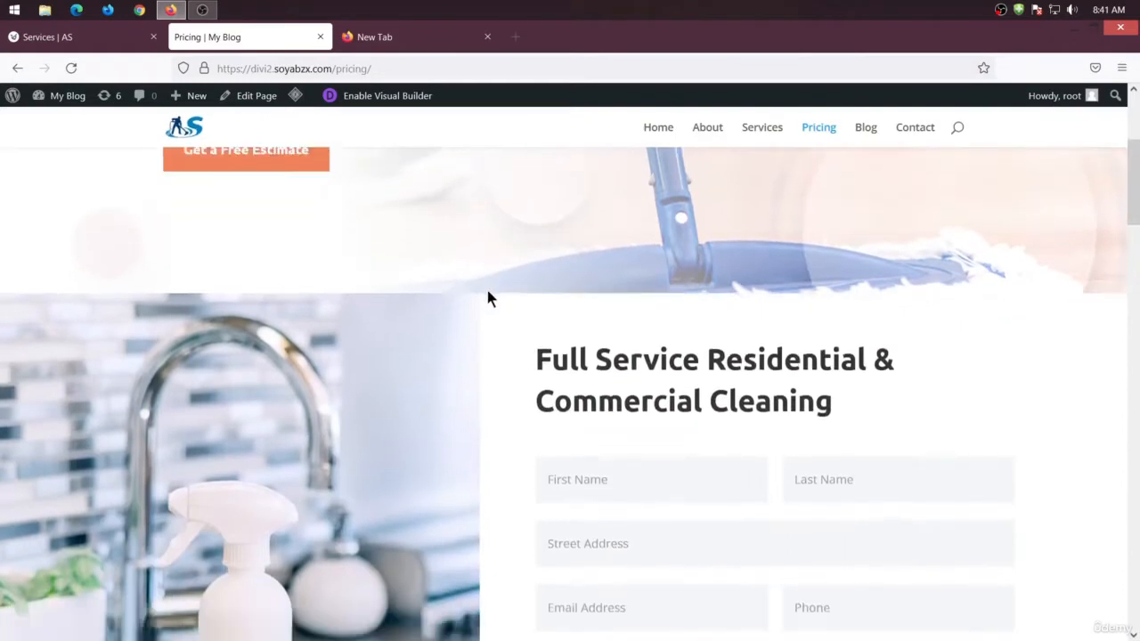
- Review the reference Pricing page on divi2.soyabzx.com down to the Happy Customers testimonials and compare its address with the project site
{"action": "scroll", "coordinate": [509, 322], "scroll_direction": "down", "scroll_amount": 6}
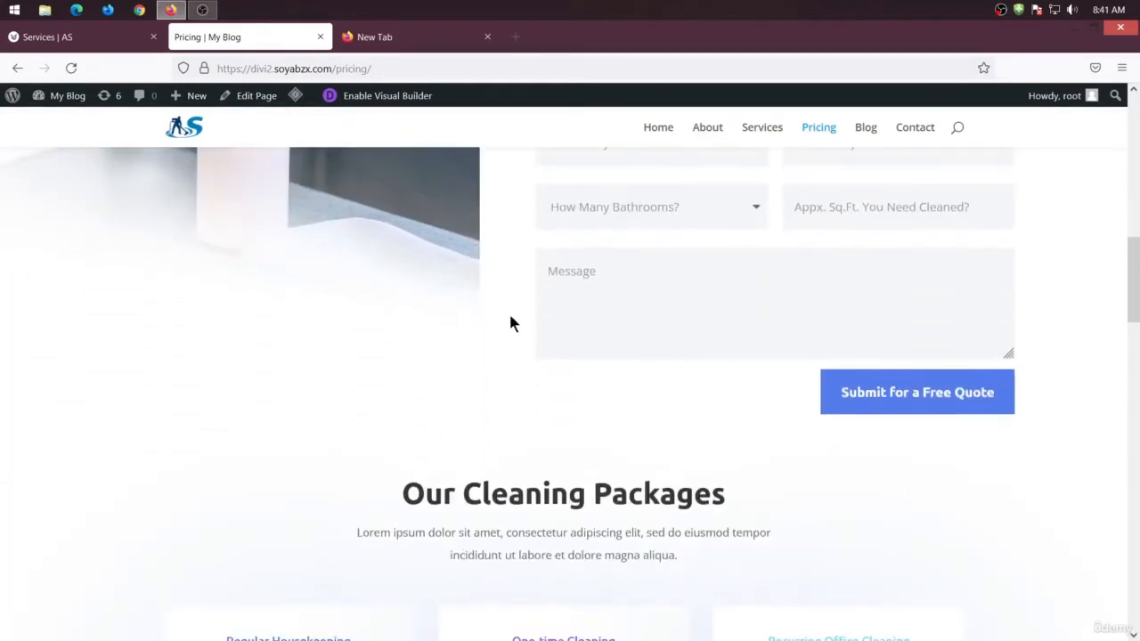
{"action": "scroll", "coordinate": [511, 322], "scroll_direction": "down", "scroll_amount": 7}
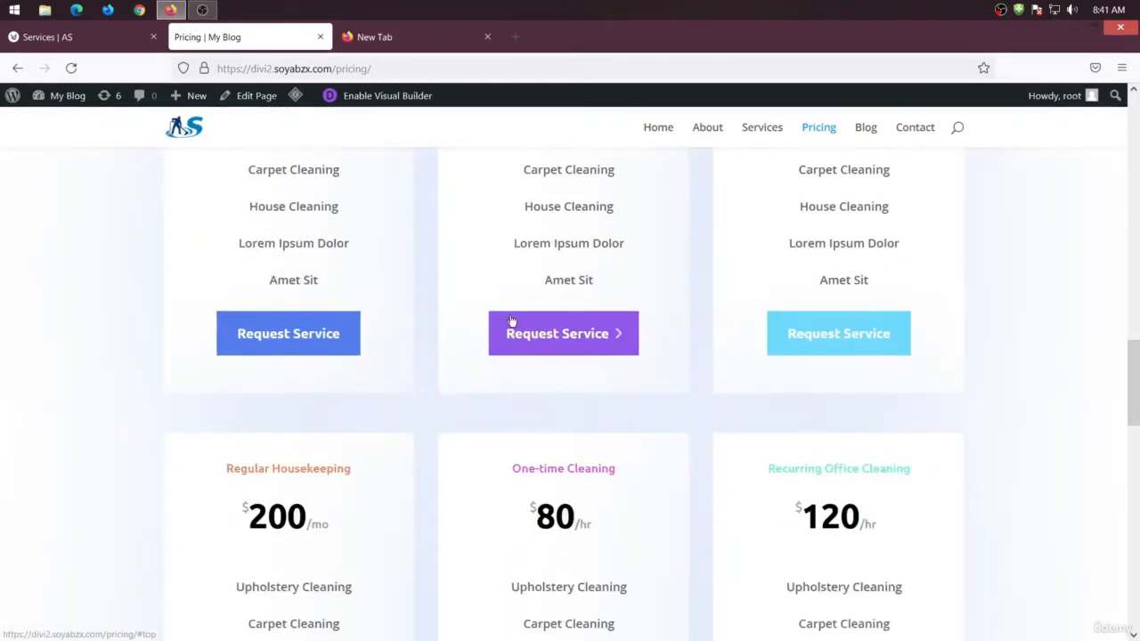
{"action": "scroll", "coordinate": [502, 345], "scroll_direction": "down", "scroll_amount": 7}
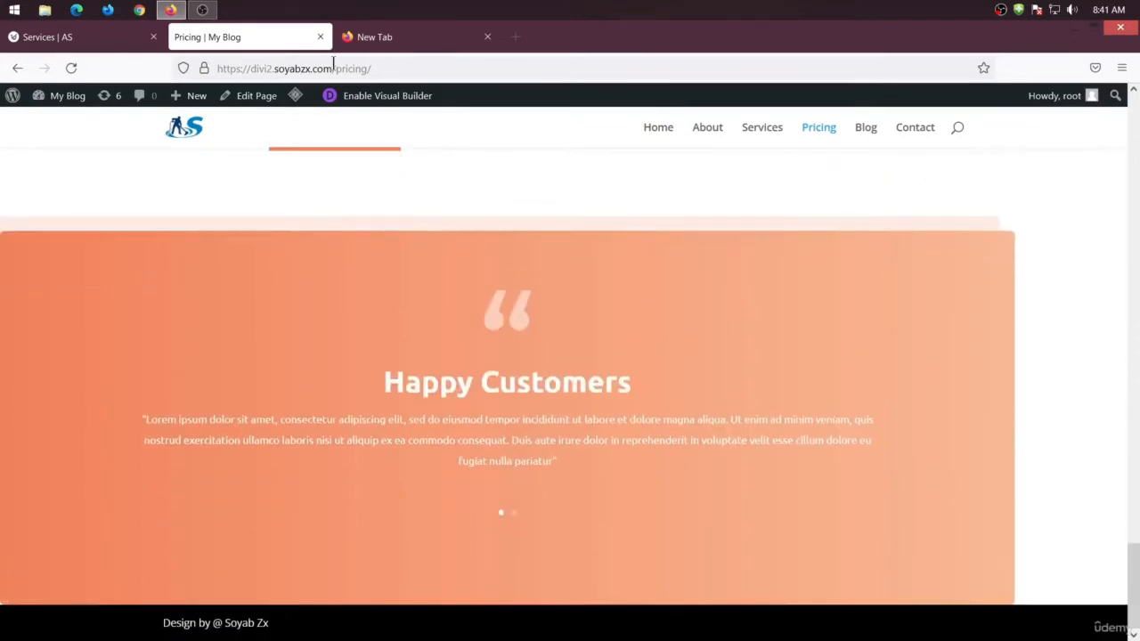
{"action": "left_click_drag", "start_coordinate": [375, 67], "coordinate": [243, 68]}
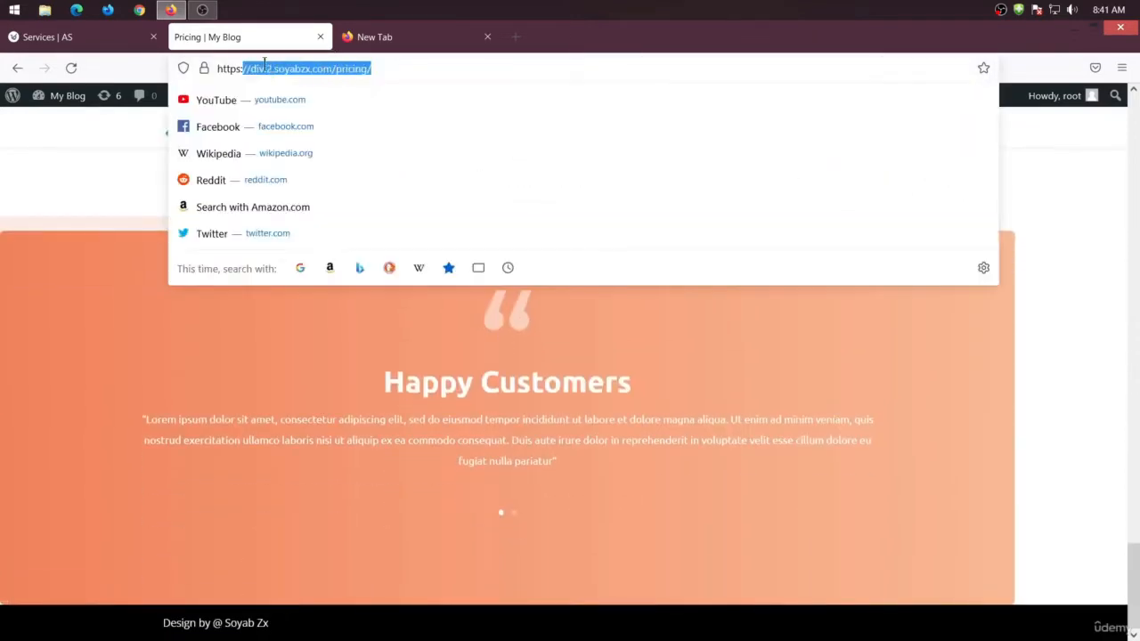
{"action": "left_click", "coordinate": [82, 37]}
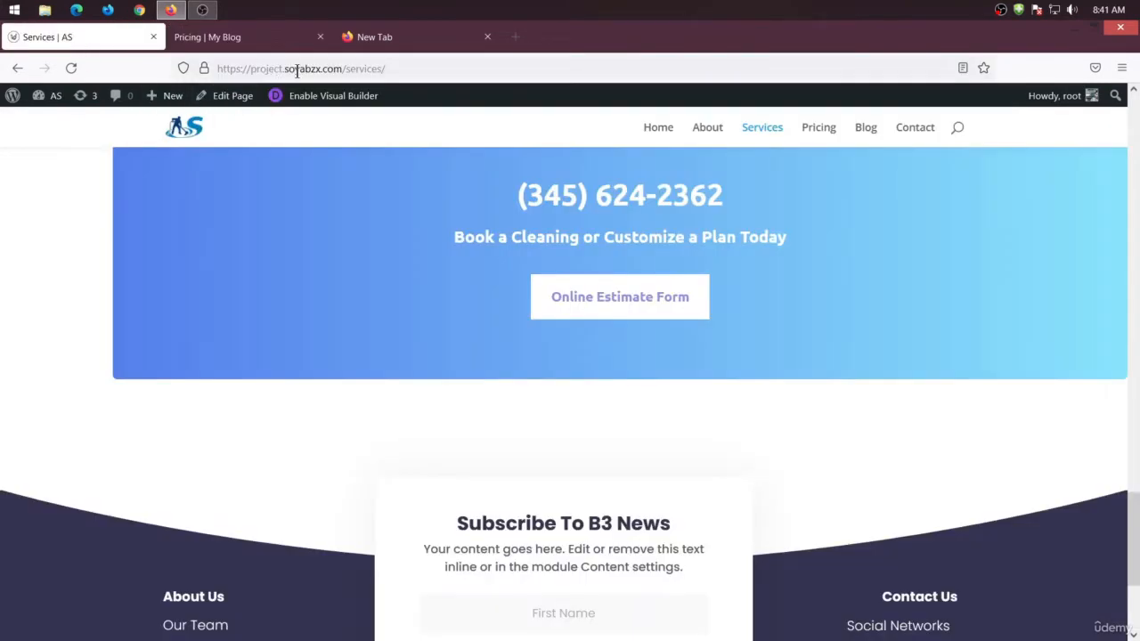
{"action": "left_click", "coordinate": [252, 38]}
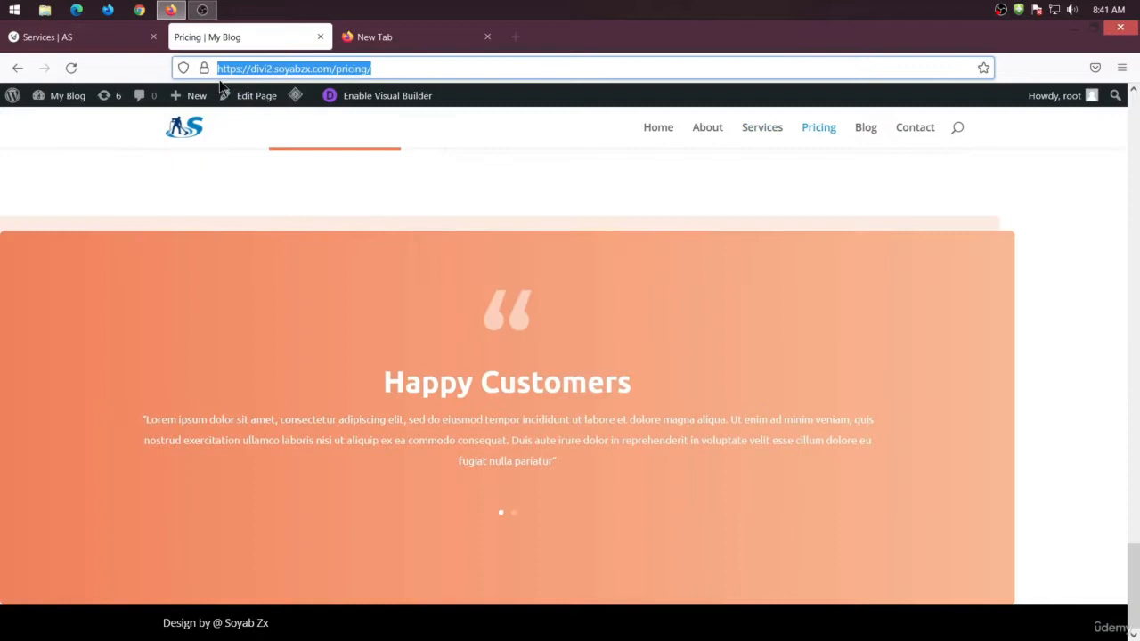
- Start building the project site's Pricing page from scratch in the Visual Builder, without inserting a row
{"action": "left_click", "coordinate": [111, 37]}
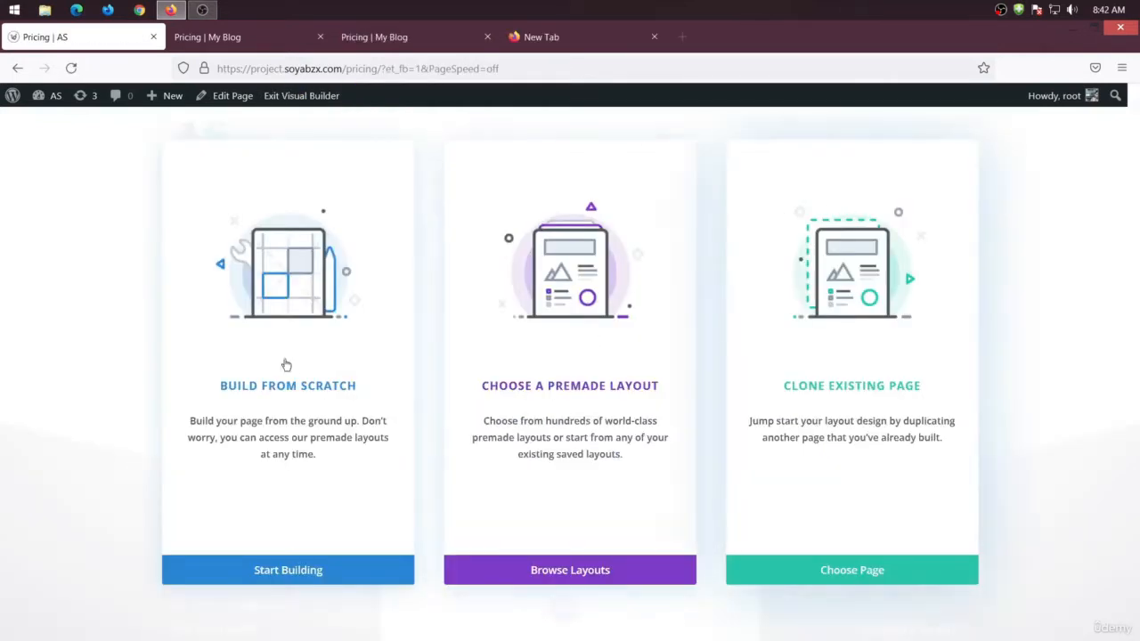
{"action": "left_click", "coordinate": [274, 568]}
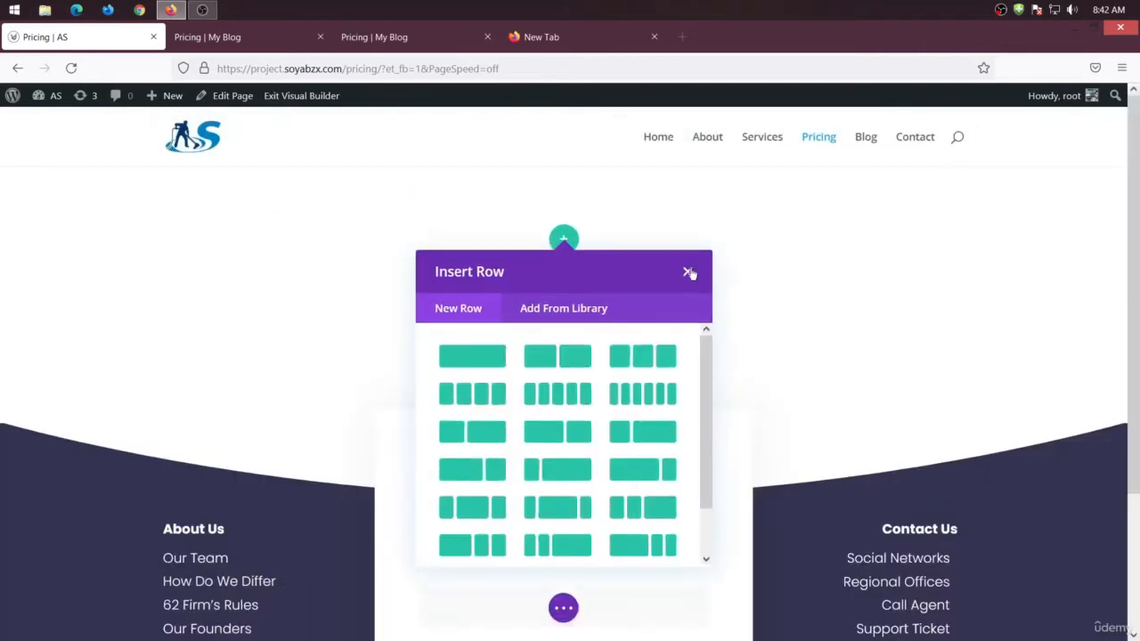
{"action": "left_click", "coordinate": [688, 272]}
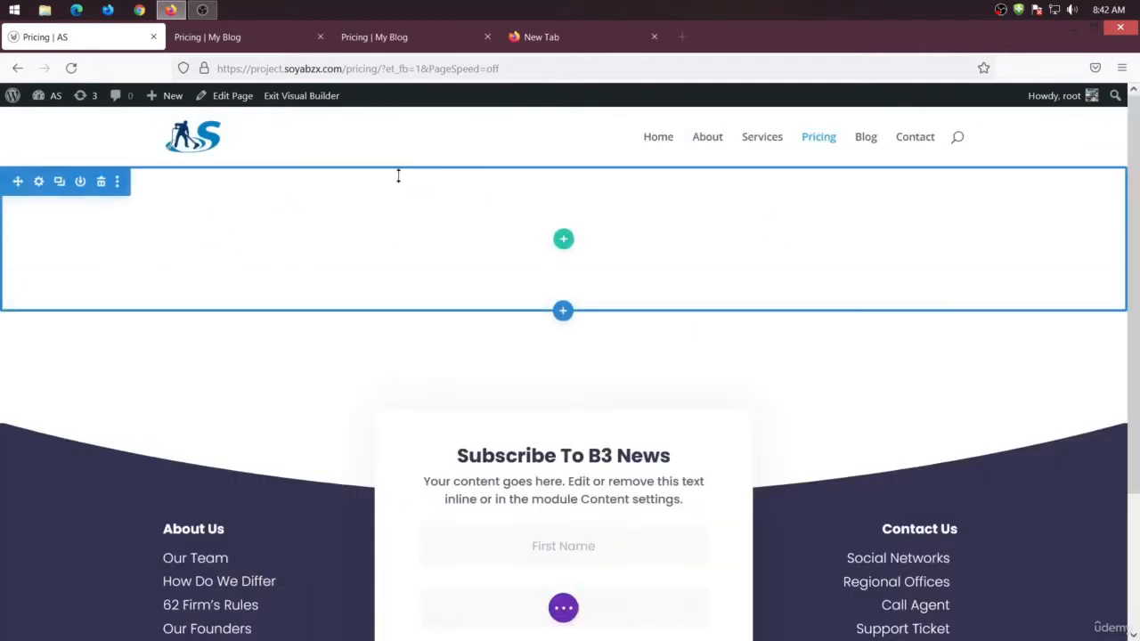
- Close the unused blank browser tab, open the project's Services page in its own tab before the Pricing one, and enable its Visual Builder
{"action": "left_click", "coordinate": [228, 41]}
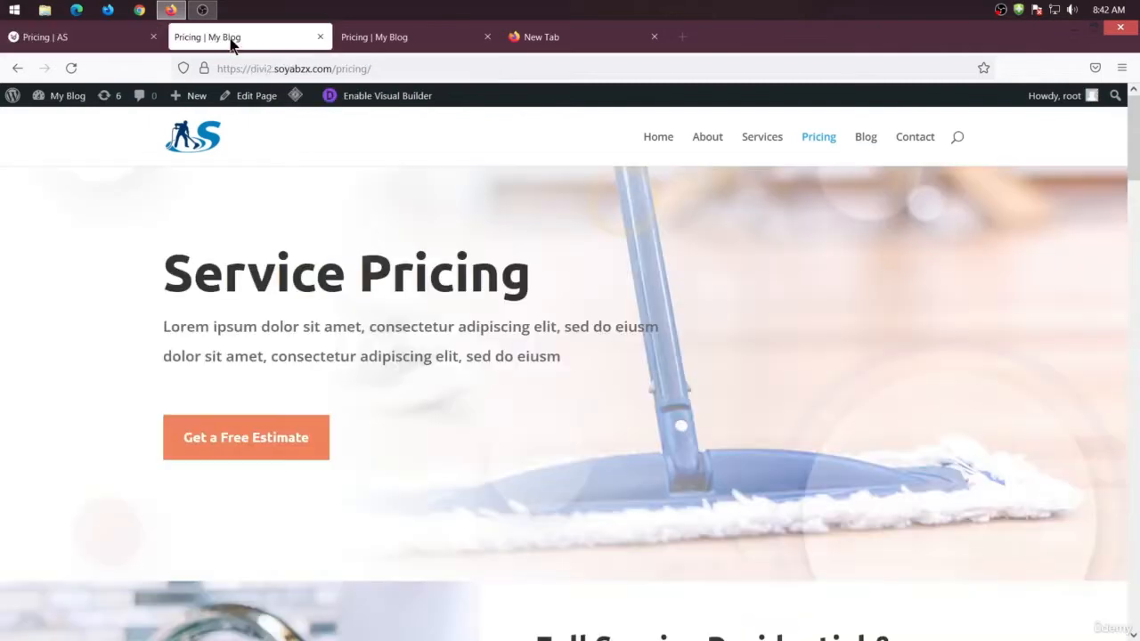
{"action": "left_click", "coordinate": [654, 36]}
{"action": "left_click", "coordinate": [35, 37]}
{"action": "right_click", "coordinate": [754, 140]}
{"action": "left_click", "coordinate": [771, 155]}
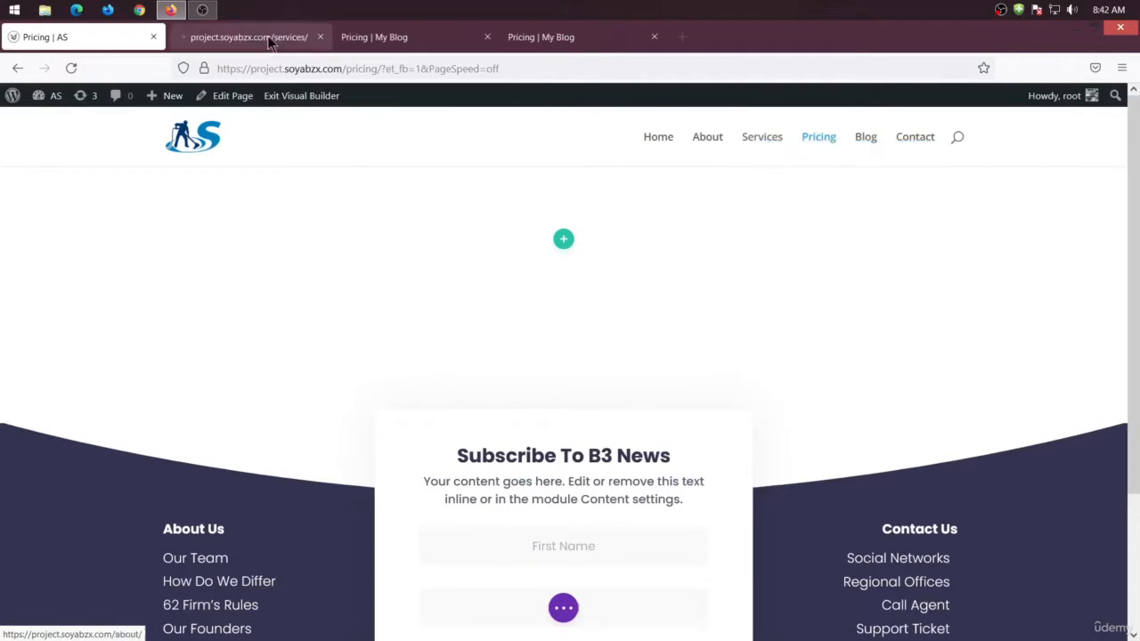
{"action": "left_click_drag", "start_coordinate": [272, 44], "coordinate": [101, 38]}
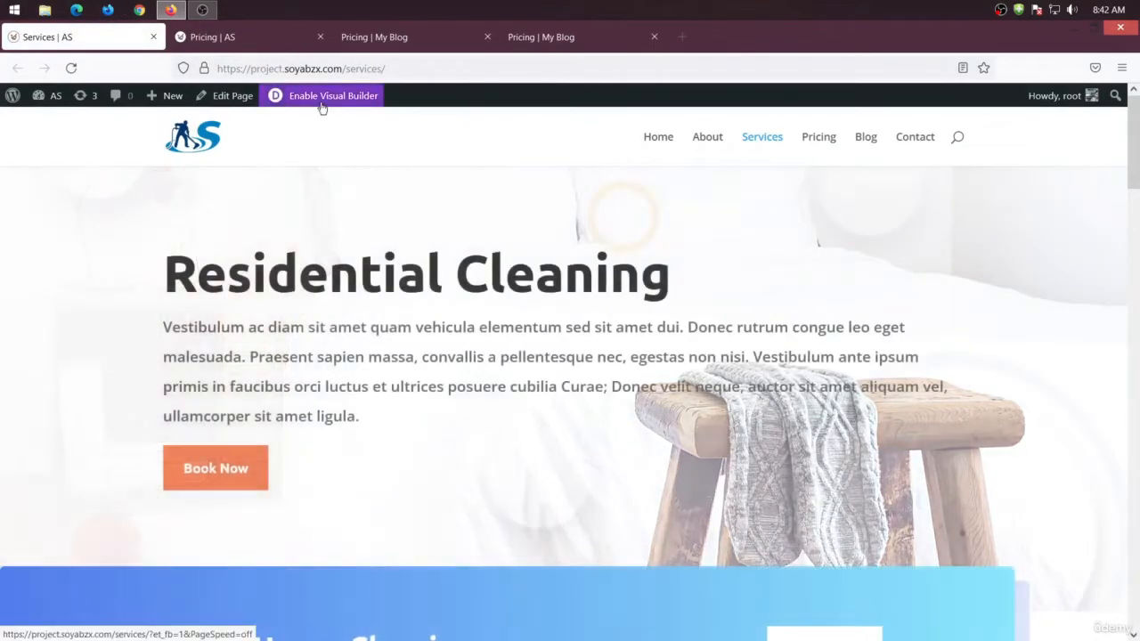
{"action": "left_click", "coordinate": [322, 105]}
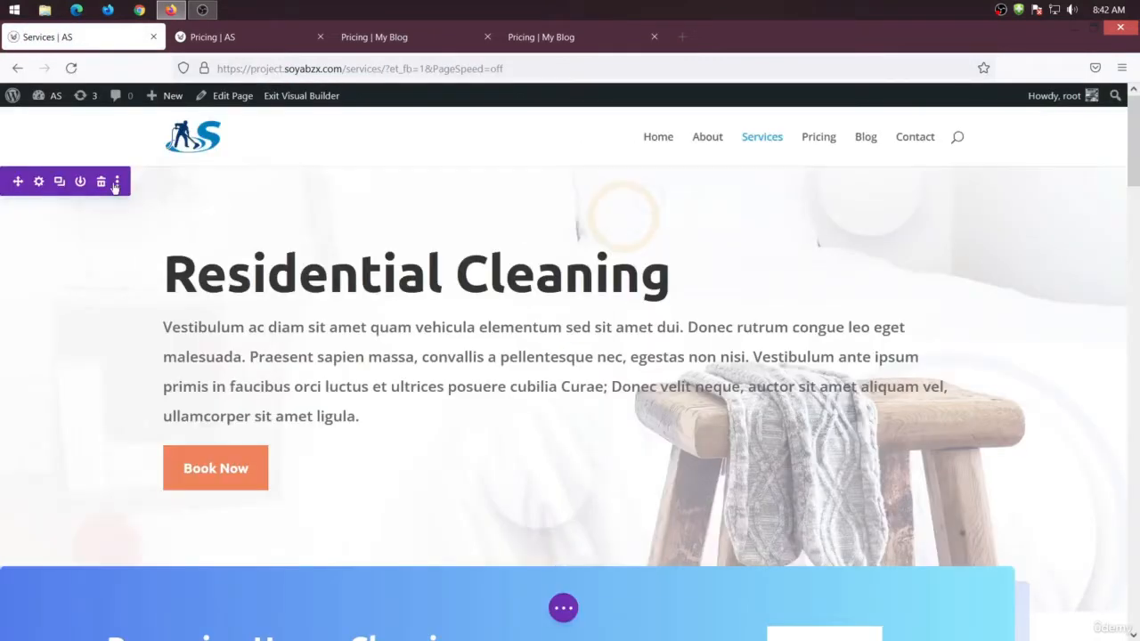
- Copy the Residential Cleaning header section from the Services page into the Pricing page and delete the empty section above it
{"action": "left_click", "coordinate": [117, 181]}
{"action": "left_click", "coordinate": [76, 295]}
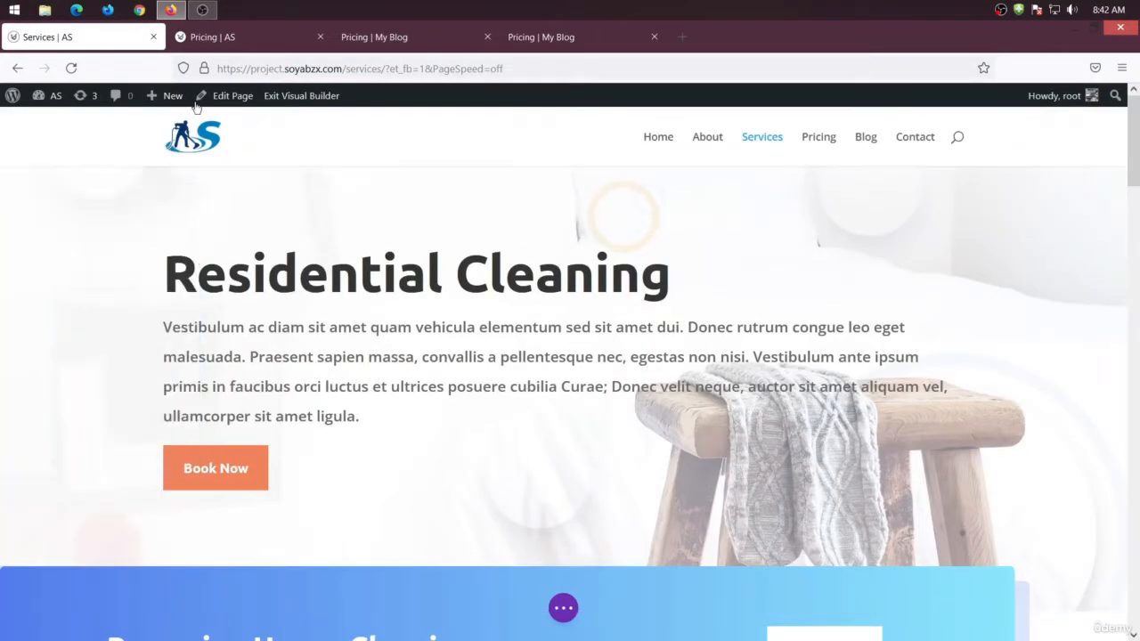
{"action": "left_click", "coordinate": [221, 36]}
{"action": "right_click", "coordinate": [559, 239]}
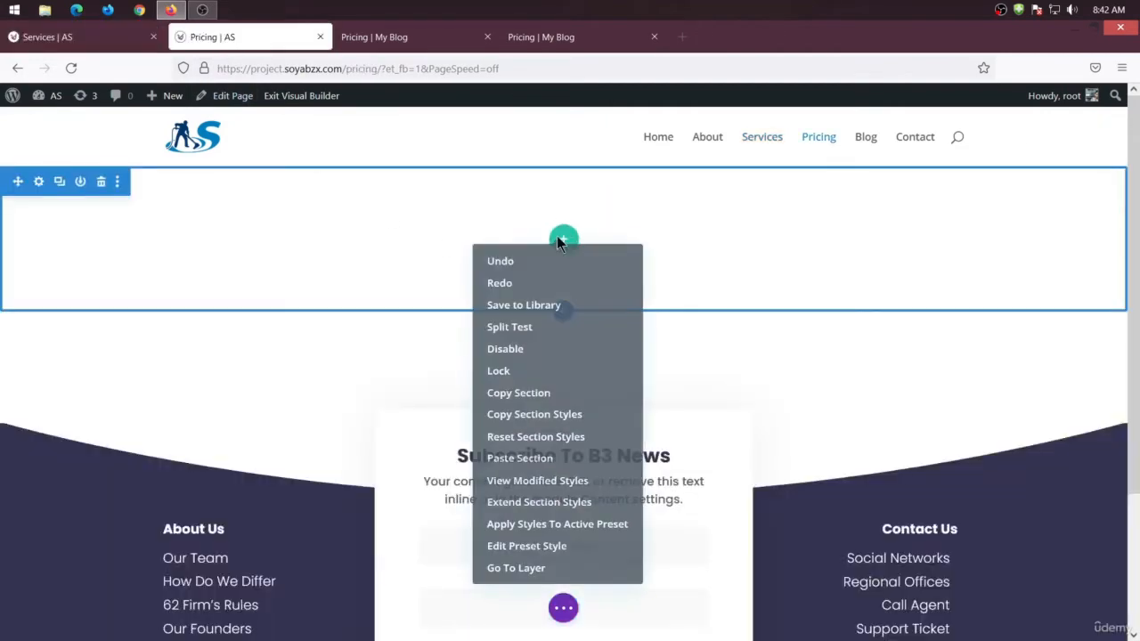
{"action": "left_click", "coordinate": [542, 461]}
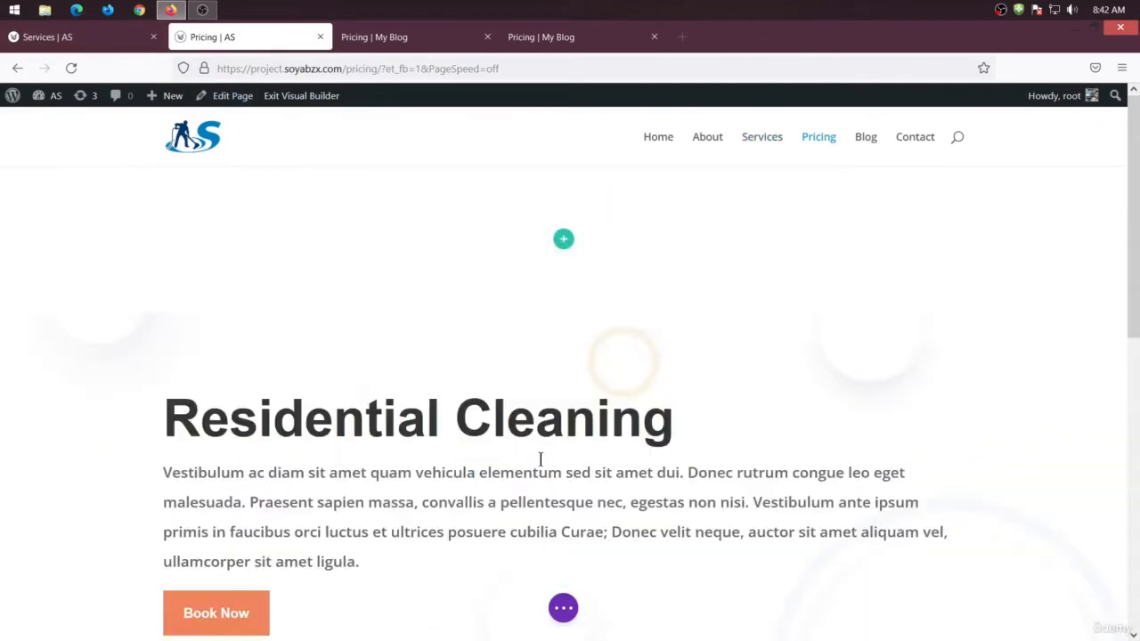
{"action": "left_click_drag", "start_coordinate": [175, 308], "coordinate": [87, 191]}
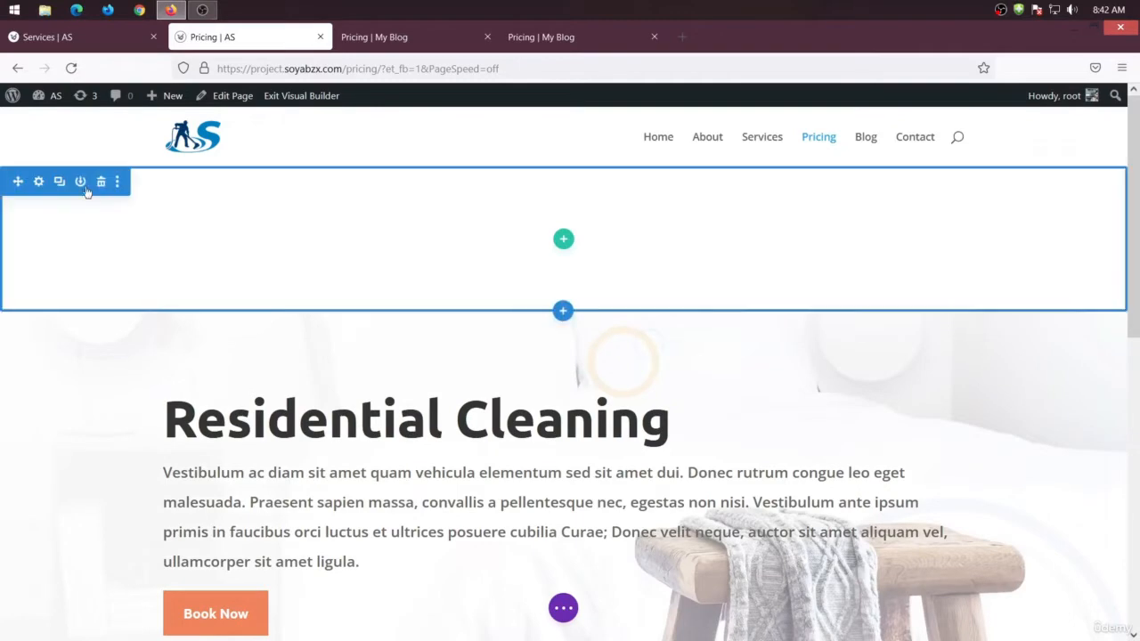
{"action": "left_click", "coordinate": [101, 182]}
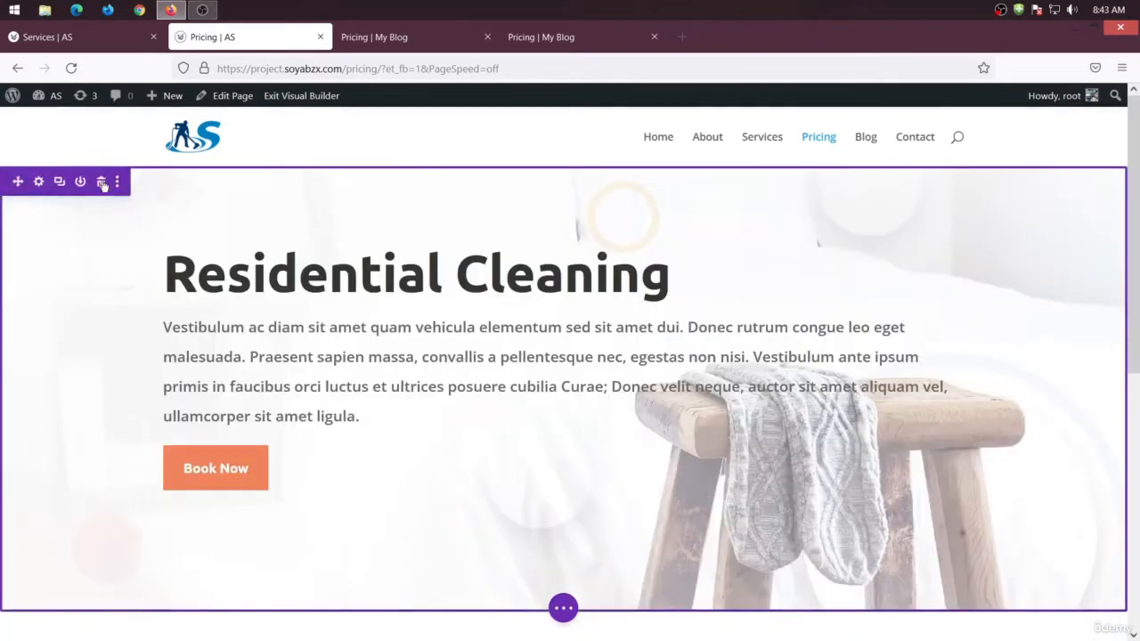
- Replace the fullwidth header's title with "Service Pricing", copied from the reference Pricing page
{"action": "left_click", "coordinate": [381, 37]}
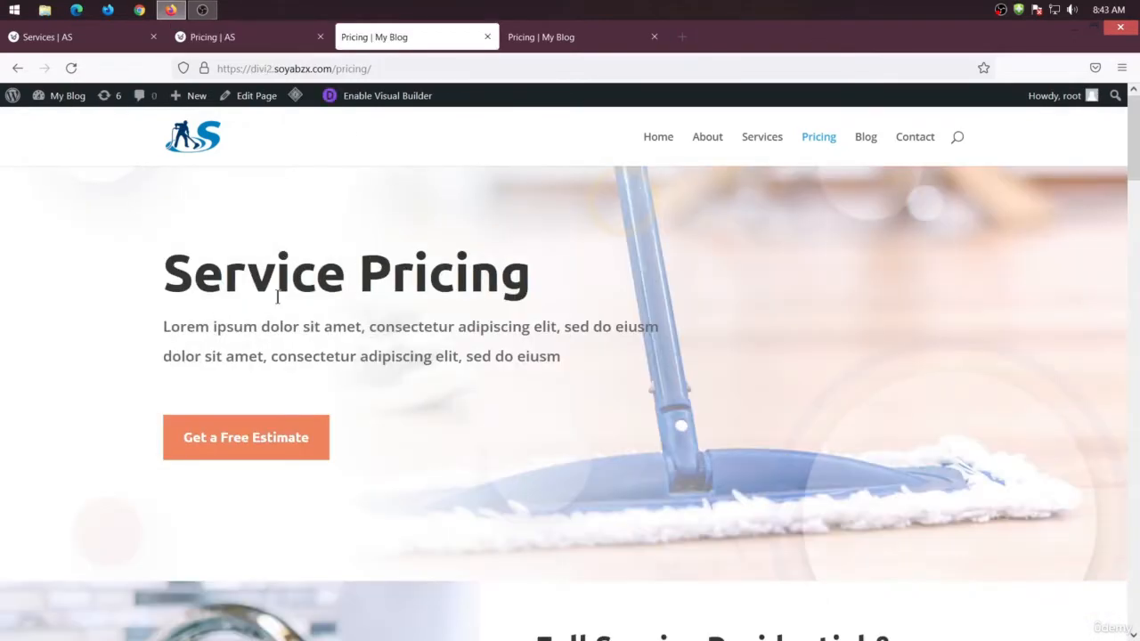
{"action": "left_click_drag", "start_coordinate": [529, 282], "coordinate": [163, 277]}
{"action": "right_click", "coordinate": [194, 284]}
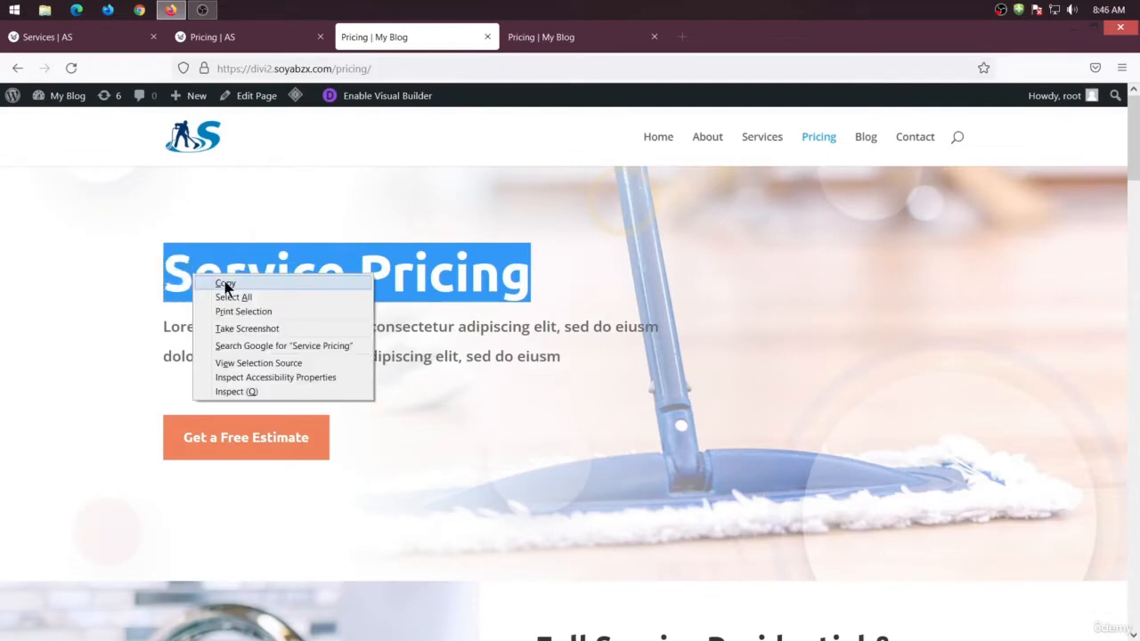
{"action": "key", "text": "Escape"}
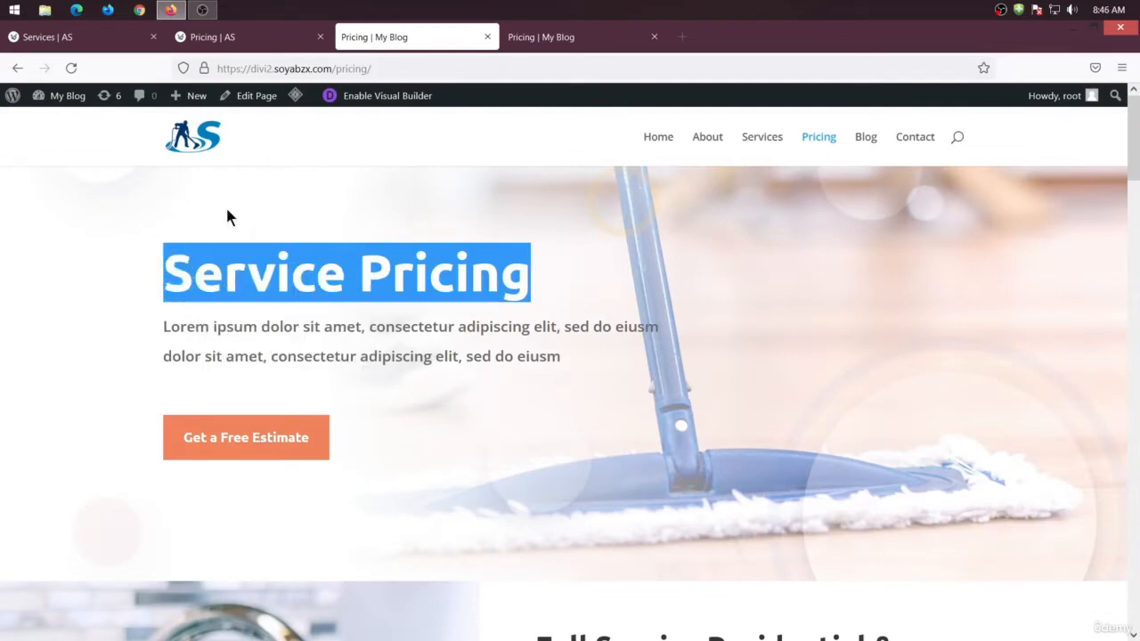
{"action": "left_click", "coordinate": [230, 37]}
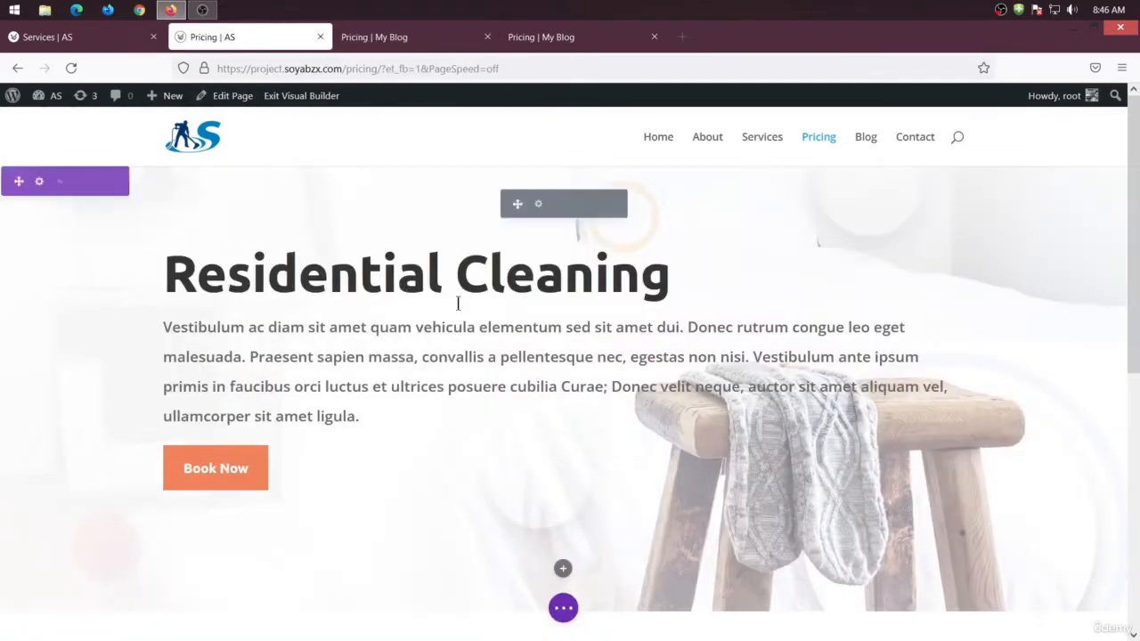
{"action": "left_click", "coordinate": [535, 205]}
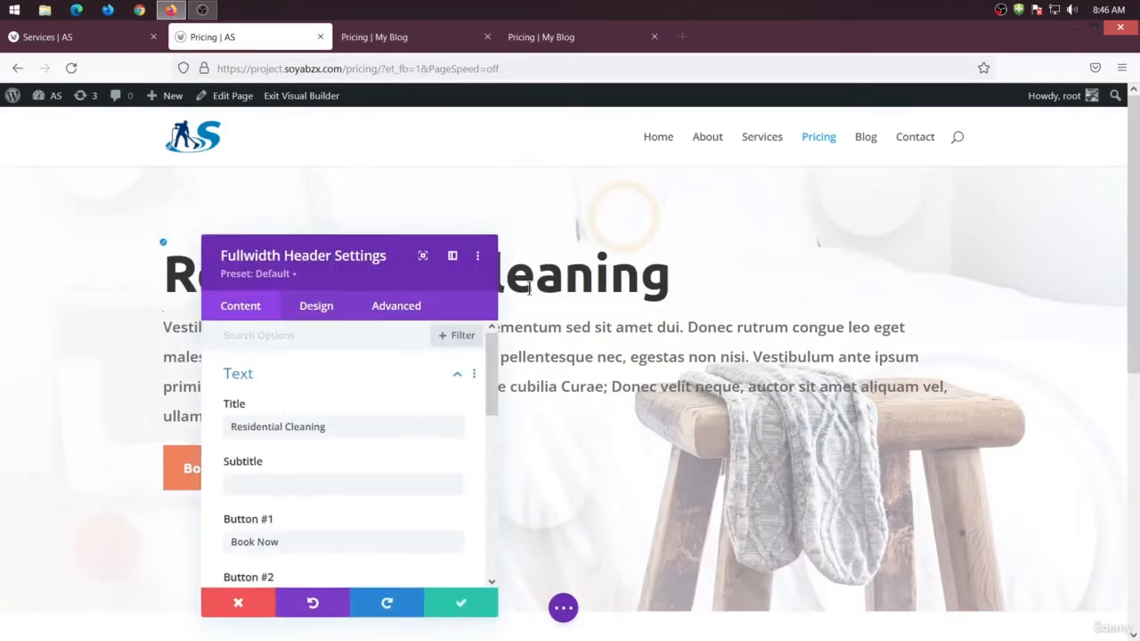
{"action": "left_click_drag", "start_coordinate": [341, 426], "coordinate": [195, 424]}
{"action": "key", "text": "ctrl+v"}
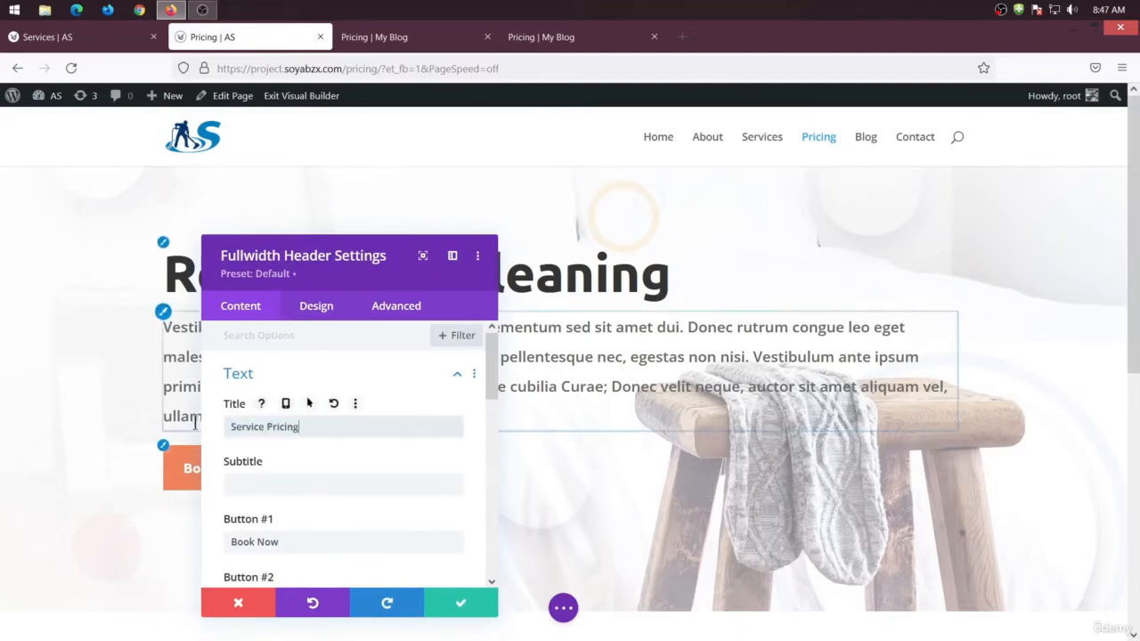
- Replace the fullwidth header's body text with the two "Lorem ipsum dolor sit amet" lines copied from the reference page's header
{"action": "left_click", "coordinate": [398, 36]}
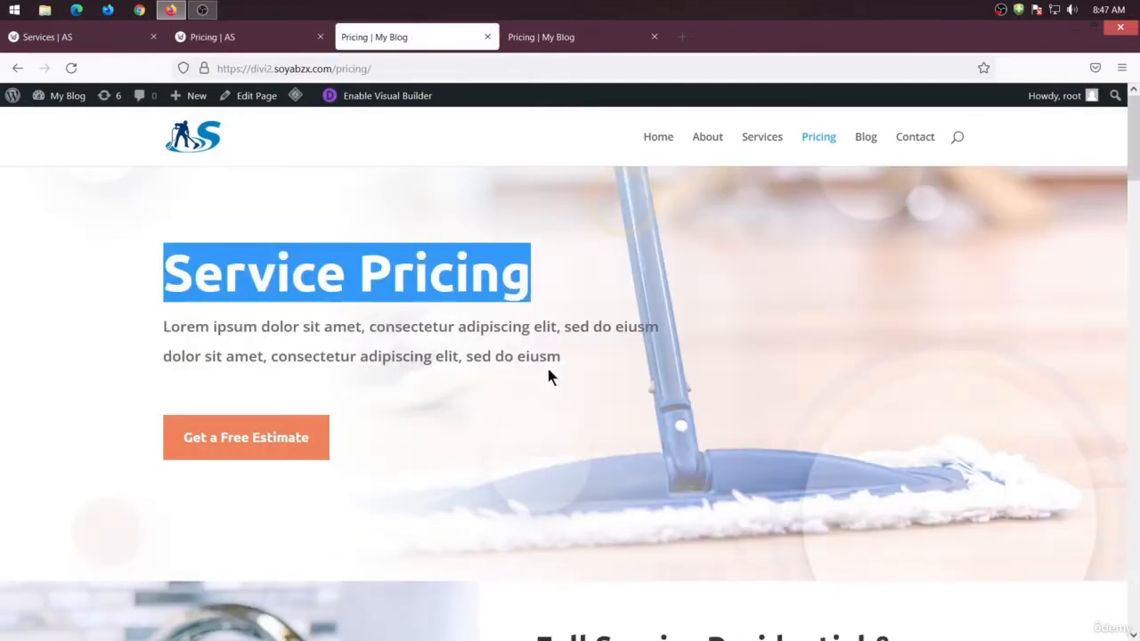
{"action": "left_click_drag", "start_coordinate": [562, 361], "coordinate": [172, 328]}
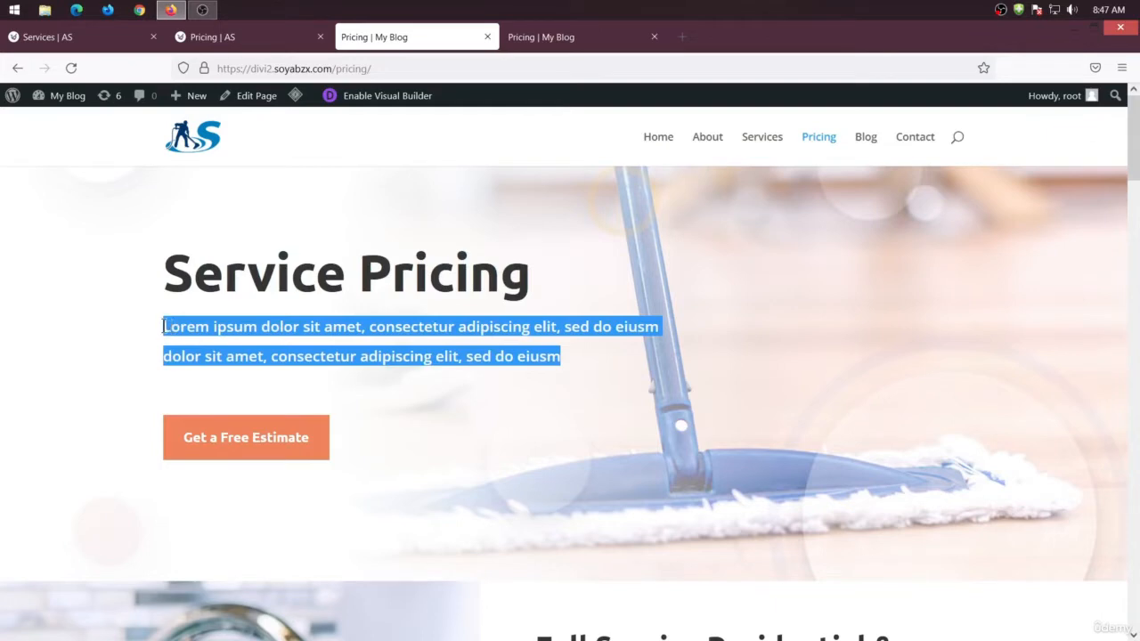
{"action": "left_click", "coordinate": [214, 37]}
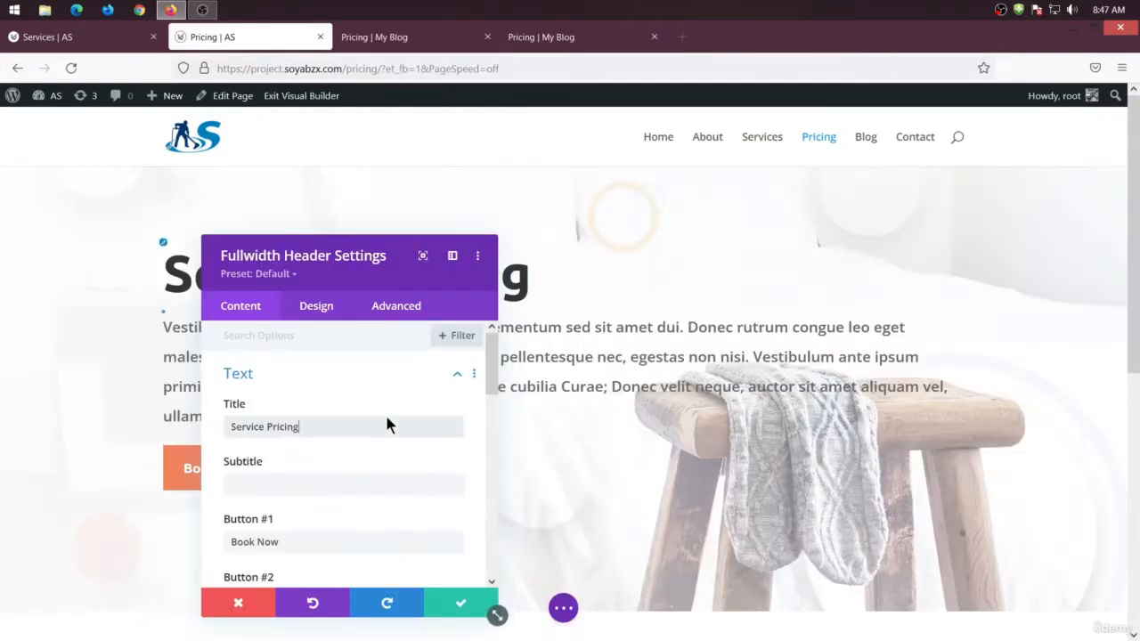
{"action": "scroll", "coordinate": [385, 418], "scroll_direction": "down", "scroll_amount": 5}
{"action": "left_click_drag", "start_coordinate": [239, 448], "coordinate": [434, 636]}
{"action": "scroll", "coordinate": [370, 495], "scroll_direction": "up", "scroll_amount": 5}
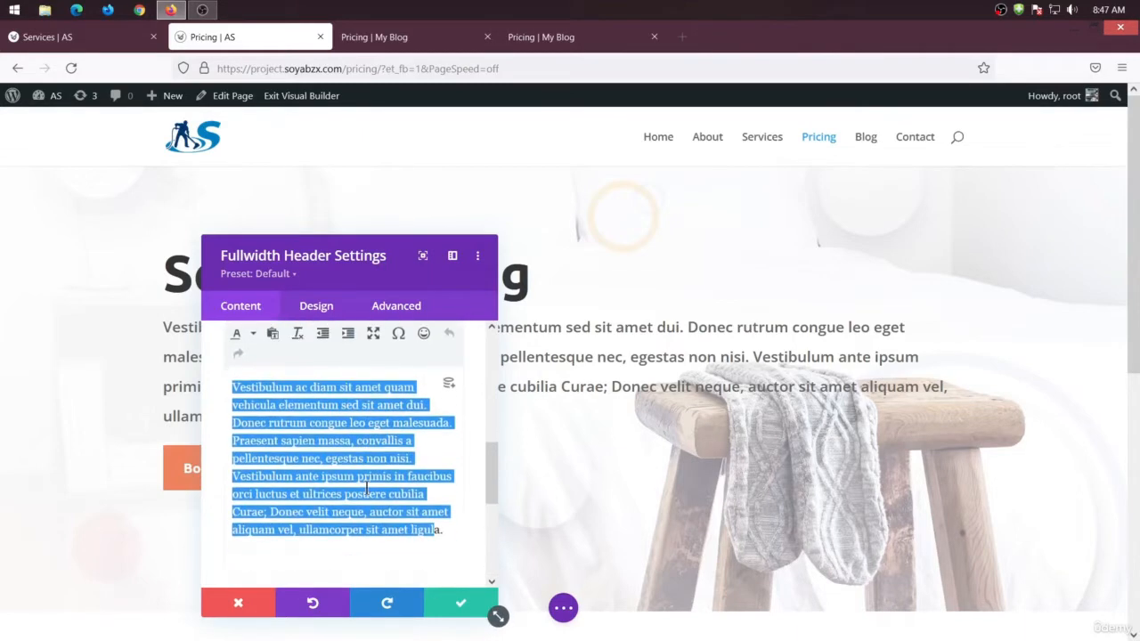
{"action": "key", "text": "ctrl+v"}
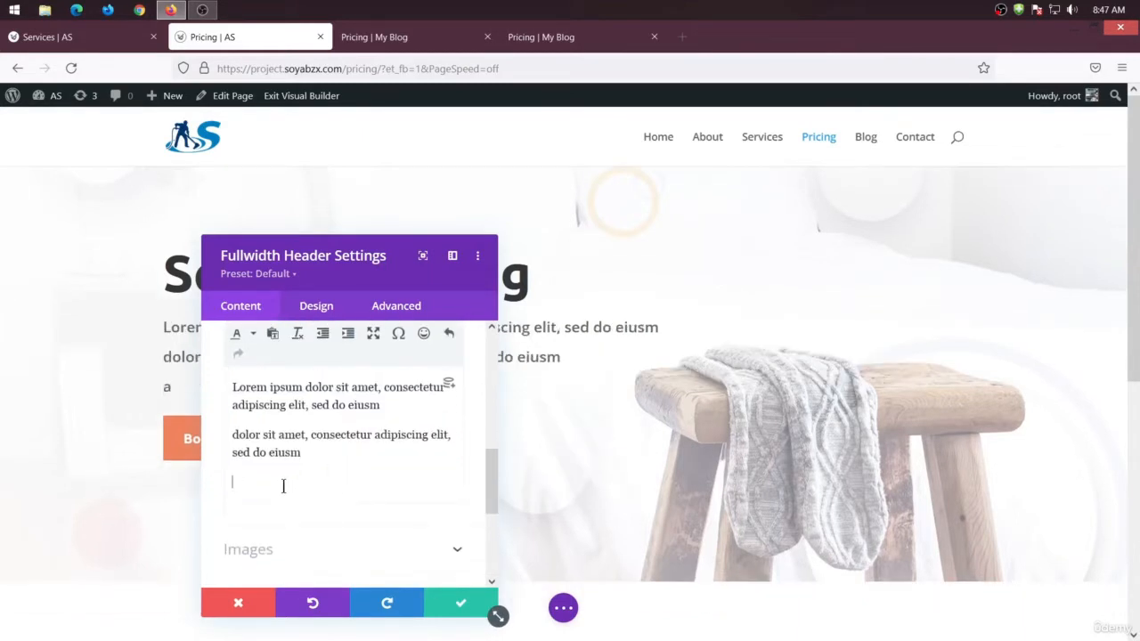
- Set the fullwidth header's Button #1 text to "Get a Free Extimate" and save the header settings
{"action": "left_click", "coordinate": [370, 41]}
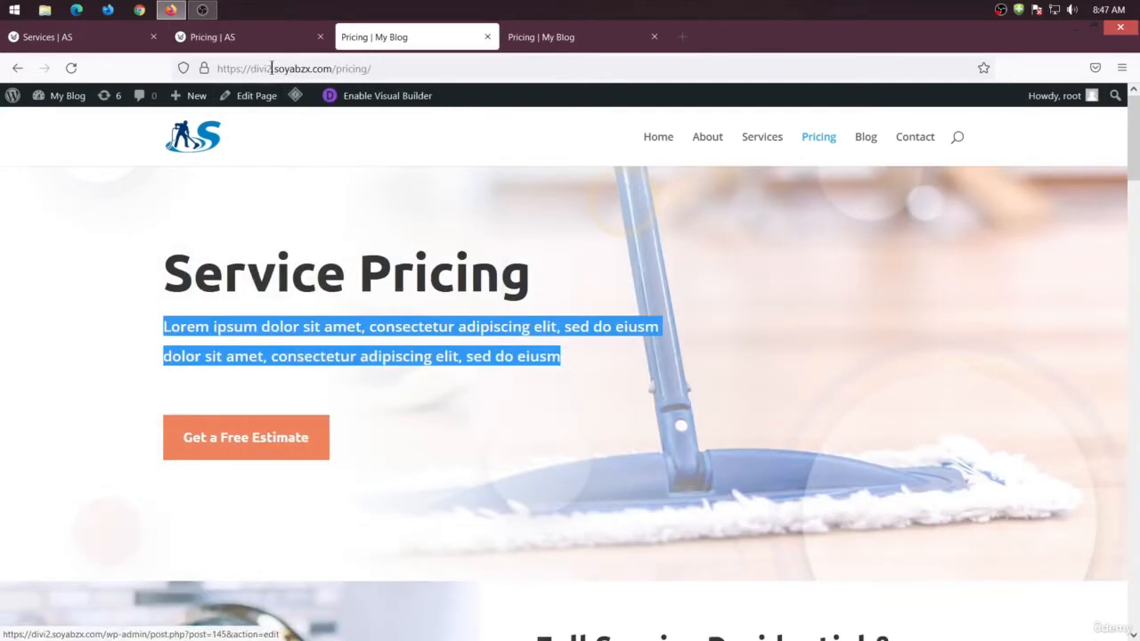
{"action": "left_click", "coordinate": [249, 36]}
{"action": "scroll", "coordinate": [363, 456], "scroll_direction": "up", "scroll_amount": 5}
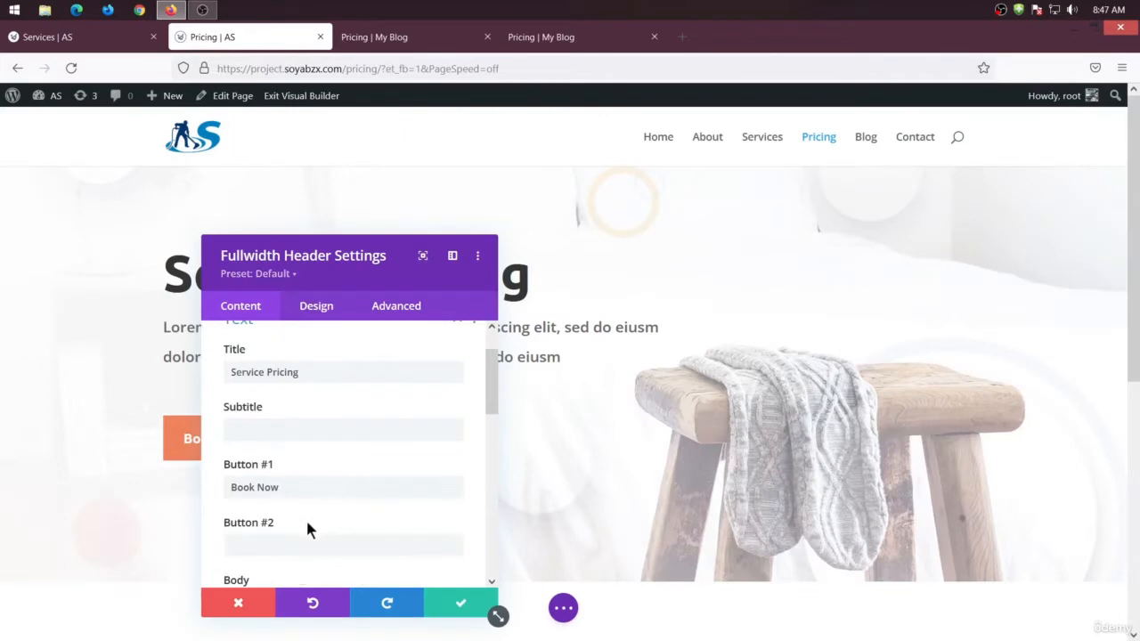
{"action": "triple_click", "coordinate": [298, 487]}
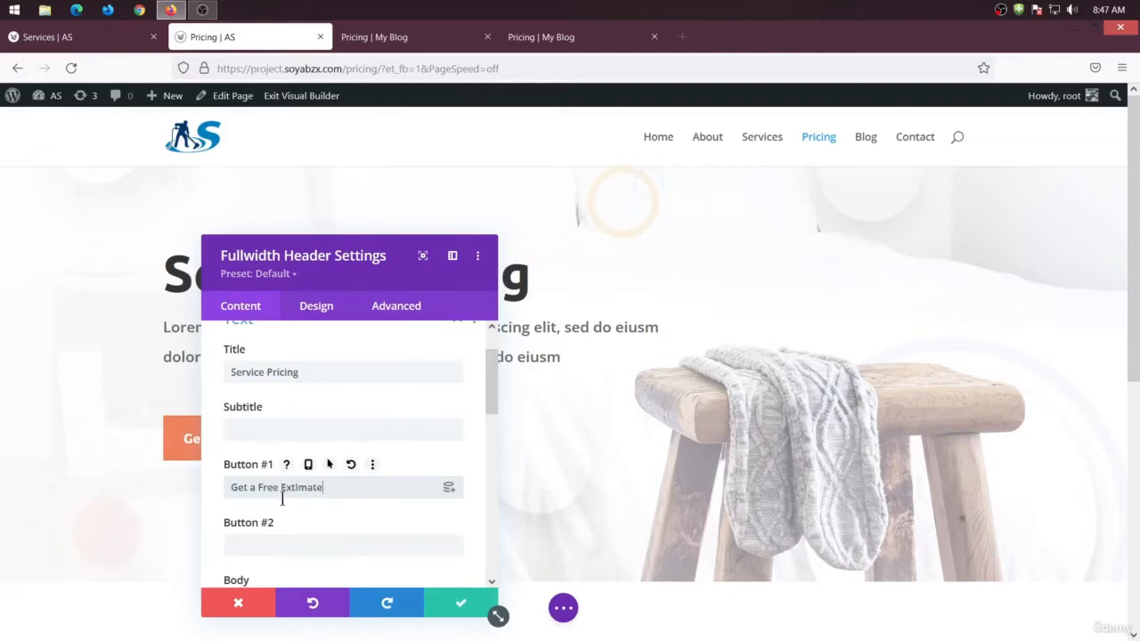
{"action": "left_click_drag", "start_coordinate": [325, 523], "coordinate": [438, 389]}
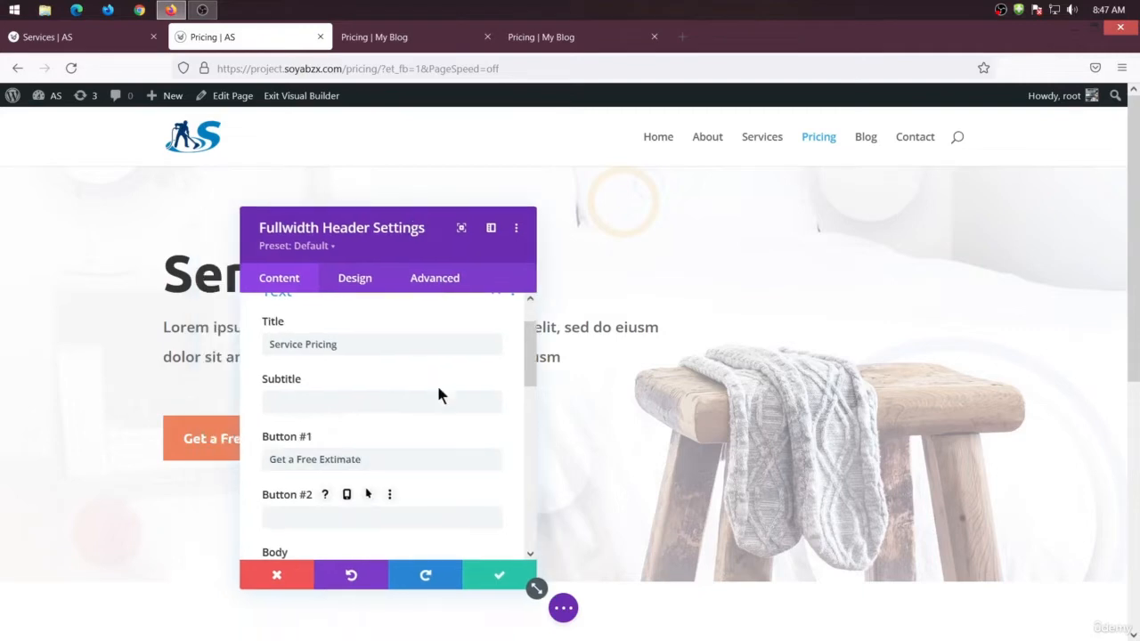
{"action": "left_click", "coordinate": [501, 577]}
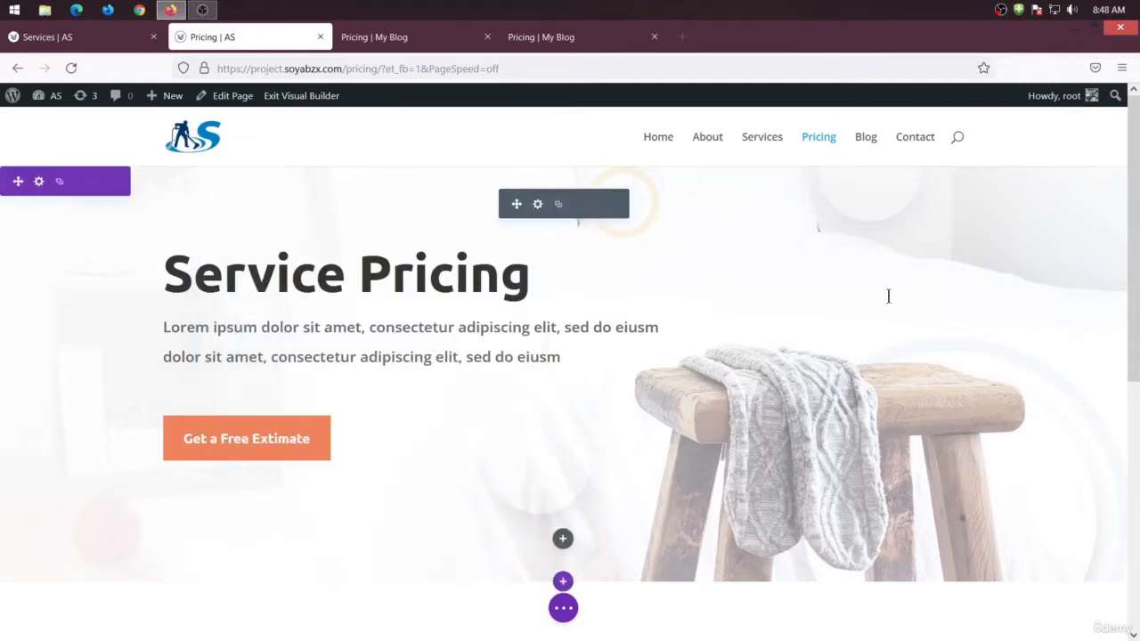
- Upload cleaning-services-16 from the SITE IMG folder as the Service Pricing header section's background image and save the section settings
{"action": "left_click", "coordinate": [38, 182]}
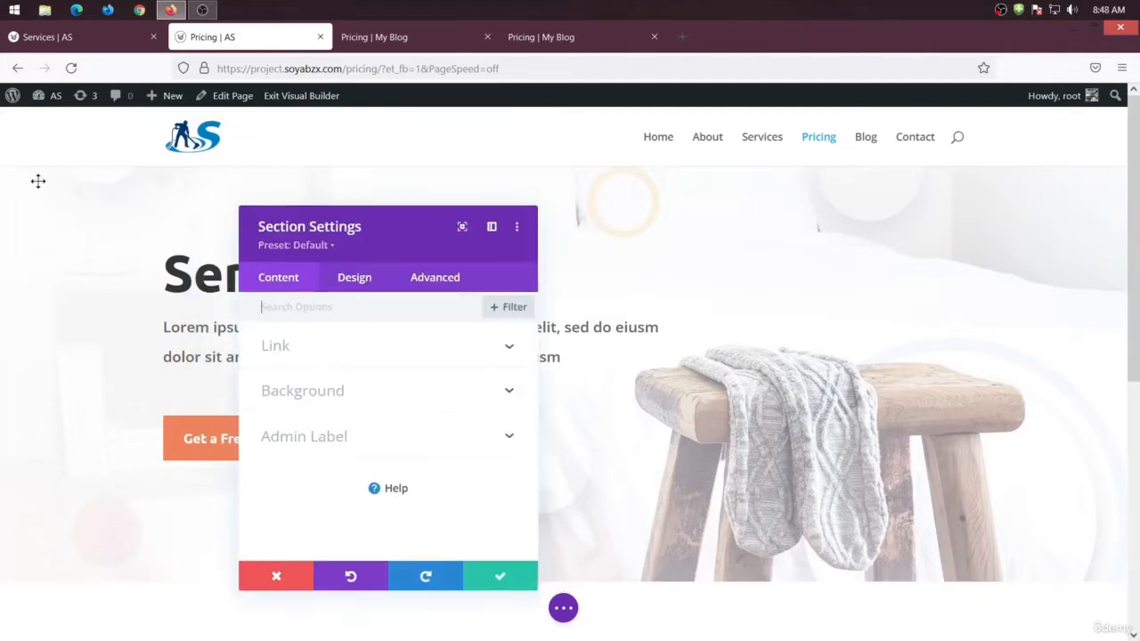
{"action": "left_click", "coordinate": [328, 384]}
{"action": "left_click", "coordinate": [411, 374]}
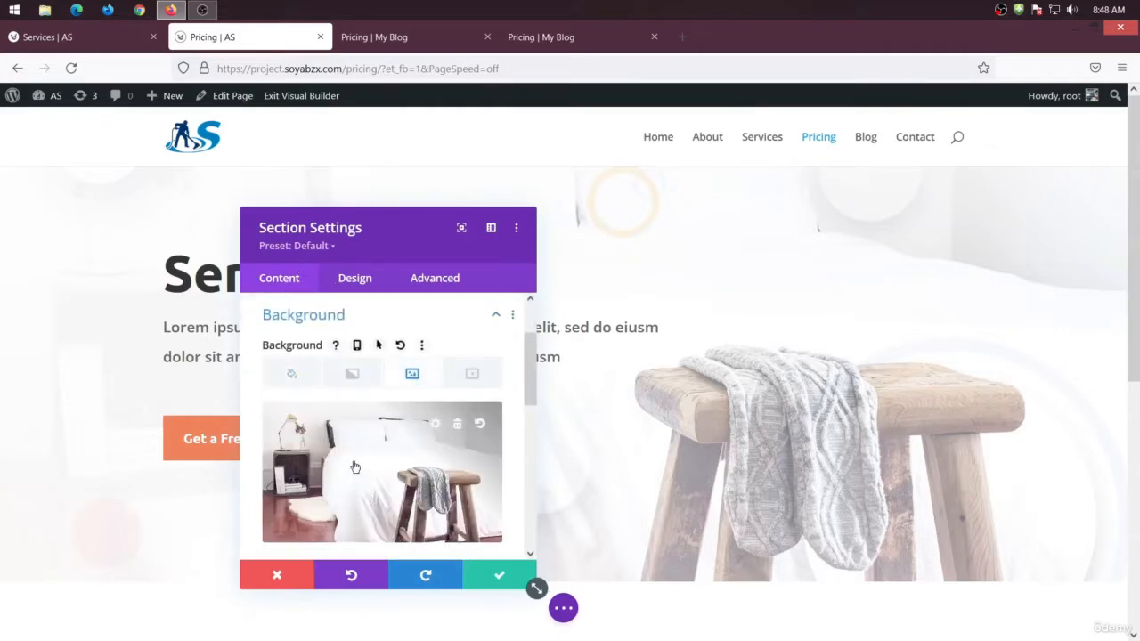
{"action": "left_click", "coordinate": [355, 466]}
{"action": "left_click", "coordinate": [211, 157]}
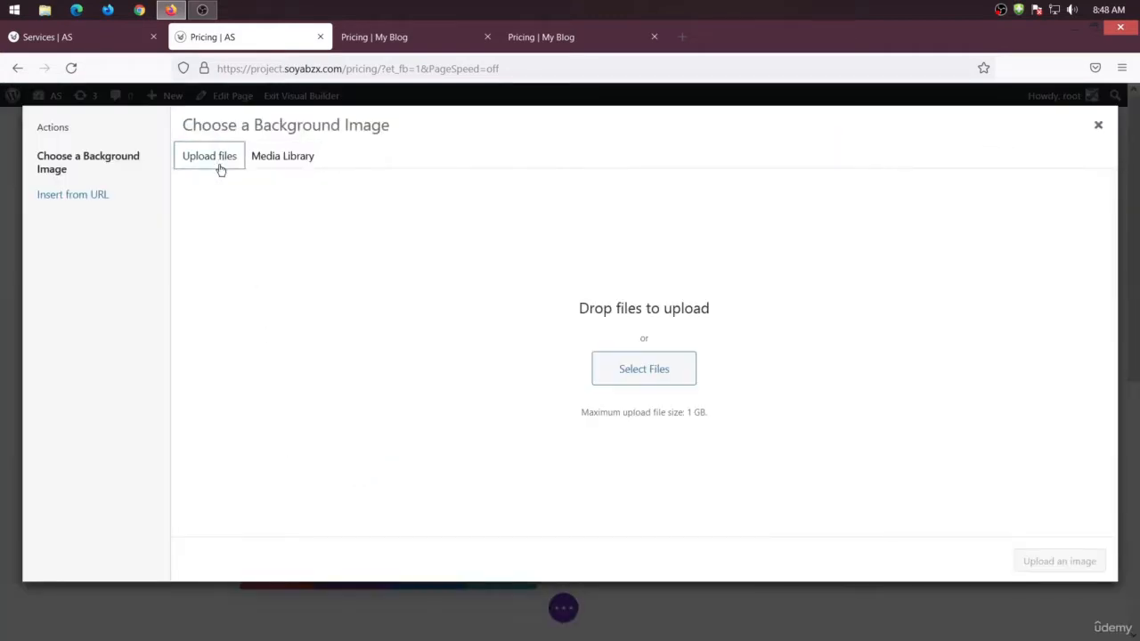
{"action": "left_click", "coordinate": [643, 370]}
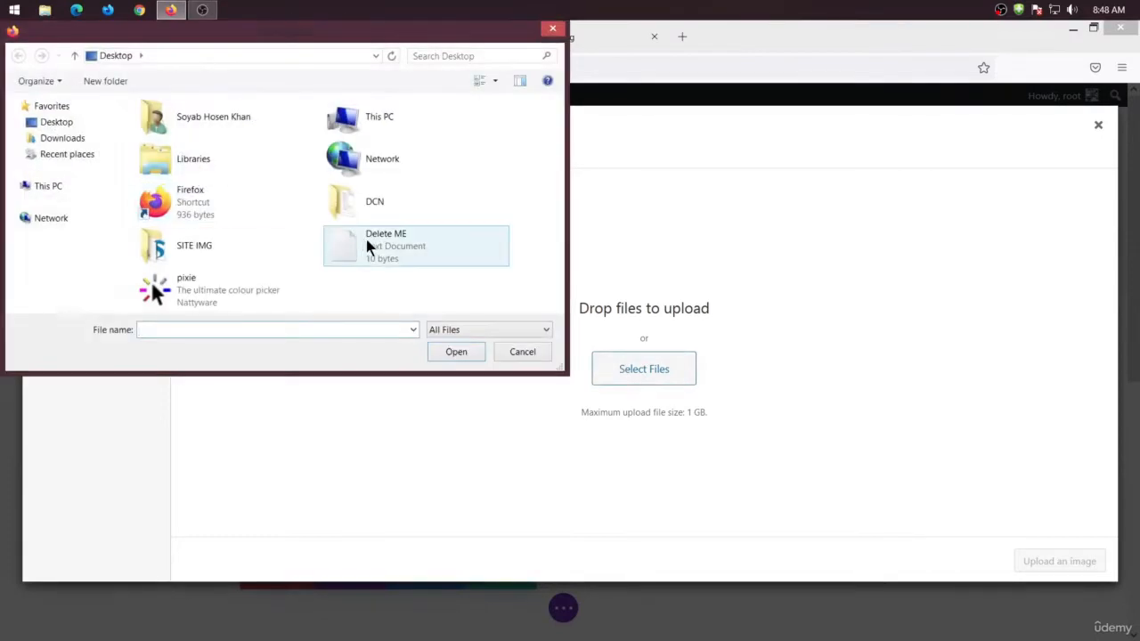
{"action": "double_click", "coordinate": [229, 245]}
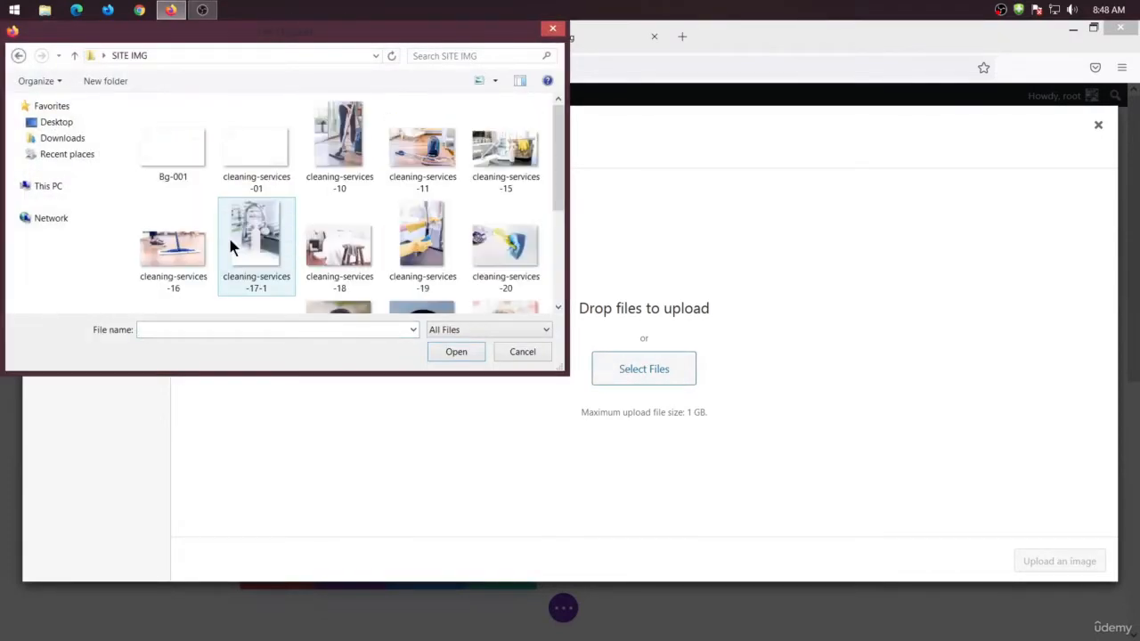
{"action": "left_click", "coordinate": [194, 249]}
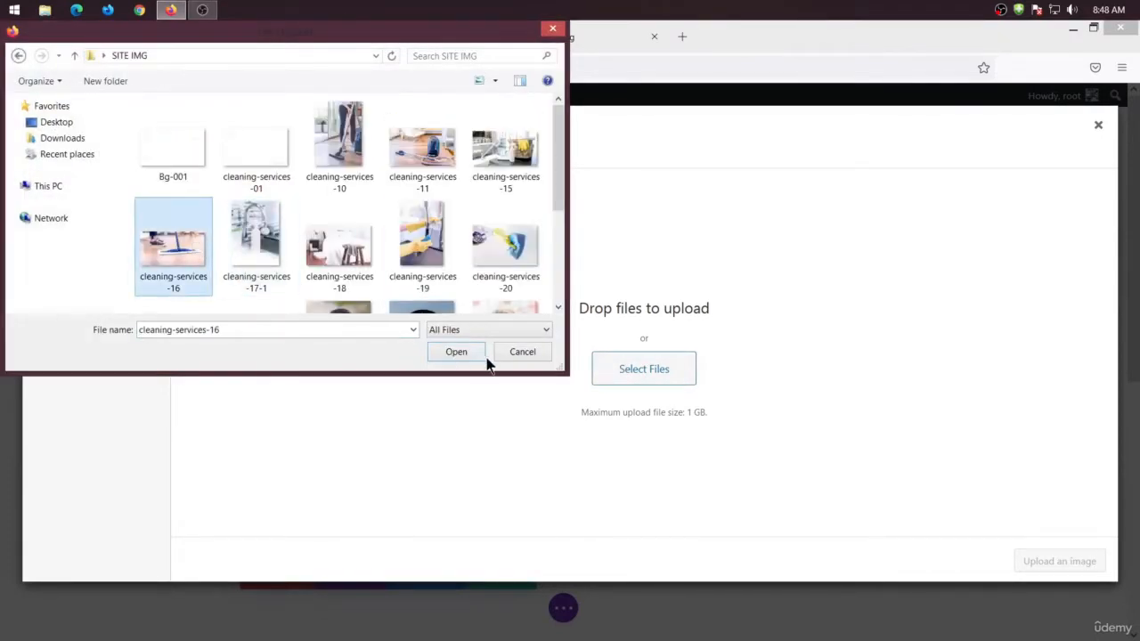
{"action": "left_click", "coordinate": [452, 352]}
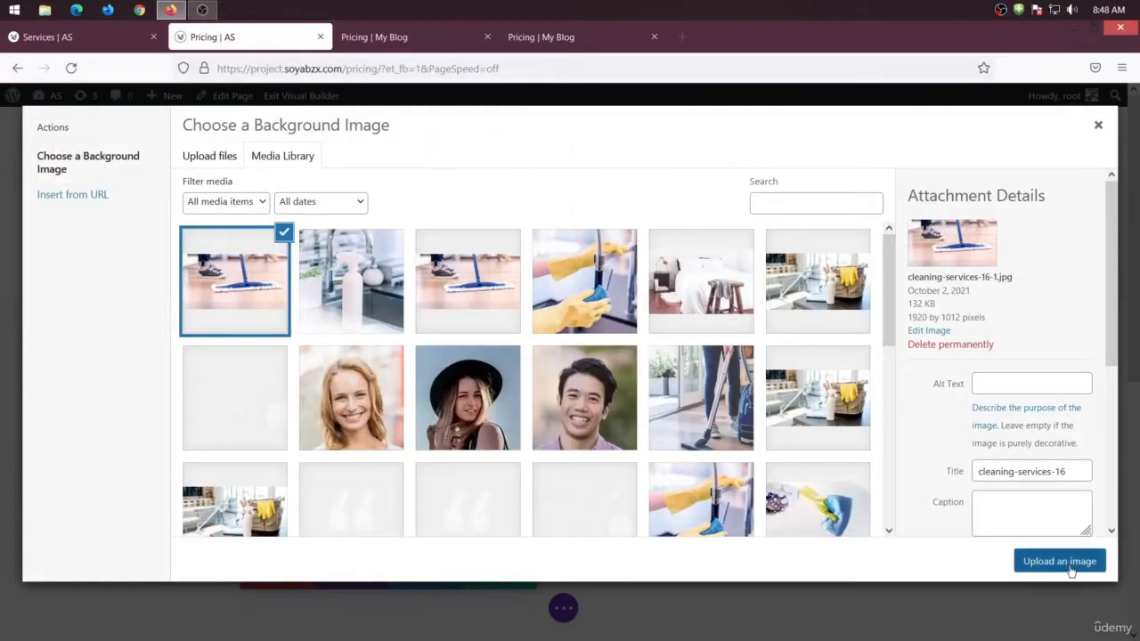
{"action": "left_click", "coordinate": [1059, 561]}
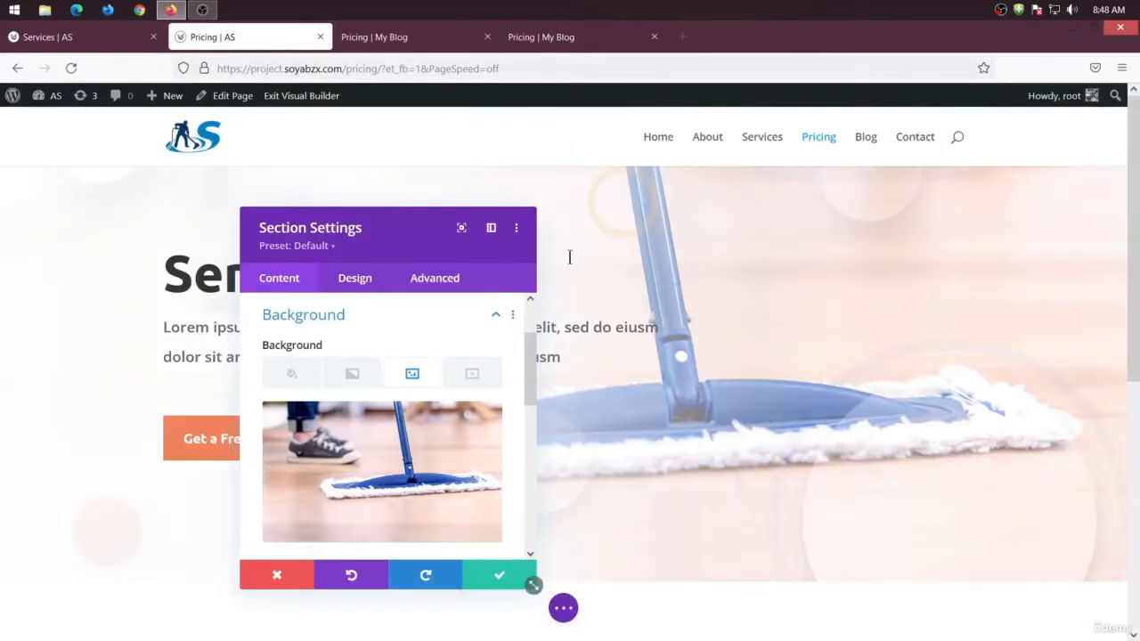
{"action": "left_click", "coordinate": [479, 574]}
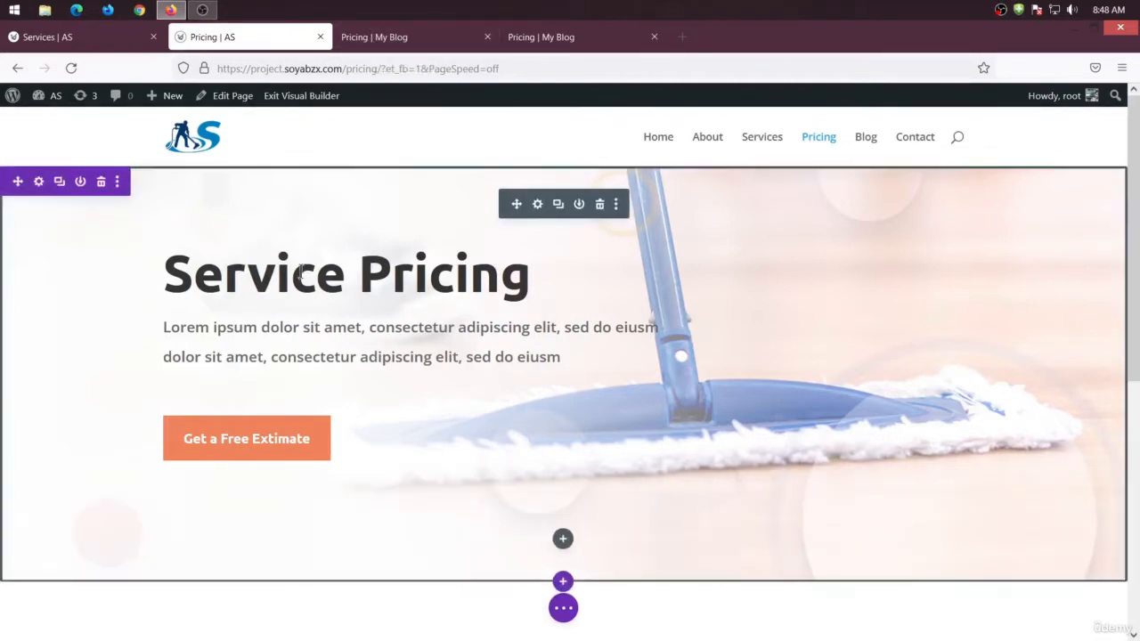
- Check the reference Pricing page's form section, close the Services page, and open the site's Home page in a first-position tab with the Visual Builder enabled
{"action": "left_click", "coordinate": [374, 37]}
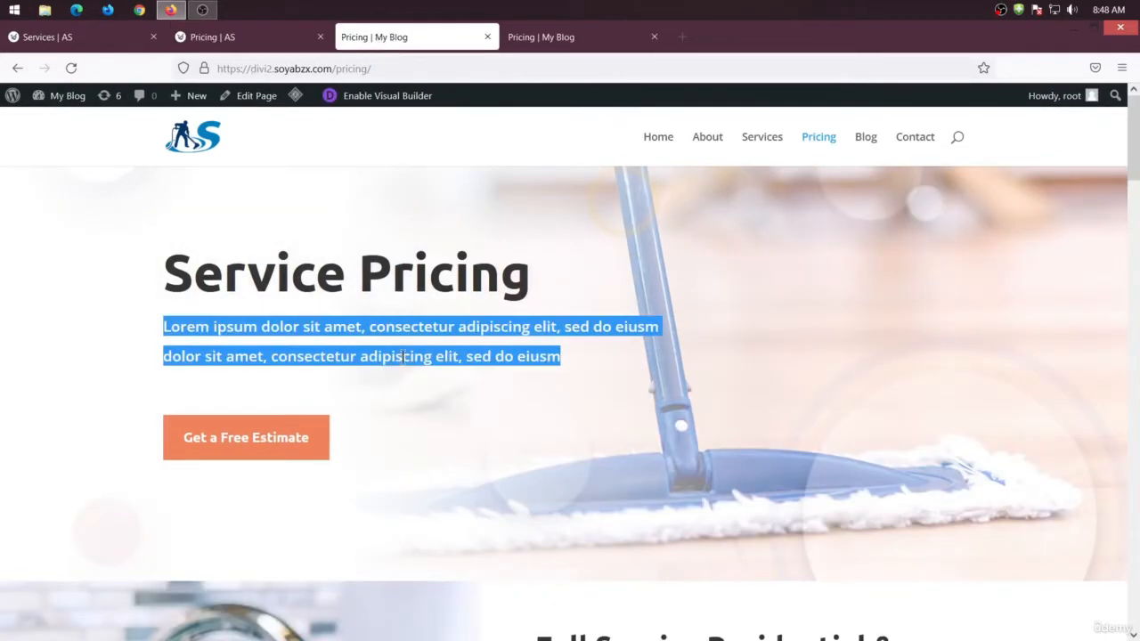
{"action": "scroll", "coordinate": [403, 356], "scroll_direction": "down", "scroll_amount": 5}
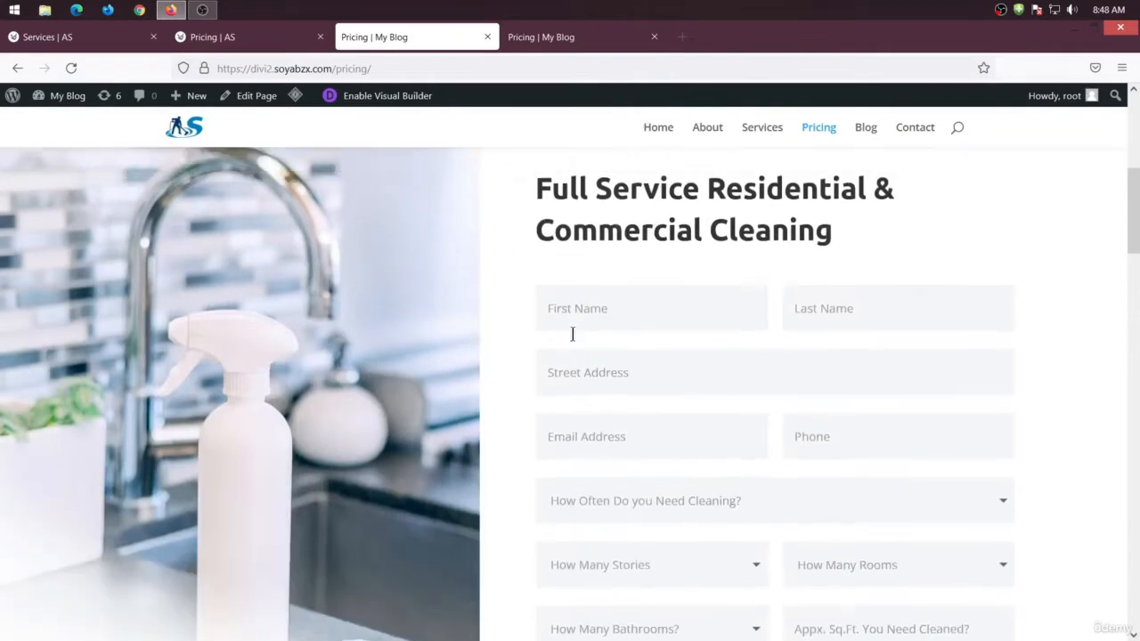
{"action": "scroll", "coordinate": [570, 339], "scroll_direction": "up", "scroll_amount": 3}
{"action": "scroll", "coordinate": [451, 362], "scroll_direction": "down", "scroll_amount": 2}
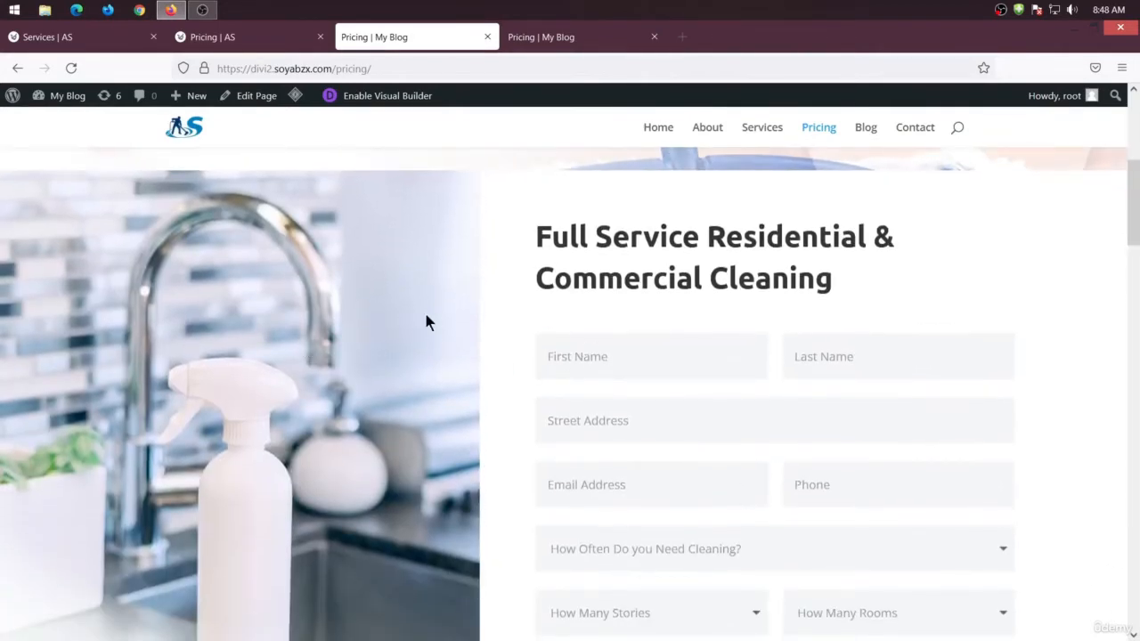
{"action": "left_click", "coordinate": [255, 45]}
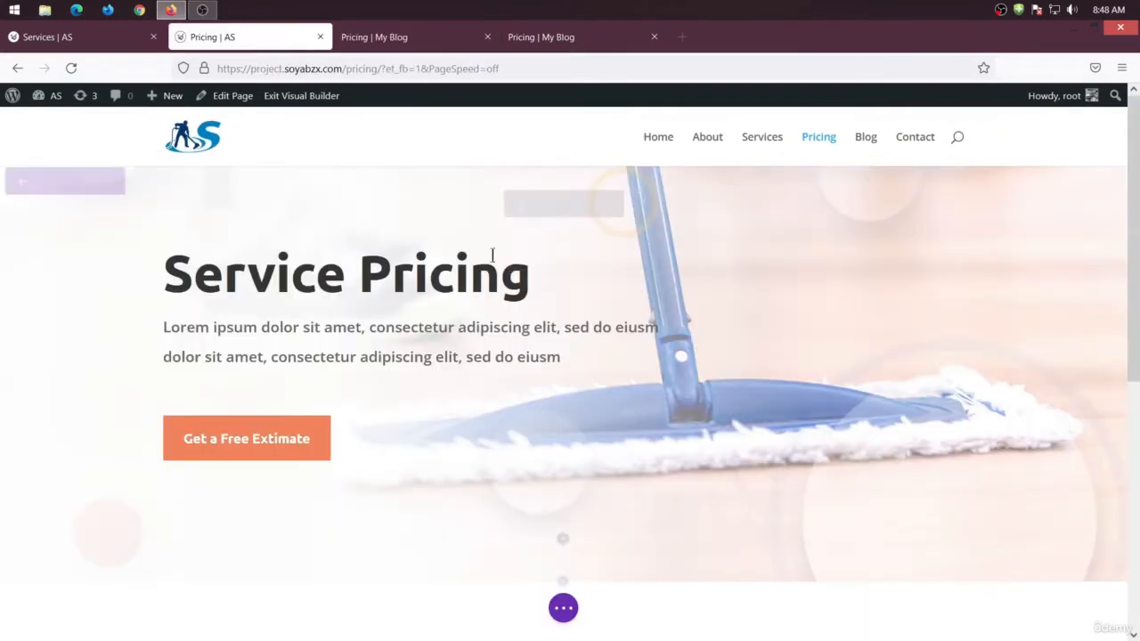
{"action": "left_click", "coordinate": [101, 37]}
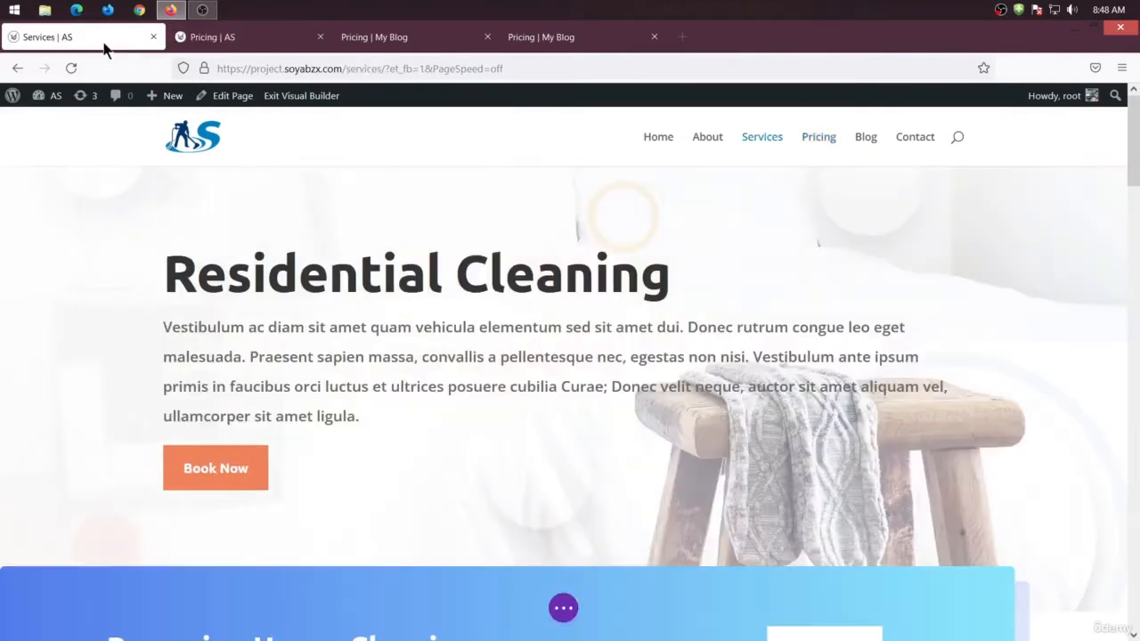
{"action": "left_click", "coordinate": [153, 38]}
{"action": "right_click", "coordinate": [666, 140]}
{"action": "left_click", "coordinate": [676, 147]}
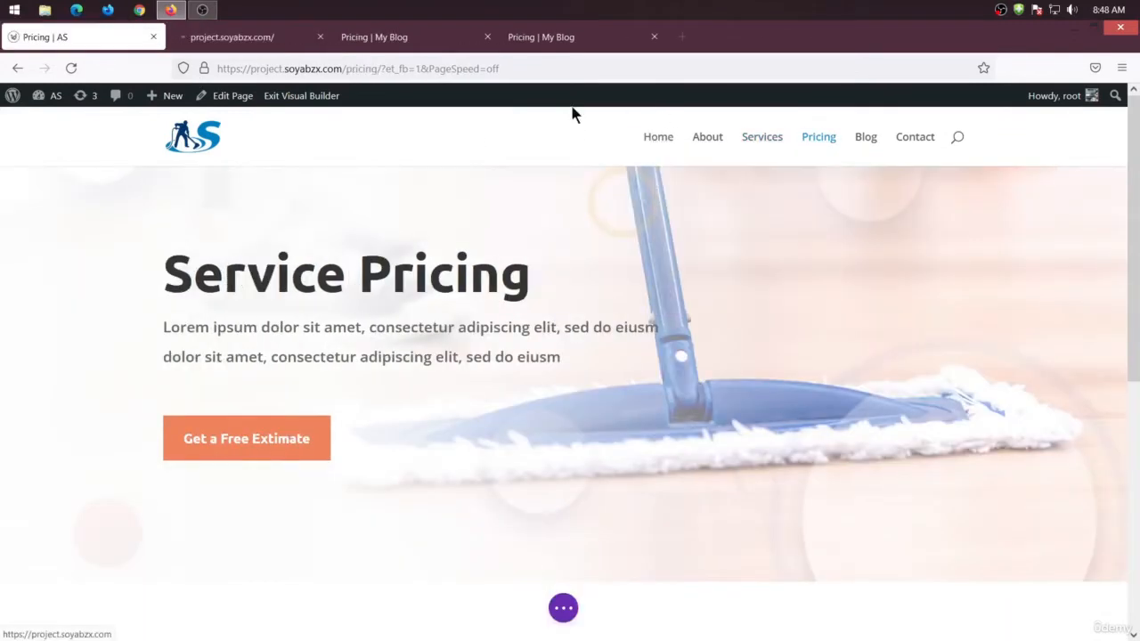
{"action": "left_click", "coordinate": [217, 39]}
{"action": "left_click_drag", "start_coordinate": [189, 40], "coordinate": [53, 41]}
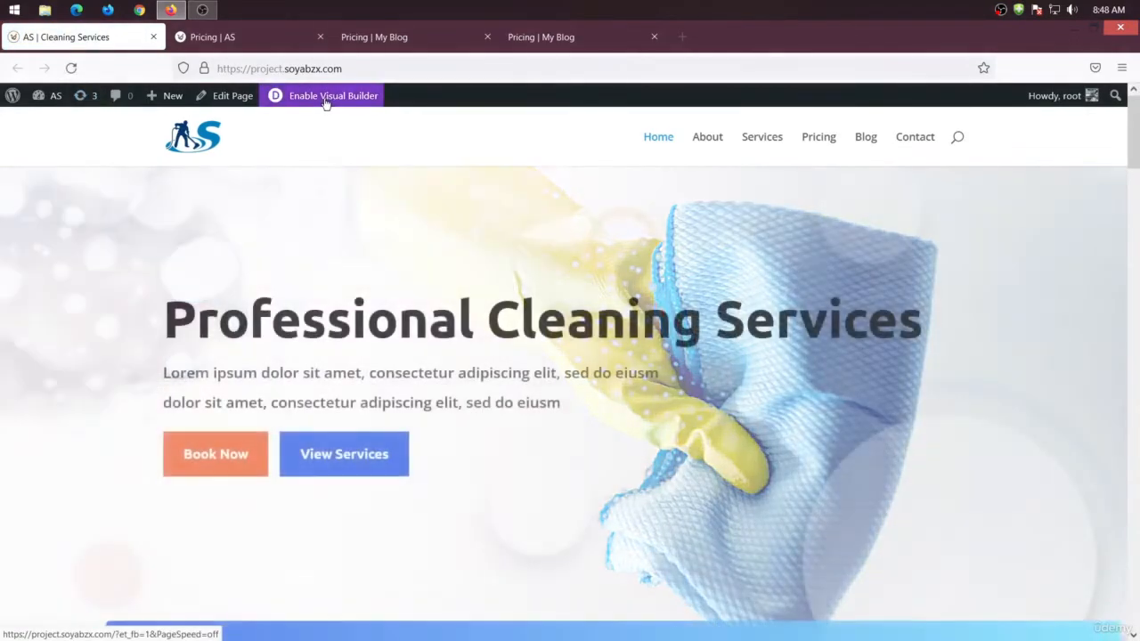
{"action": "left_click", "coordinate": [327, 95]}
- Copy the Home page's "Full Service Residential & Commercial Cleaning" section, the counterpart of the reference Pricing page's form section
{"action": "left_click", "coordinate": [258, 37]}
{"action": "scroll", "coordinate": [521, 377], "scroll_direction": "down", "scroll_amount": 5}
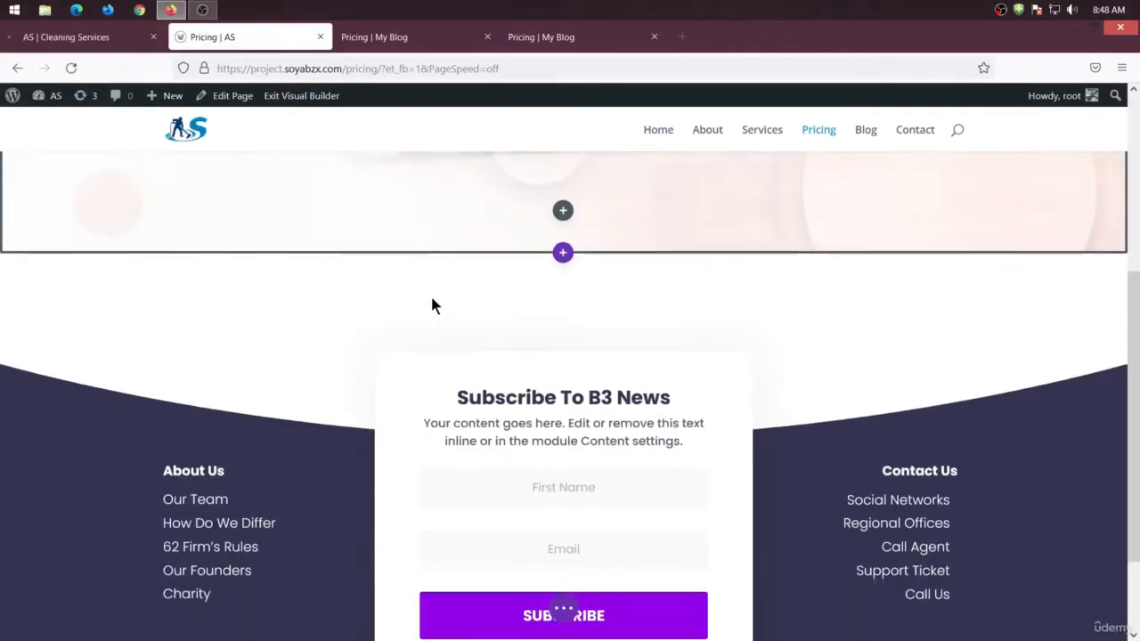
{"action": "scroll", "coordinate": [433, 306], "scroll_direction": "up", "scroll_amount": 5}
{"action": "left_click", "coordinate": [399, 37]}
{"action": "scroll", "coordinate": [445, 312], "scroll_direction": "down", "scroll_amount": 3}
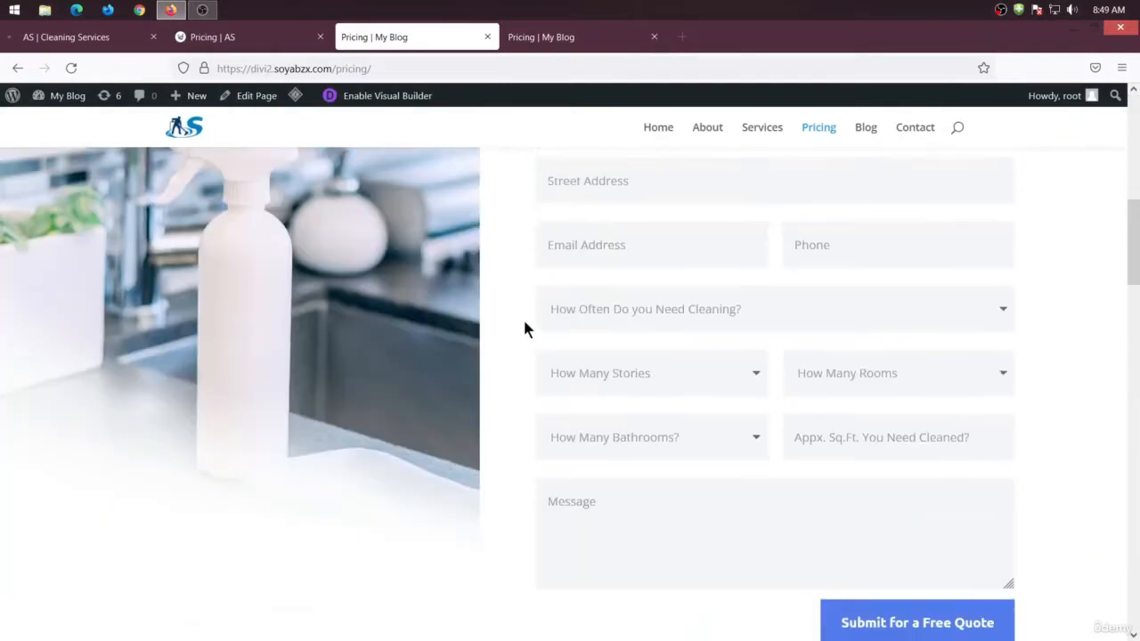
{"action": "scroll", "coordinate": [525, 326], "scroll_direction": "up", "scroll_amount": 2}
{"action": "left_click", "coordinate": [87, 37]}
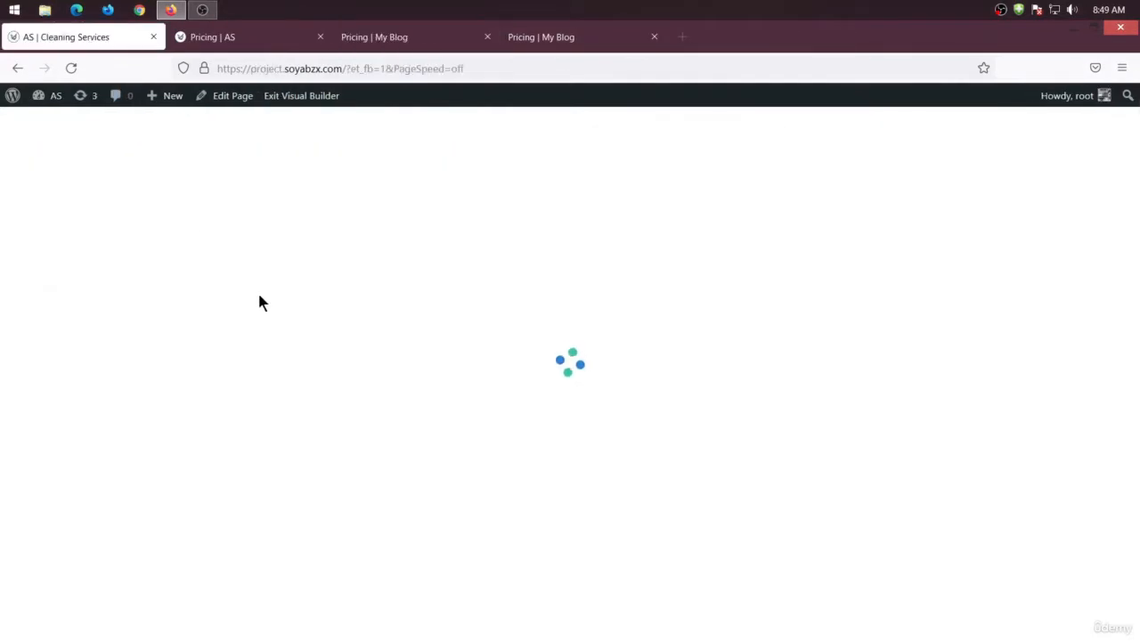
{"action": "scroll", "coordinate": [248, 389], "scroll_direction": "down", "scroll_amount": 9}
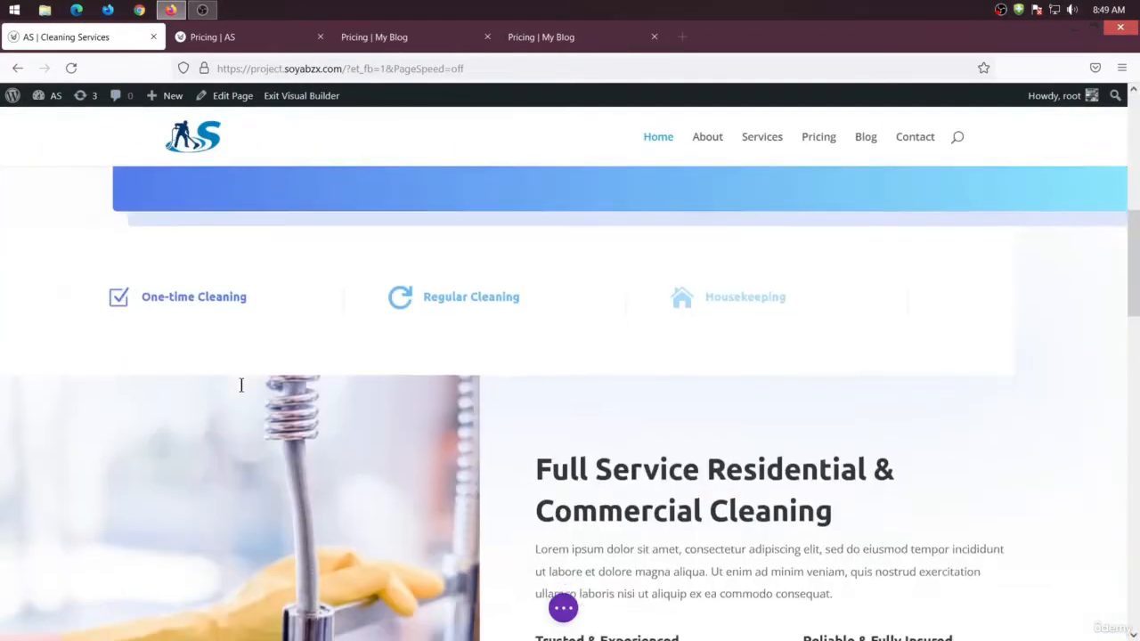
{"action": "scroll", "coordinate": [348, 324], "scroll_direction": "up", "scroll_amount": 2}
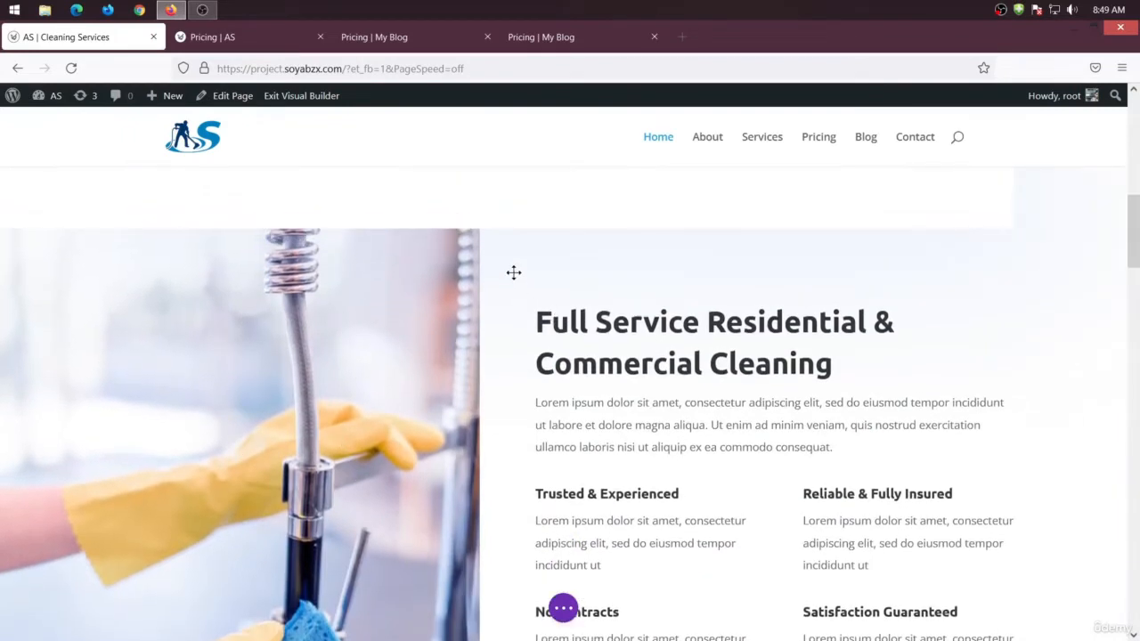
{"action": "mouse_move", "coordinate": [163, 295]}
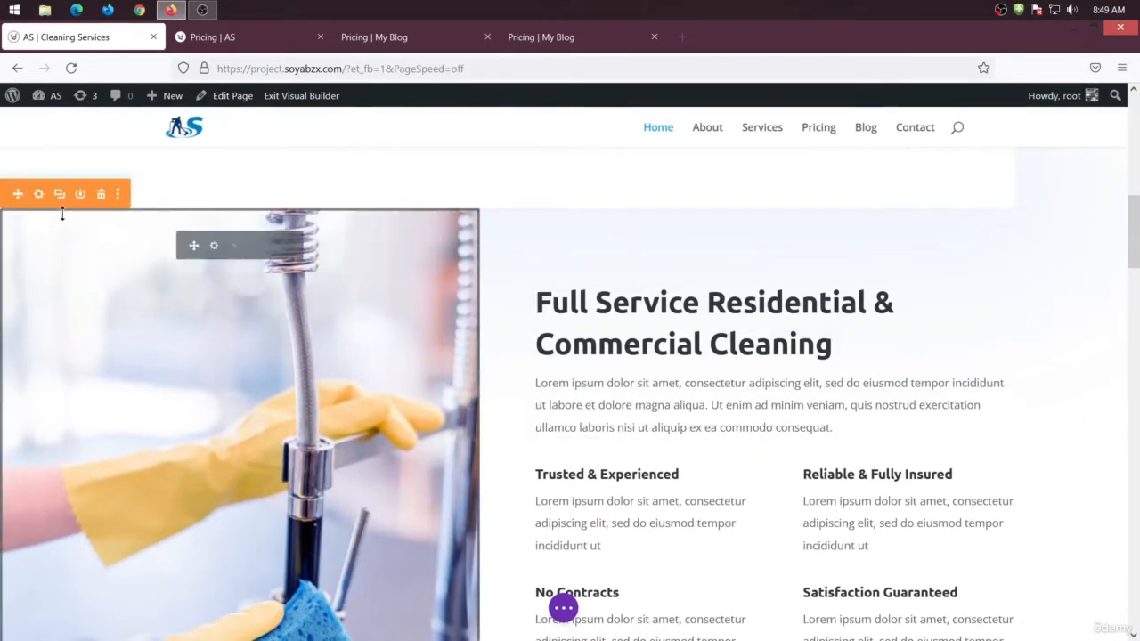
{"action": "left_click", "coordinate": [118, 195]}
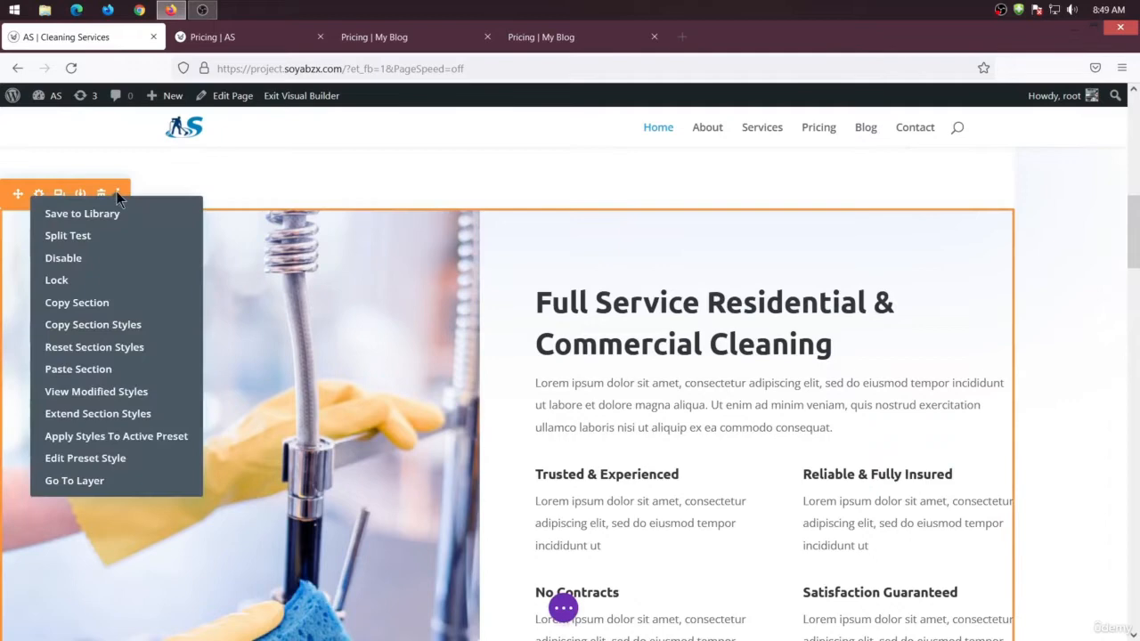
{"action": "left_click", "coordinate": [119, 303]}
- Paste the copied section below the Pricing page's header using a new regular section as the target, and delete that empty section
{"action": "left_click", "coordinate": [226, 40]}
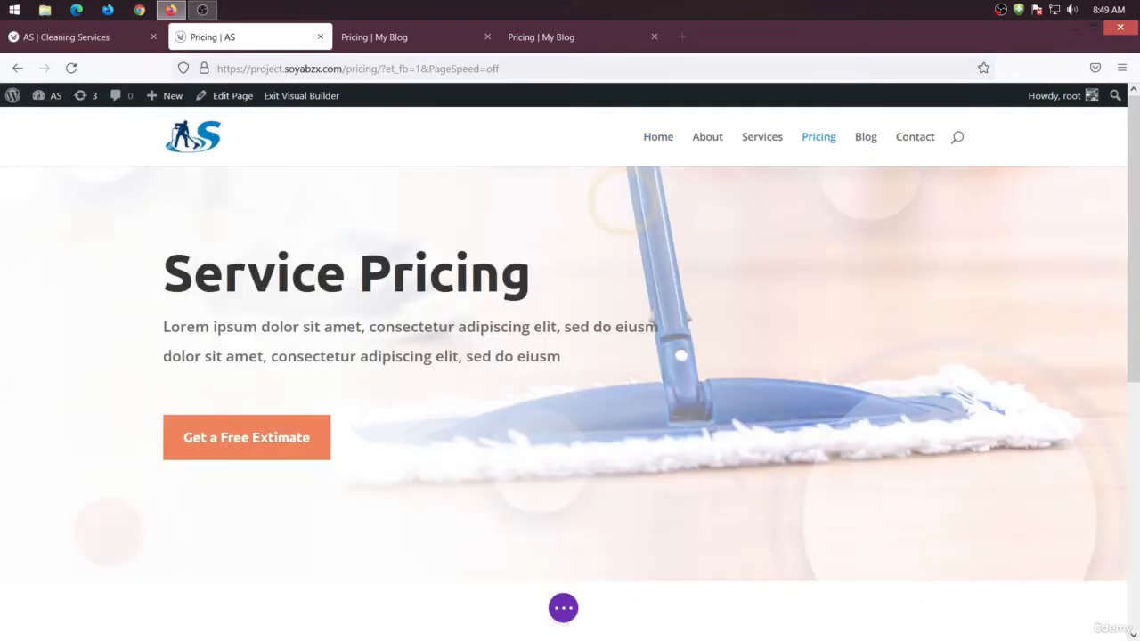
{"action": "scroll", "coordinate": [568, 572], "scroll_direction": "down", "scroll_amount": 3}
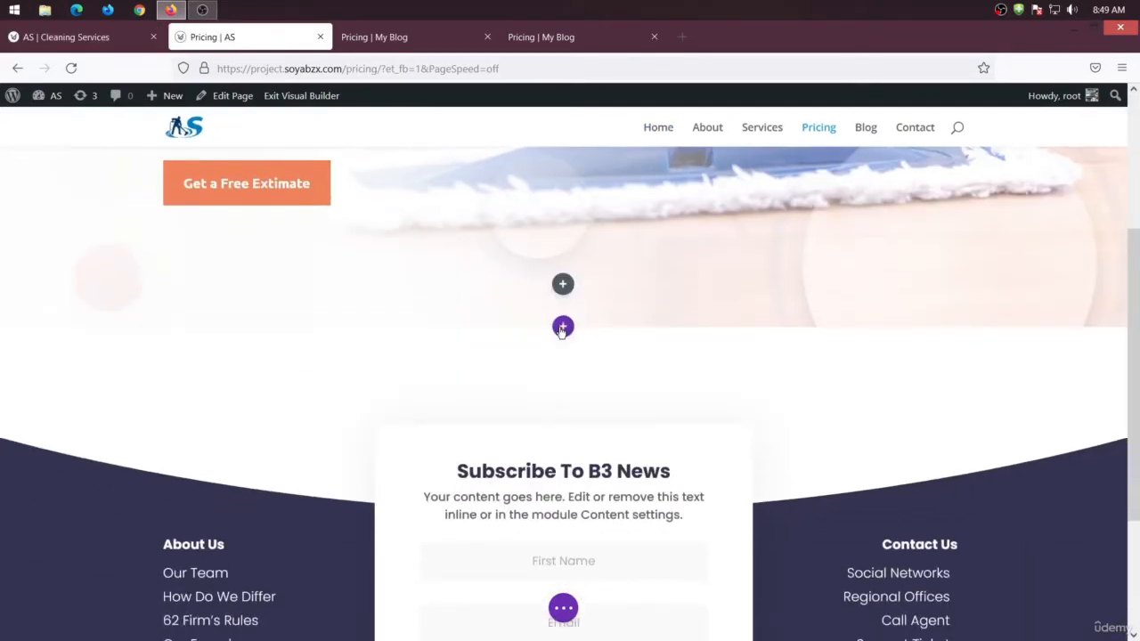
{"action": "right_click", "coordinate": [563, 329]}
{"action": "left_click", "coordinate": [562, 330]}
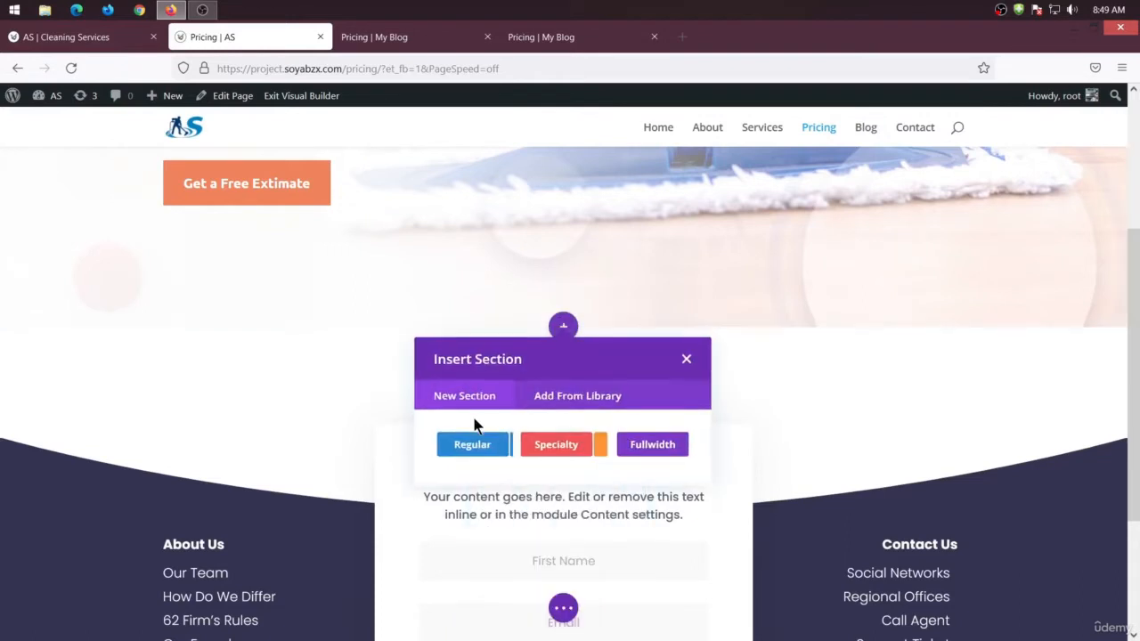
{"action": "left_click", "coordinate": [486, 442]}
{"action": "right_click", "coordinate": [561, 402]}
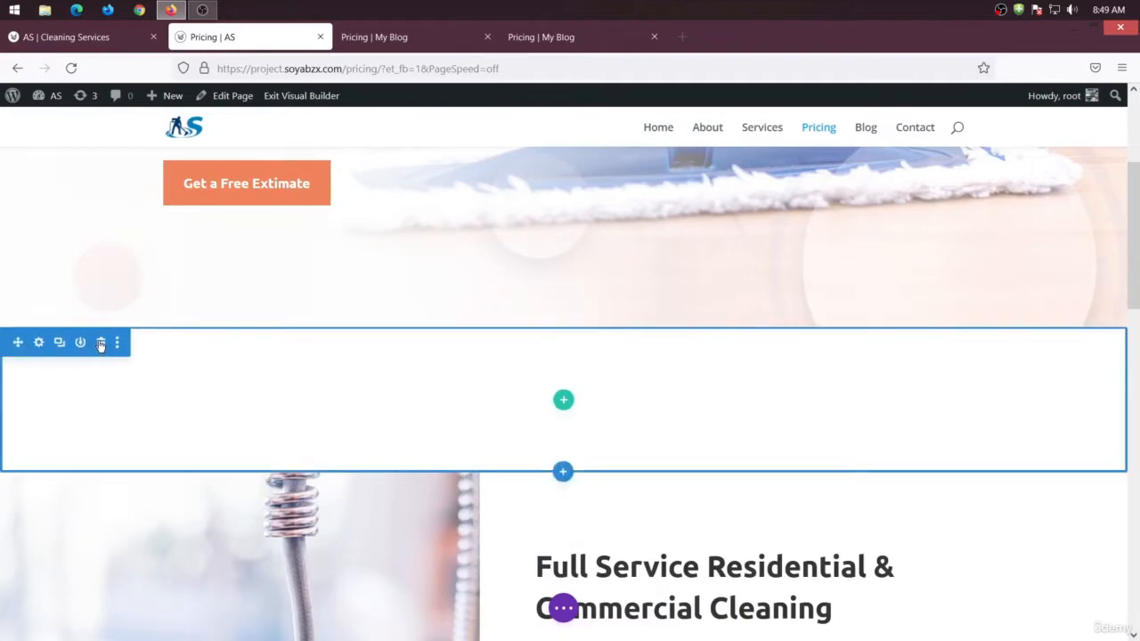
{"action": "left_click", "coordinate": [101, 344]}
- Replace the pasted section's image with cleaning-services-17-1 from the SITE IMG folder, save it, and compare the section with the reference page
{"action": "scroll", "coordinate": [222, 357], "scroll_direction": "down", "scroll_amount": 2}
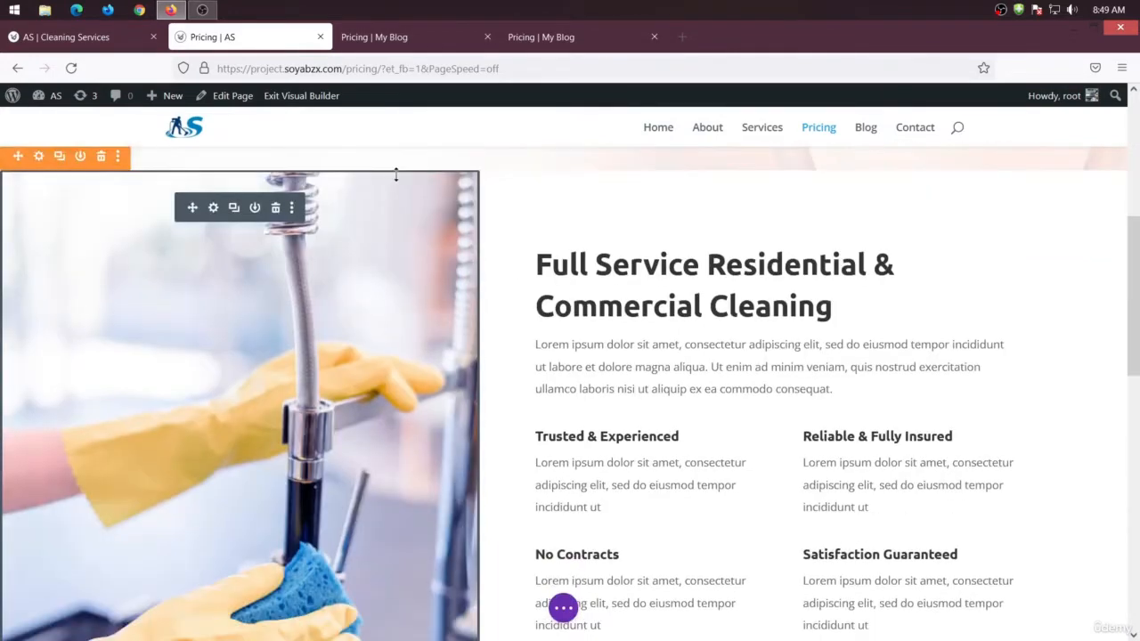
{"action": "left_click", "coordinate": [402, 50]}
{"action": "left_click", "coordinate": [229, 40]}
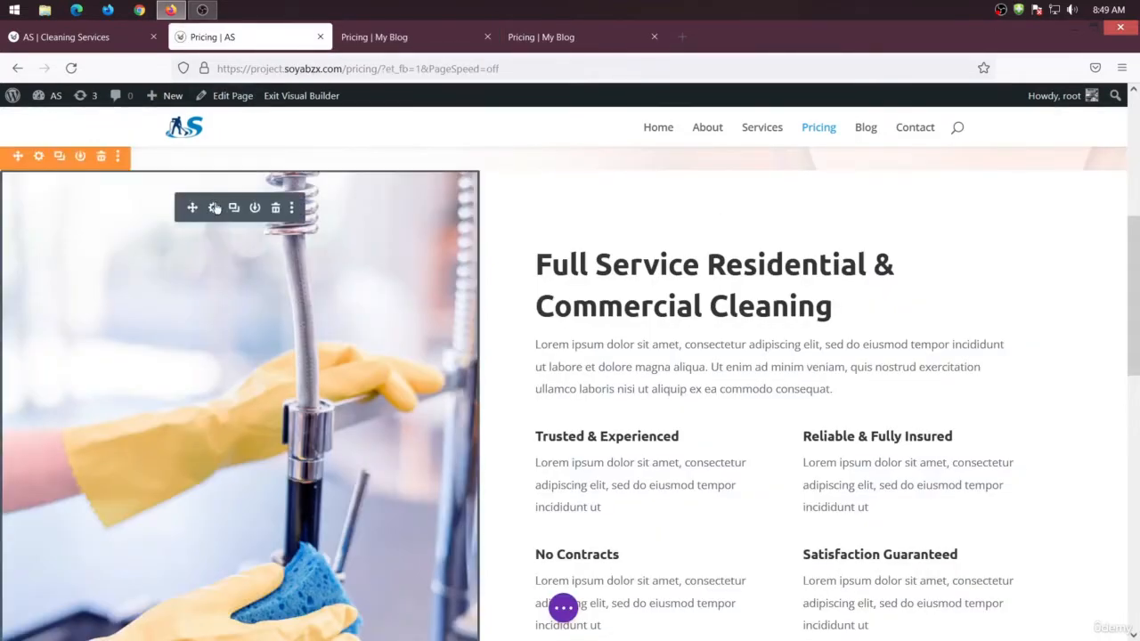
{"action": "left_click", "coordinate": [213, 207]}
{"action": "left_click", "coordinate": [378, 444]}
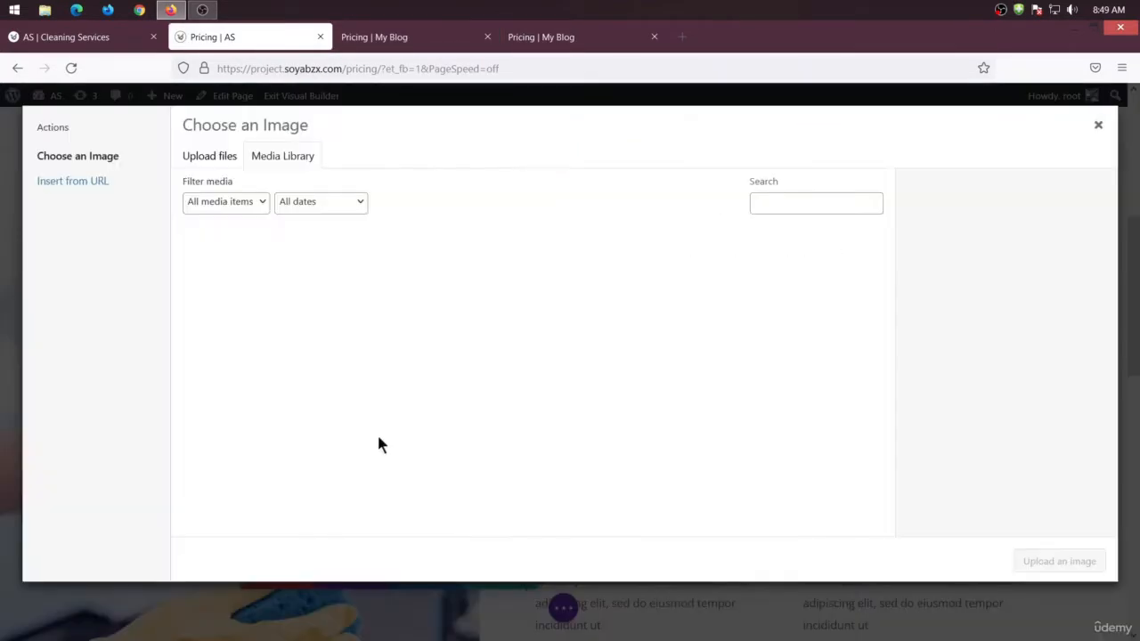
{"action": "left_click", "coordinate": [214, 160]}
{"action": "left_click", "coordinate": [646, 375]}
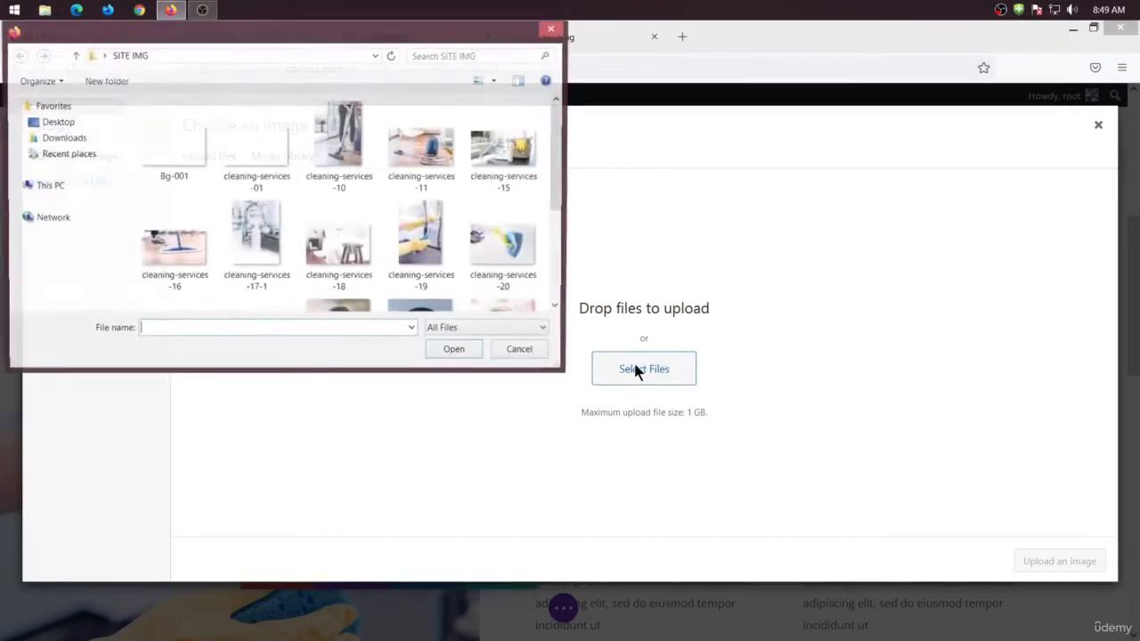
{"action": "left_click", "coordinate": [278, 230]}
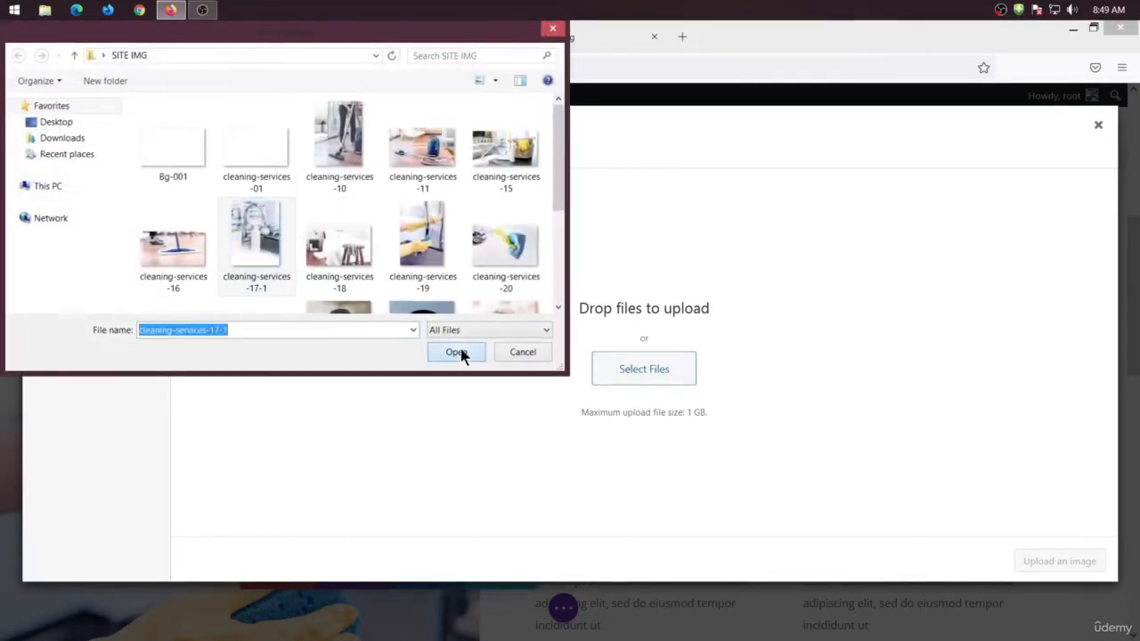
{"action": "left_click", "coordinate": [458, 353]}
{"action": "left_click", "coordinate": [1060, 565]}
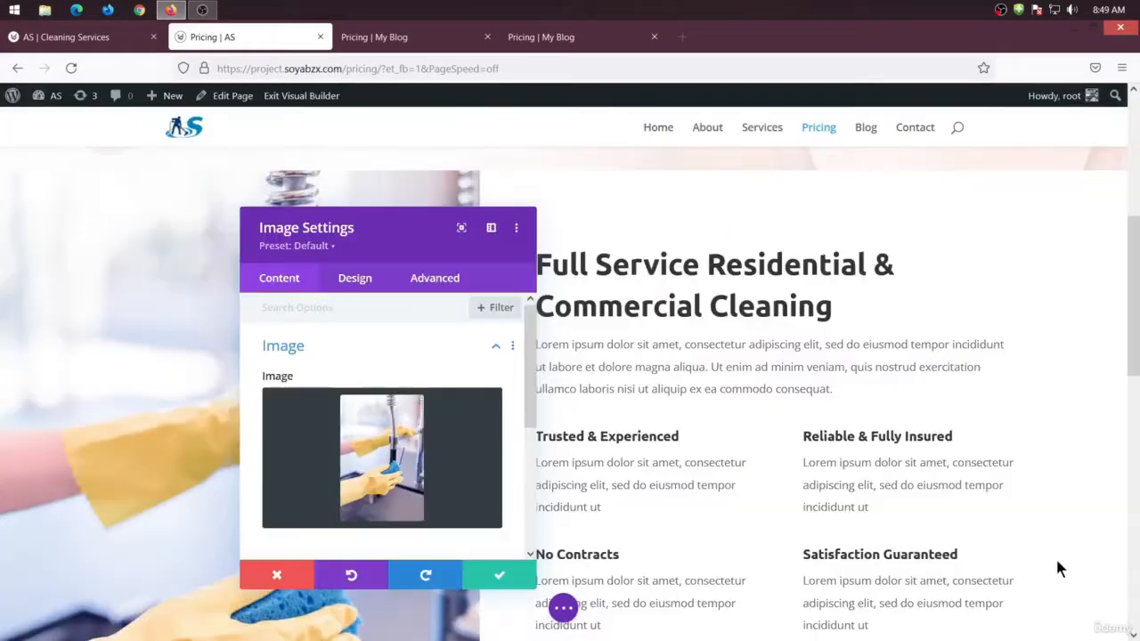
{"action": "left_click_drag", "start_coordinate": [405, 232], "coordinate": [407, 171]}
{"action": "left_click", "coordinate": [500, 514]}
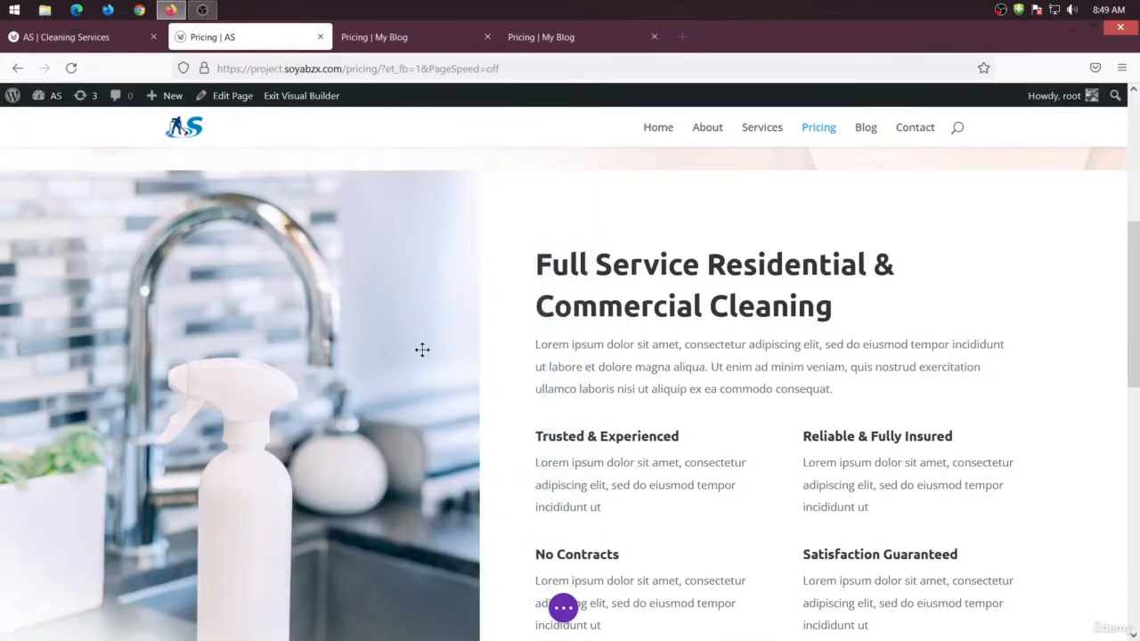
{"action": "scroll", "coordinate": [331, 160], "scroll_direction": "up", "scroll_amount": 1}
{"action": "left_click", "coordinate": [363, 40]}
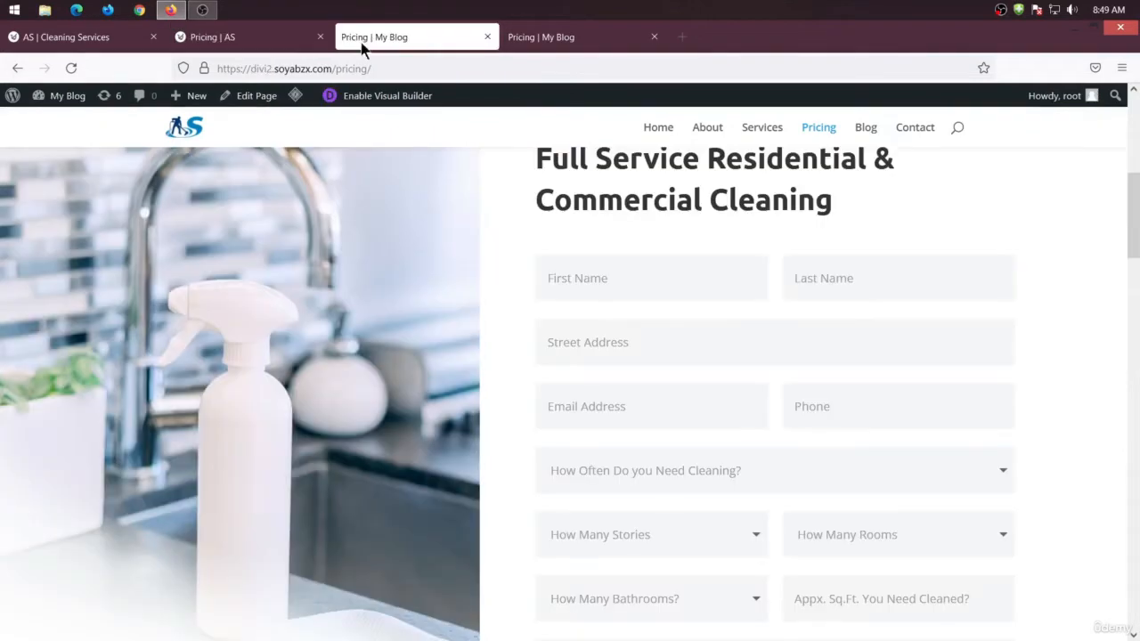
- Remove the lorem ipsum paragraph from the text module with the "Full Service Residential & Commercial Cleaning" heading and save the module
{"action": "scroll", "coordinate": [461, 304], "scroll_direction": "up", "scroll_amount": 2}
{"action": "left_click", "coordinate": [248, 35]}
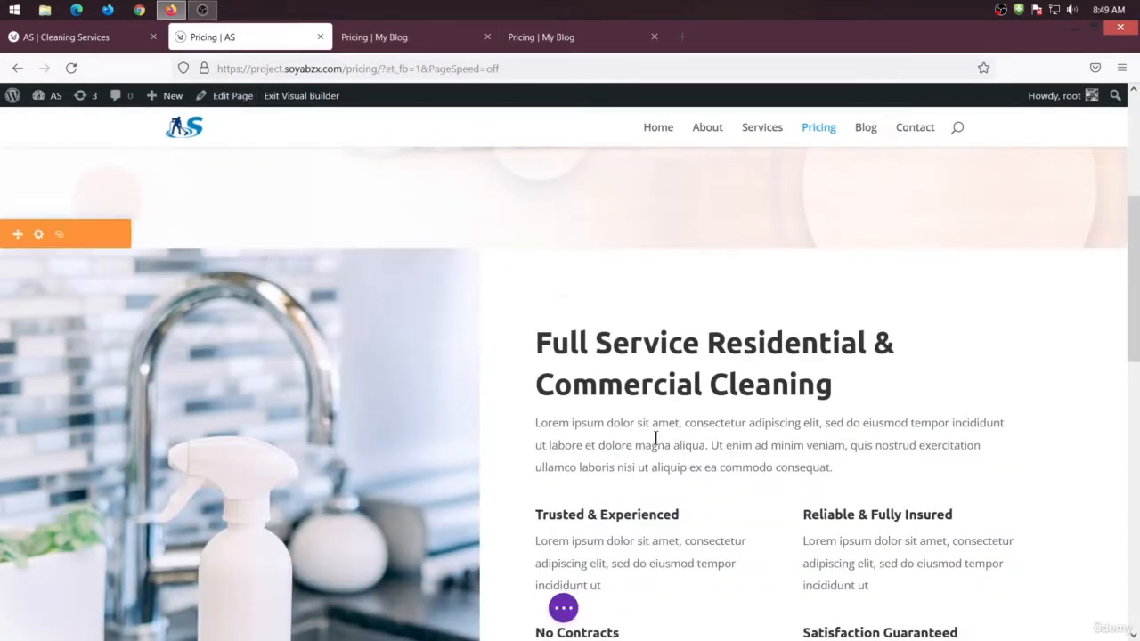
{"action": "scroll", "coordinate": [654, 440], "scroll_direction": "down", "scroll_amount": 1}
{"action": "scroll", "coordinate": [616, 332], "scroll_direction": "down", "scroll_amount": 2}
{"action": "scroll", "coordinate": [695, 392], "scroll_direction": "up", "scroll_amount": 1}
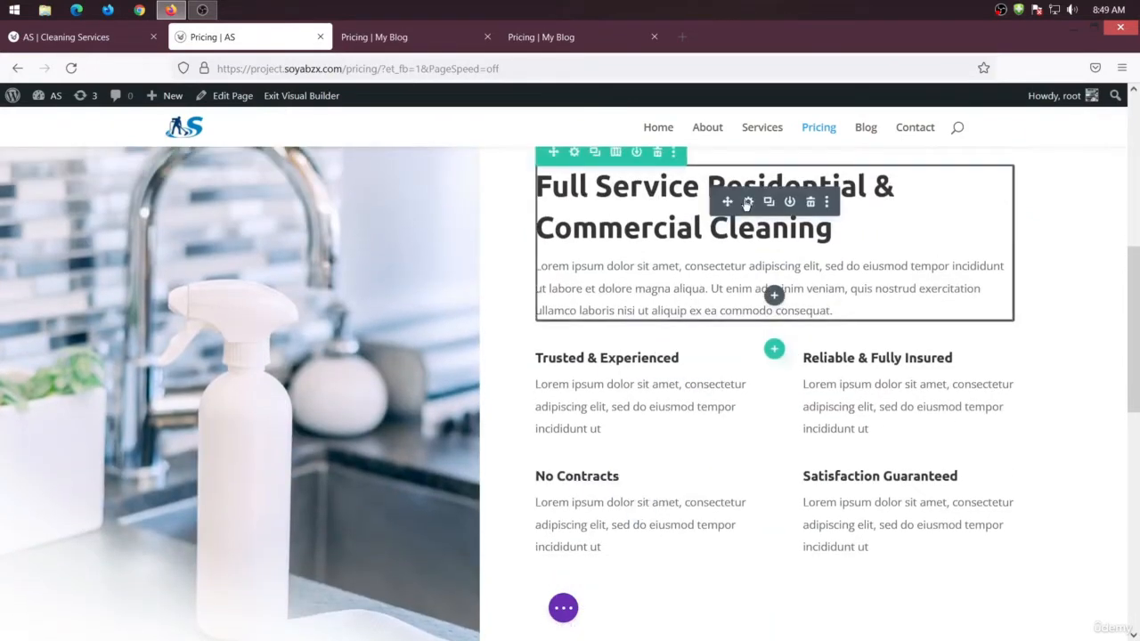
{"action": "left_click", "coordinate": [746, 203]}
{"action": "scroll", "coordinate": [383, 374], "scroll_direction": "down", "scroll_amount": 4}
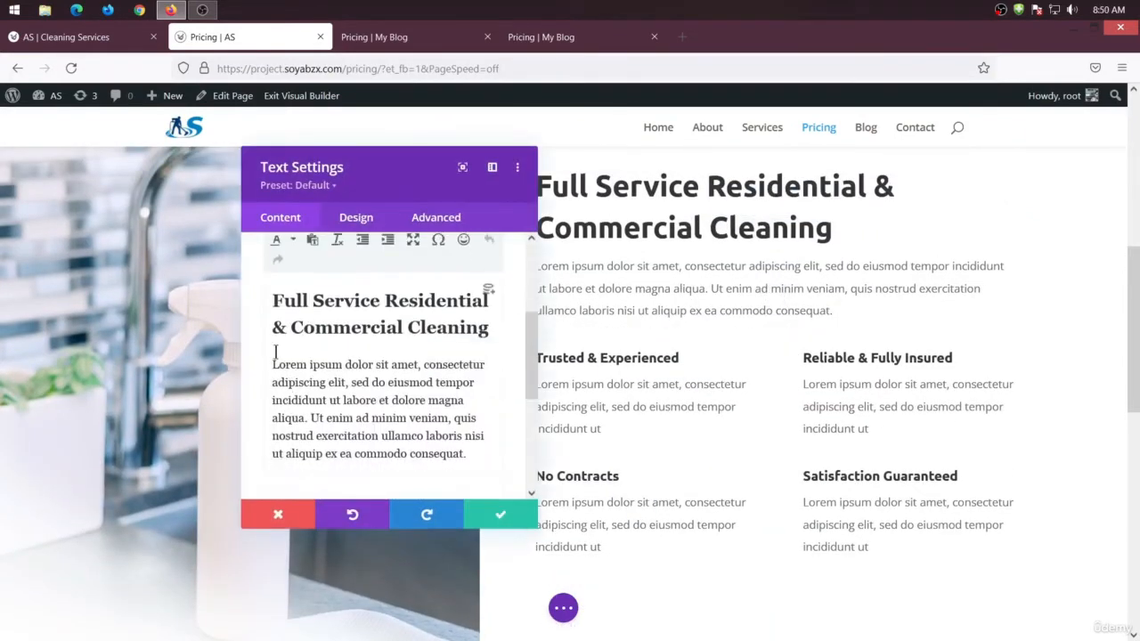
{"action": "left_click_drag", "start_coordinate": [273, 364], "coordinate": [496, 449]}
{"action": "key", "text": "BackSpace"}
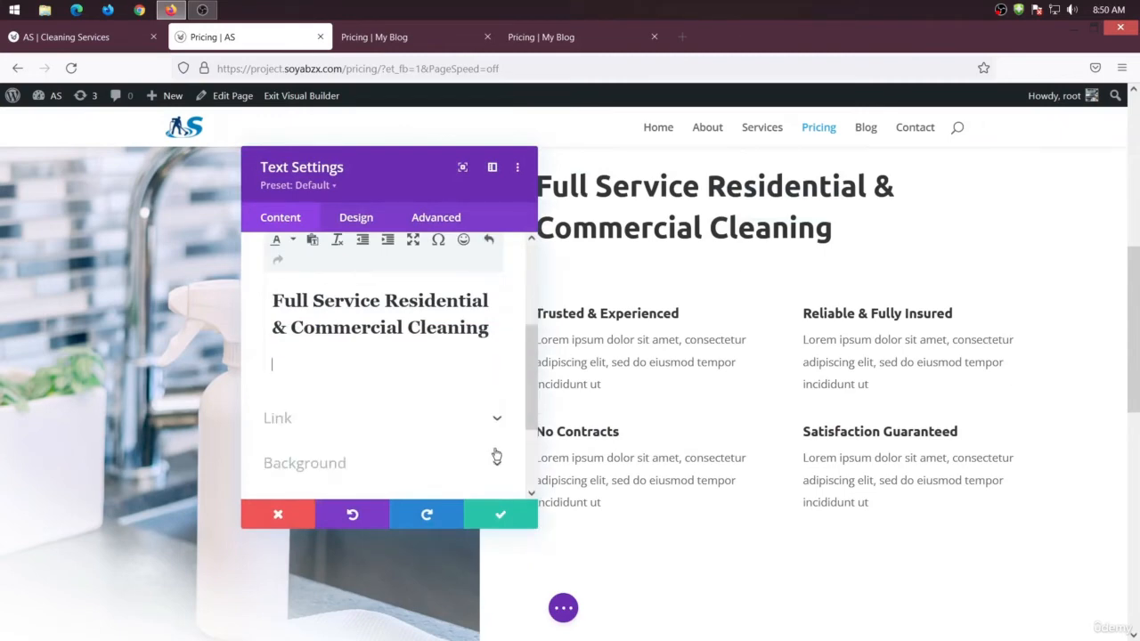
{"action": "left_click", "coordinate": [500, 514]}
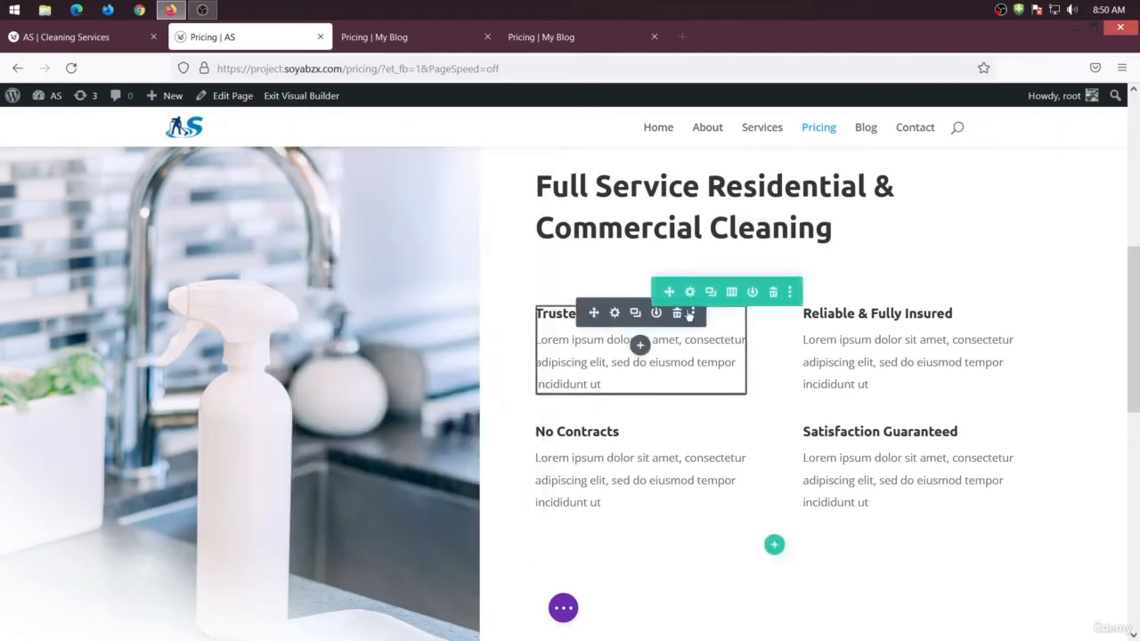
- Delete the row of four feature texts below the heading and check the form fields on the reference Pricing page
{"action": "left_click", "coordinate": [774, 291]}
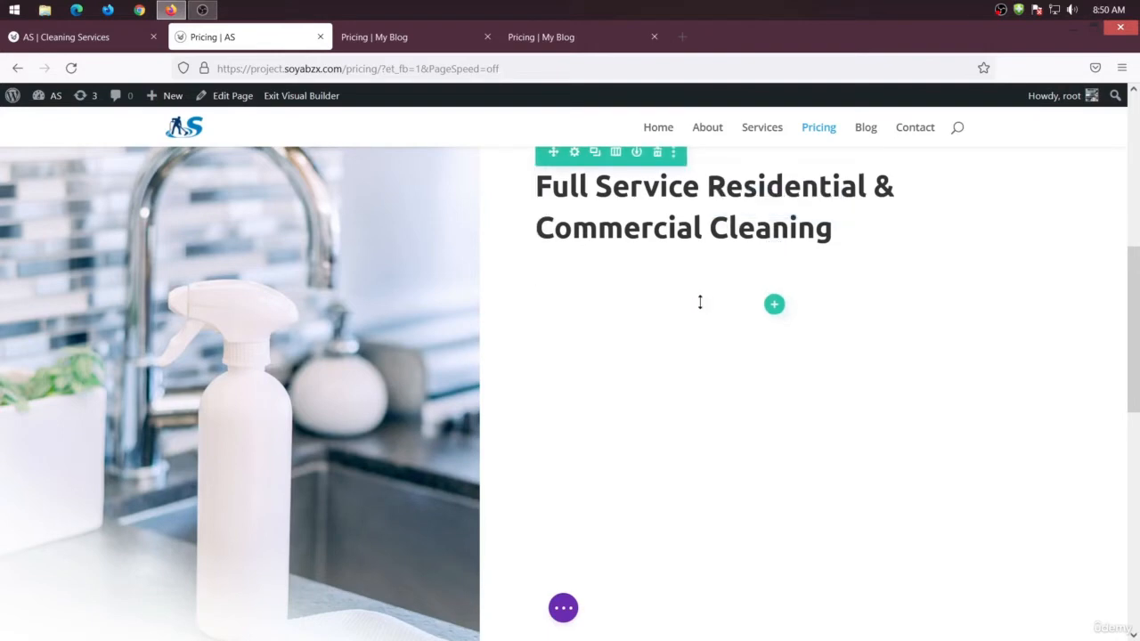
{"action": "scroll", "coordinate": [643, 390], "scroll_direction": "up", "scroll_amount": 1}
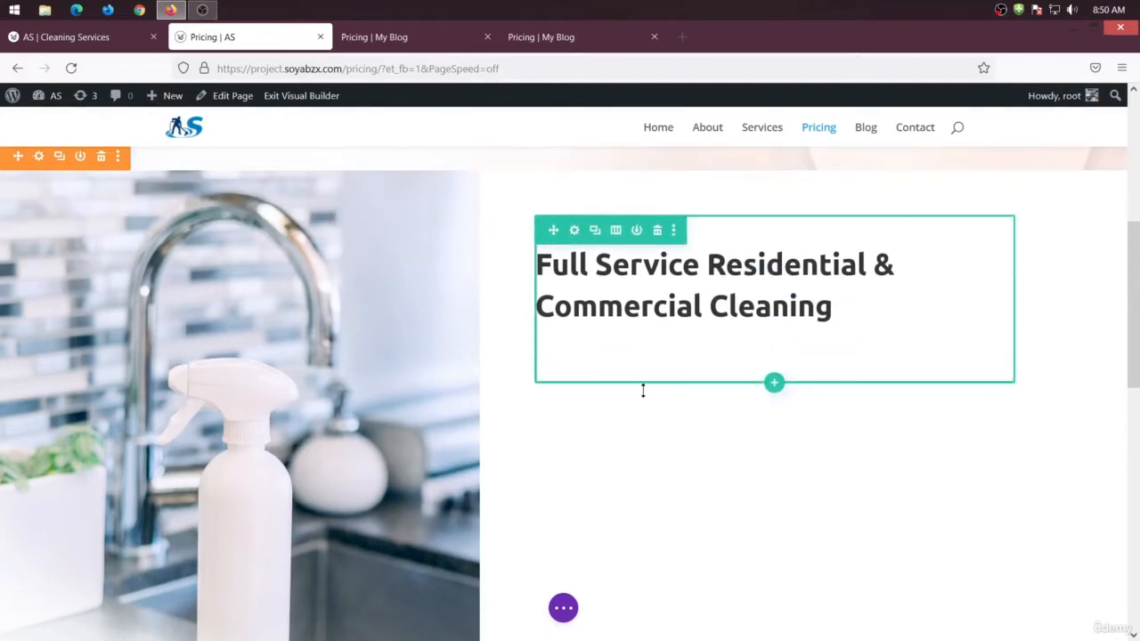
{"action": "left_click", "coordinate": [374, 37]}
{"action": "scroll", "coordinate": [784, 401], "scroll_direction": "down", "scroll_amount": 3}
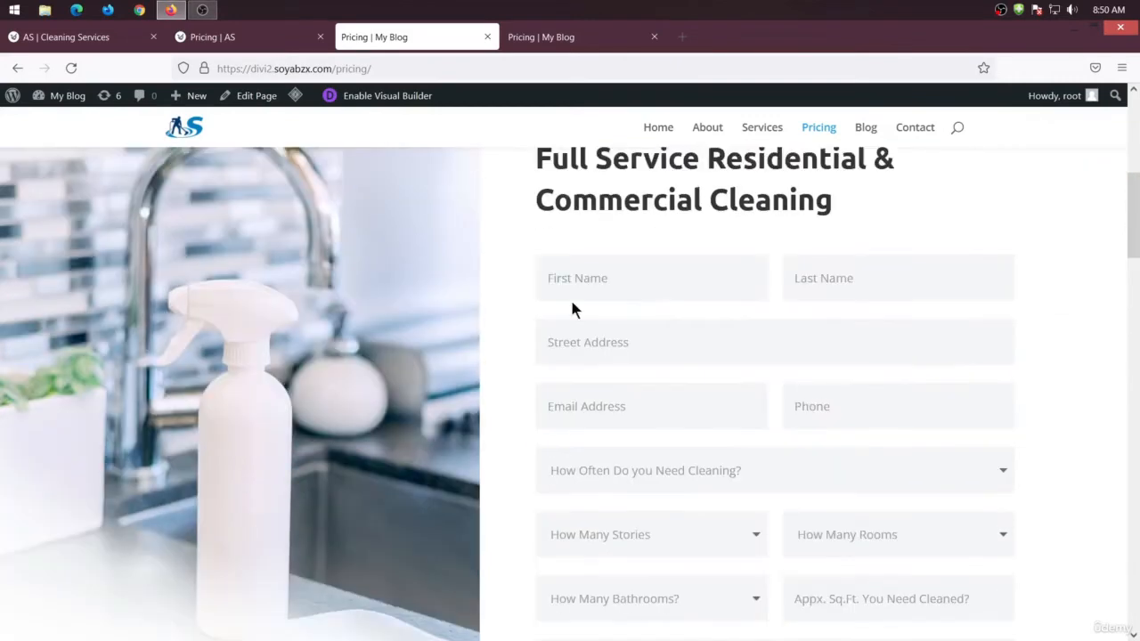
- Insert a single-column row below the heading and add a Contact Form module to it
{"action": "left_click", "coordinate": [267, 39]}
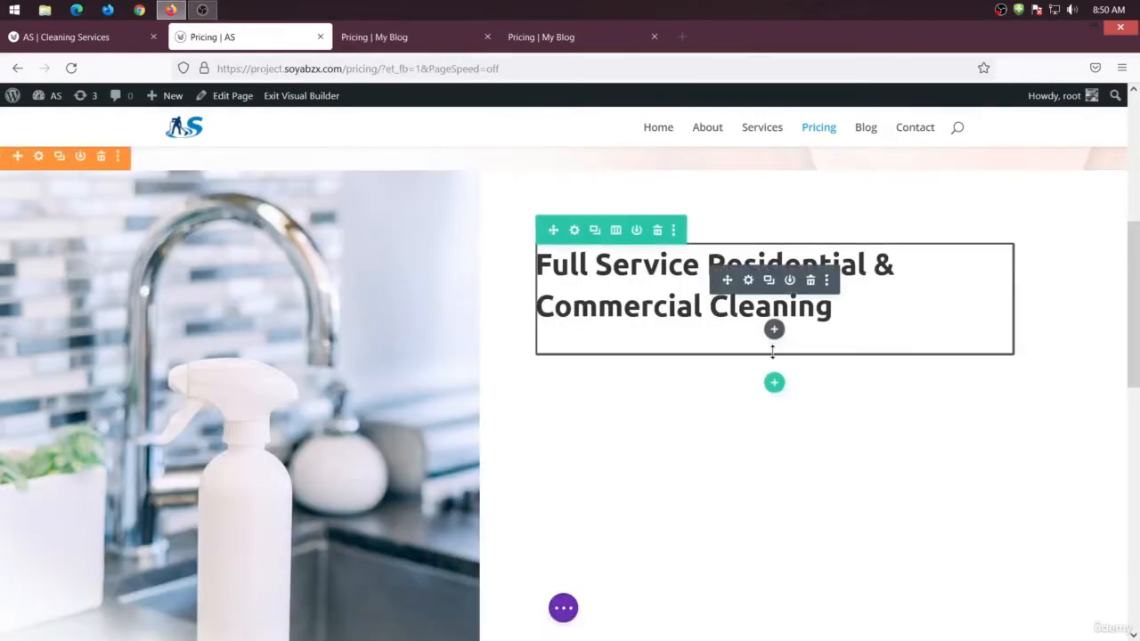
{"action": "left_click", "coordinate": [774, 384]}
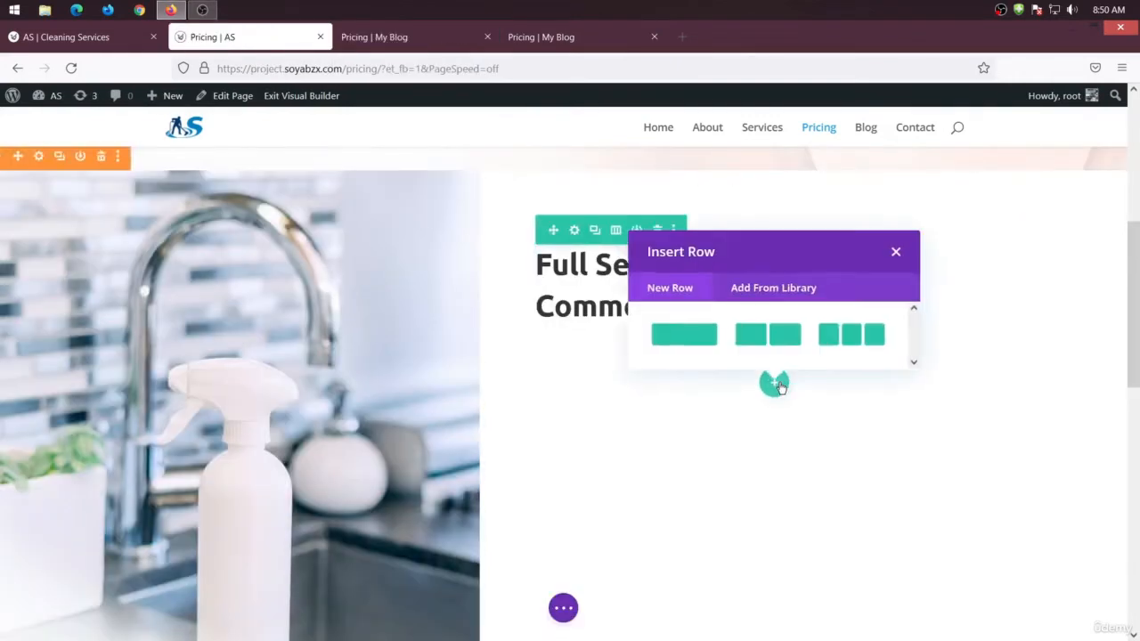
{"action": "left_click", "coordinate": [691, 343]}
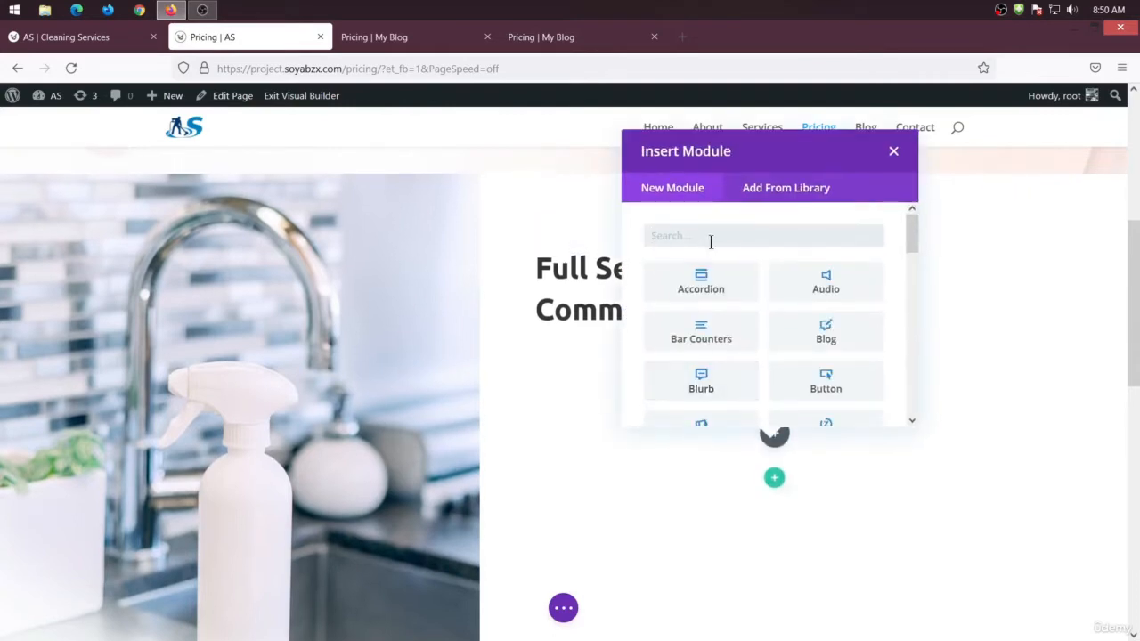
{"action": "type", "text": "conta"}
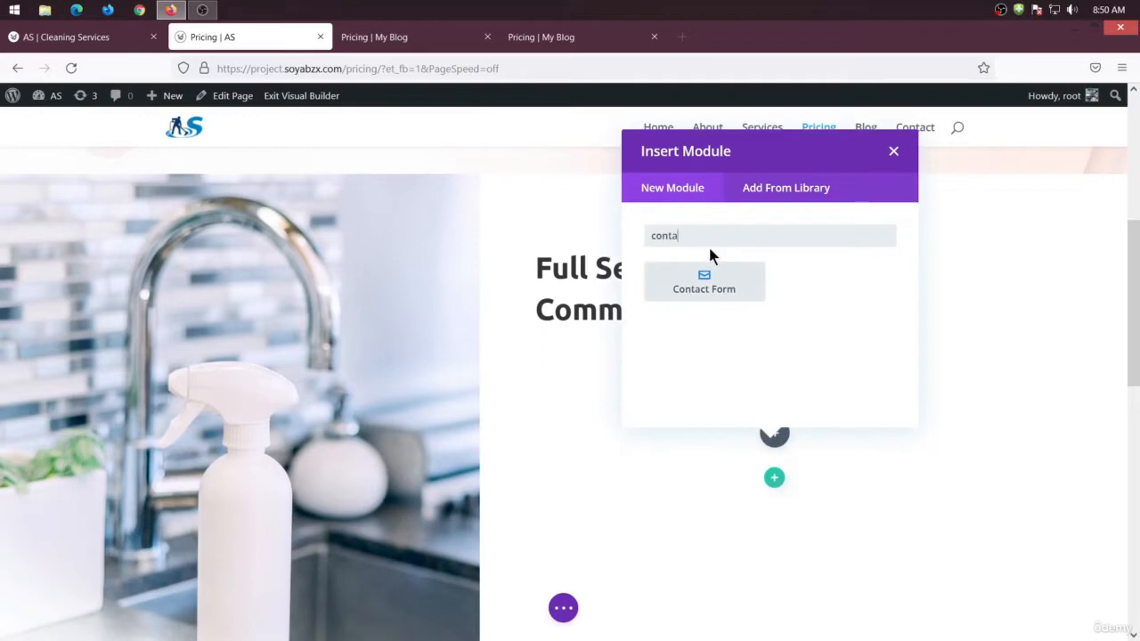
{"action": "left_click", "coordinate": [704, 284]}
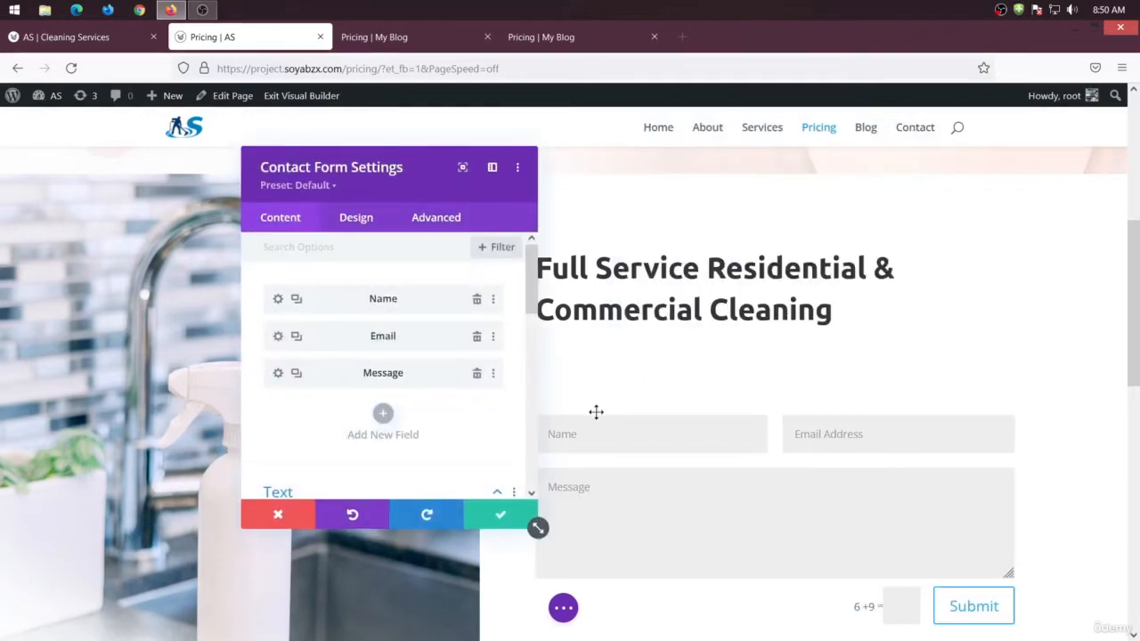
- Duplicate the contact form's Name field, following the reference form, and set the copy's title to "Last Name"
{"action": "left_click", "coordinate": [381, 35]}
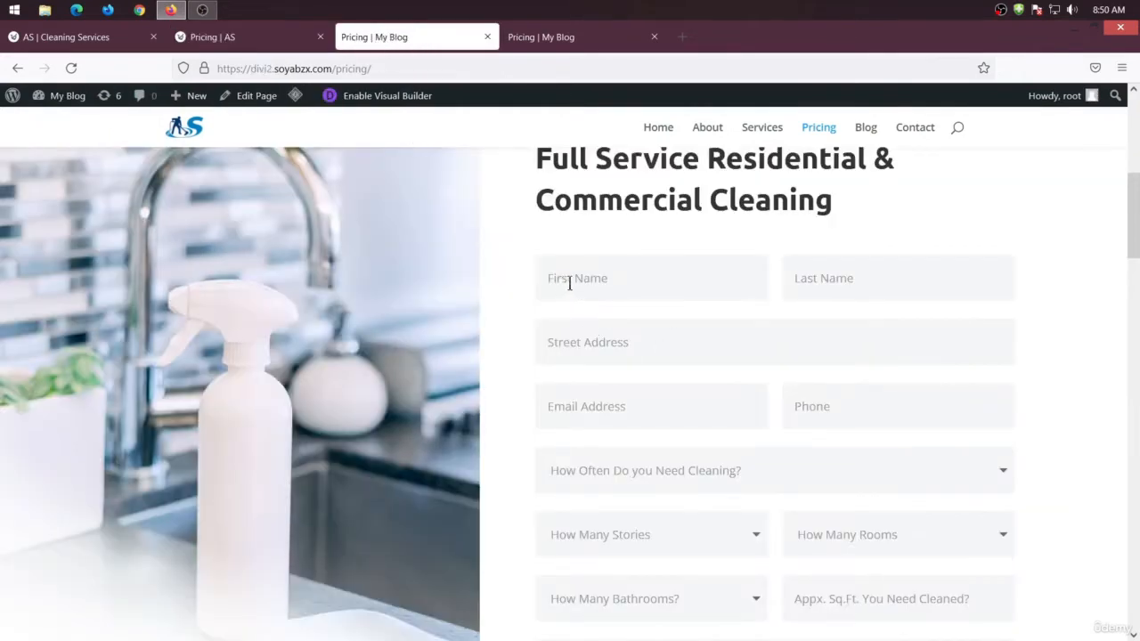
{"action": "left_click", "coordinate": [239, 39]}
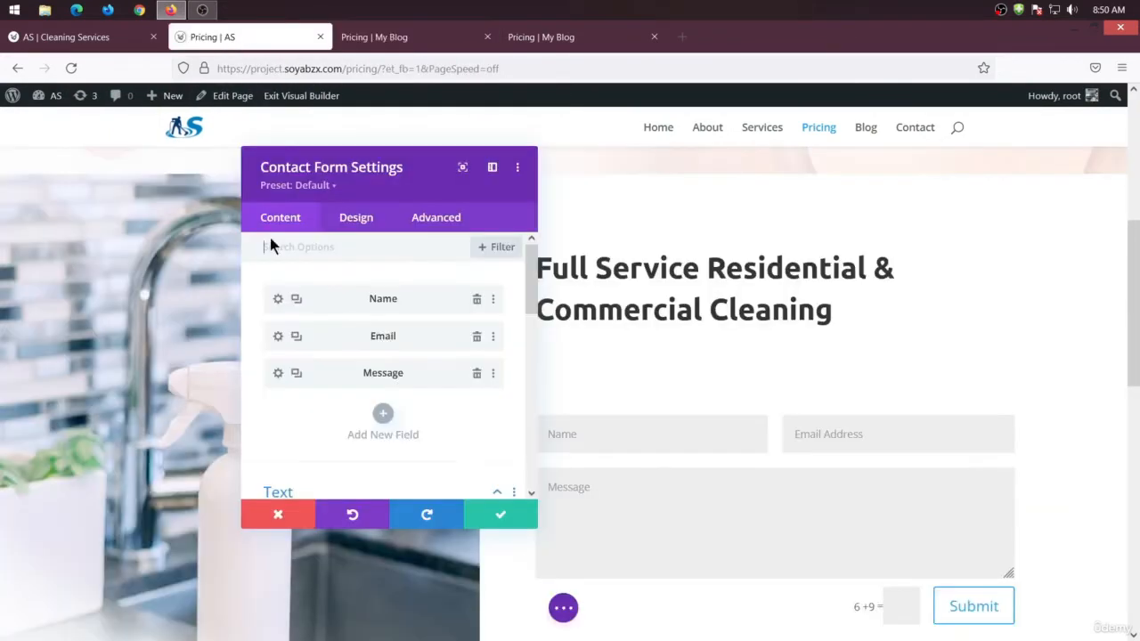
{"action": "left_click", "coordinate": [297, 300]}
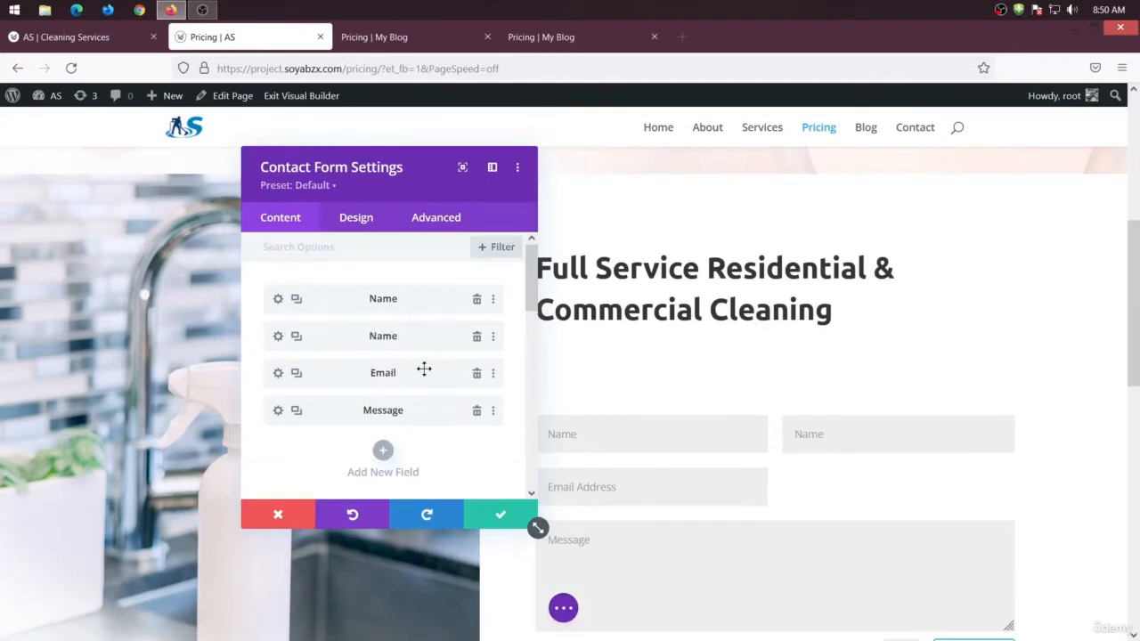
{"action": "left_click", "coordinate": [277, 335]}
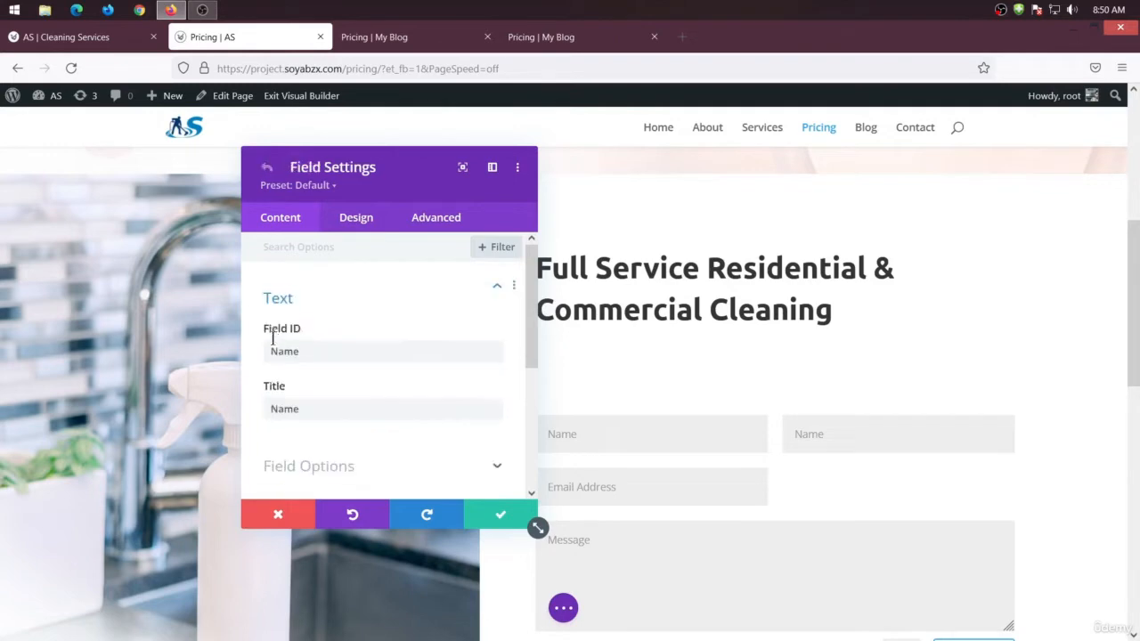
{"action": "left_click", "coordinate": [320, 397]}
{"action": "left_click", "coordinate": [273, 395]}
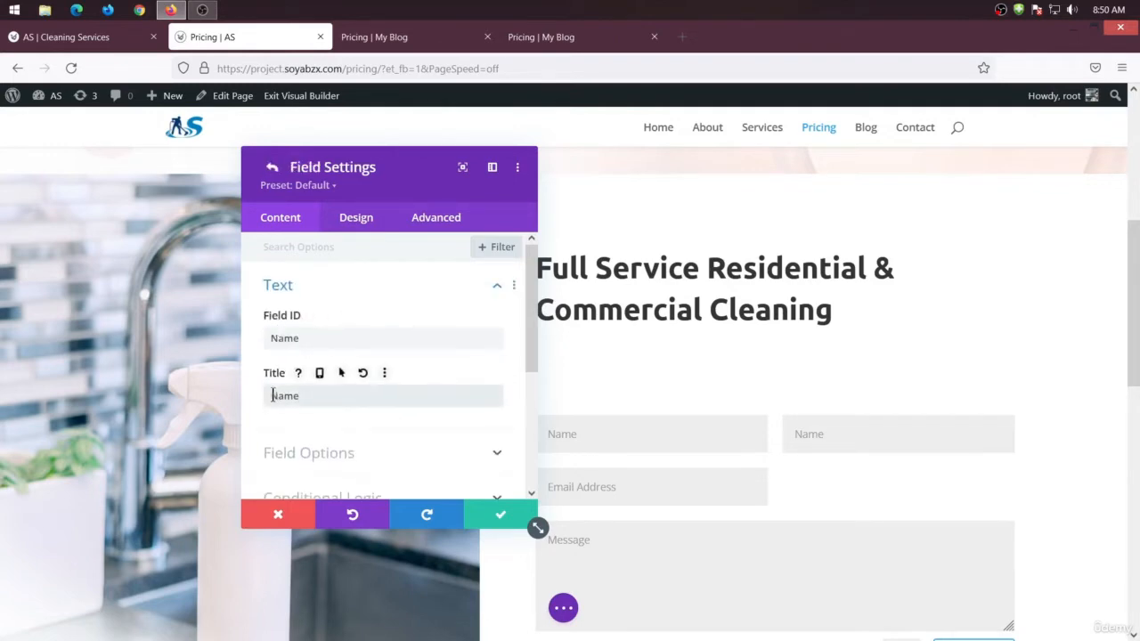
{"action": "type", "text": "Last"}
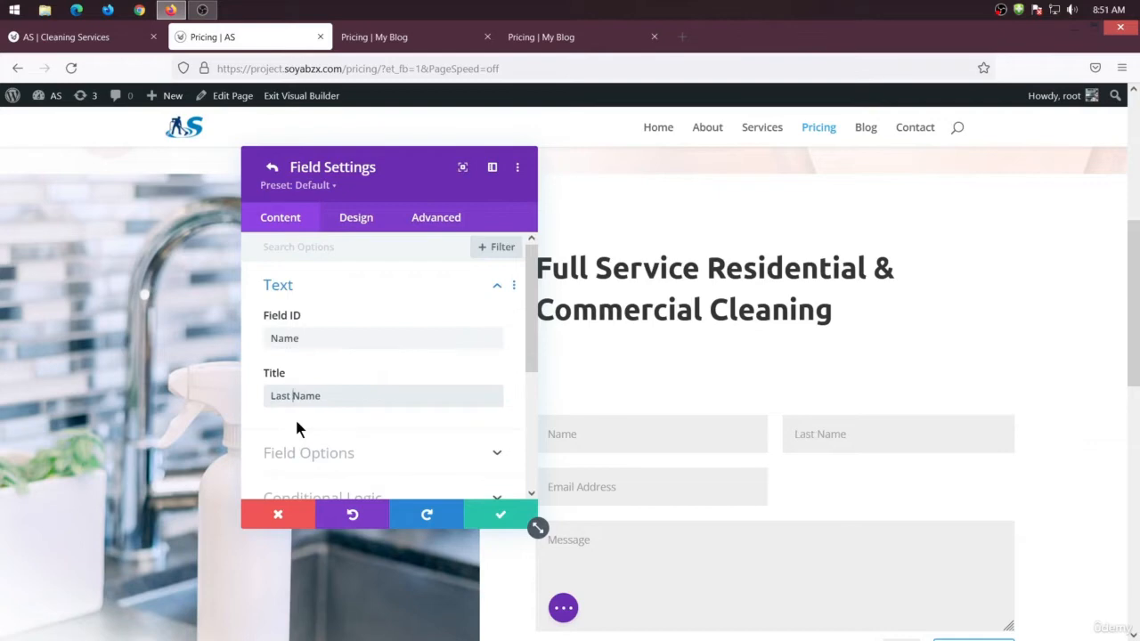
{"action": "left_click", "coordinate": [271, 166]}
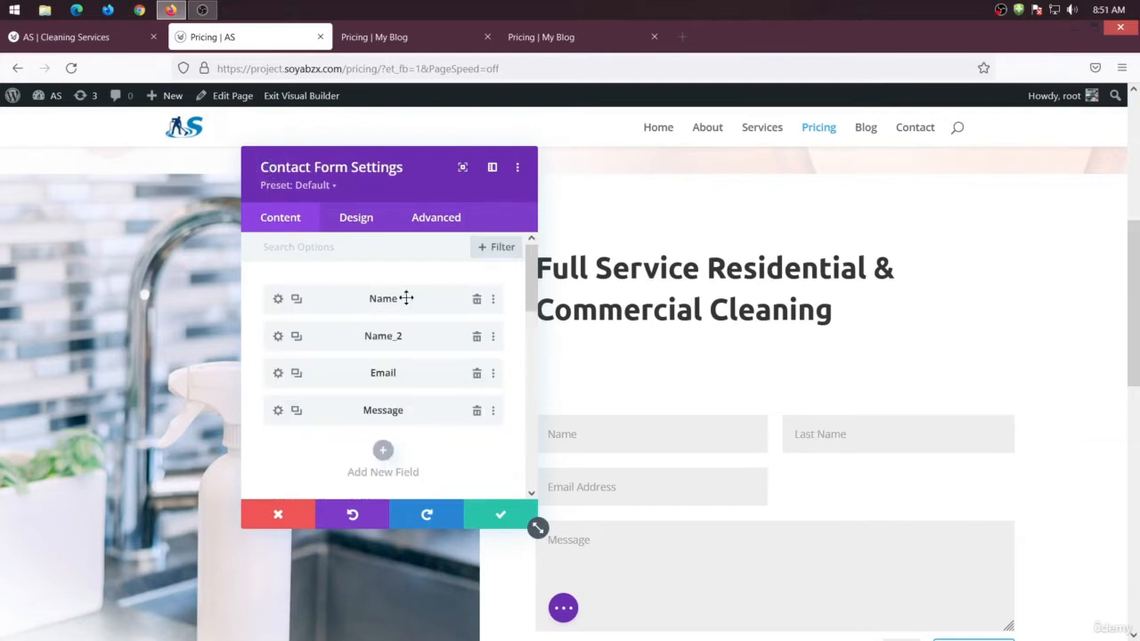
- Add a form field with title "Street Adress" and Field ID "Street", and move it above the Email field
{"action": "left_click", "coordinate": [399, 34]}
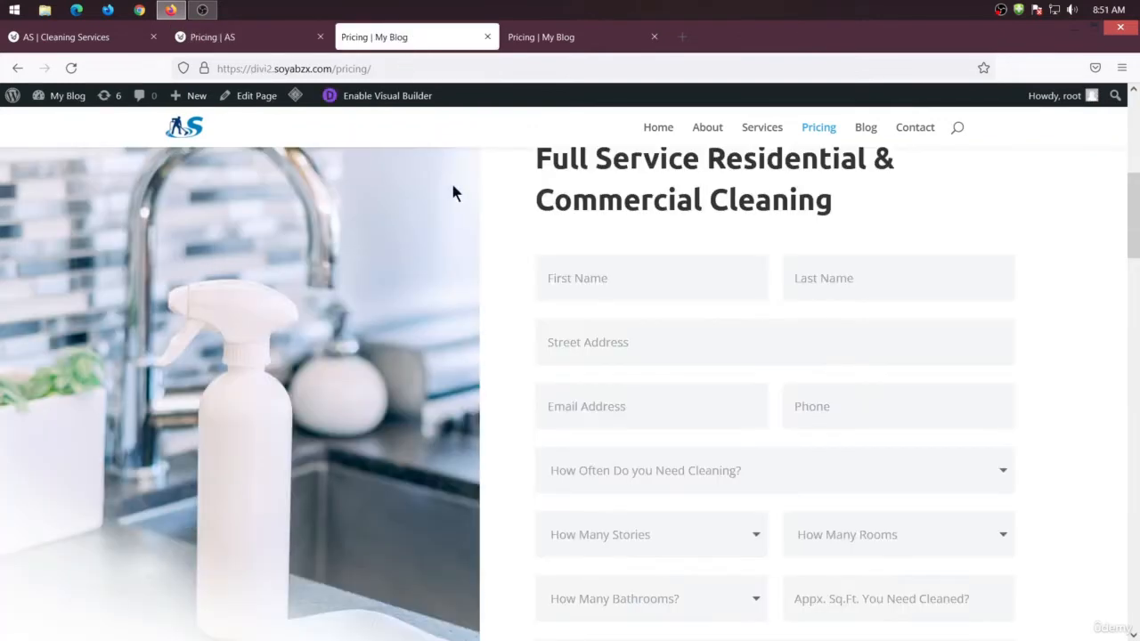
{"action": "left_click", "coordinate": [223, 36]}
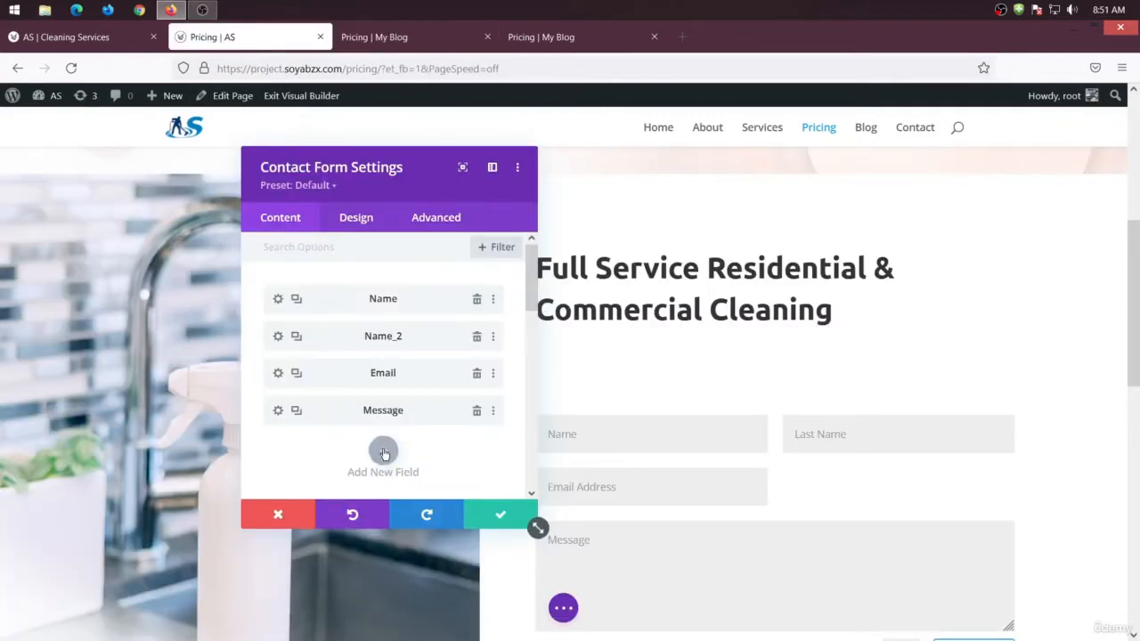
{"action": "left_click", "coordinate": [383, 452]}
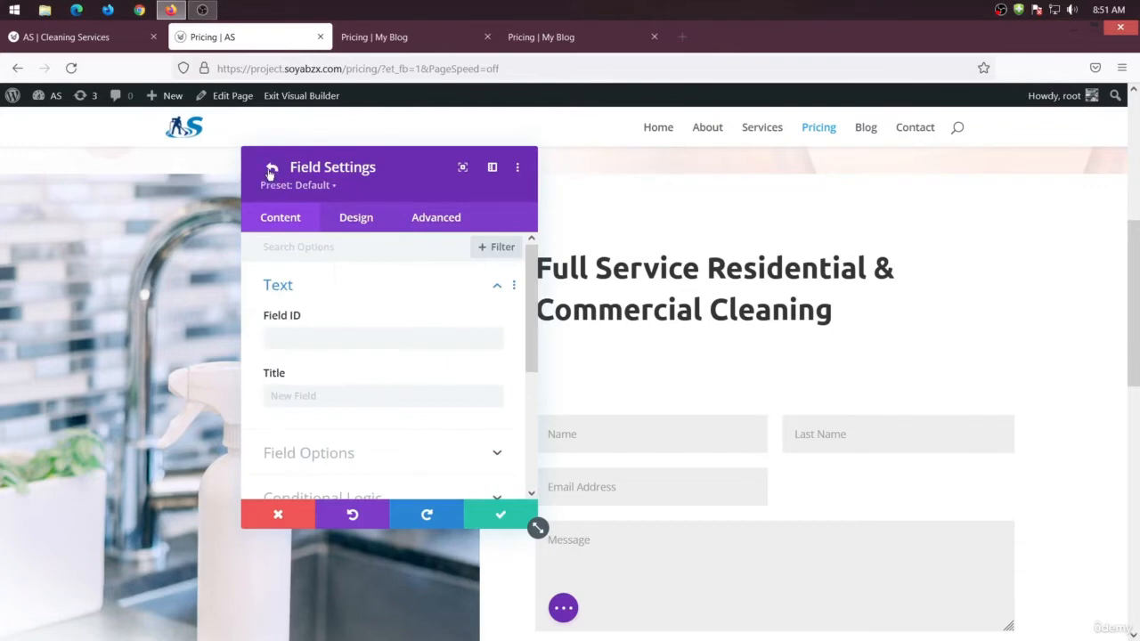
{"action": "left_click", "coordinate": [305, 398]}
{"action": "type", "text": "Street Adress"}
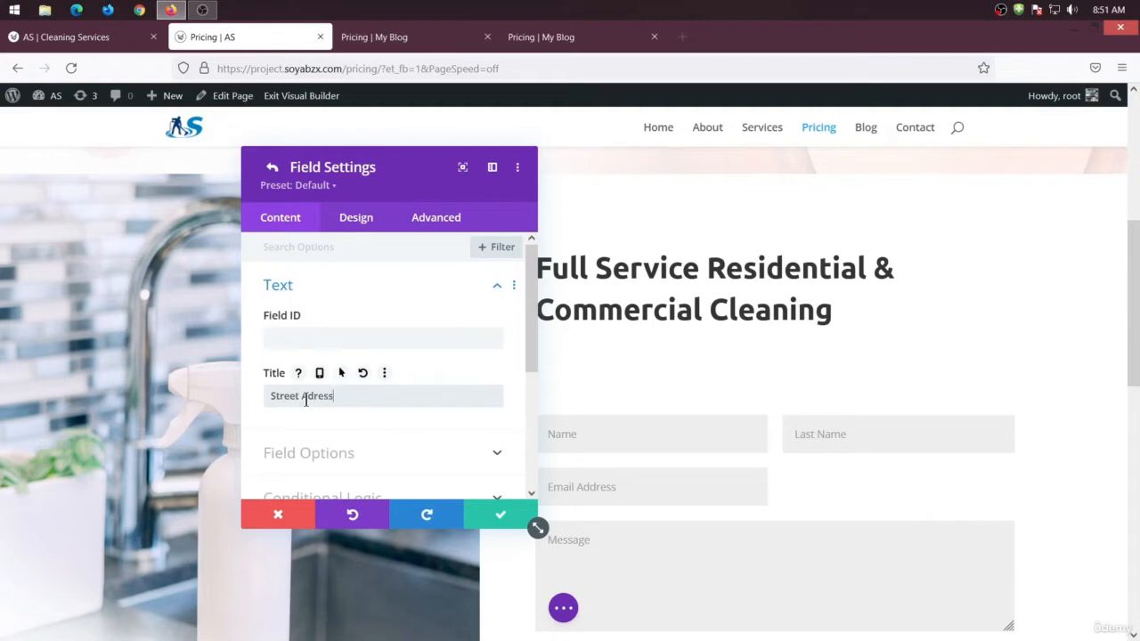
{"action": "left_click_drag", "start_coordinate": [299, 400], "coordinate": [264, 398]}
{"action": "key", "text": "ctrl+c"}
{"action": "left_click", "coordinate": [275, 348]}
{"action": "key", "text": "ctrl+v"}
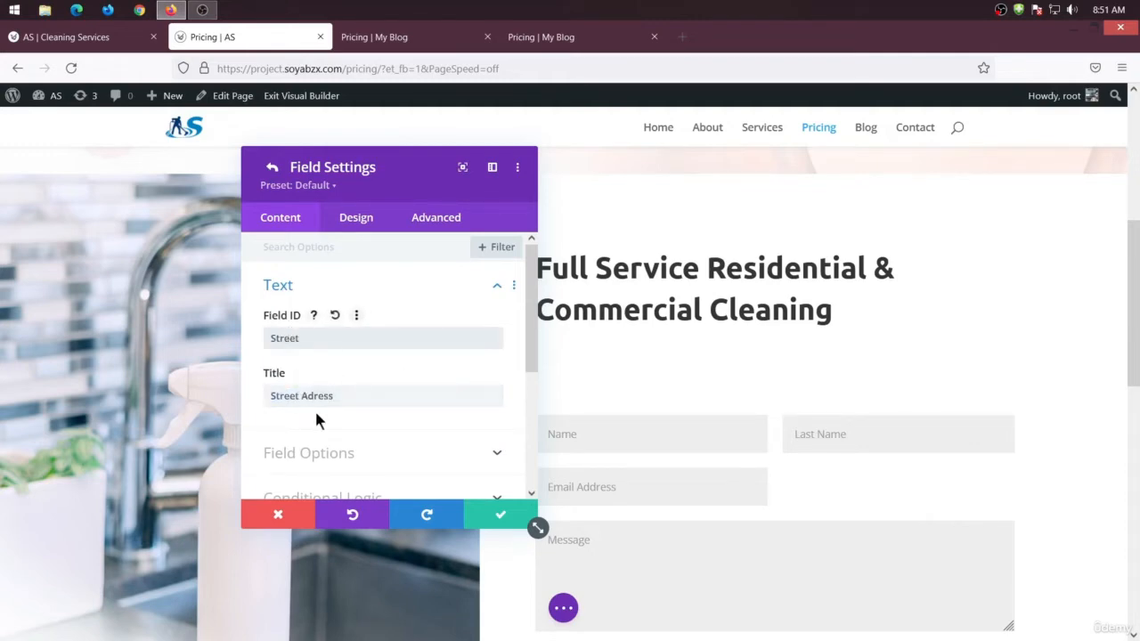
{"action": "left_click", "coordinate": [272, 170]}
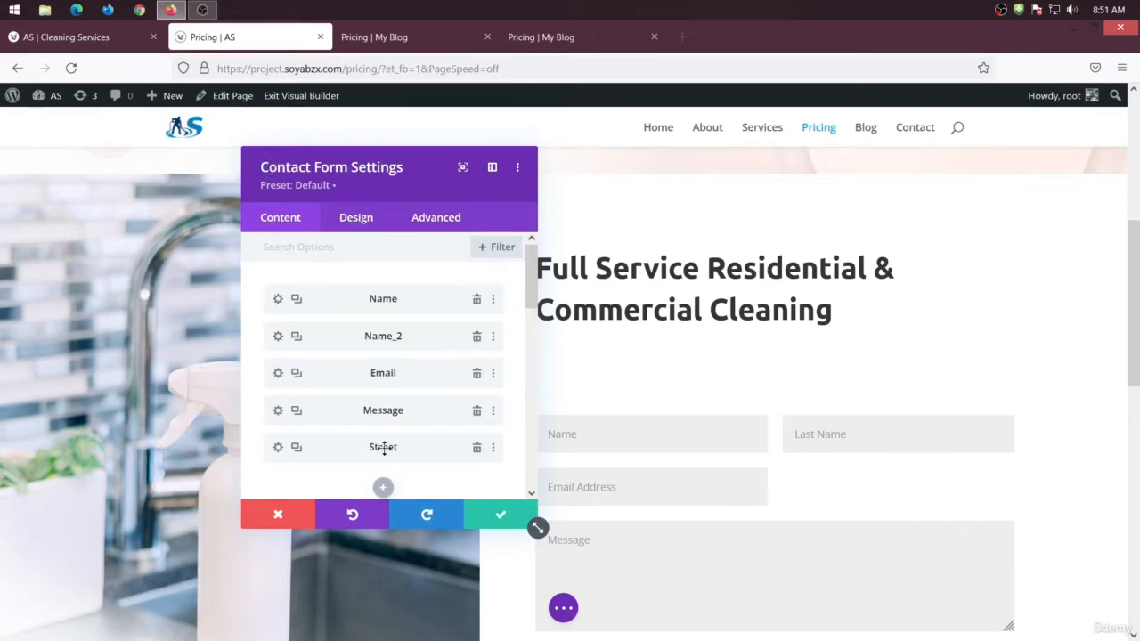
{"action": "left_click_drag", "start_coordinate": [384, 450], "coordinate": [383, 374]}
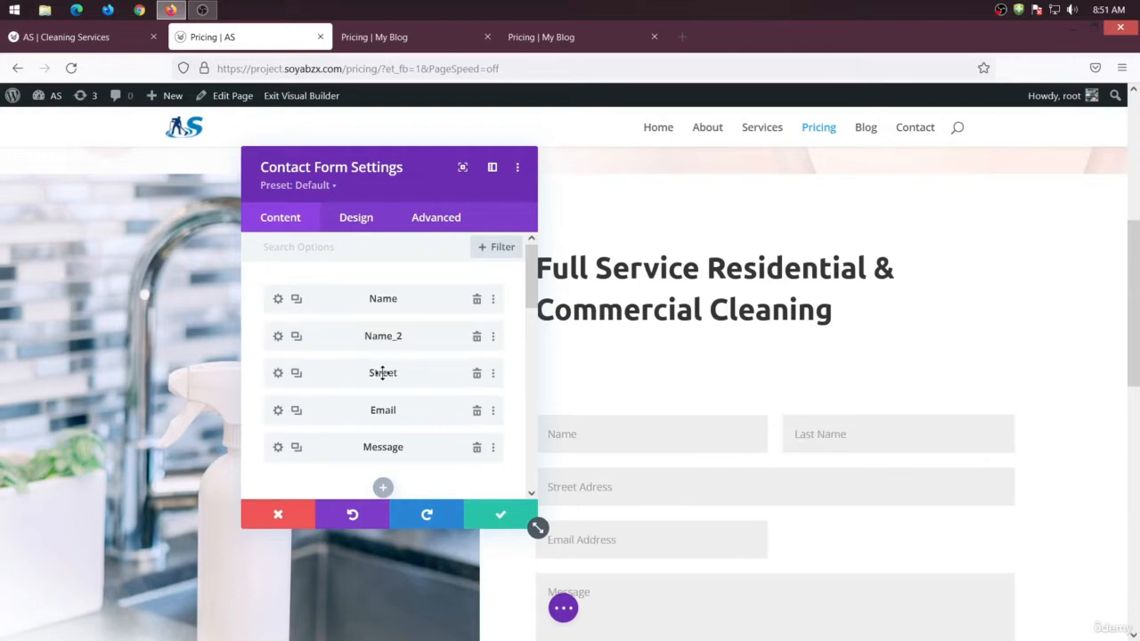
- Change the Last Name field's ID to "LastName" and return to the contact form's settings
{"action": "left_click", "coordinate": [279, 337]}
{"action": "left_click_drag", "start_coordinate": [328, 336], "coordinate": [212, 334]}
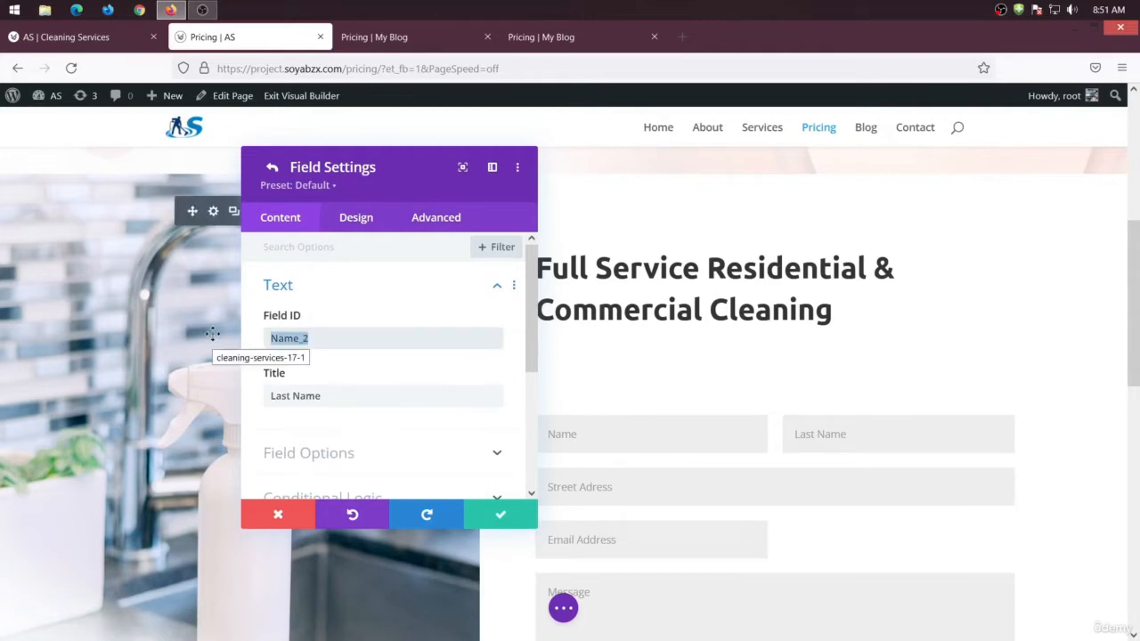
{"action": "type", "text": "Last"}
{"action": "left_click", "coordinate": [271, 168]}
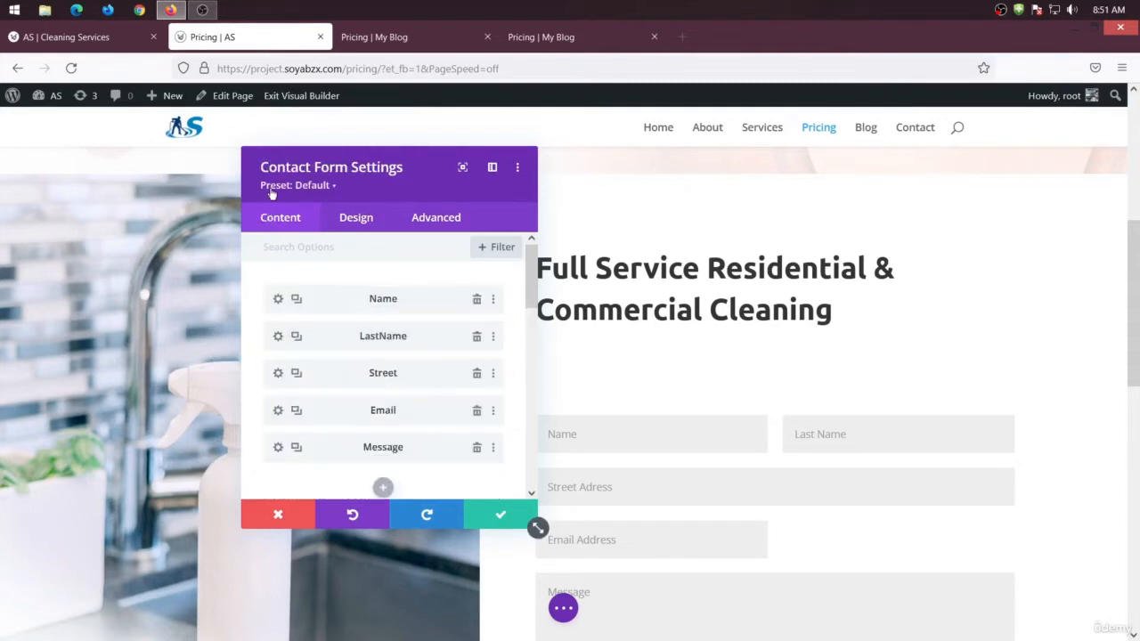
- Duplicate the form's Email field, following the reference form, and set the copy's Field ID and title to "Phone"
{"action": "left_click", "coordinate": [396, 40]}
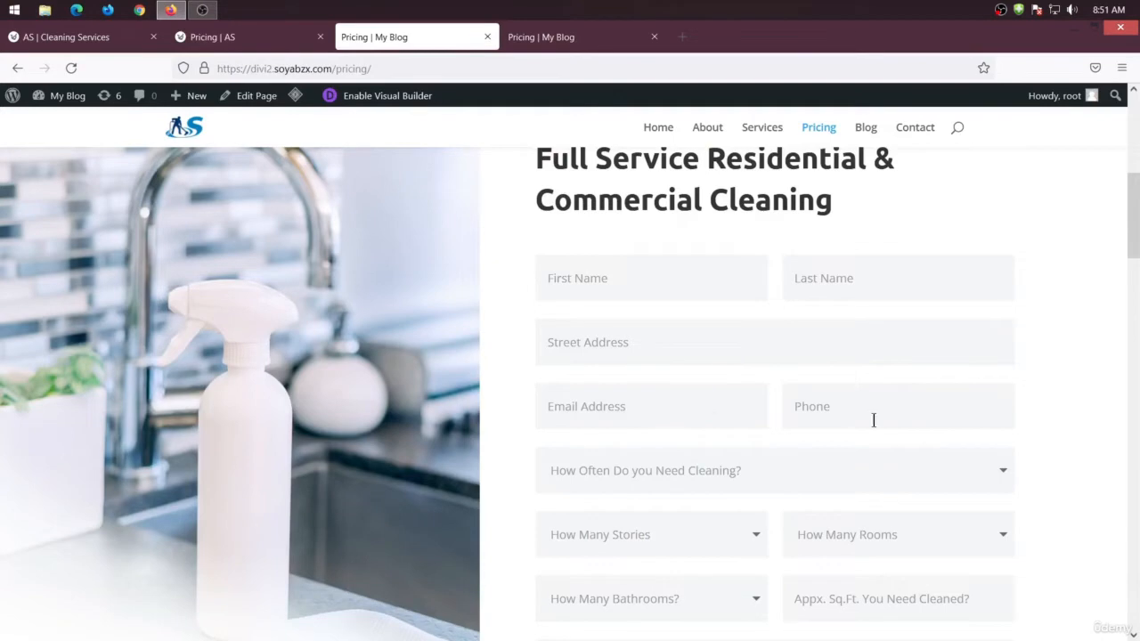
{"action": "left_click", "coordinate": [256, 42]}
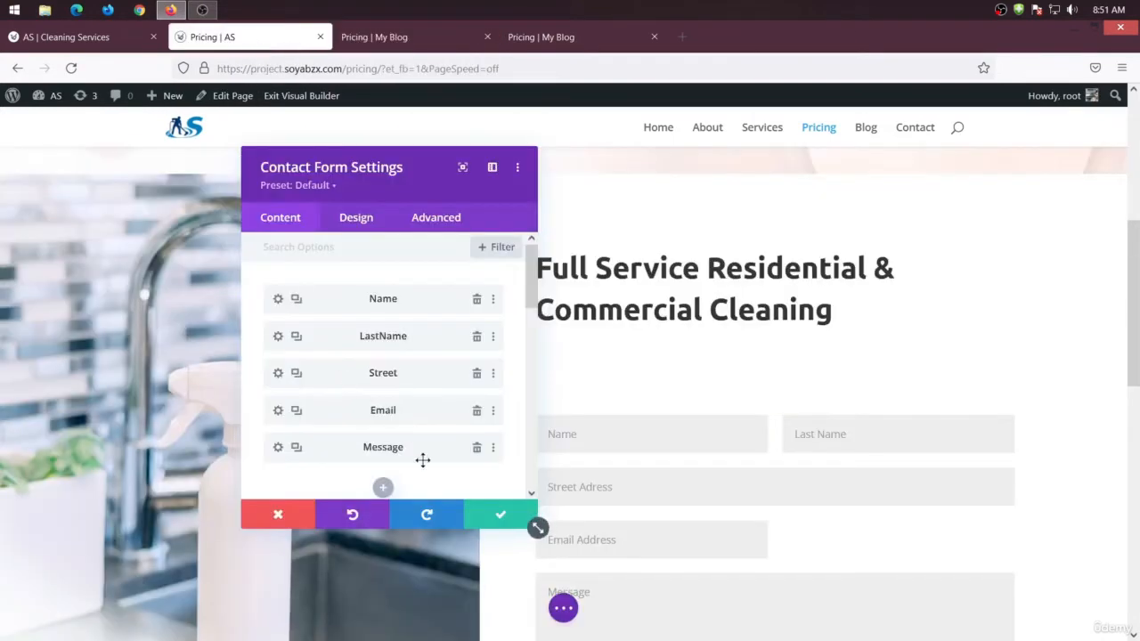
{"action": "left_click", "coordinate": [300, 414]}
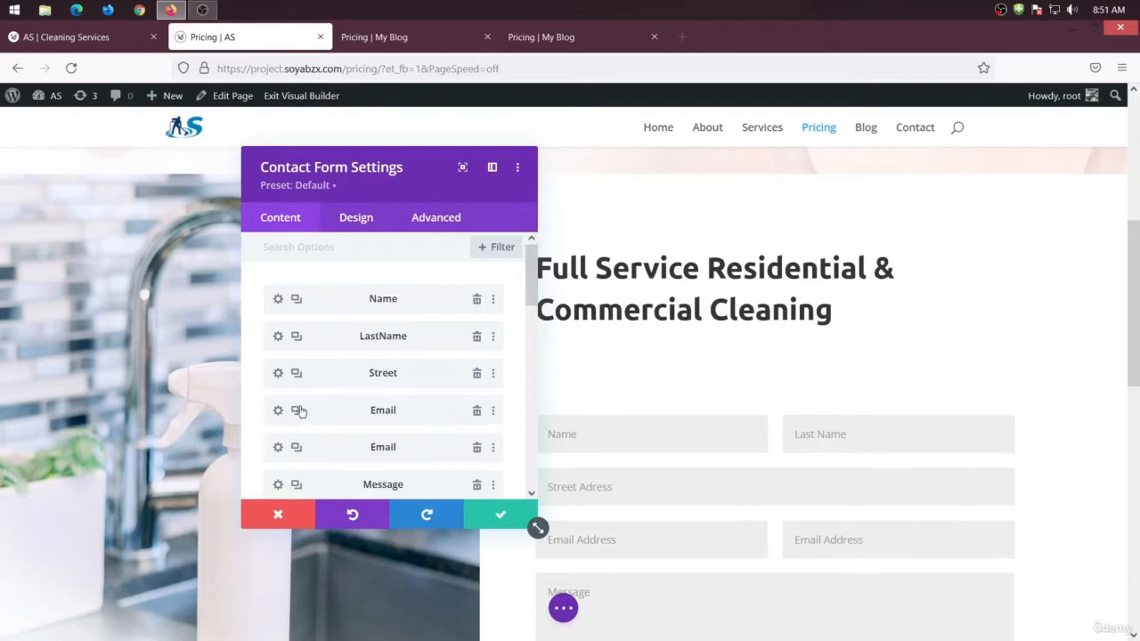
{"action": "left_click", "coordinate": [276, 447]}
{"action": "left_click_drag", "start_coordinate": [293, 338], "coordinate": [234, 324]}
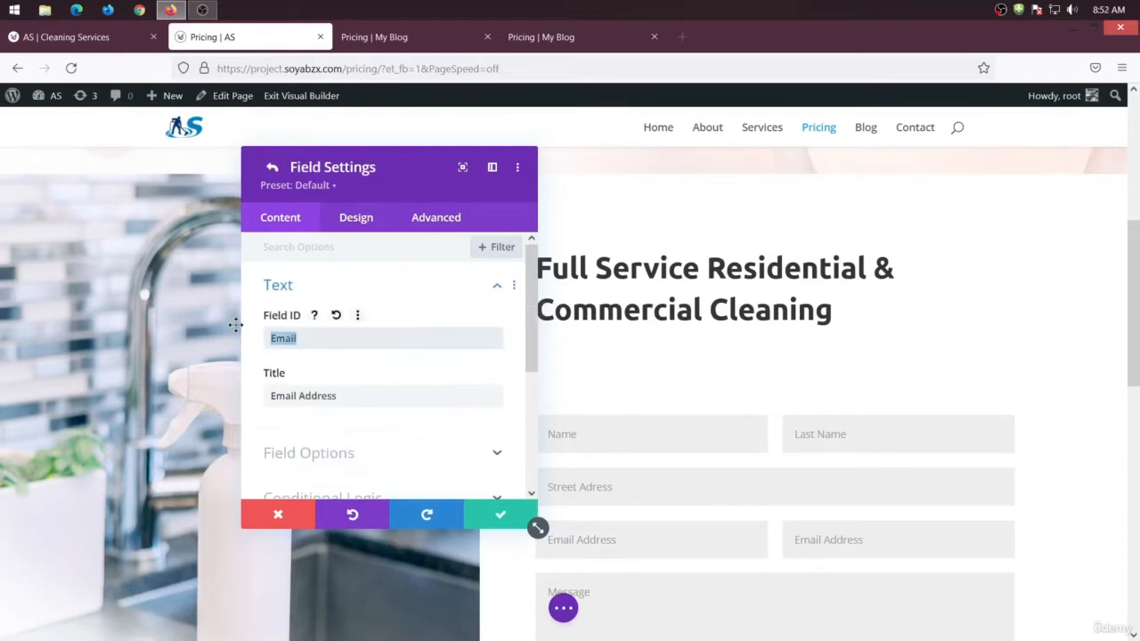
{"action": "type", "text": "Phone"}
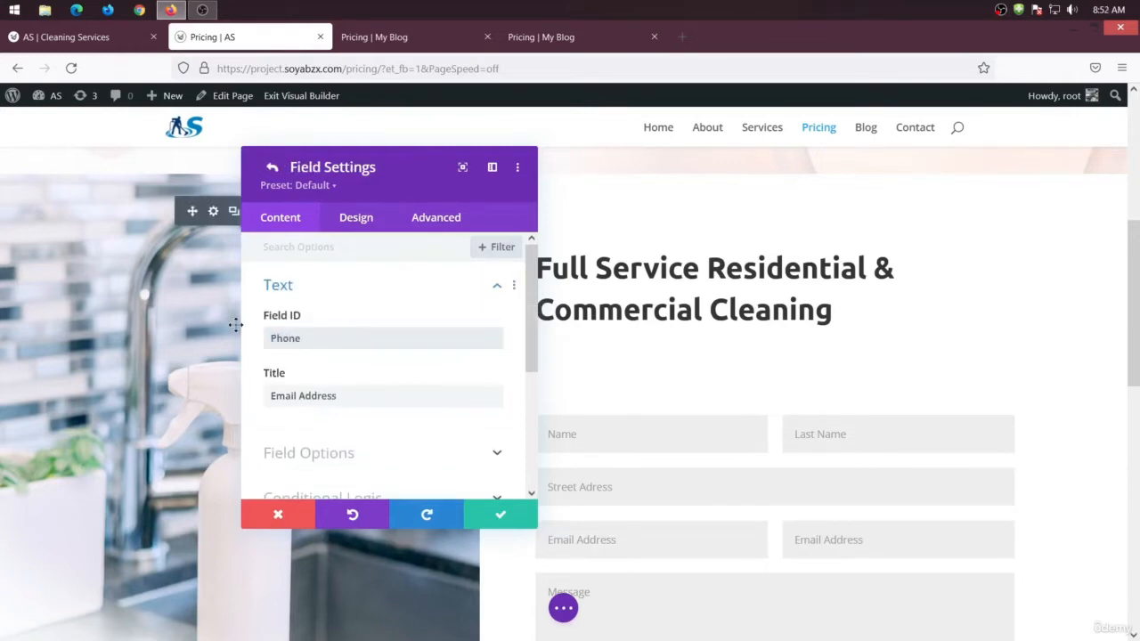
{"action": "left_click_drag", "start_coordinate": [350, 394], "coordinate": [240, 401]}
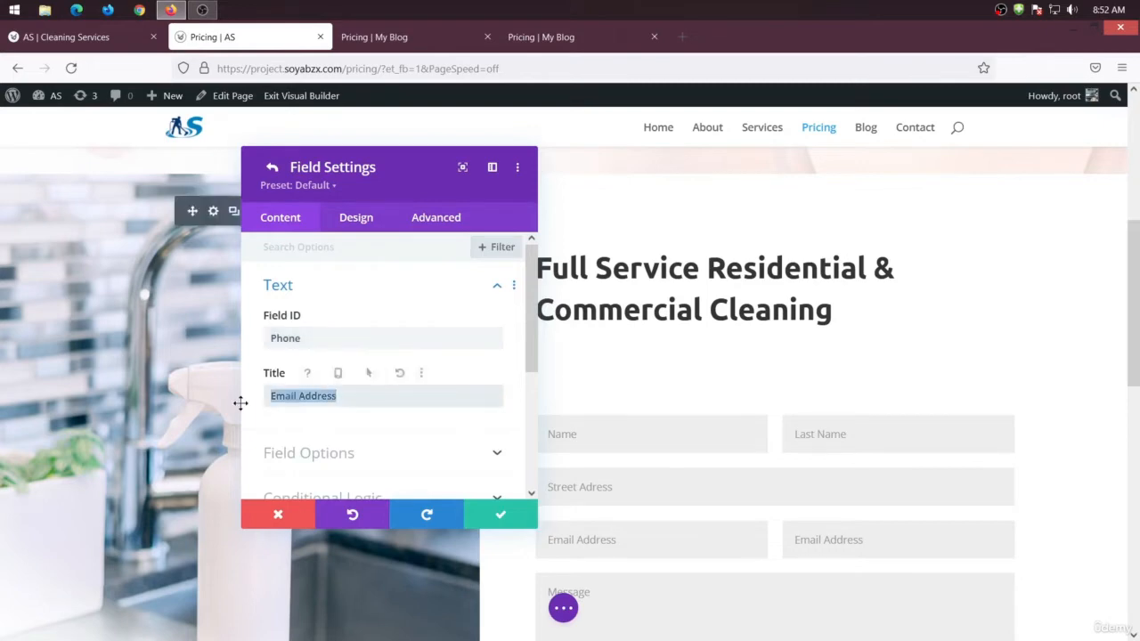
{"action": "type", "text": "Phone"}
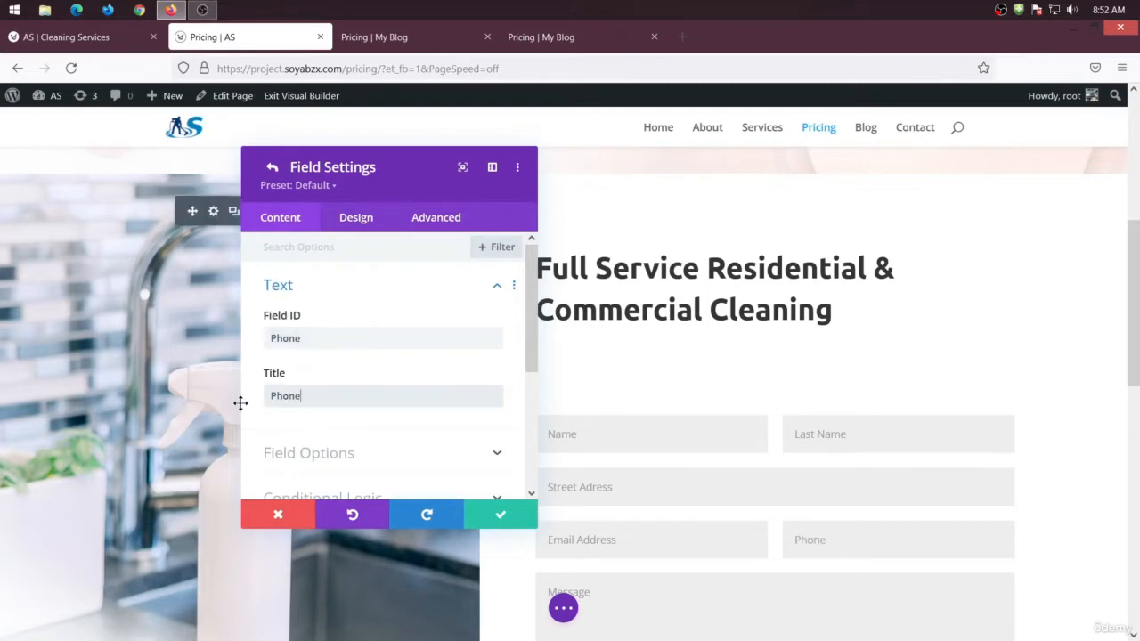
{"action": "scroll", "coordinate": [723, 341], "scroll_direction": "down", "scroll_amount": 1}
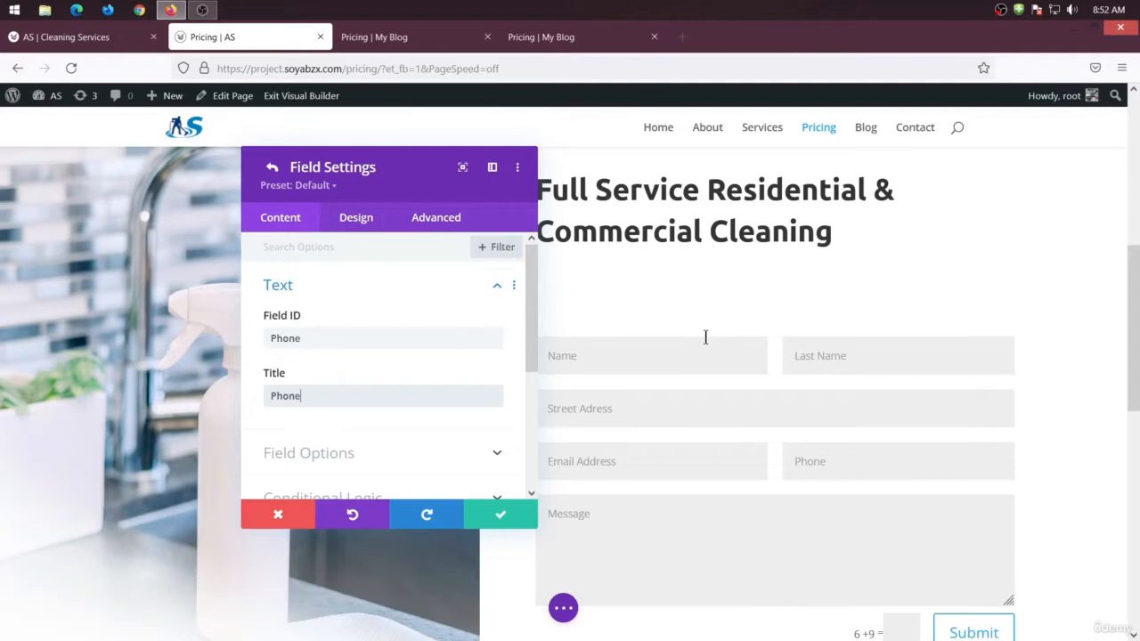
- Add a form field with the reference form's title "How Often Do you Need Cleaning?" and Field ID "Timing"
{"action": "left_click", "coordinate": [406, 37]}
{"action": "scroll", "coordinate": [789, 327], "scroll_direction": "down", "scroll_amount": 2}
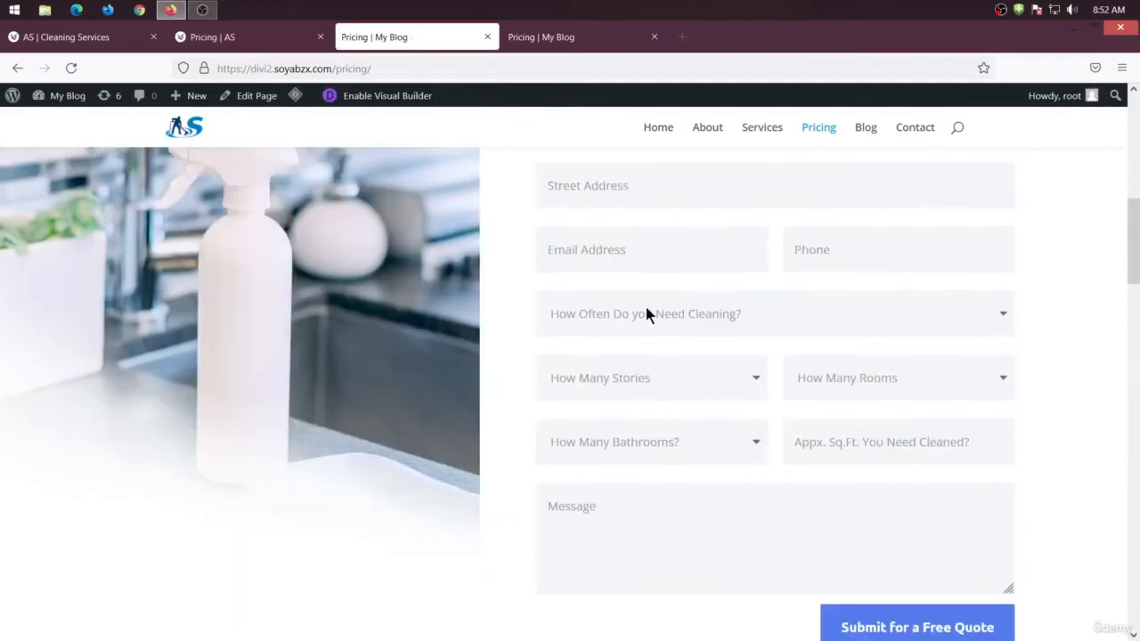
{"action": "scroll", "coordinate": [738, 329], "scroll_direction": "up", "scroll_amount": 1}
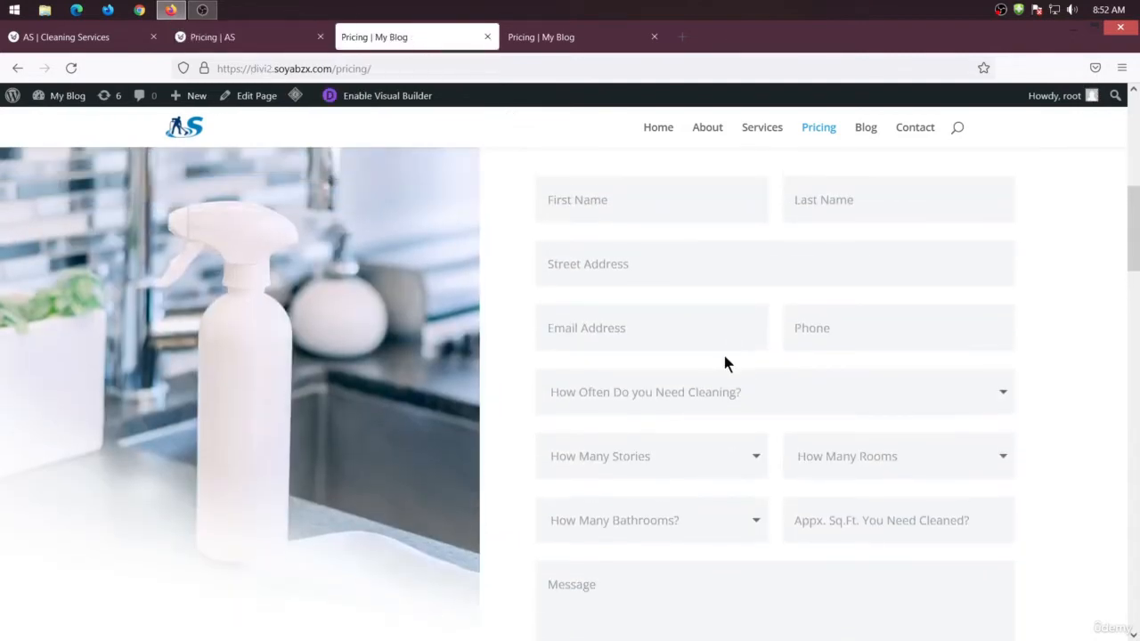
{"action": "left_click", "coordinate": [268, 40]}
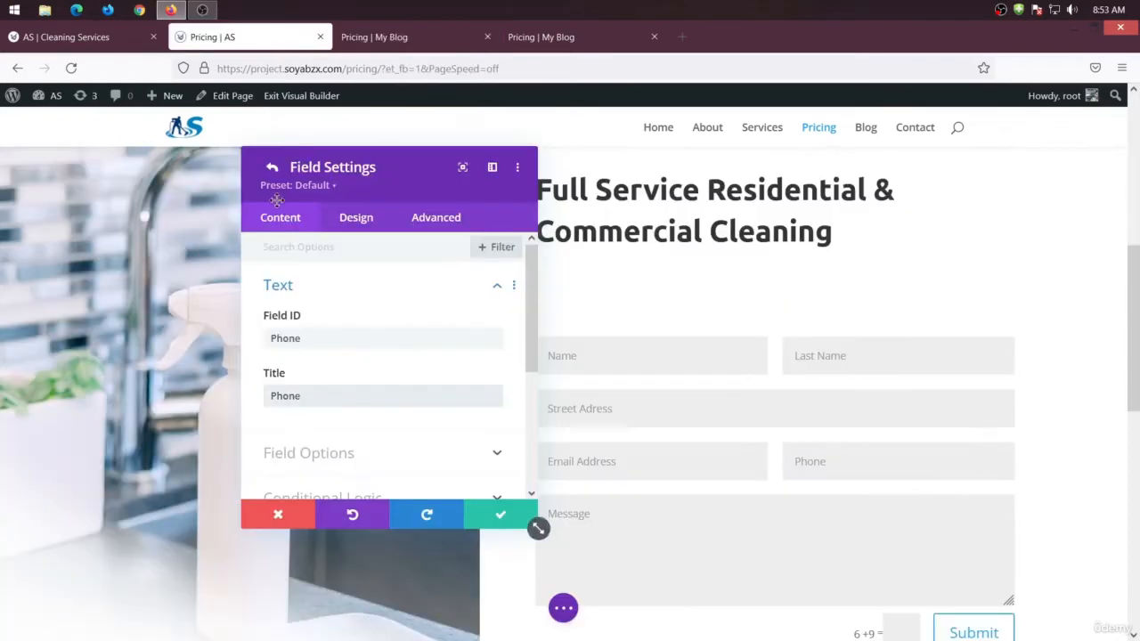
{"action": "left_click", "coordinate": [270, 167]}
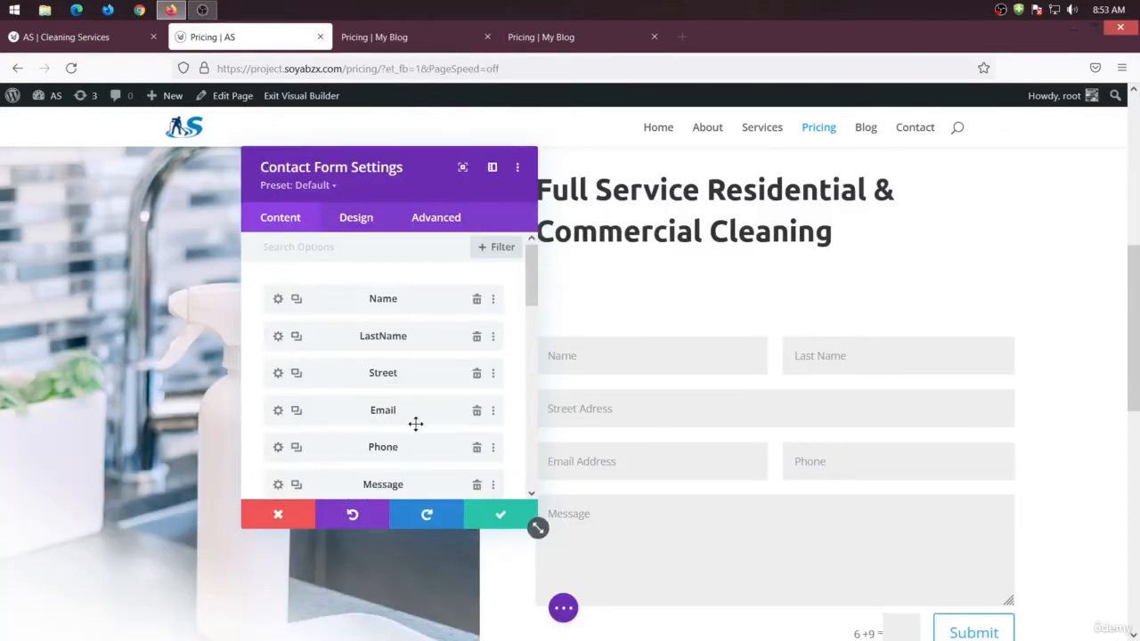
{"action": "scroll", "coordinate": [415, 424], "scroll_direction": "down", "scroll_amount": 2}
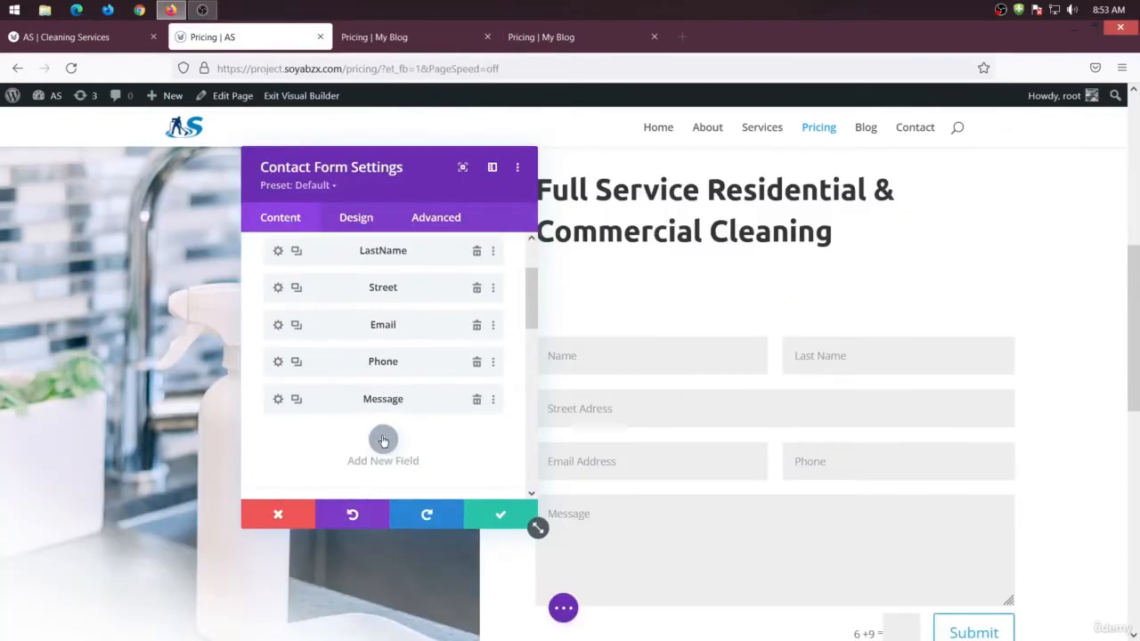
{"action": "left_click", "coordinate": [383, 440]}
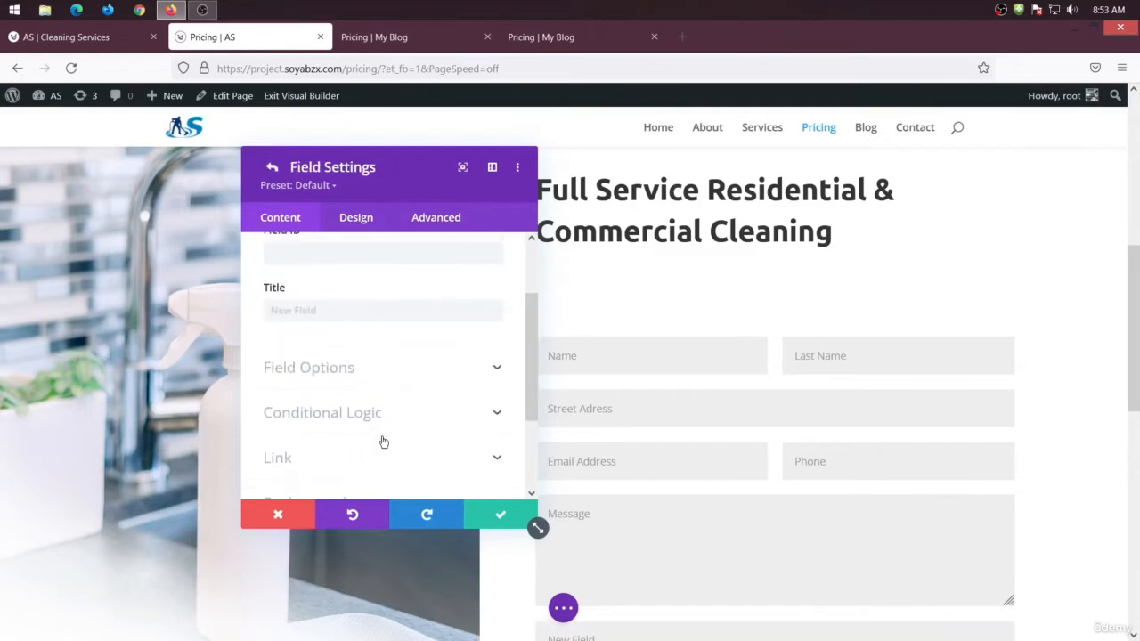
{"action": "left_click", "coordinate": [309, 317]}
{"action": "type", "text": "How Often Do you Need Cleaning?"}
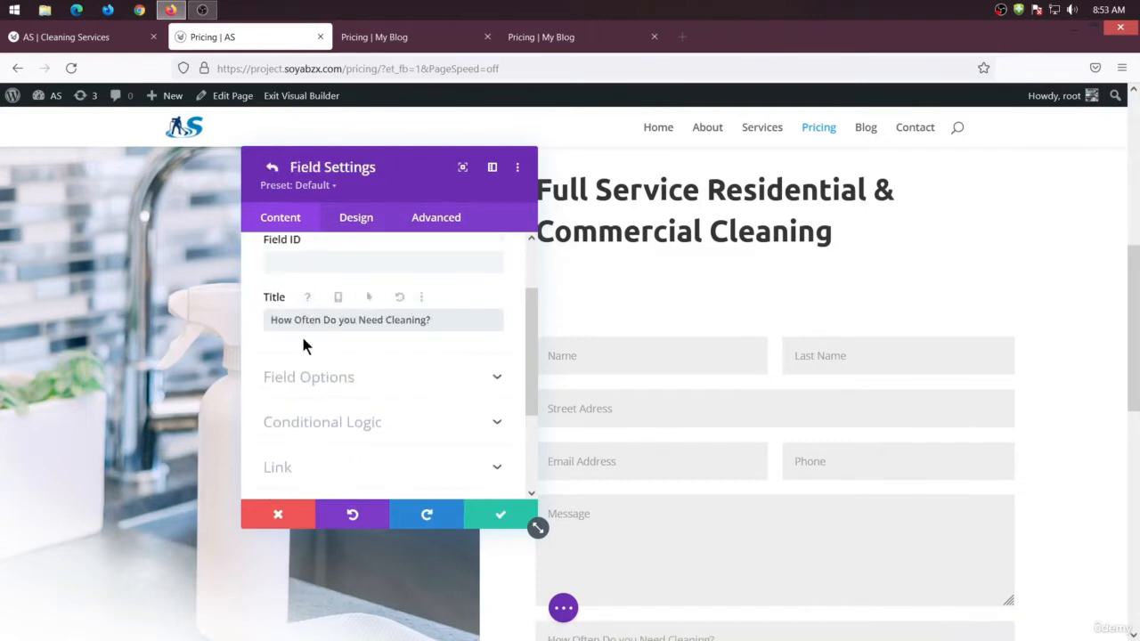
{"action": "scroll", "coordinate": [345, 331], "scroll_direction": "up", "scroll_amount": 2}
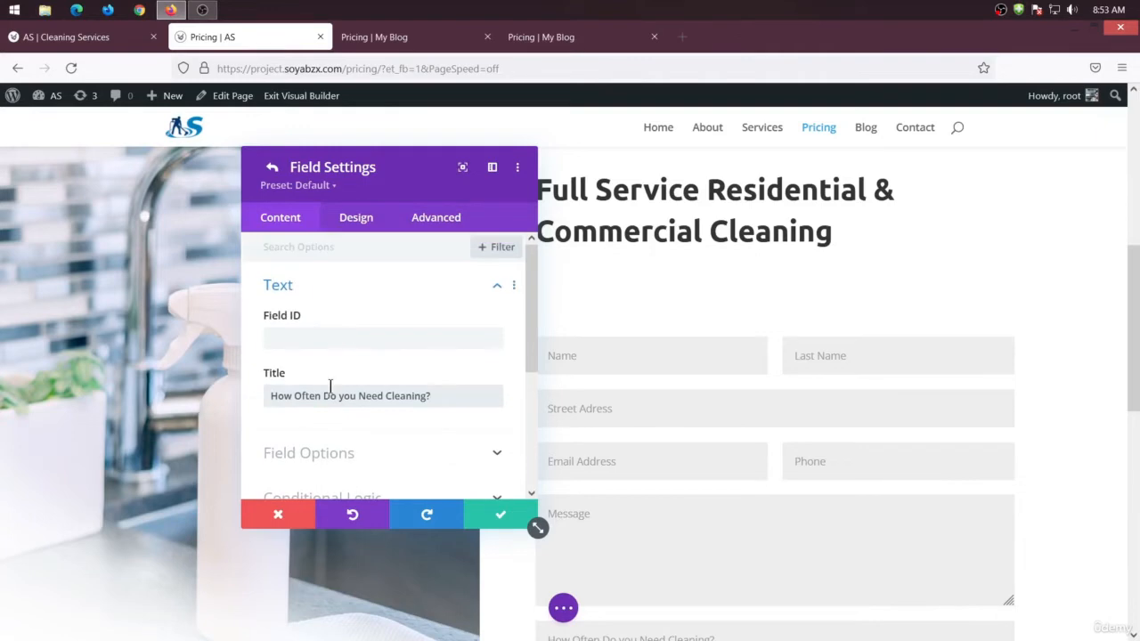
{"action": "left_click", "coordinate": [315, 336]}
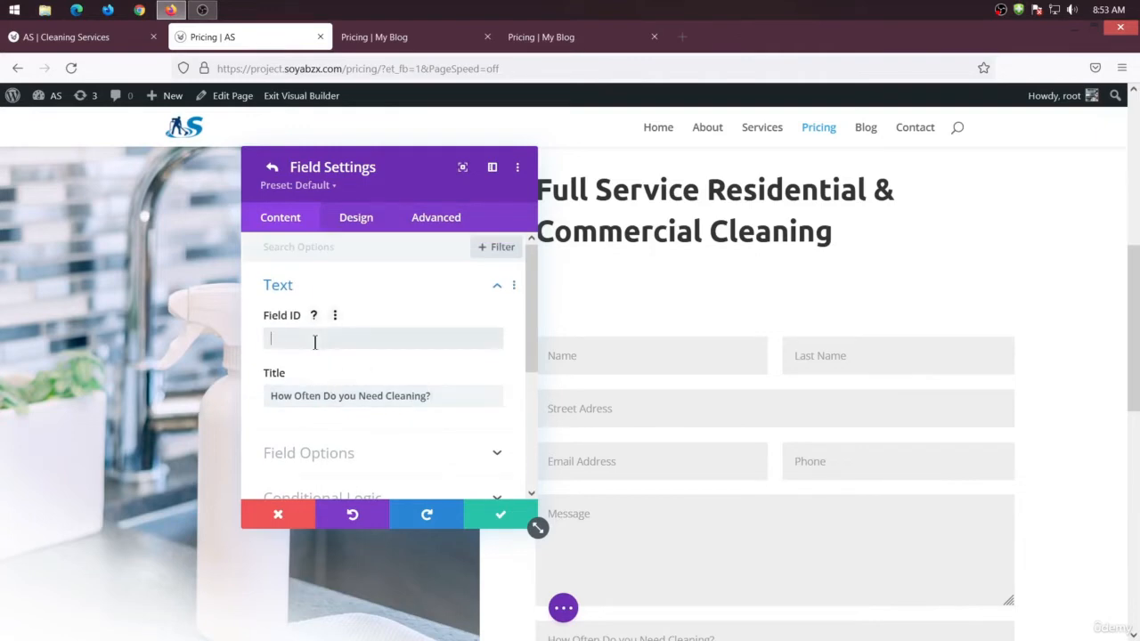
{"action": "left_click", "coordinate": [433, 397]}
{"action": "type", "text": "Timing"}
- Check the cleaning-frequency field on the reference form and set the Timing field's type to Select Dropdown
{"action": "scroll", "coordinate": [320, 357], "scroll_direction": "down", "scroll_amount": 2}
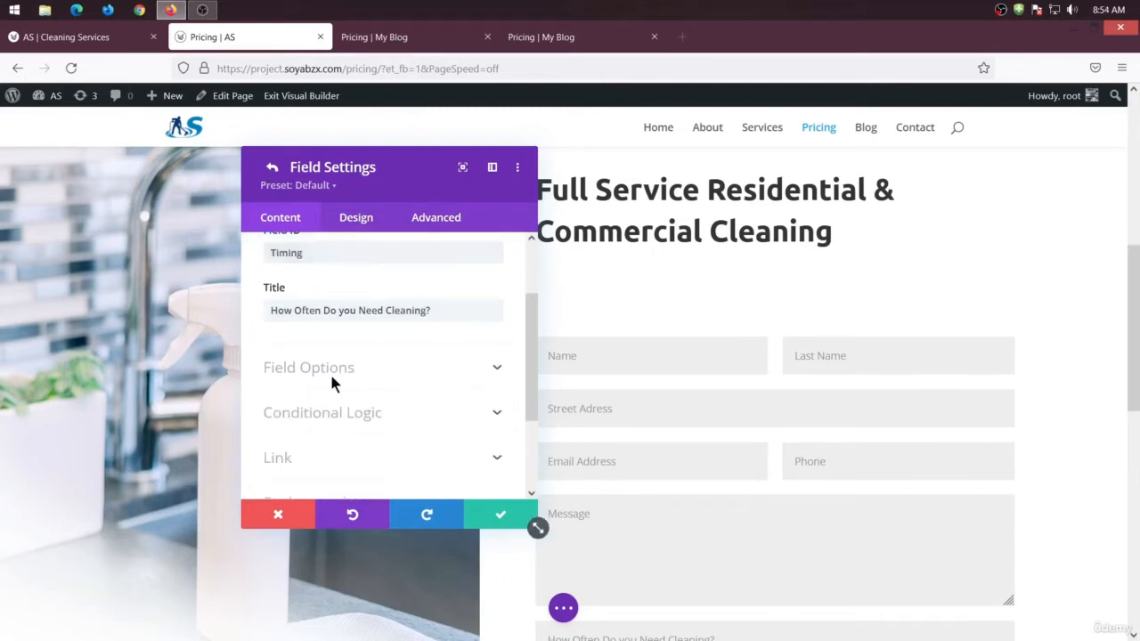
{"action": "left_click", "coordinate": [329, 369]}
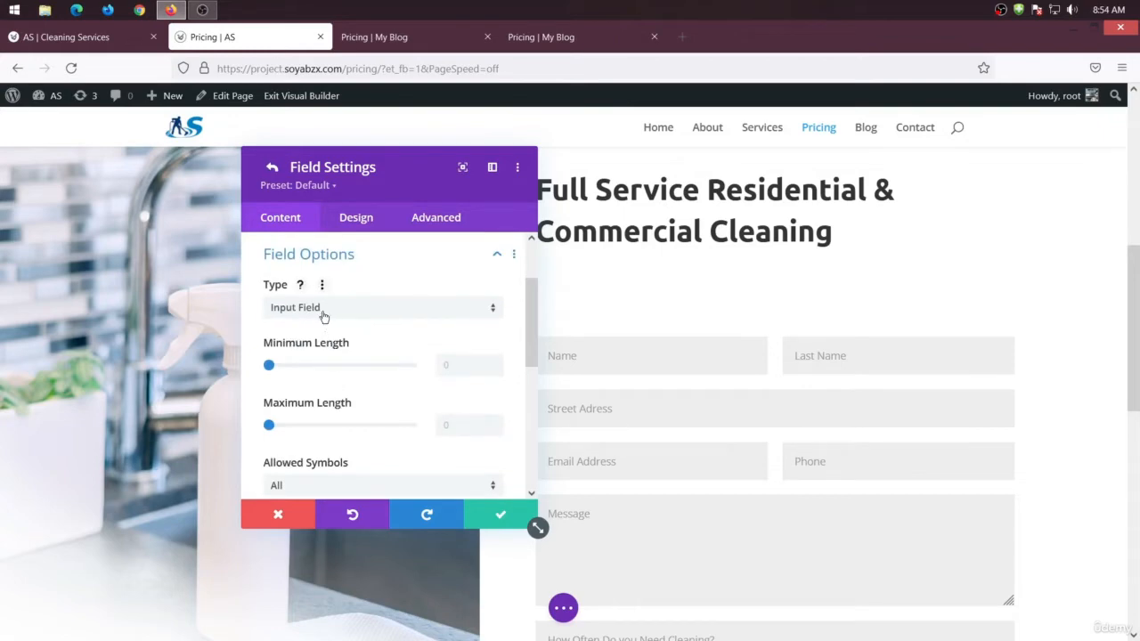
{"action": "key", "text": "ctrl+Tab"}
{"action": "left_click", "coordinate": [715, 408]}
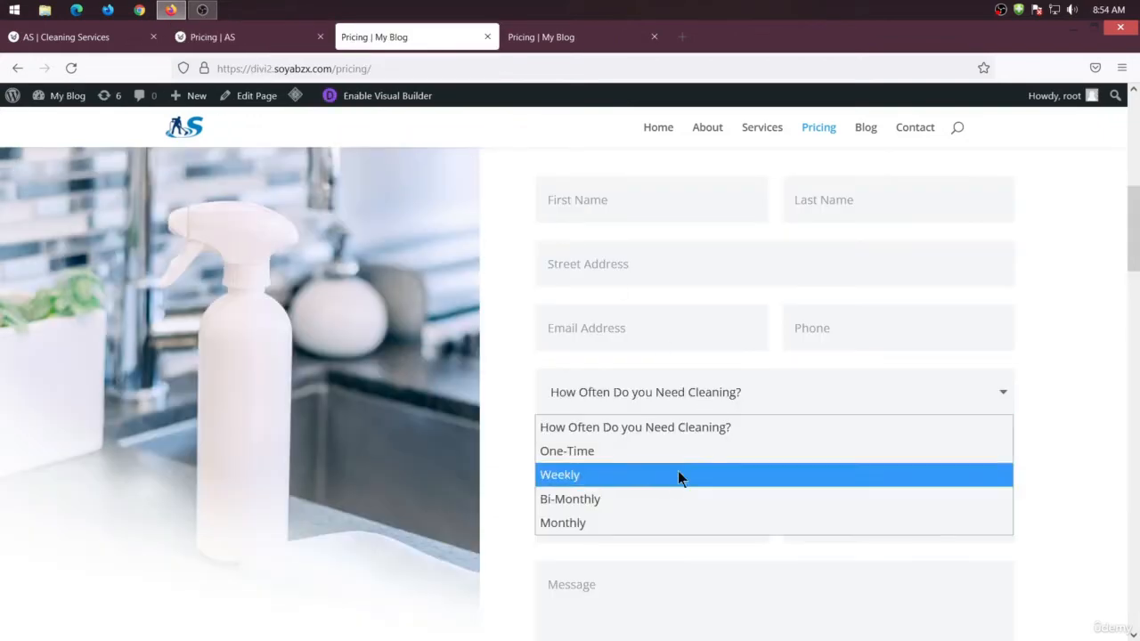
{"action": "left_click", "coordinate": [258, 37]}
{"action": "left_click", "coordinate": [258, 37]}
{"action": "left_click", "coordinate": [369, 312]}
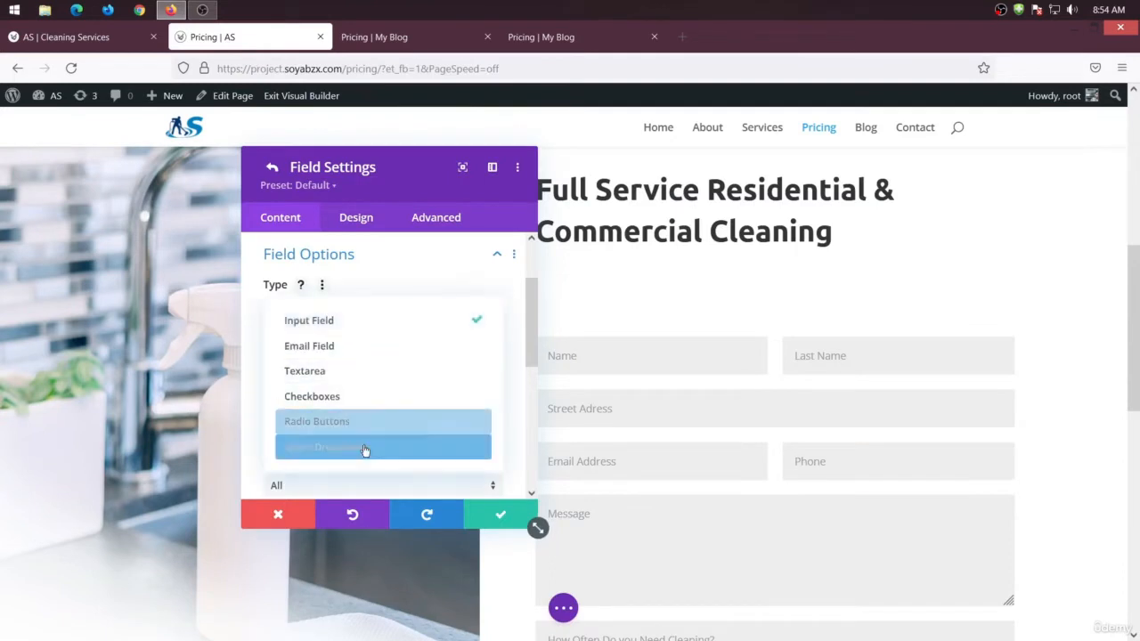
{"action": "left_click", "coordinate": [363, 447]}
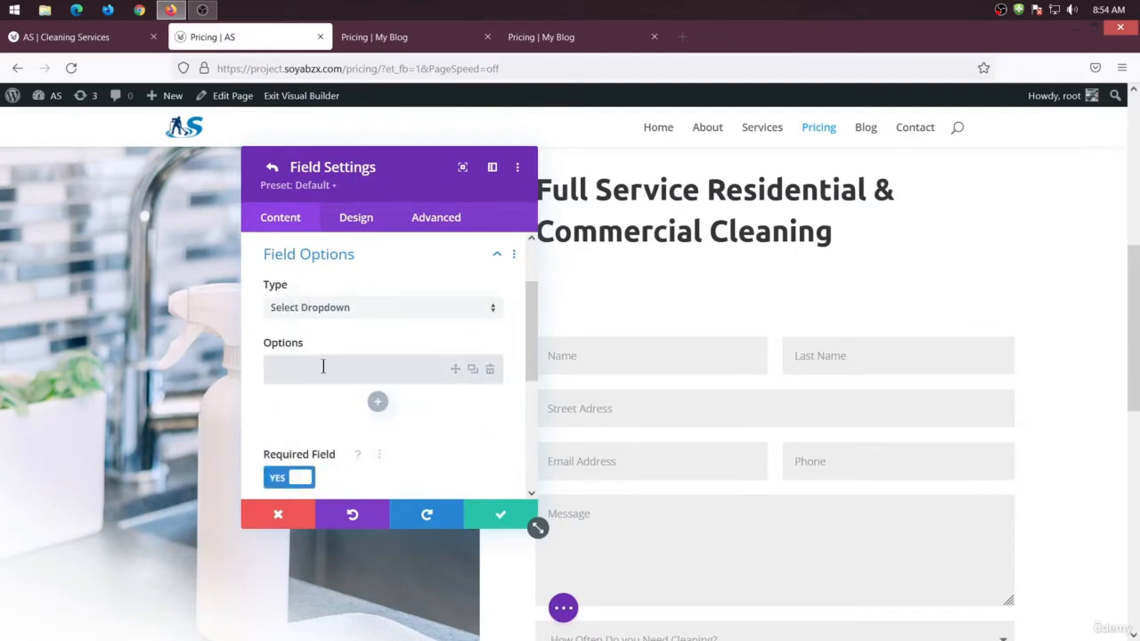
- Enter the dropdown options "One Time", "Weekly", "Bi-Monthly" and "Monthly" for the Timing field, following the reference form
{"action": "left_click", "coordinate": [390, 37]}
{"action": "left_click", "coordinate": [659, 407]}
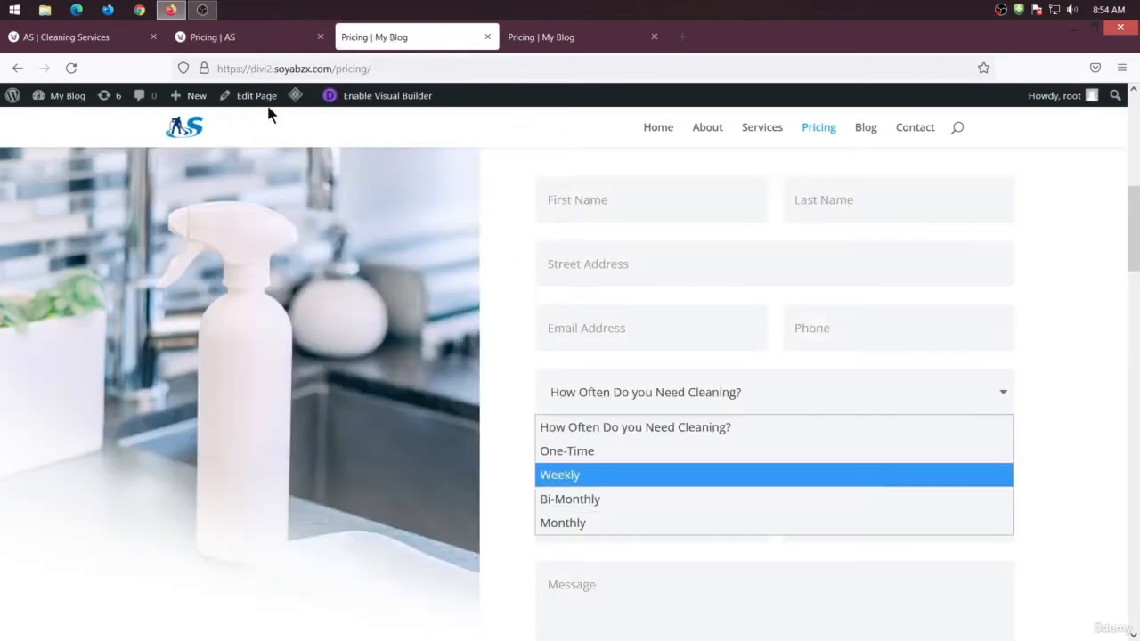
{"action": "left_click", "coordinate": [222, 37]}
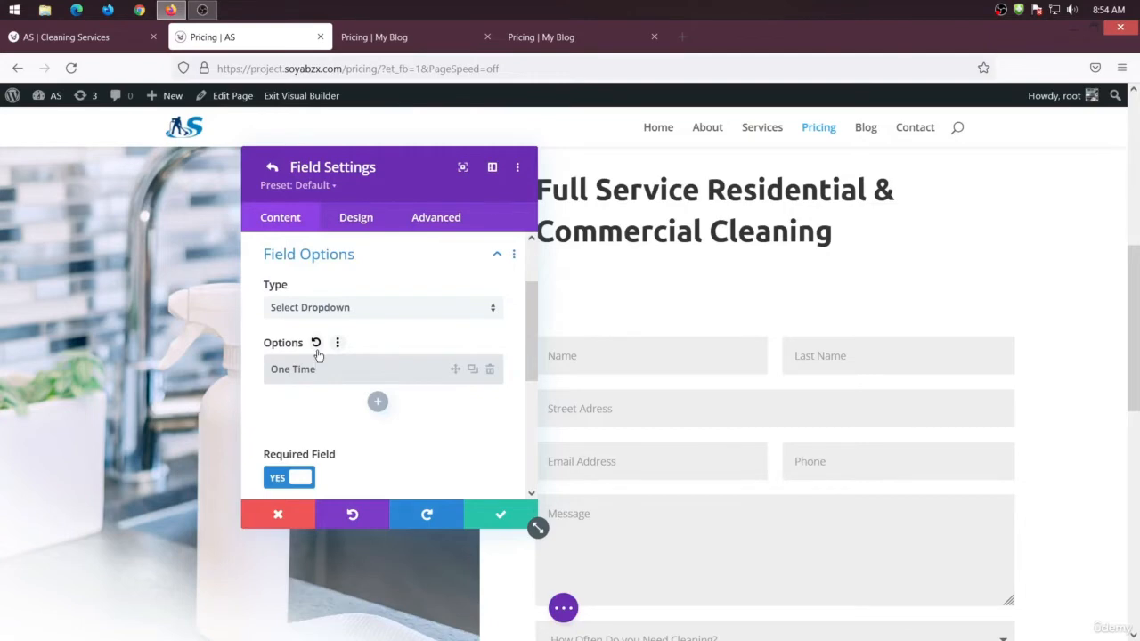
{"action": "left_click", "coordinate": [377, 402]}
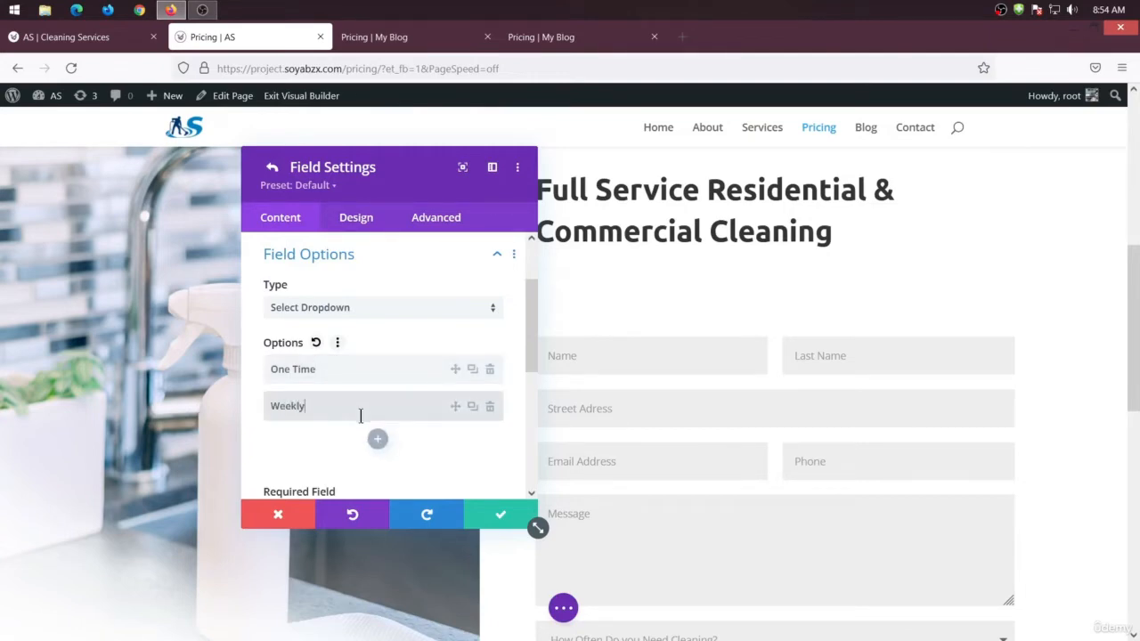
{"action": "left_click", "coordinate": [378, 438]}
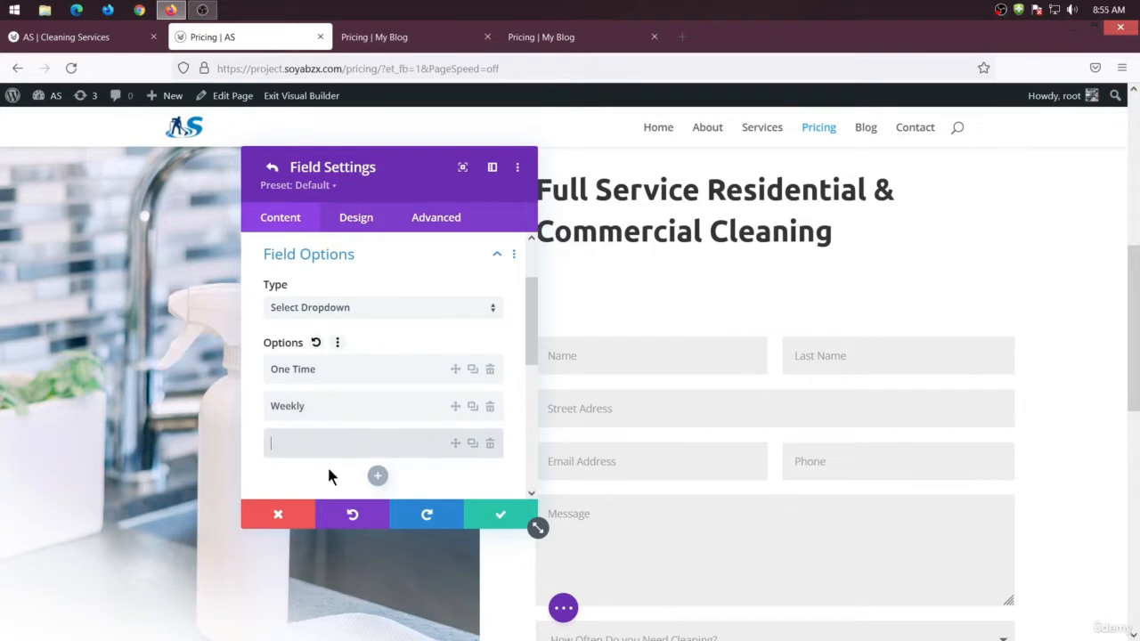
{"action": "type", "text": "Bi-Monthly"}
{"action": "key", "text": "Return"}
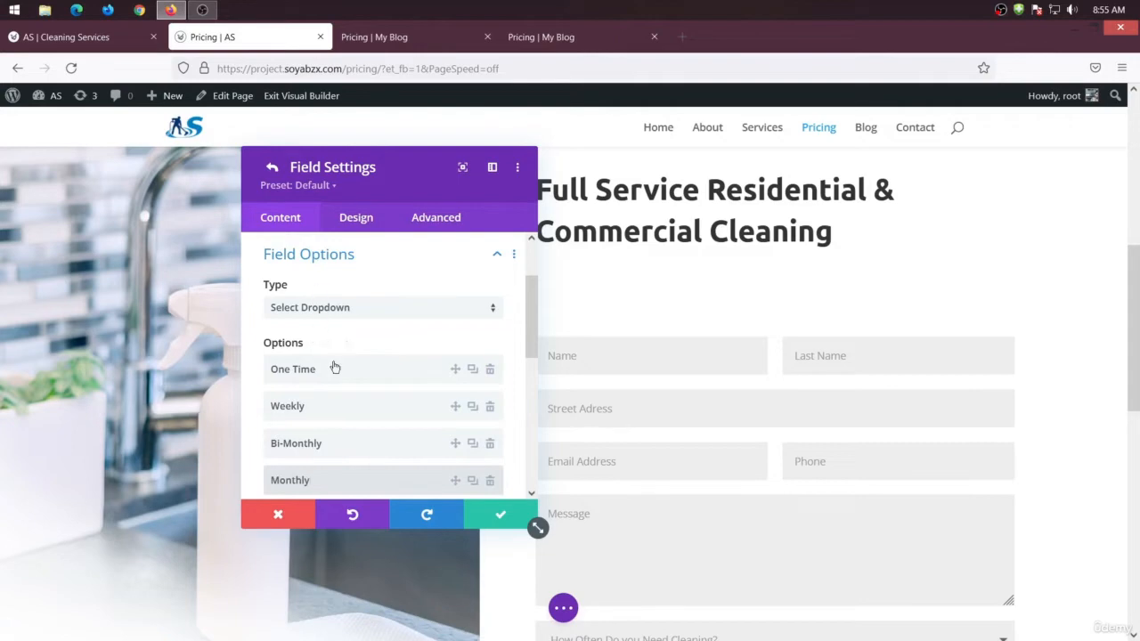
- Save the Timing field's settings and move the field above Message in the contact form
{"action": "left_click", "coordinate": [501, 517]}
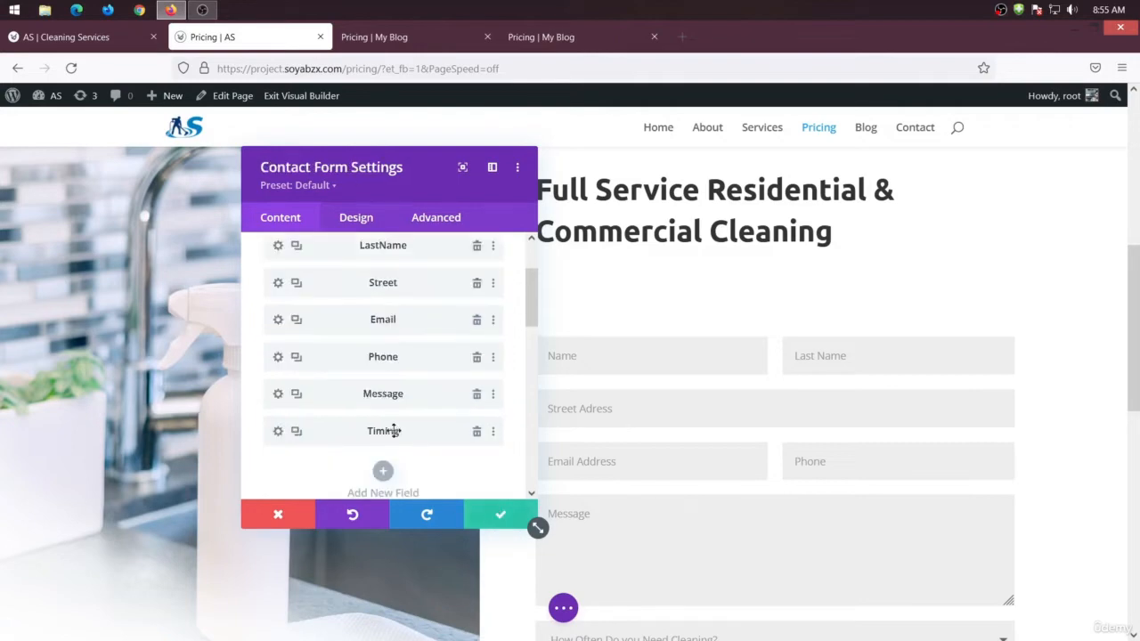
{"action": "scroll", "coordinate": [386, 426], "scroll_direction": "down", "scroll_amount": 1}
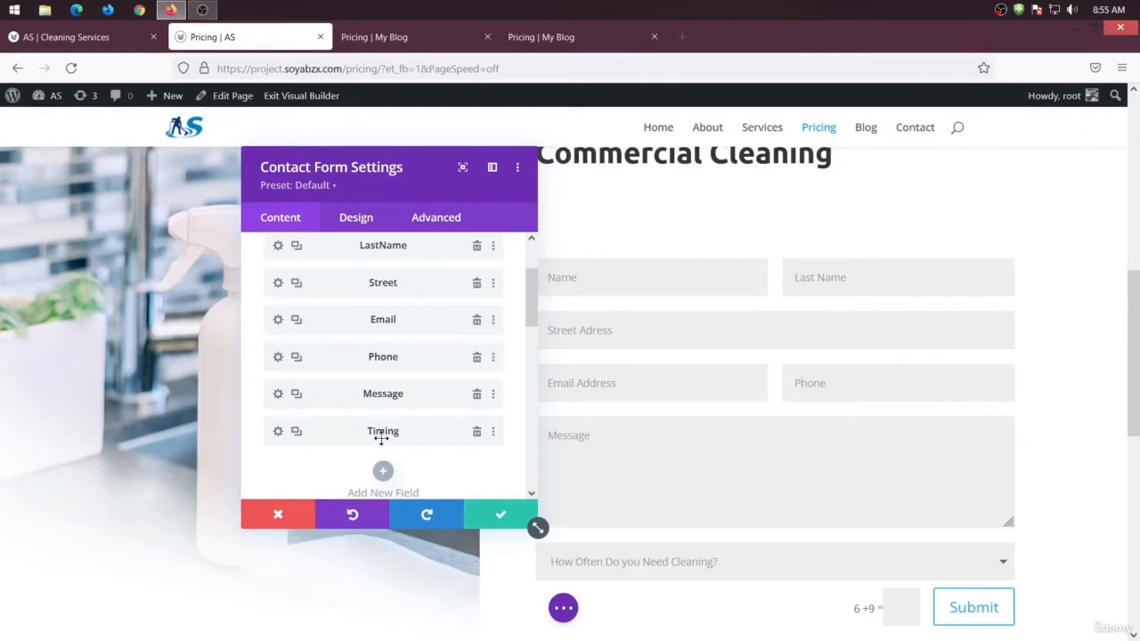
{"action": "left_click_drag", "start_coordinate": [381, 438], "coordinate": [391, 394]}
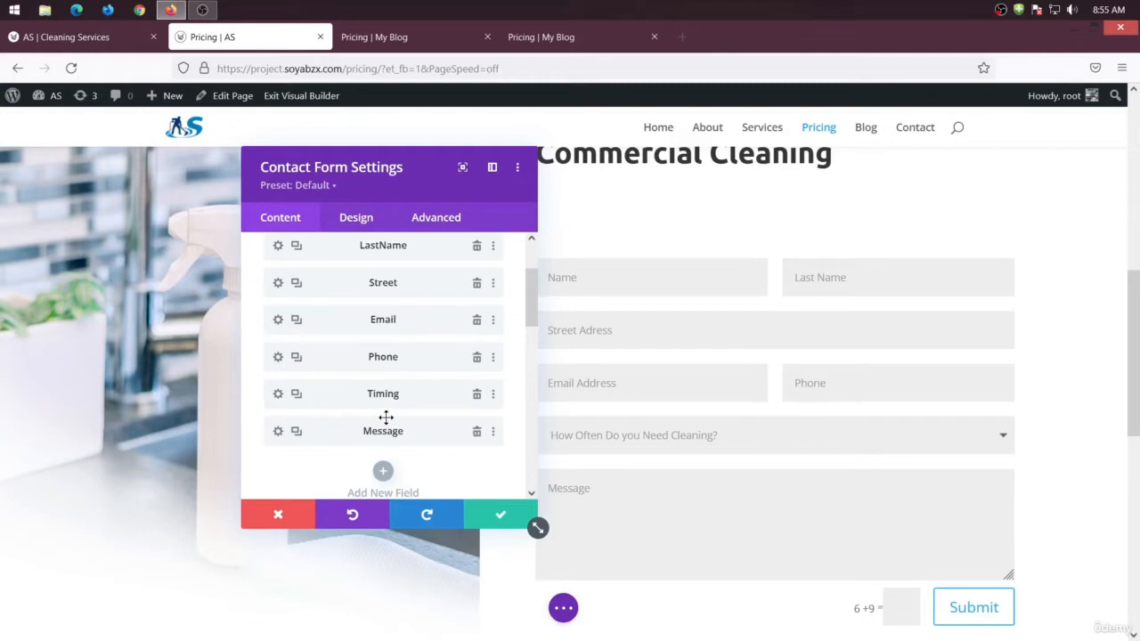
- Add a form field after checking the reference form, with the title "How many Stories" and Field ID "Stories"
{"action": "left_click", "coordinate": [404, 44]}
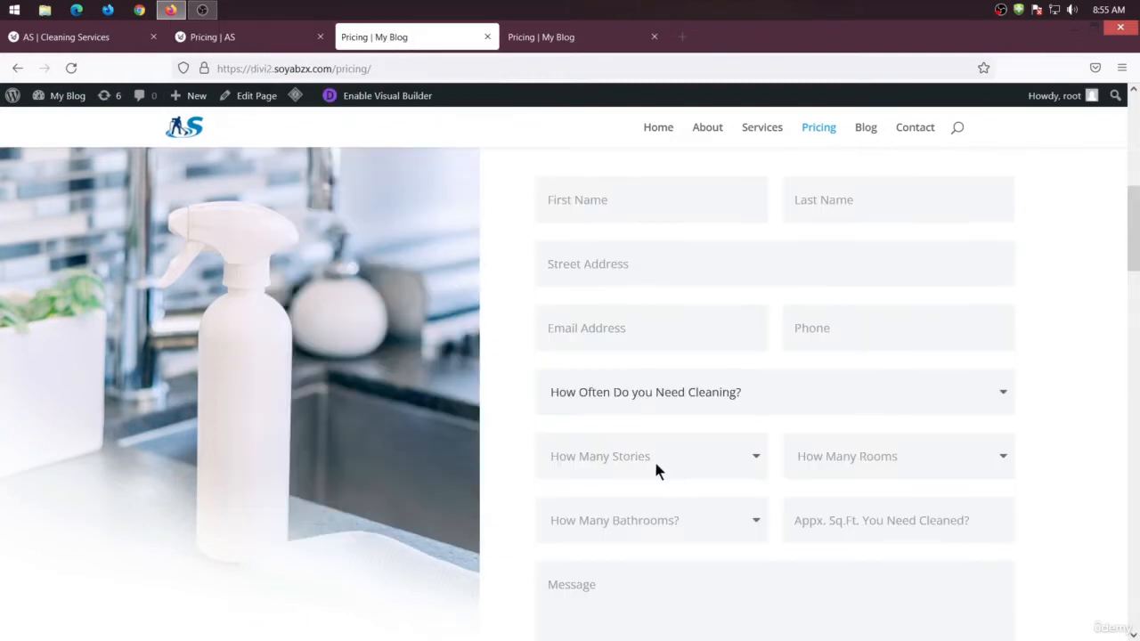
{"action": "scroll", "coordinate": [655, 470], "scroll_direction": "down", "scroll_amount": 2}
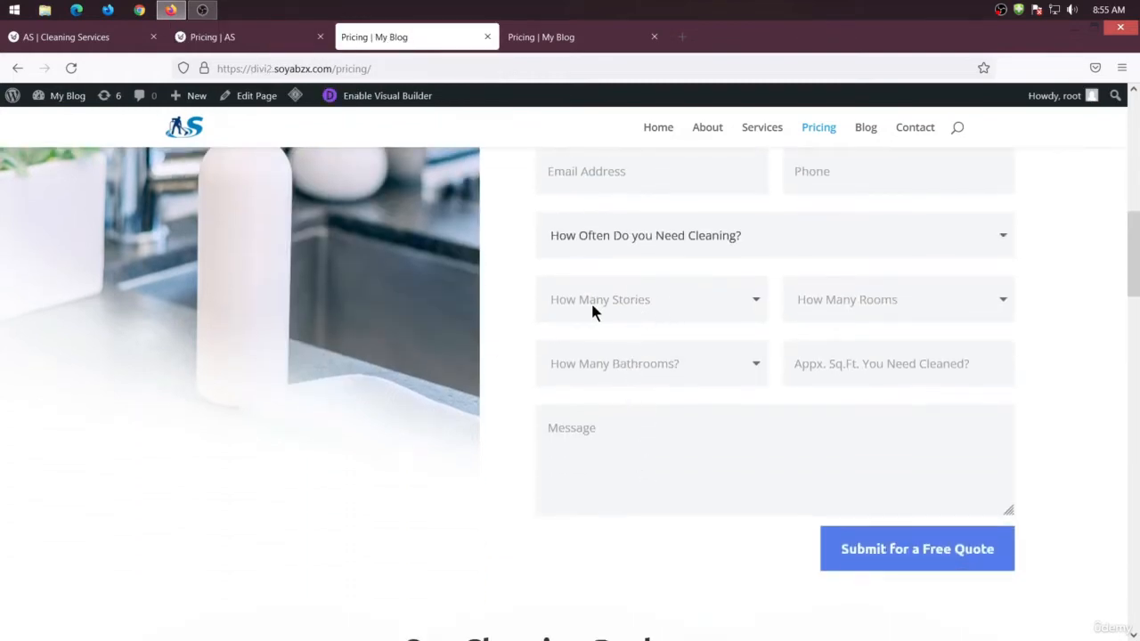
{"action": "left_click", "coordinate": [233, 36]}
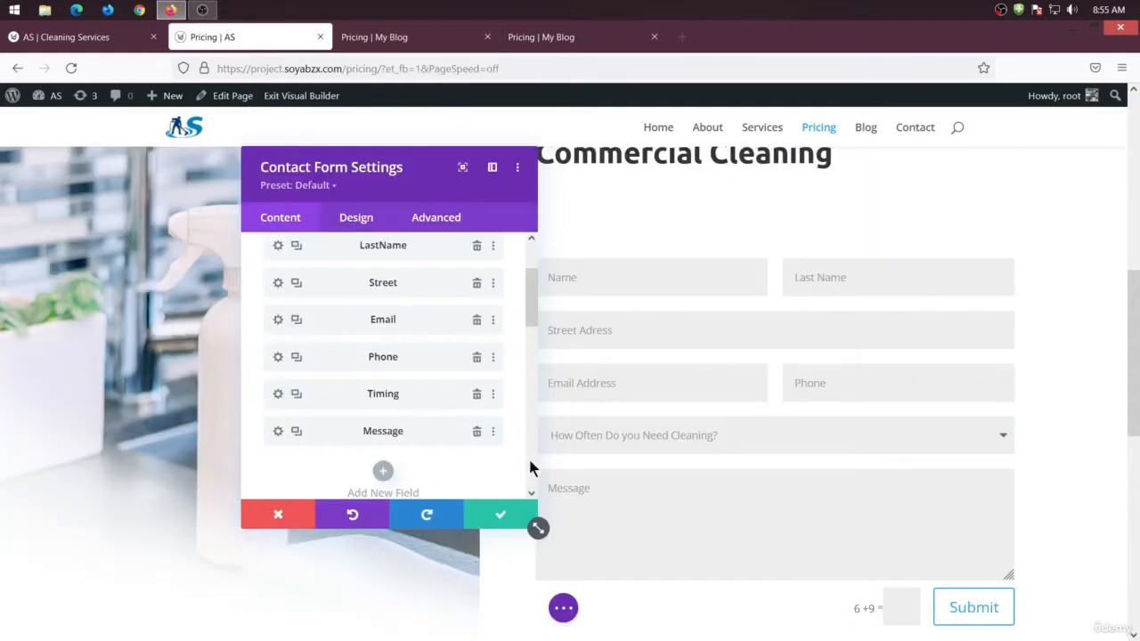
{"action": "left_click", "coordinate": [383, 470]}
{"action": "scroll", "coordinate": [385, 423], "scroll_direction": "up", "scroll_amount": 2}
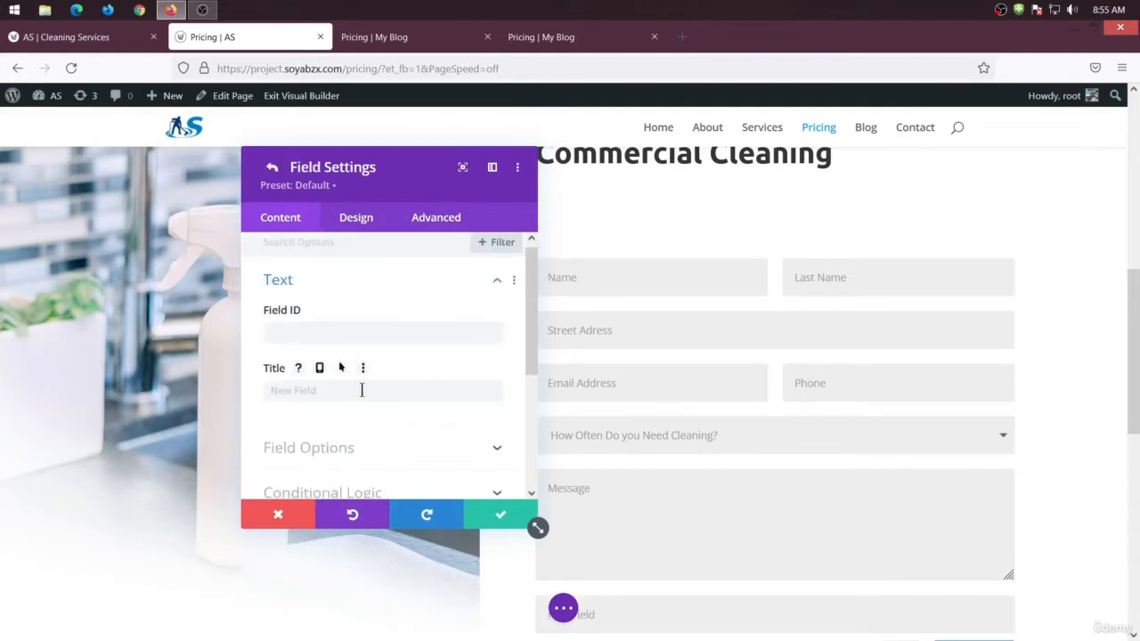
{"action": "left_click", "coordinate": [309, 395]}
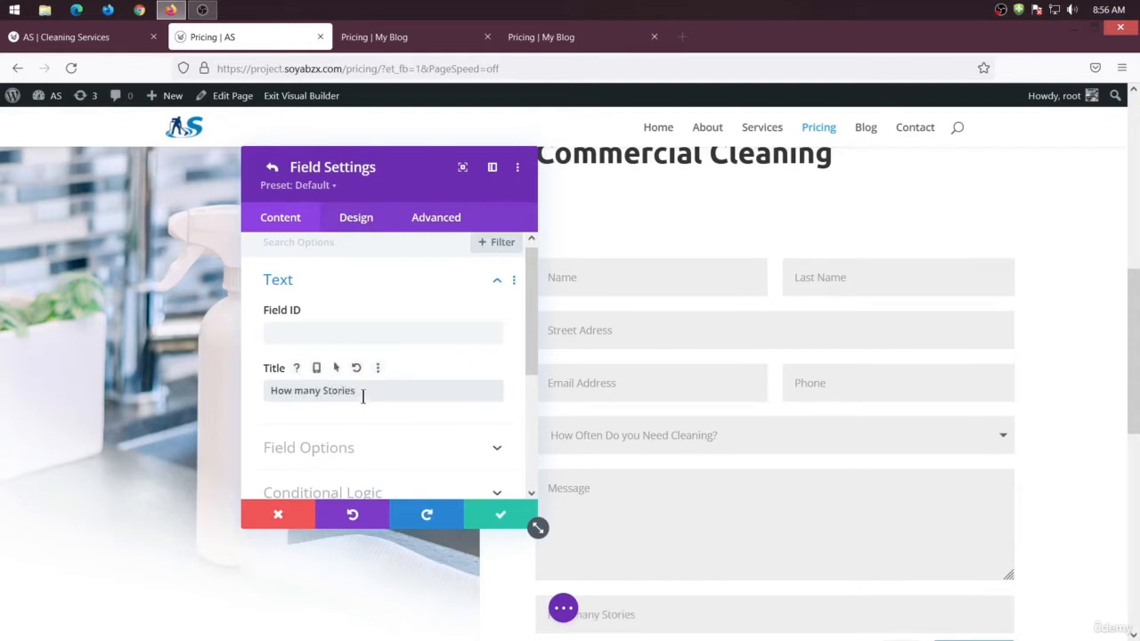
{"action": "left_click_drag", "start_coordinate": [362, 395], "coordinate": [326, 394]}
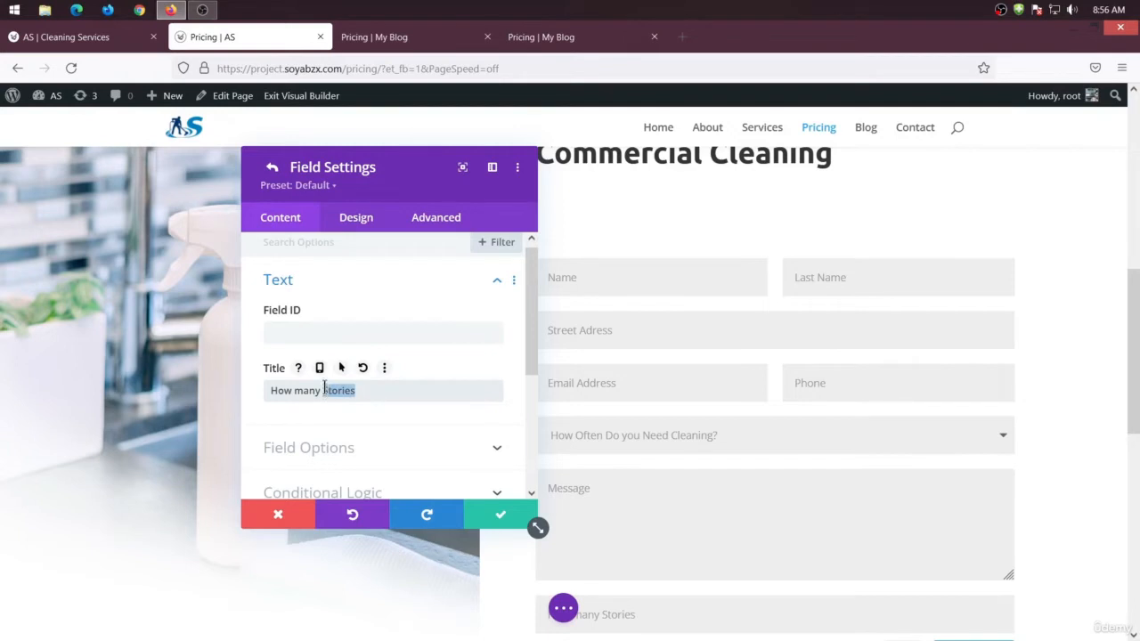
{"action": "left_click", "coordinate": [287, 327]}
{"action": "type", "text": "Stories"}
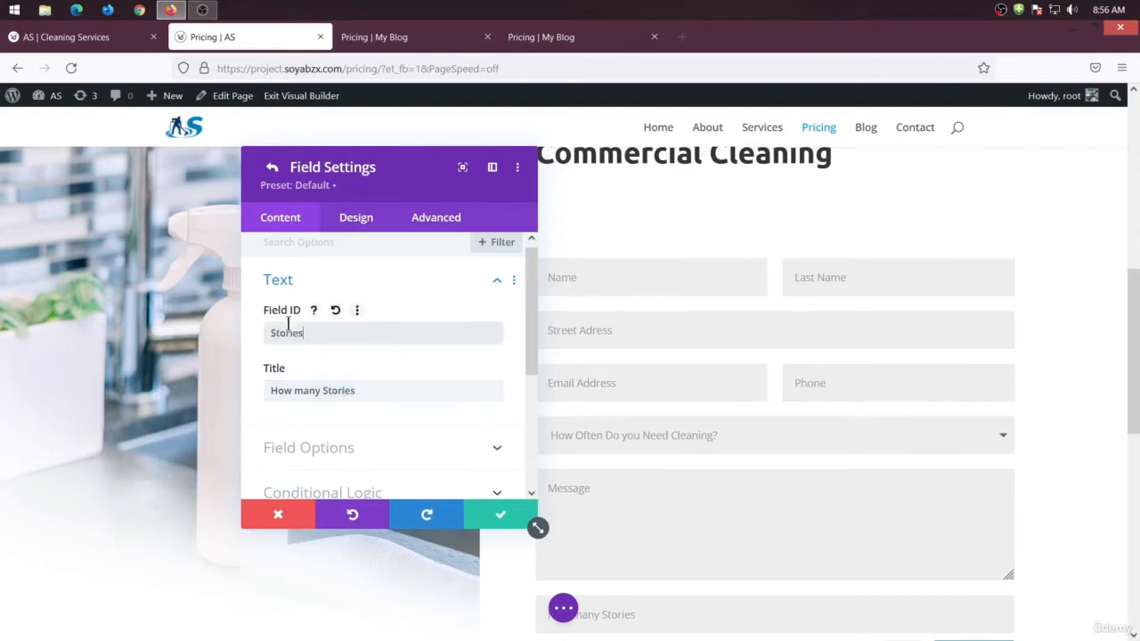
- Check the stories dropdown's choices on the reference form and set the Stories field's type to Select Dropdown
{"action": "left_click", "coordinate": [388, 40]}
{"action": "left_click", "coordinate": [619, 297]}
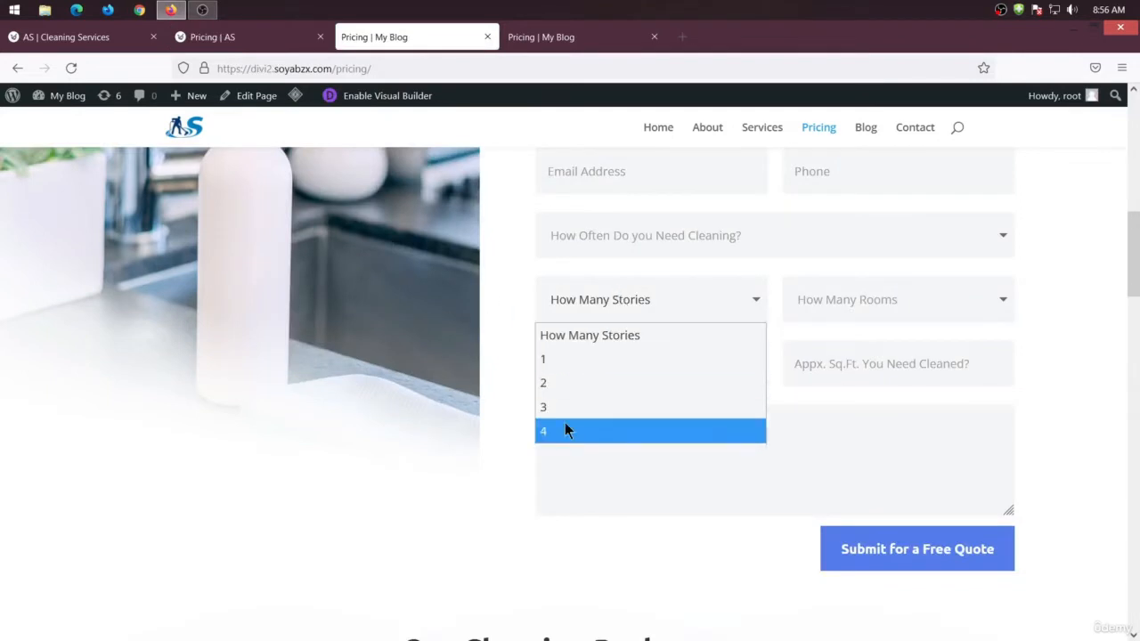
{"action": "left_click", "coordinate": [251, 38]}
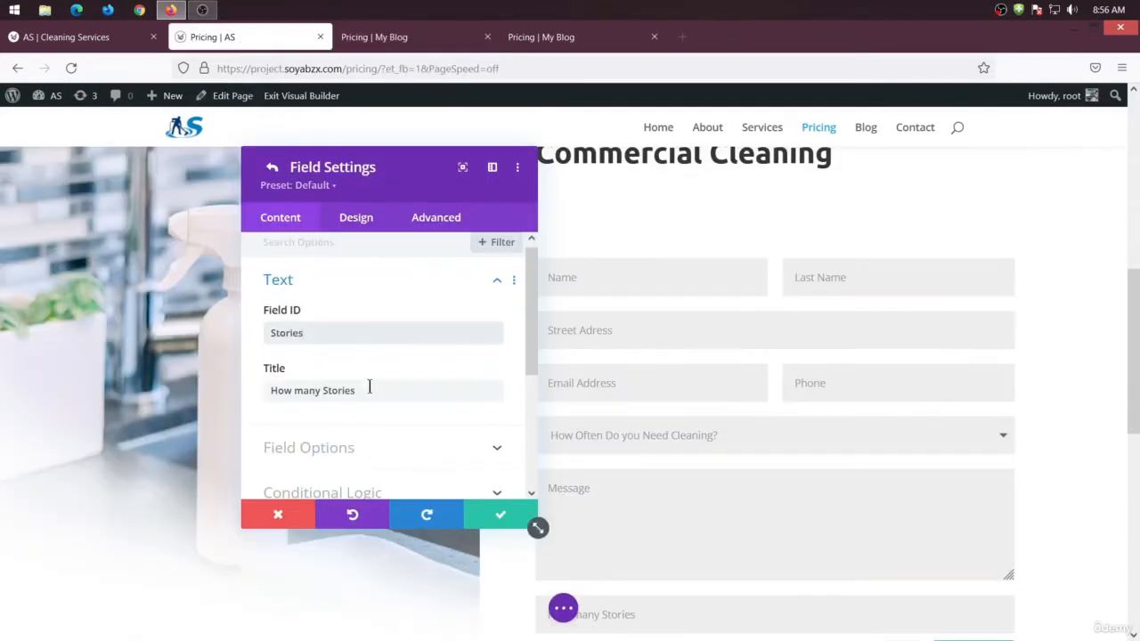
{"action": "left_click", "coordinate": [366, 447]}
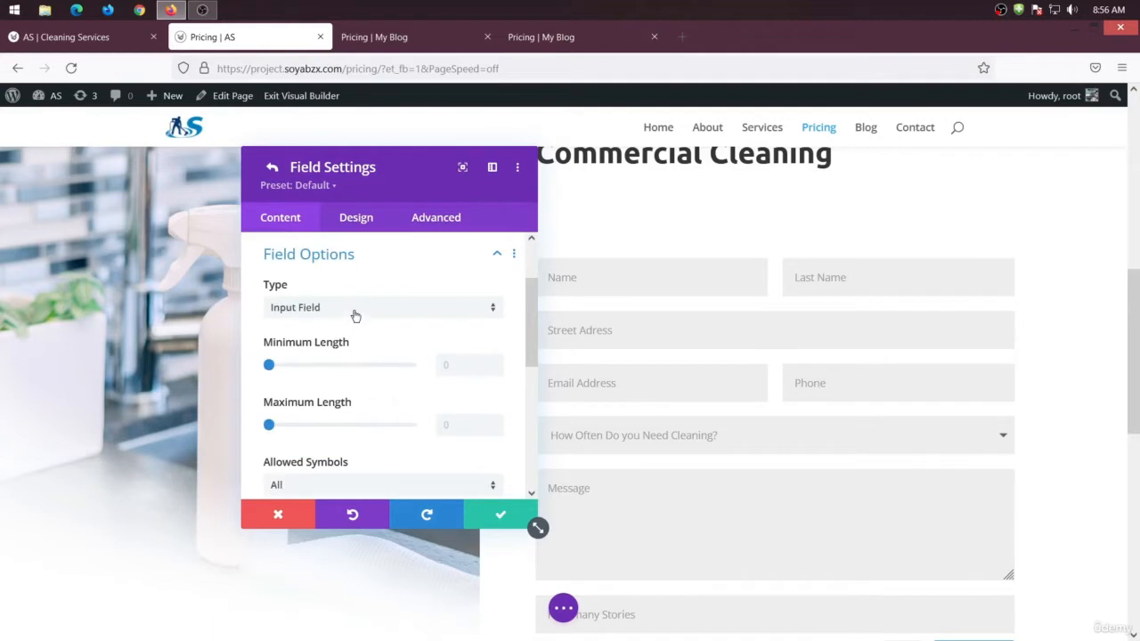
{"action": "left_click", "coordinate": [353, 312]}
{"action": "left_click", "coordinate": [339, 449]}
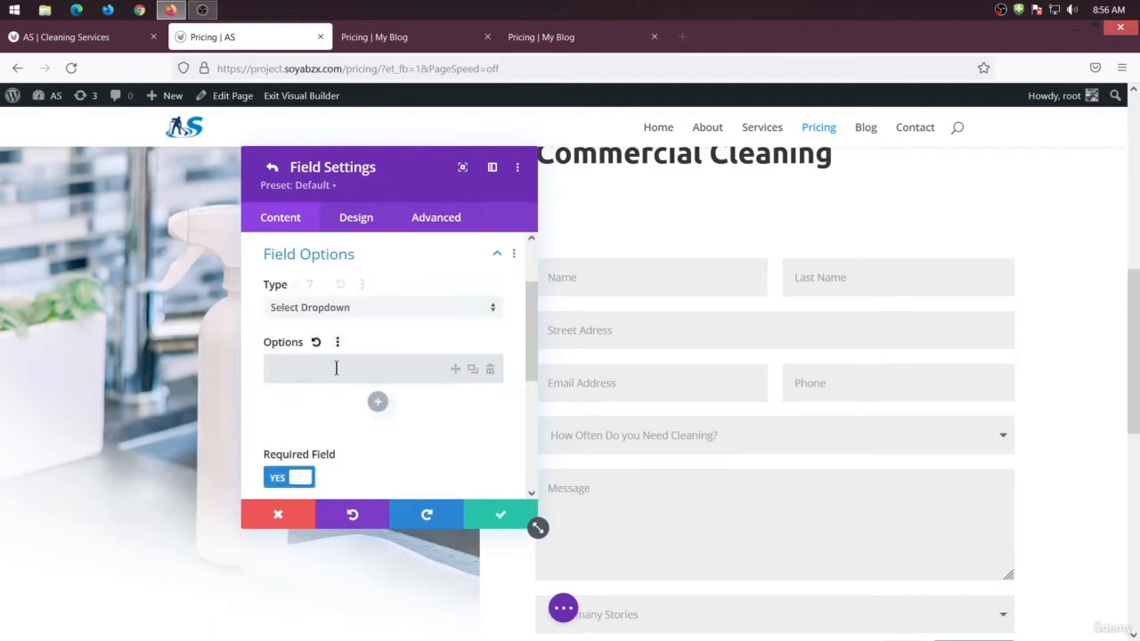
- Enter the dropdown options 1, 2, 3 and 4 for the Stories field and remove the extra blank option
{"action": "key", "text": "Return"}
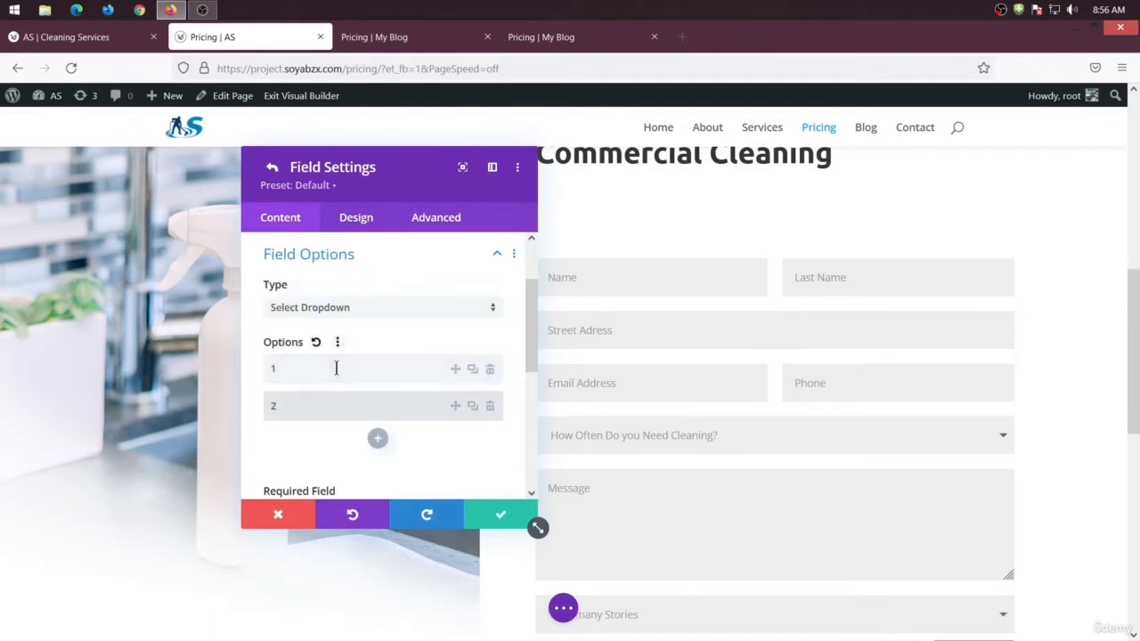
{"action": "key", "text": "Return"}
{"action": "key", "text": "Return"}
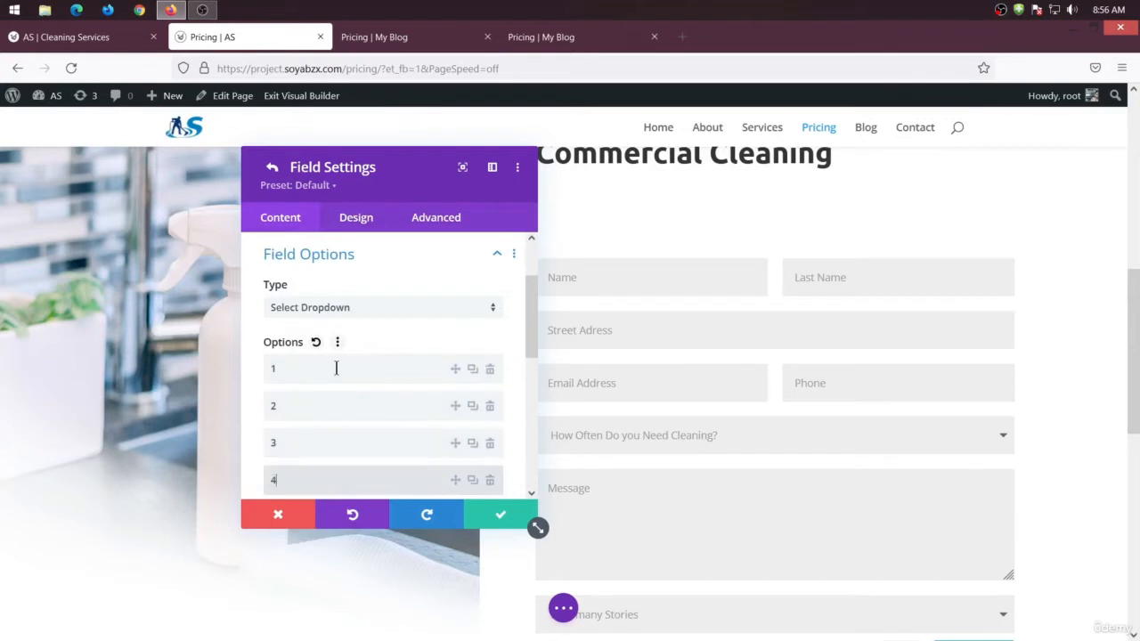
{"action": "key", "text": "Return"}
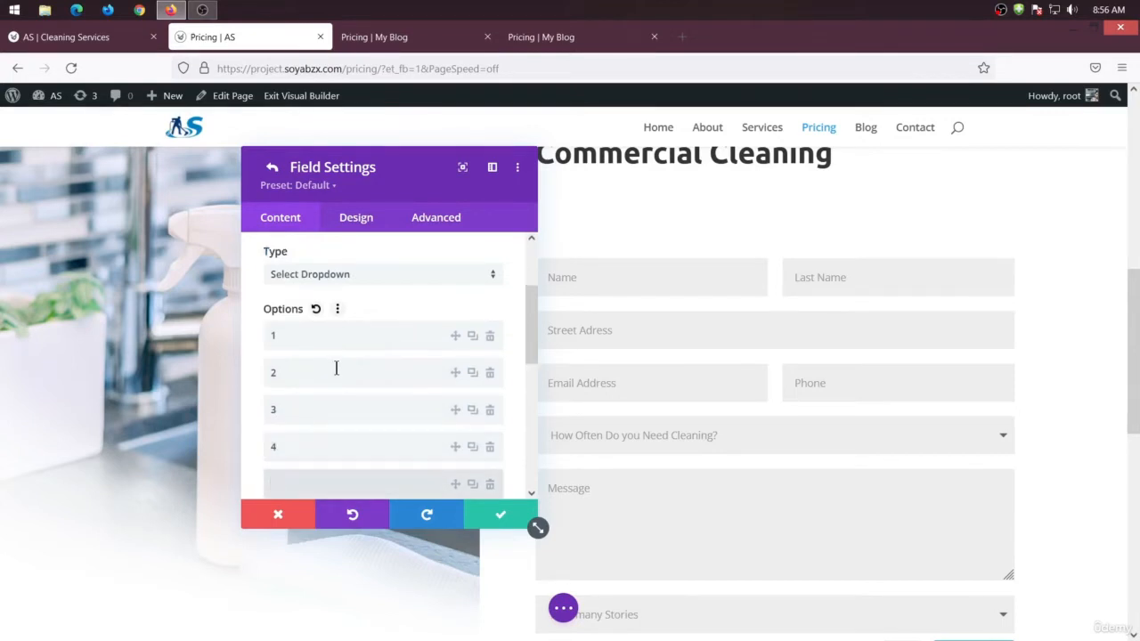
{"action": "left_click", "coordinate": [490, 484]}
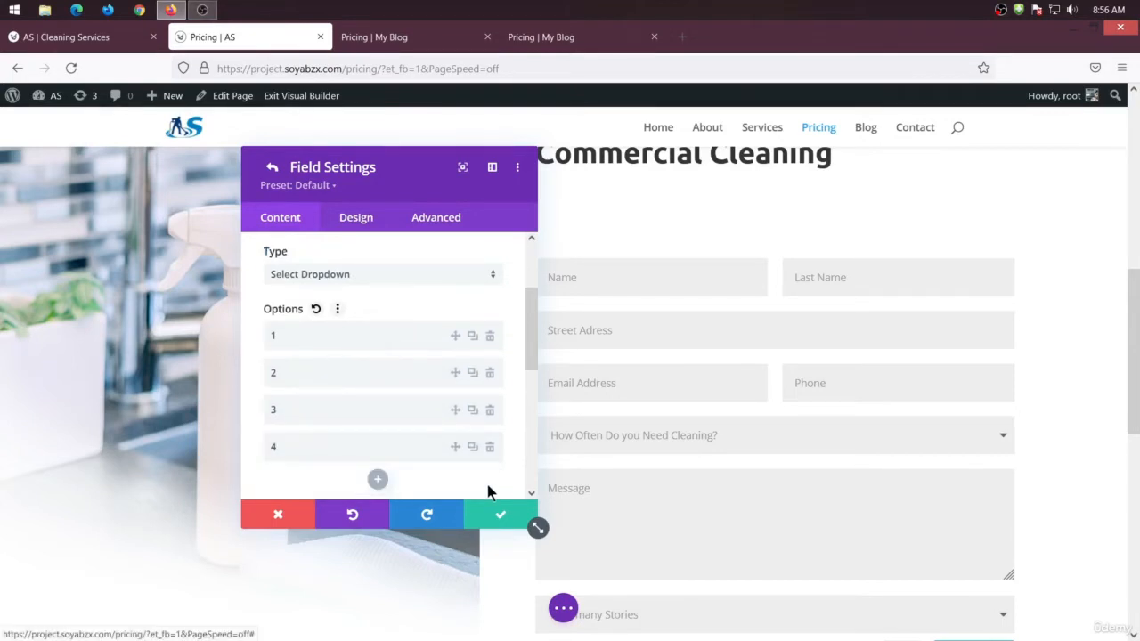
- Return to the contact form's field list and move the Stories field above Message
{"action": "left_click", "coordinate": [271, 169]}
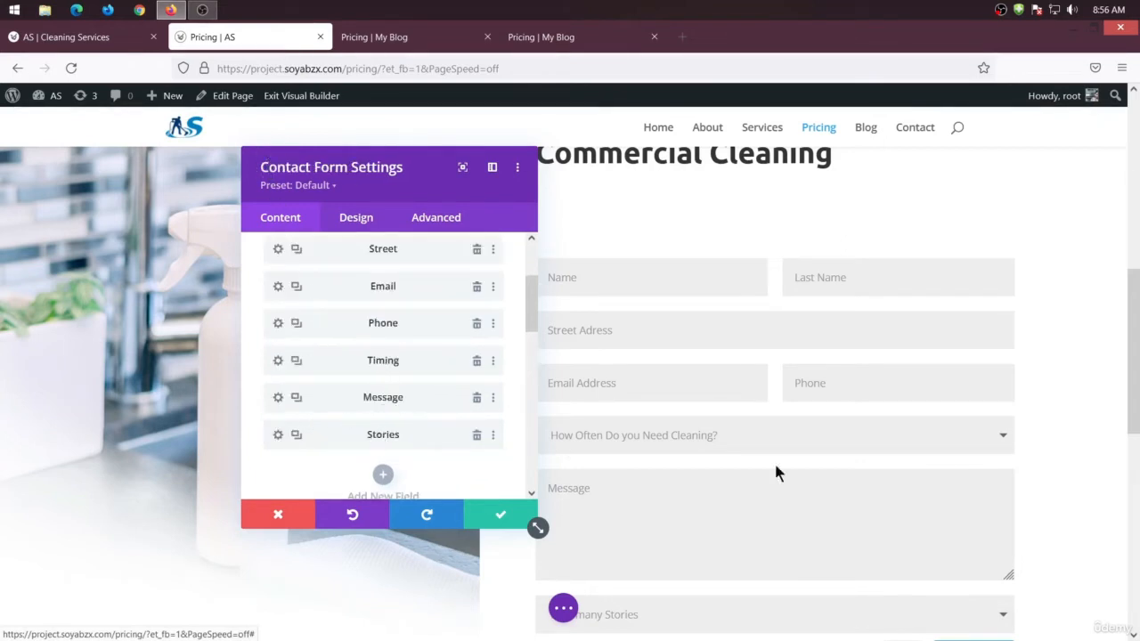
{"action": "scroll", "coordinate": [774, 463], "scroll_direction": "down", "scroll_amount": 1}
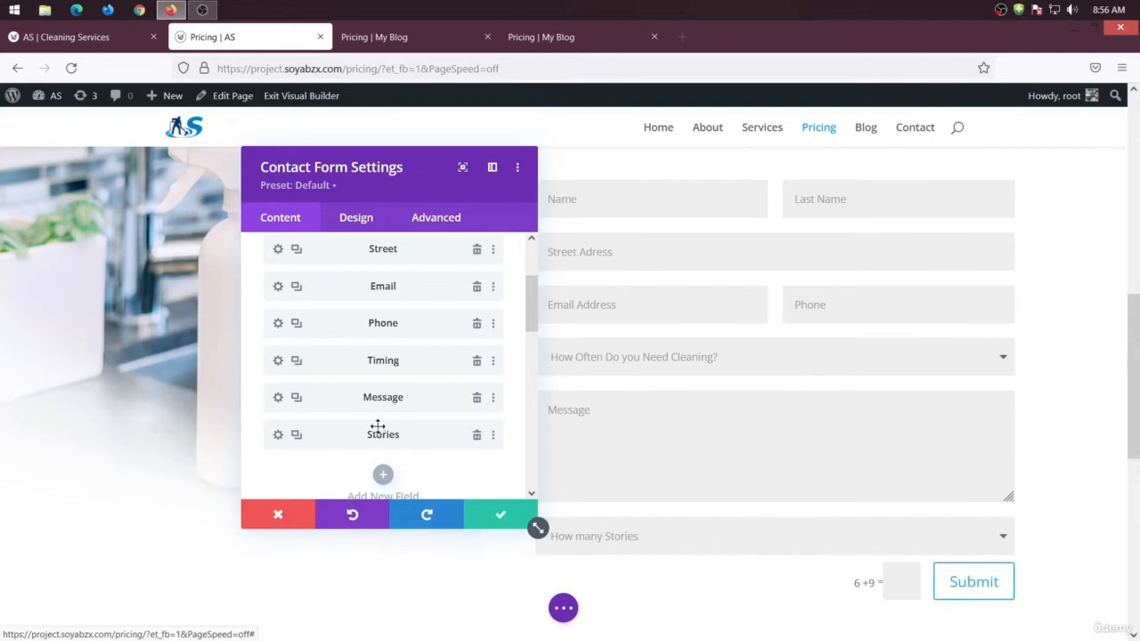
{"action": "left_click_drag", "start_coordinate": [378, 427], "coordinate": [378, 402]}
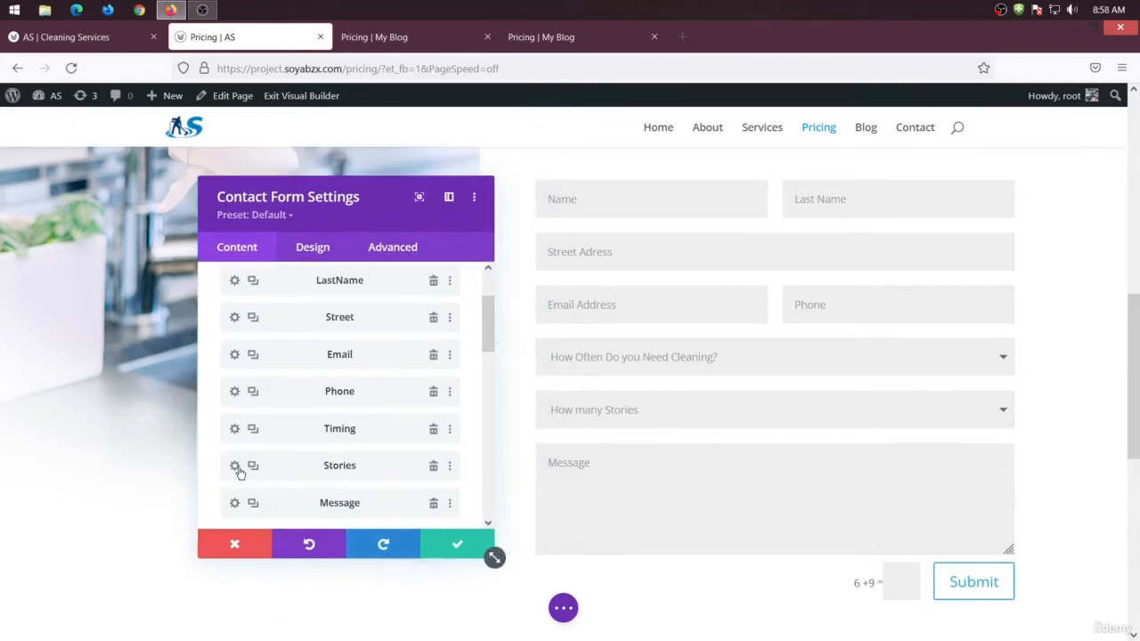
- Turn off Make Fullwidth in the Stories field's layout settings and return to the contact form settings
{"action": "left_click", "coordinate": [235, 467]}
{"action": "left_click", "coordinate": [326, 249]}
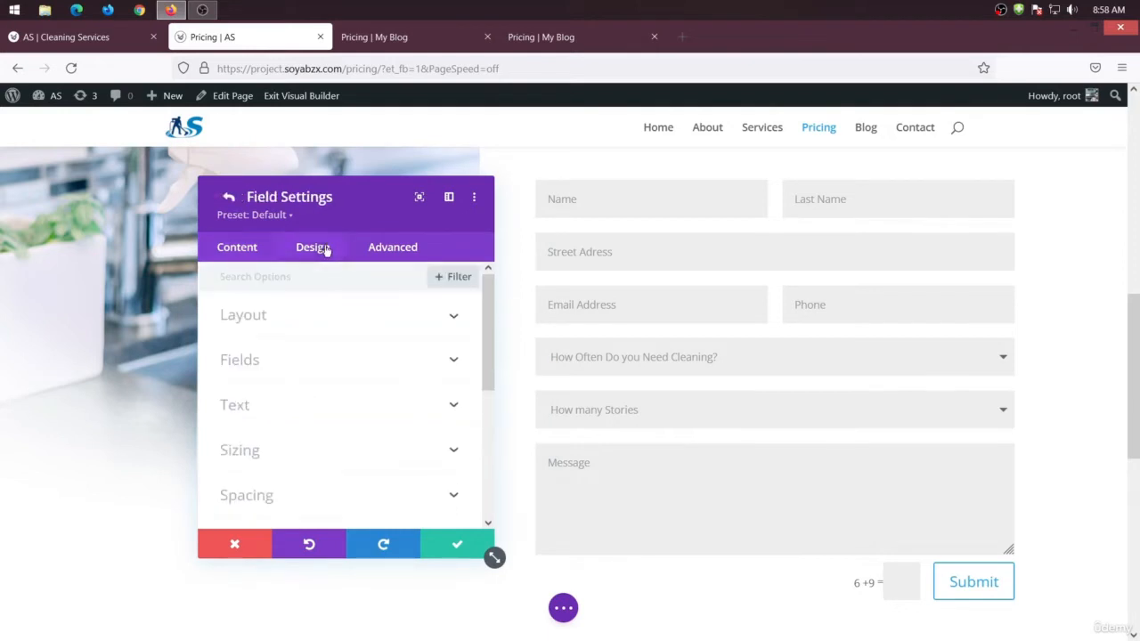
{"action": "left_click", "coordinate": [309, 317]}
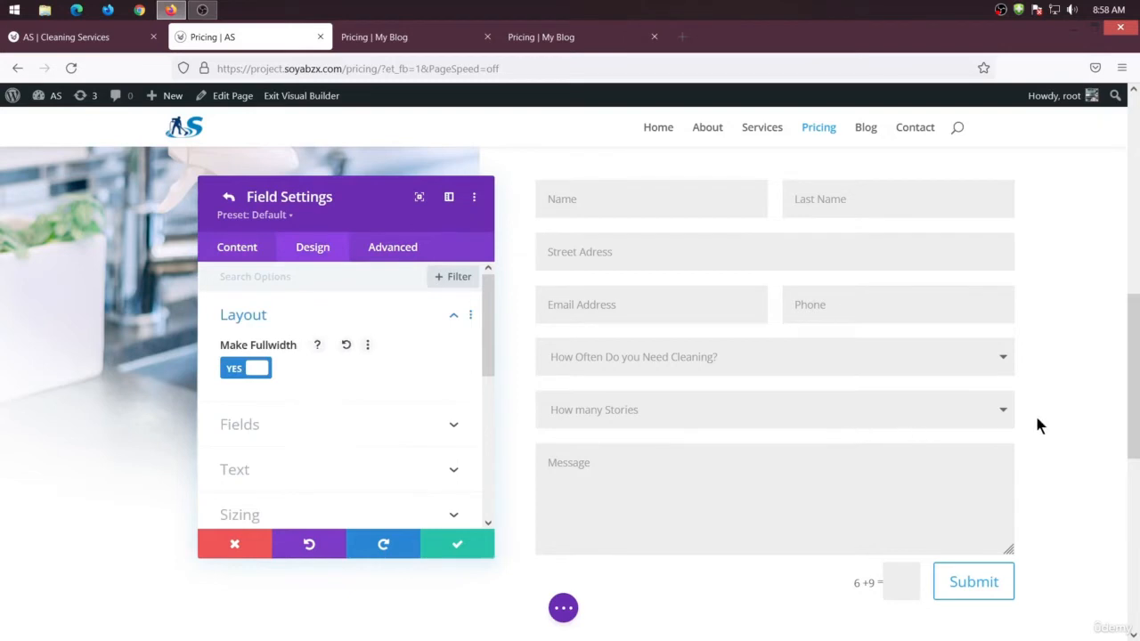
{"action": "left_click", "coordinate": [242, 369]}
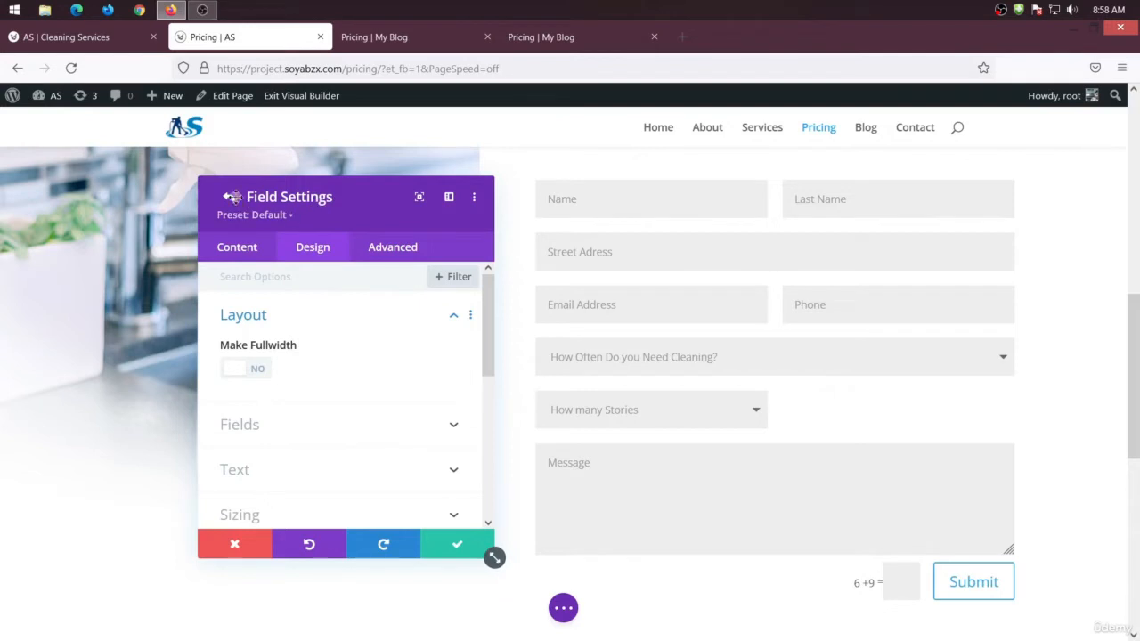
{"action": "left_click", "coordinate": [231, 197]}
- Duplicate the Stories field and check the reference form for the field beside How Many Stories
{"action": "scroll", "coordinate": [339, 409], "scroll_direction": "down", "scroll_amount": 3}
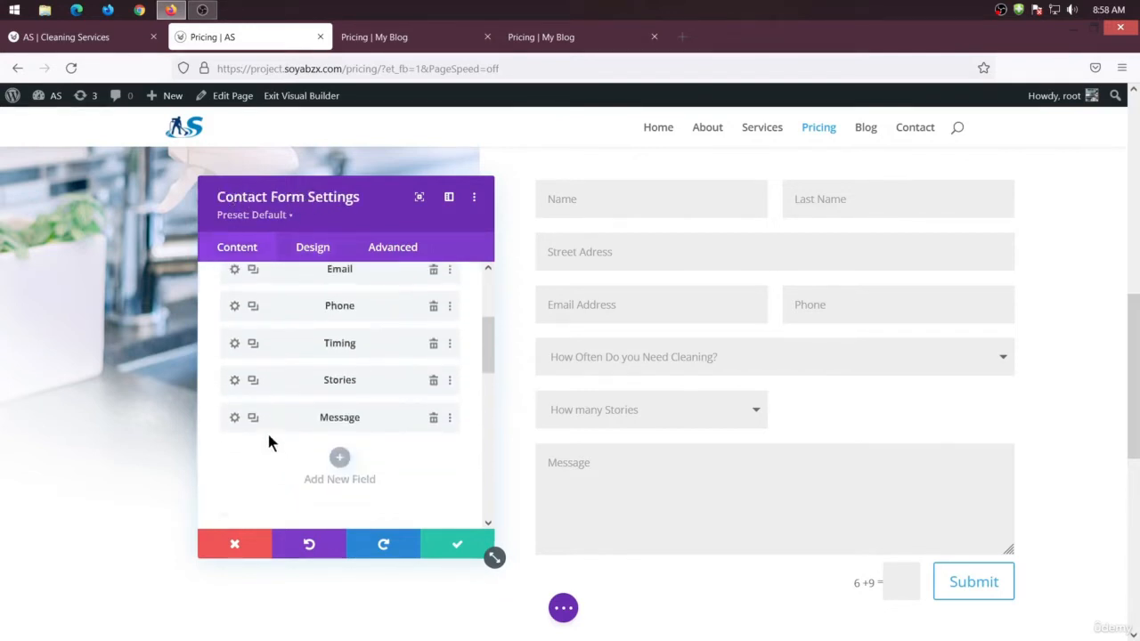
{"action": "left_click", "coordinate": [253, 381]}
{"action": "left_click", "coordinate": [414, 38]}
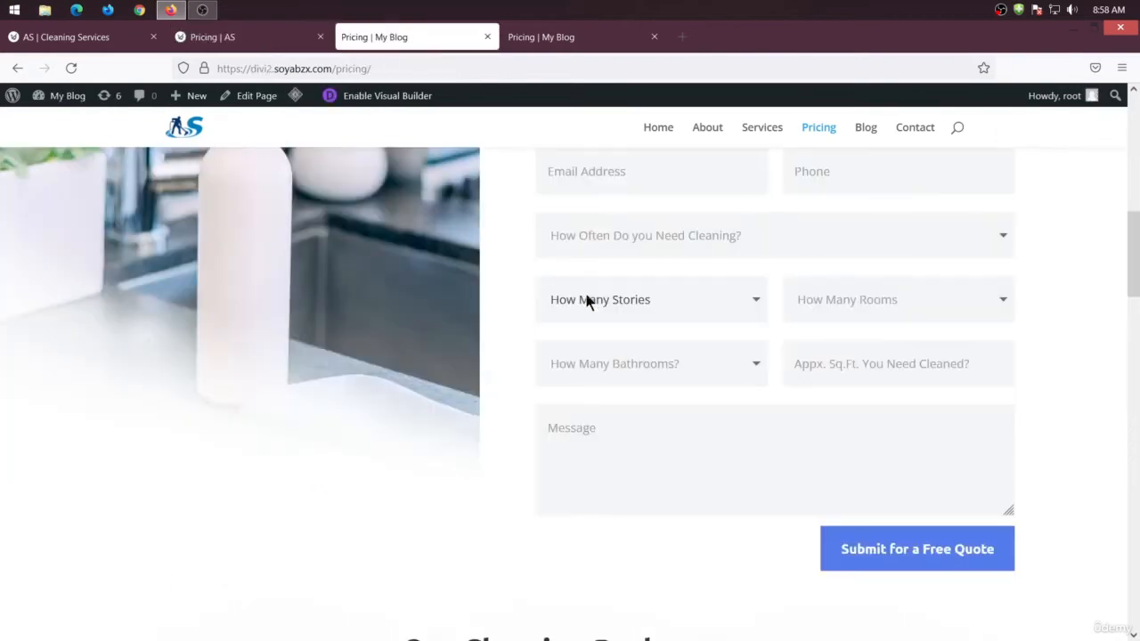
{"action": "left_click", "coordinate": [204, 40]}
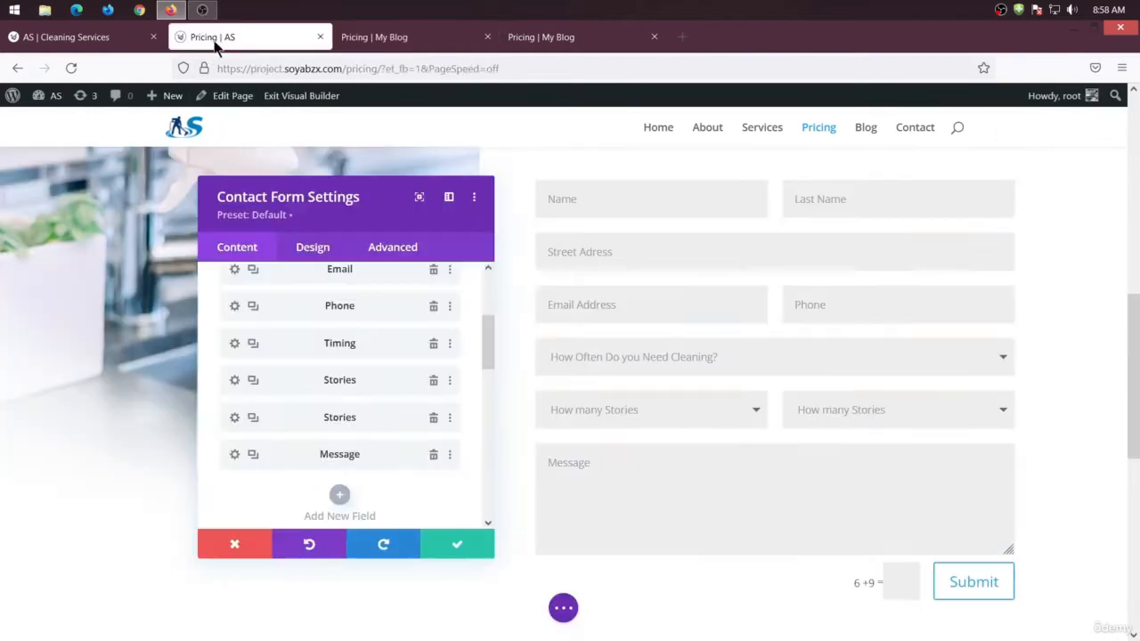
- Set the duplicated Stories field's Field ID to "Room" and its title to "How Many Room"
{"action": "left_click", "coordinate": [233, 419]}
{"action": "left_click_drag", "start_coordinate": [280, 366], "coordinate": [185, 361]}
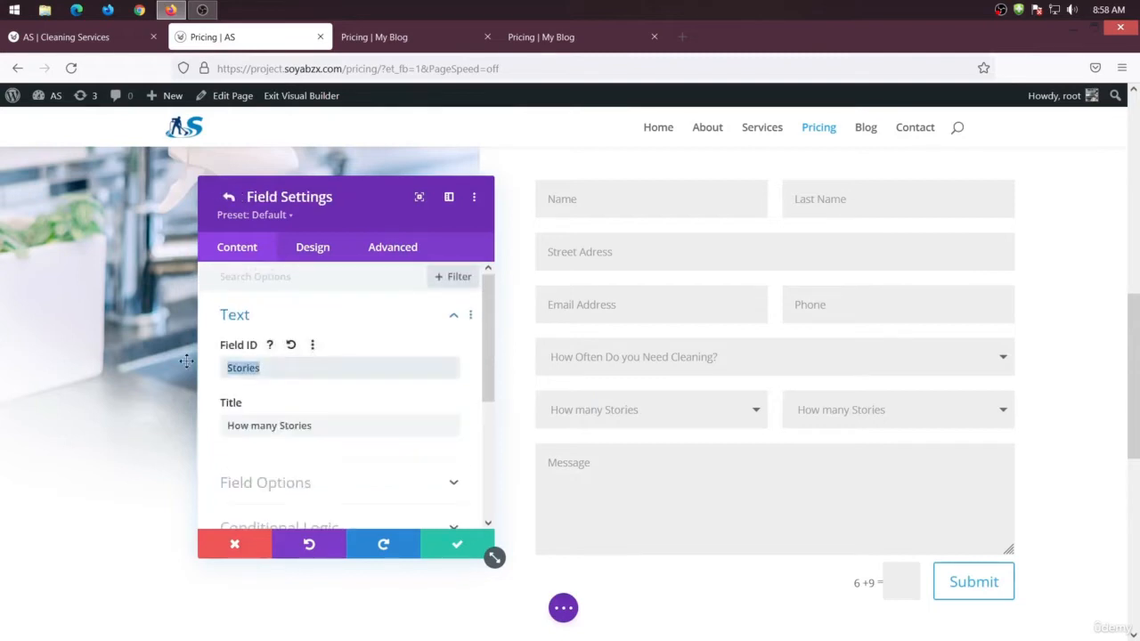
{"action": "type", "text": "Room"}
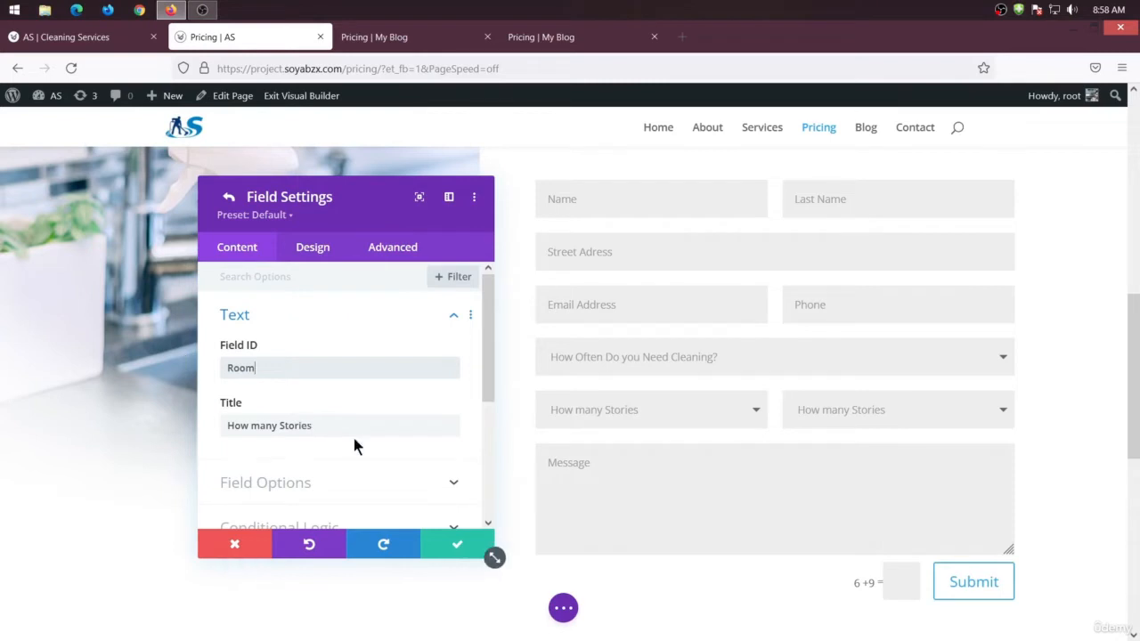
{"action": "left_click_drag", "start_coordinate": [343, 426], "coordinate": [197, 426]}
{"action": "left_click", "coordinate": [328, 425]}
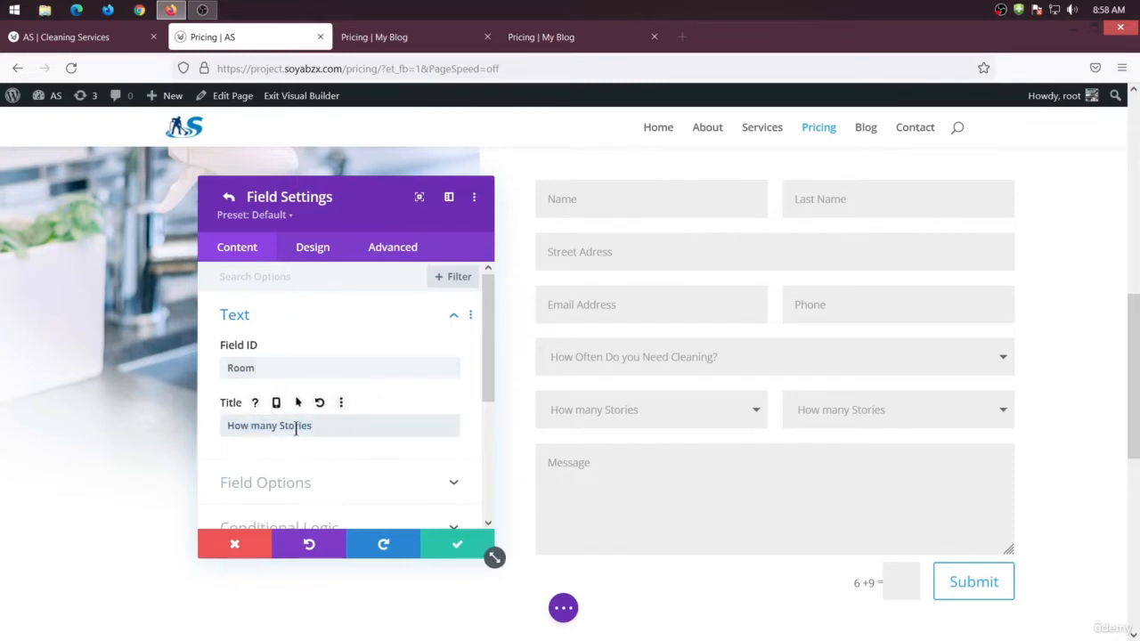
{"action": "left_click_drag", "start_coordinate": [280, 426], "coordinate": [372, 427]}
{"action": "type", "text": "Room"}
- Compare the reference form's room choices with the Room field's dropdown options, then return to the contact form settings
{"action": "left_click", "coordinate": [377, 38]}
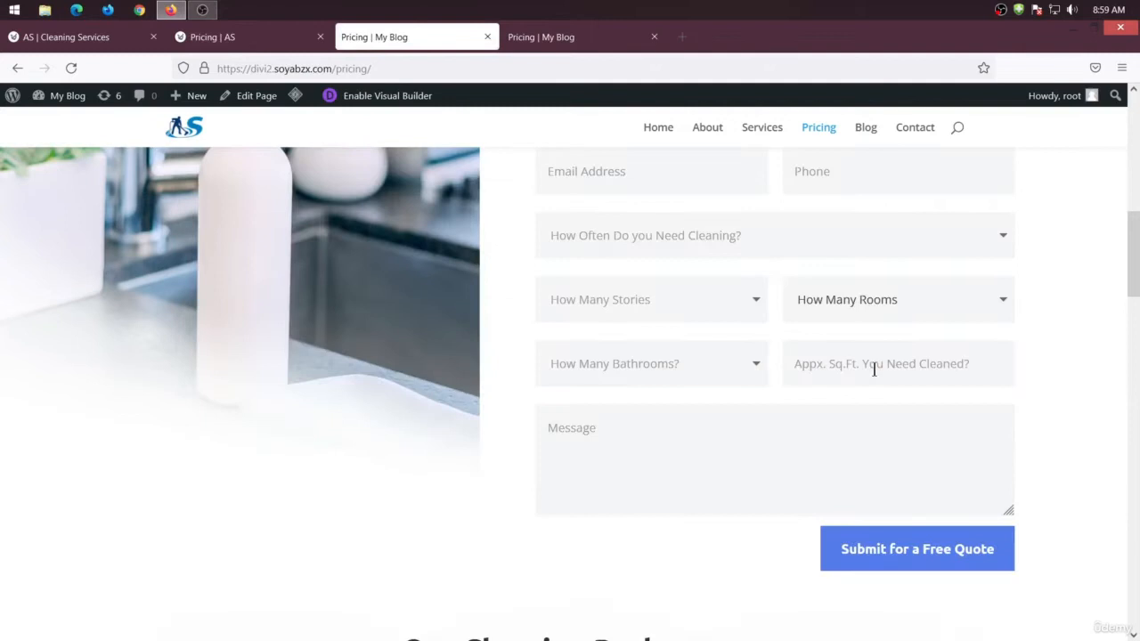
{"action": "left_click", "coordinate": [861, 300]}
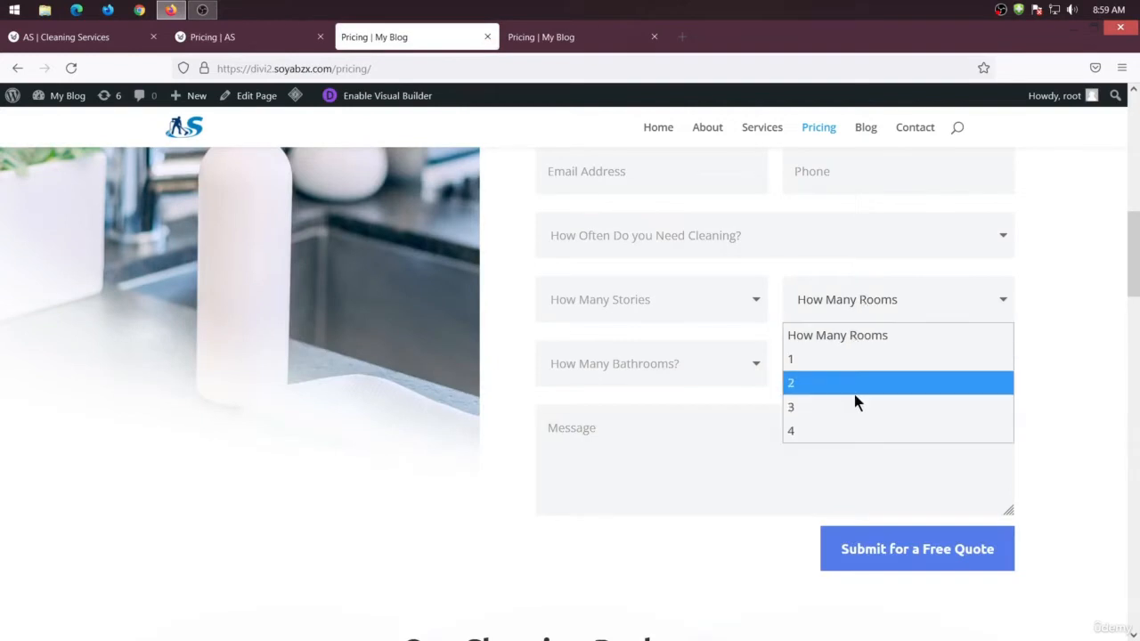
{"action": "left_click", "coordinate": [218, 37]}
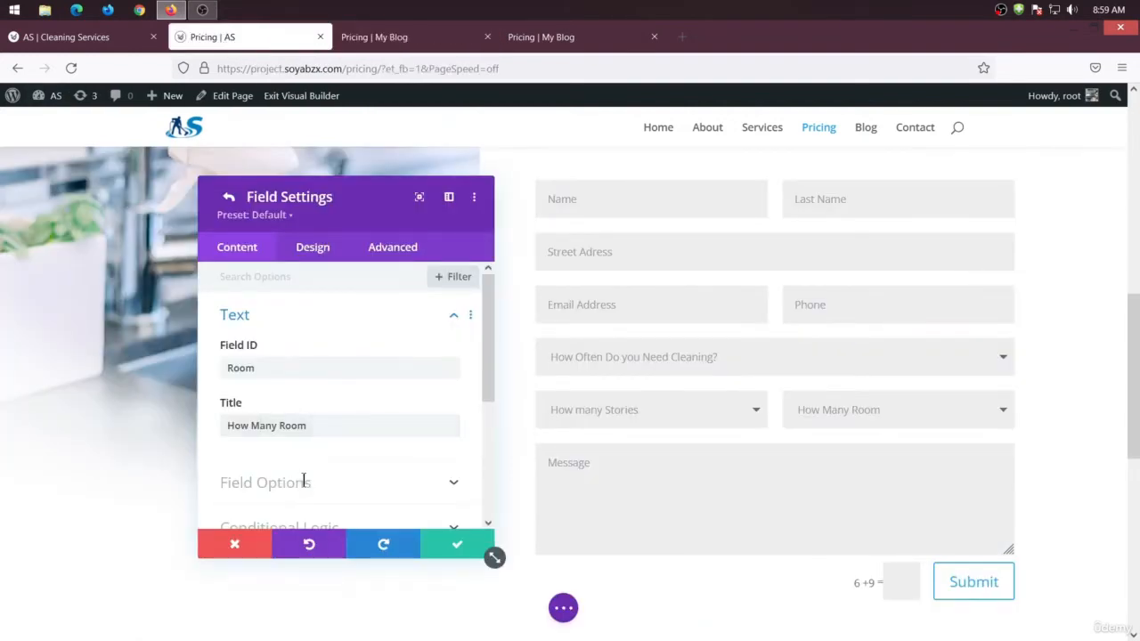
{"action": "left_click", "coordinate": [304, 481]}
{"action": "left_click", "coordinate": [326, 338]}
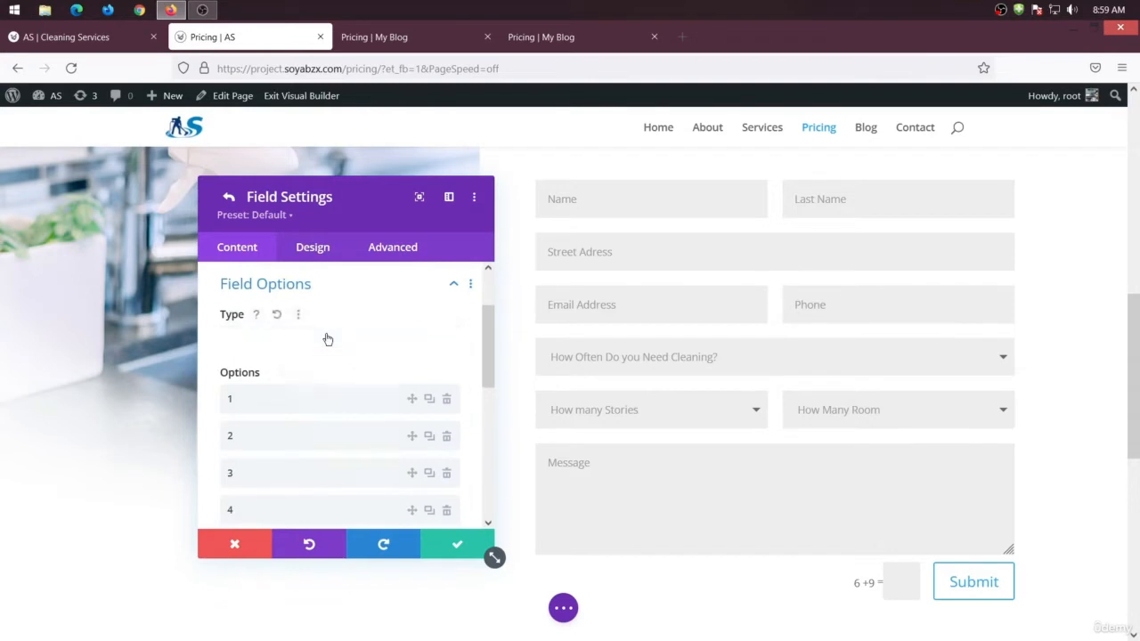
{"action": "left_click", "coordinate": [412, 314]}
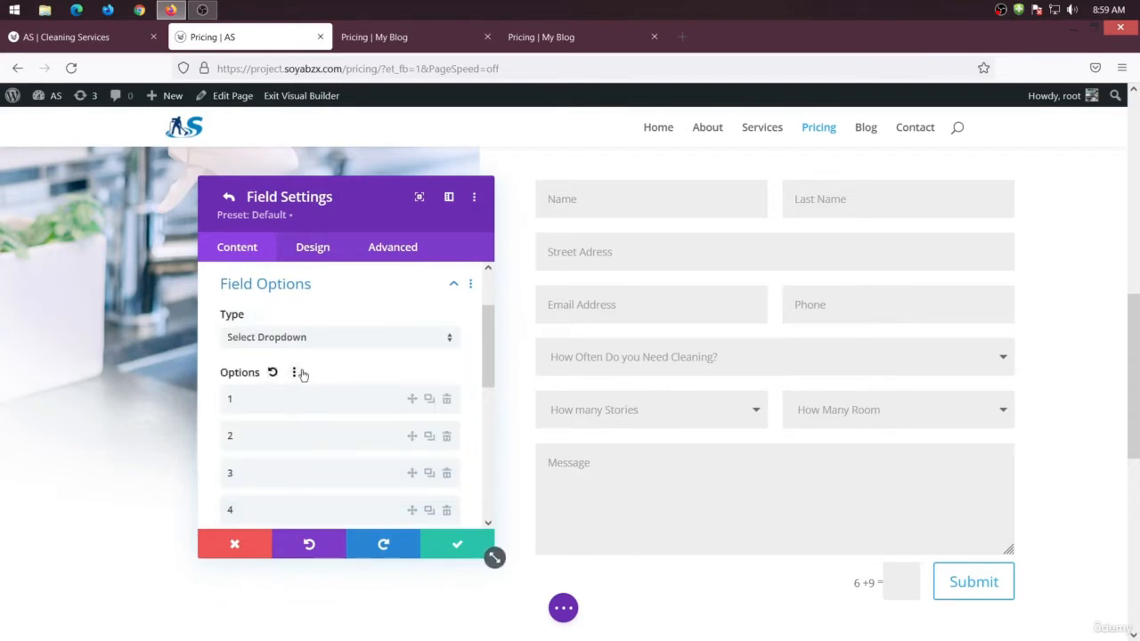
{"action": "left_click", "coordinate": [229, 197]}
- Check the reference form for the remaining fields and duplicate the Room field twice in the contact form
{"action": "left_click", "coordinate": [409, 45]}
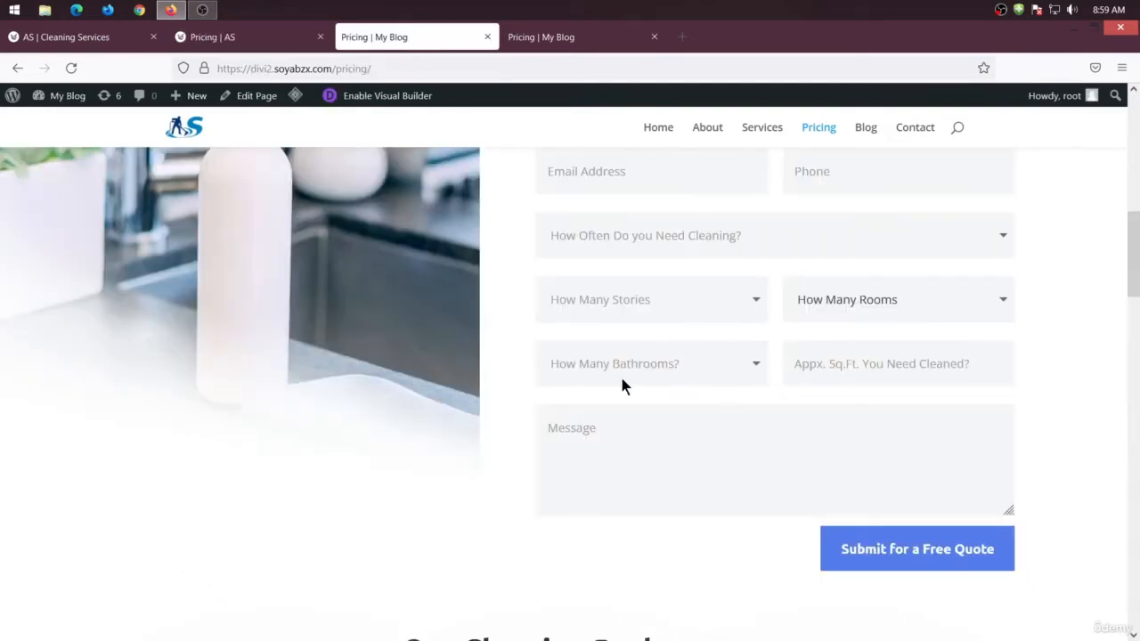
{"action": "left_click", "coordinate": [267, 42]}
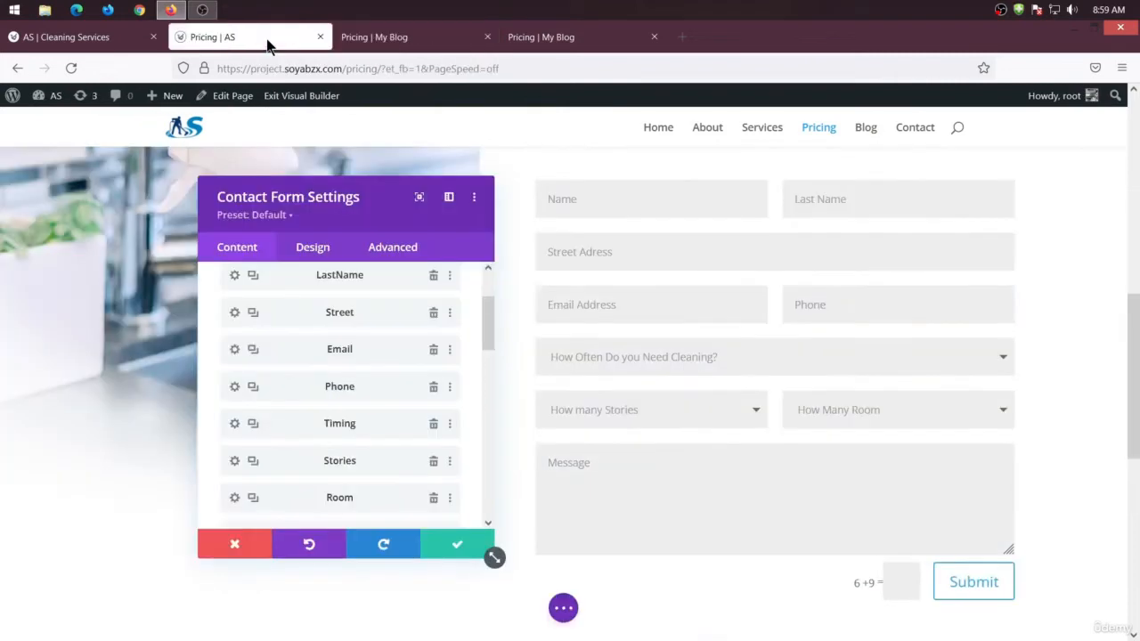
{"action": "scroll", "coordinate": [281, 490], "scroll_direction": "down", "scroll_amount": 2}
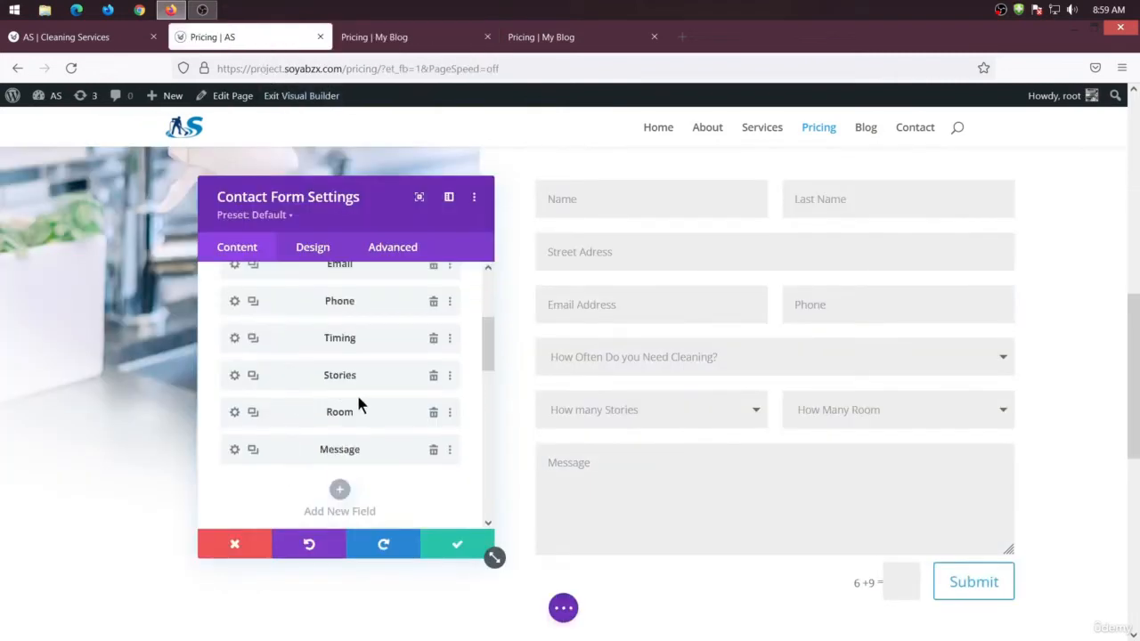
{"action": "left_click", "coordinate": [253, 412]}
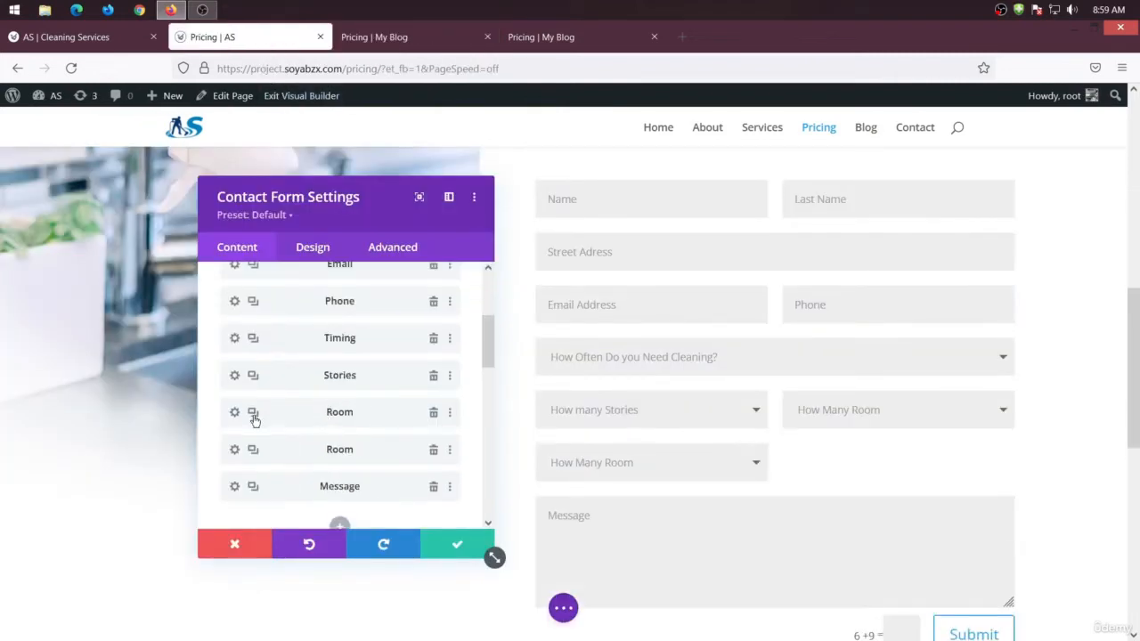
{"action": "left_click", "coordinate": [252, 451]}
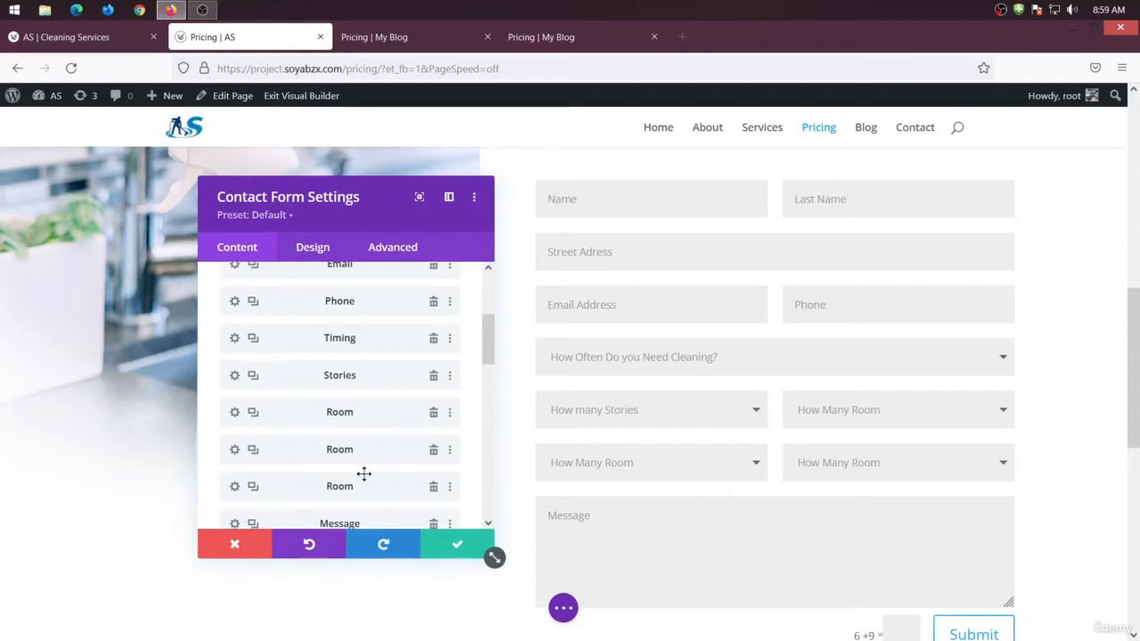
- Set the first duplicated Room field's title to "How Many Bathrooms?" and its Field ID to "Bathrooms"
{"action": "left_click", "coordinate": [234, 452]}
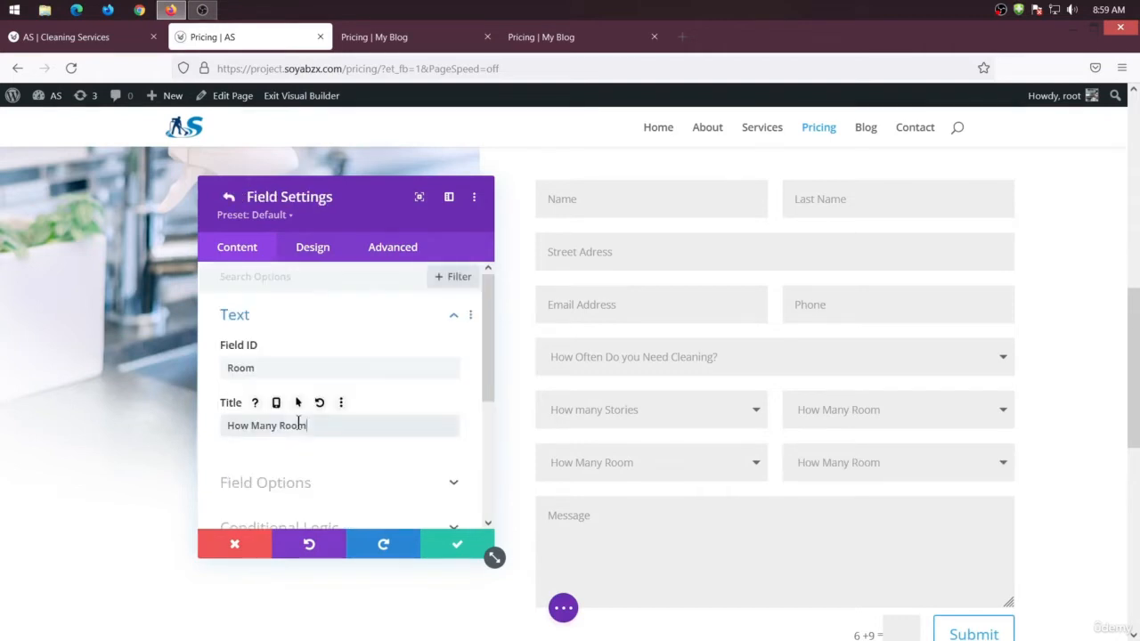
{"action": "left_click_drag", "start_coordinate": [308, 426], "coordinate": [281, 426]}
{"action": "type", "text": "Ba"}
{"action": "type", "text": "throoms"}
{"action": "left_click", "coordinate": [281, 425]}
{"action": "type", "text": "a"}
{"action": "left_click", "coordinate": [341, 426]}
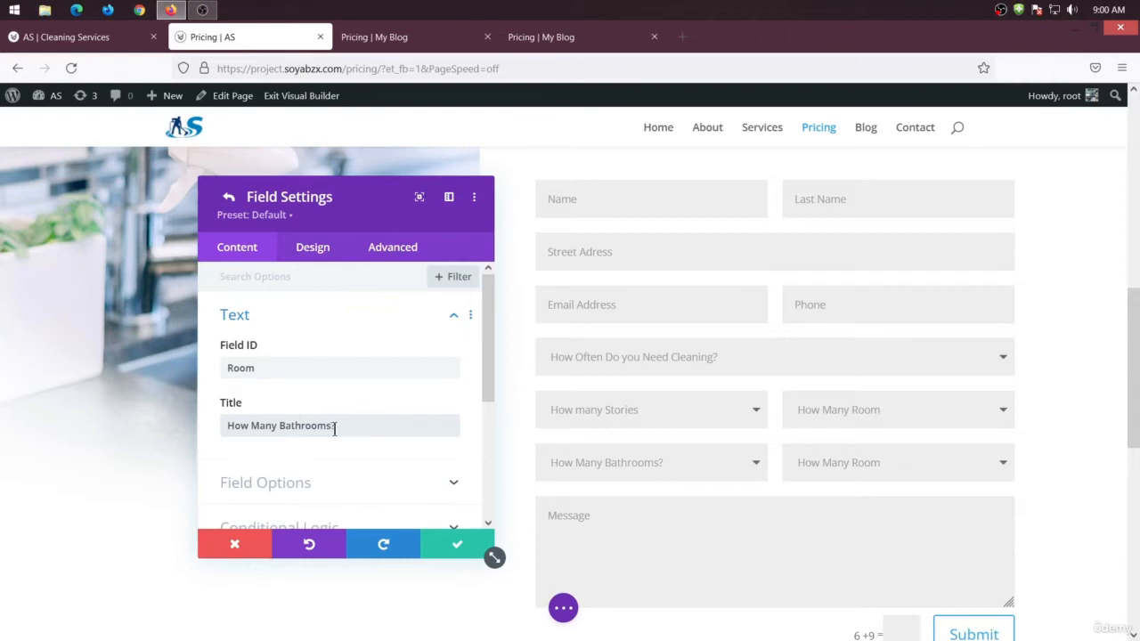
{"action": "left_click_drag", "start_coordinate": [332, 426], "coordinate": [281, 425]}
{"action": "key", "text": "ctrl+c"}
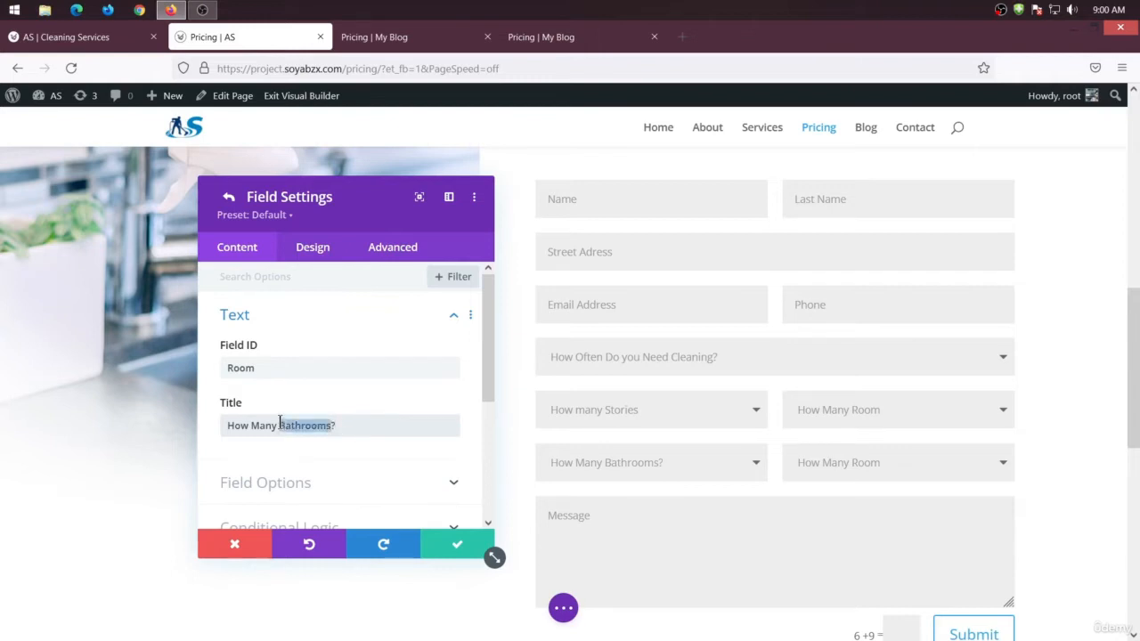
{"action": "double_click", "coordinate": [260, 365]}
{"action": "key", "text": "ctrl+v"}
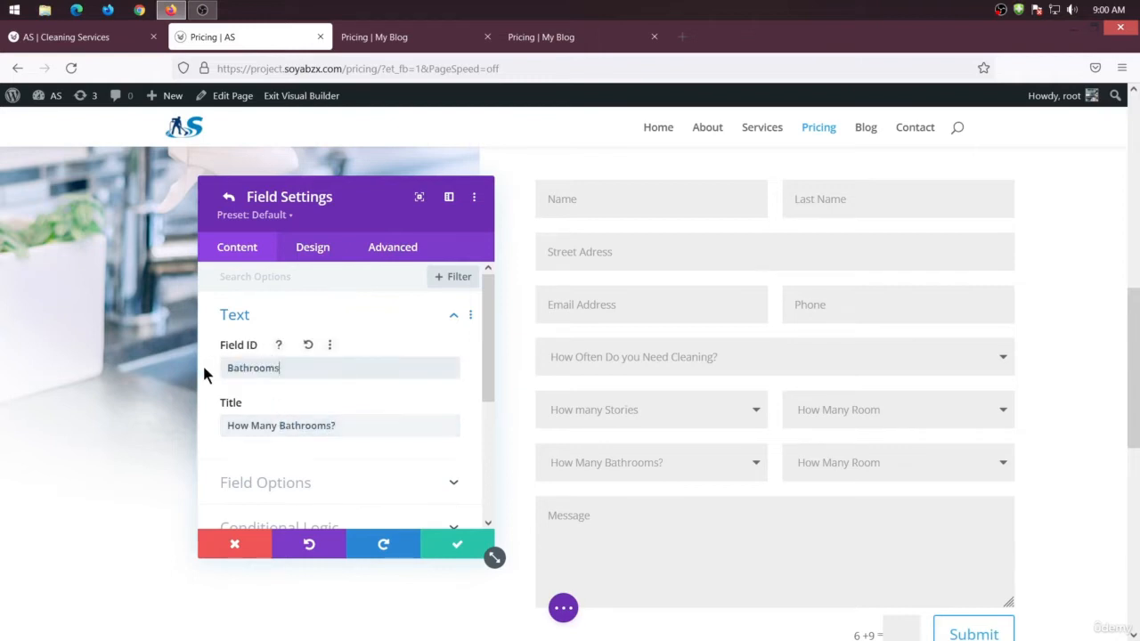
- Examine the bathroom dropdown's choices on the reference form, then return to the contact form settings
{"action": "left_click", "coordinate": [385, 67]}
{"action": "left_click", "coordinate": [385, 40]}
{"action": "left_click", "coordinate": [651, 363]}
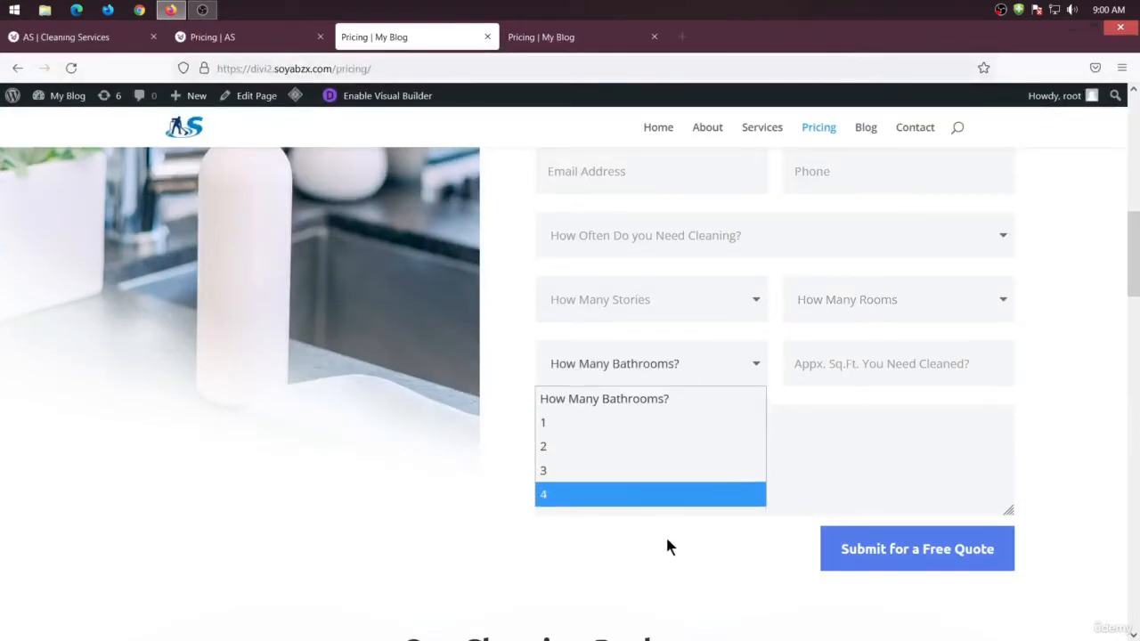
{"action": "left_click", "coordinate": [530, 328]}
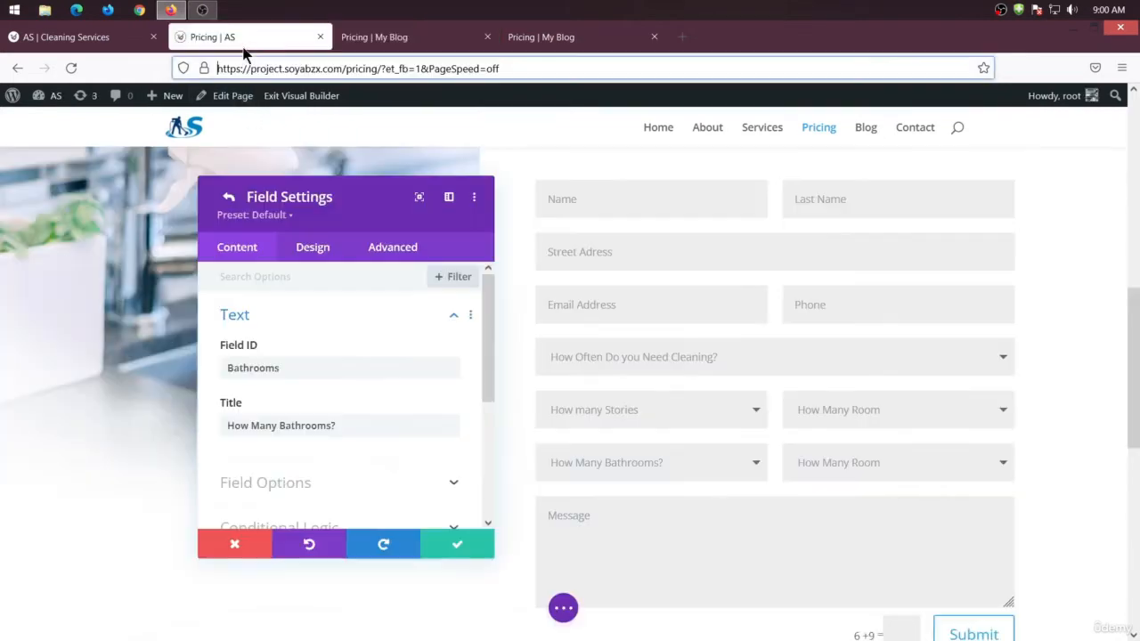
{"action": "left_click", "coordinate": [246, 43]}
{"action": "left_click", "coordinate": [227, 197]}
- Set the last duplicated Room field's title to "Appx. Sq.Ft. You Need Cleaned?", matching the reference form, and its Field ID to "Appx"
{"action": "scroll", "coordinate": [359, 470], "scroll_direction": "down", "scroll_amount": 5}
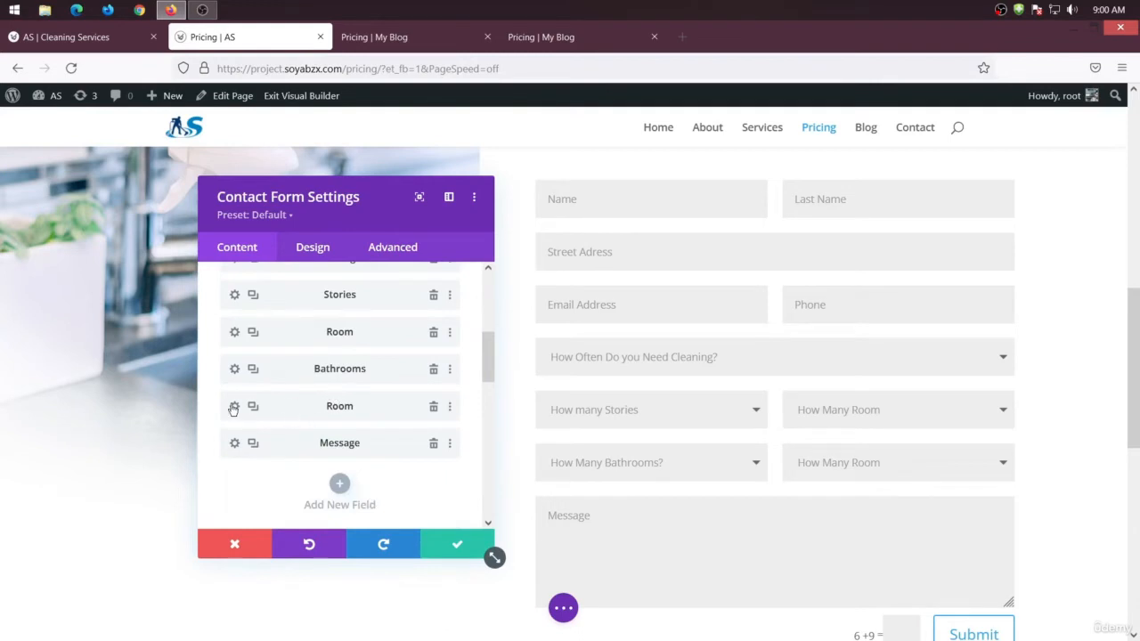
{"action": "left_click", "coordinate": [234, 407]}
{"action": "scroll", "coordinate": [314, 415], "scroll_direction": "up", "scroll_amount": 3}
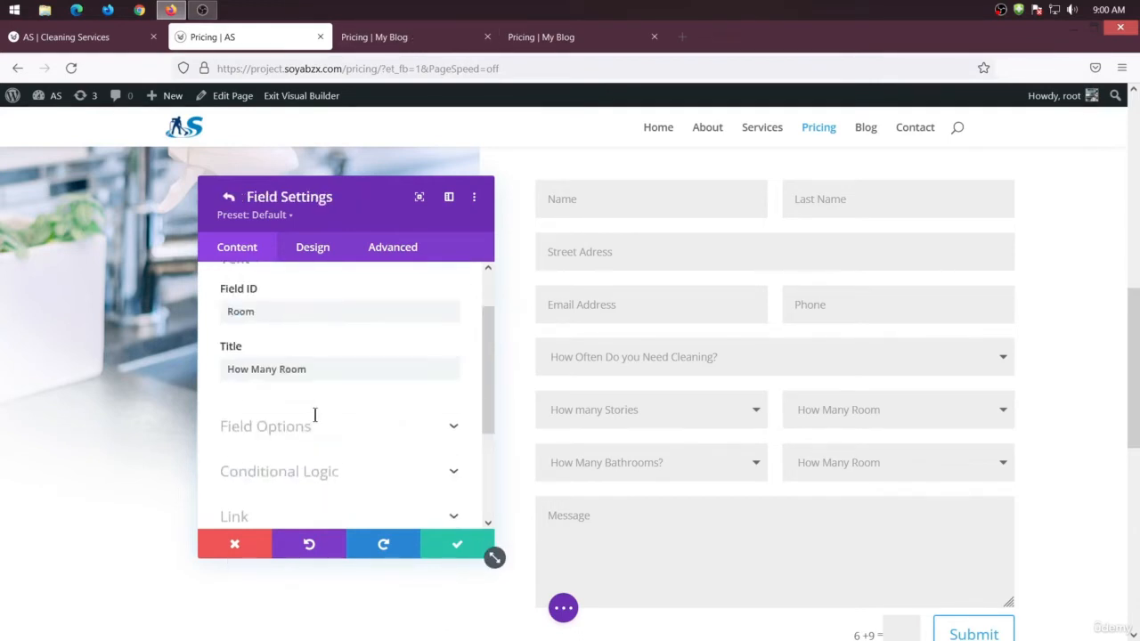
{"action": "scroll", "coordinate": [314, 415], "scroll_direction": "up", "scroll_amount": 1}
{"action": "left_click_drag", "start_coordinate": [326, 423], "coordinate": [222, 421]}
{"action": "left_click", "coordinate": [406, 45]}
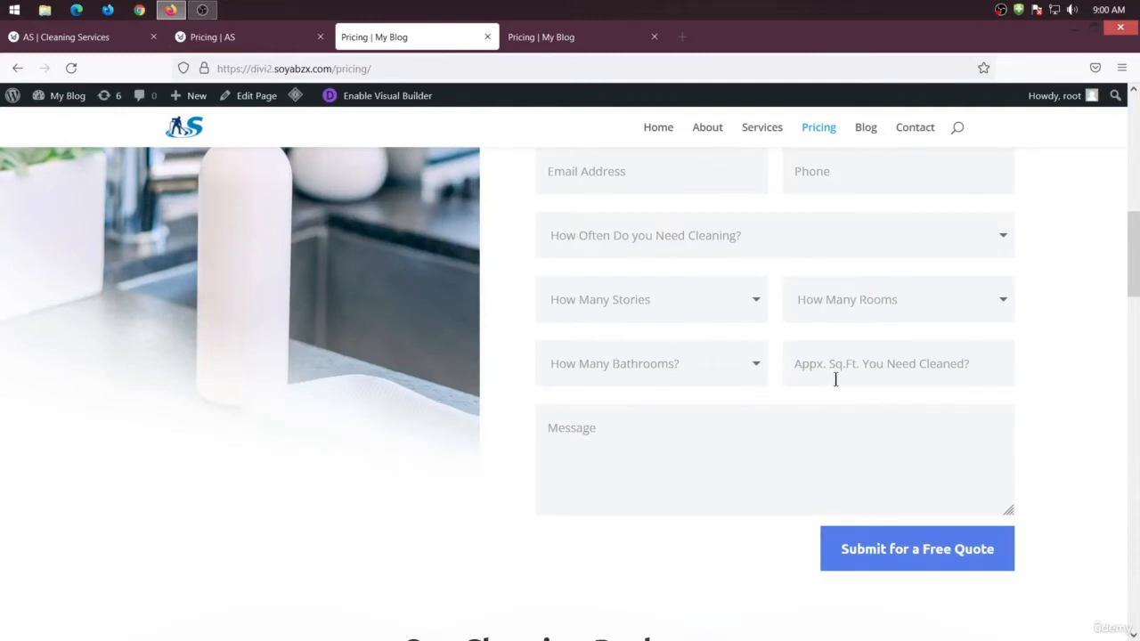
{"action": "key", "text": "ctrl+Page_Up"}
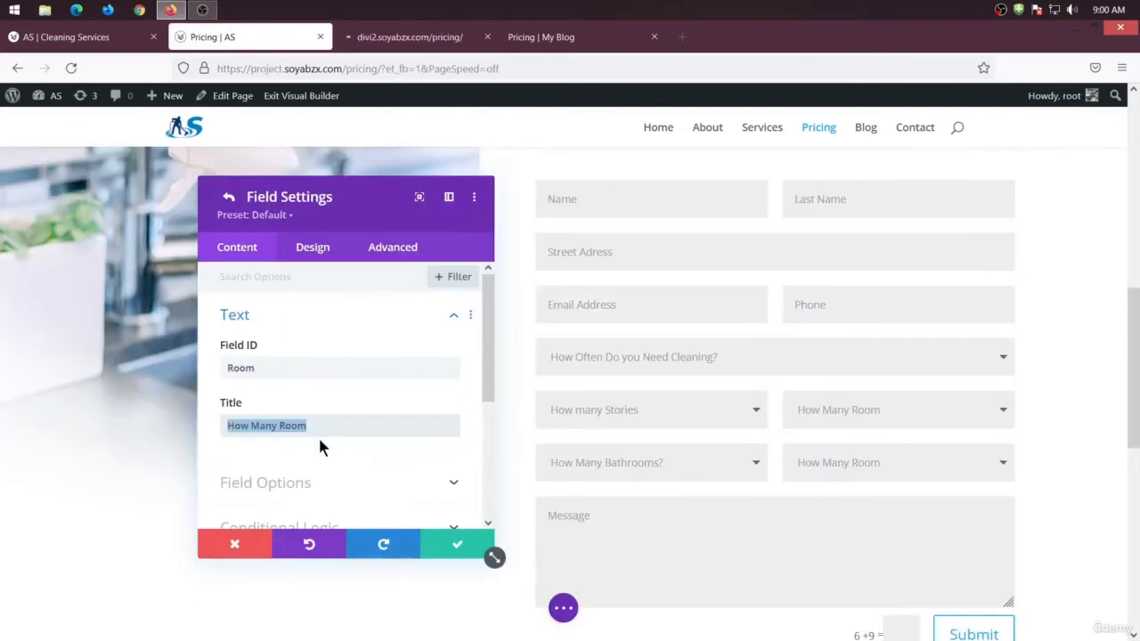
{"action": "type", "text": "Appx. Sq.Ft. You Need Cleaned?"}
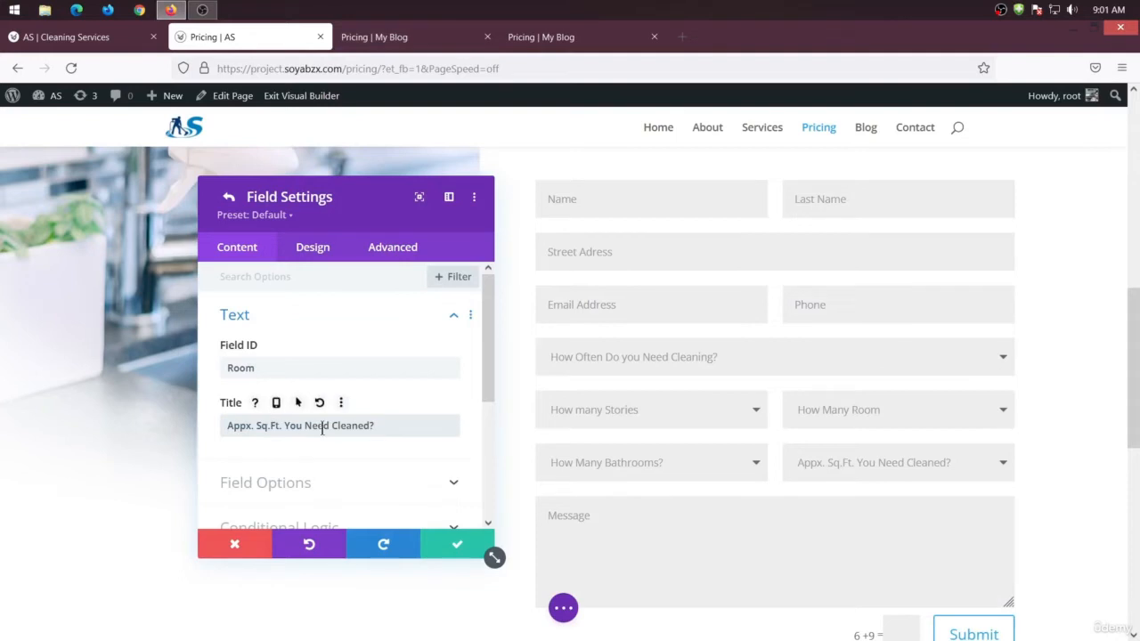
{"action": "double_click", "coordinate": [239, 426]}
{"action": "key", "text": "ctrl+c"}
{"action": "left_click_drag", "start_coordinate": [280, 368], "coordinate": [171, 368]}
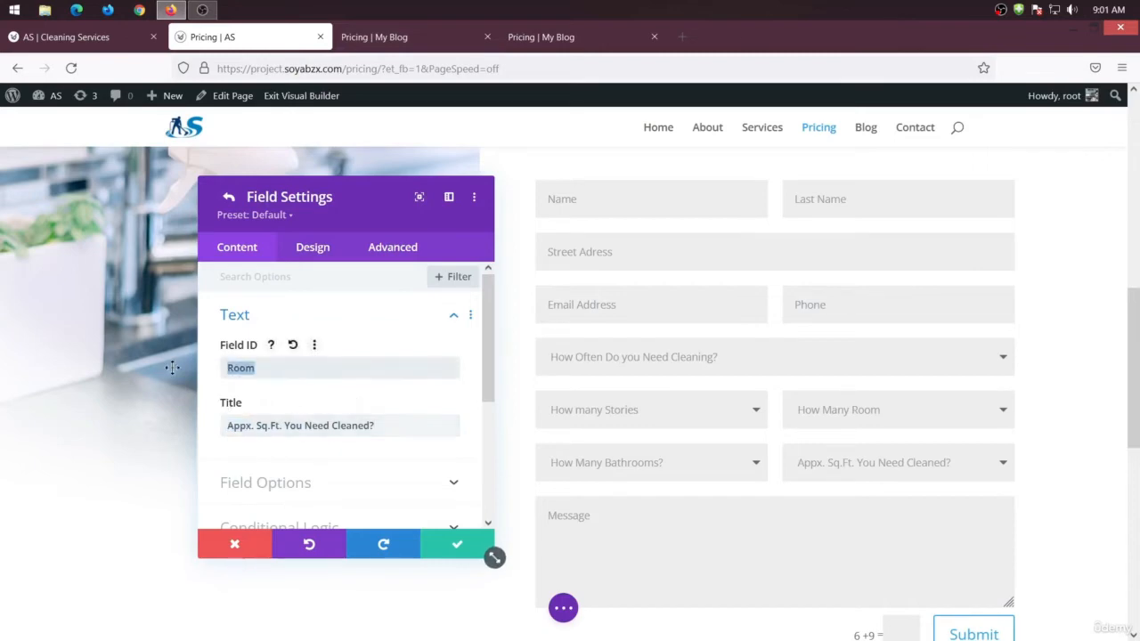
{"action": "key", "text": "ctrl+v"}
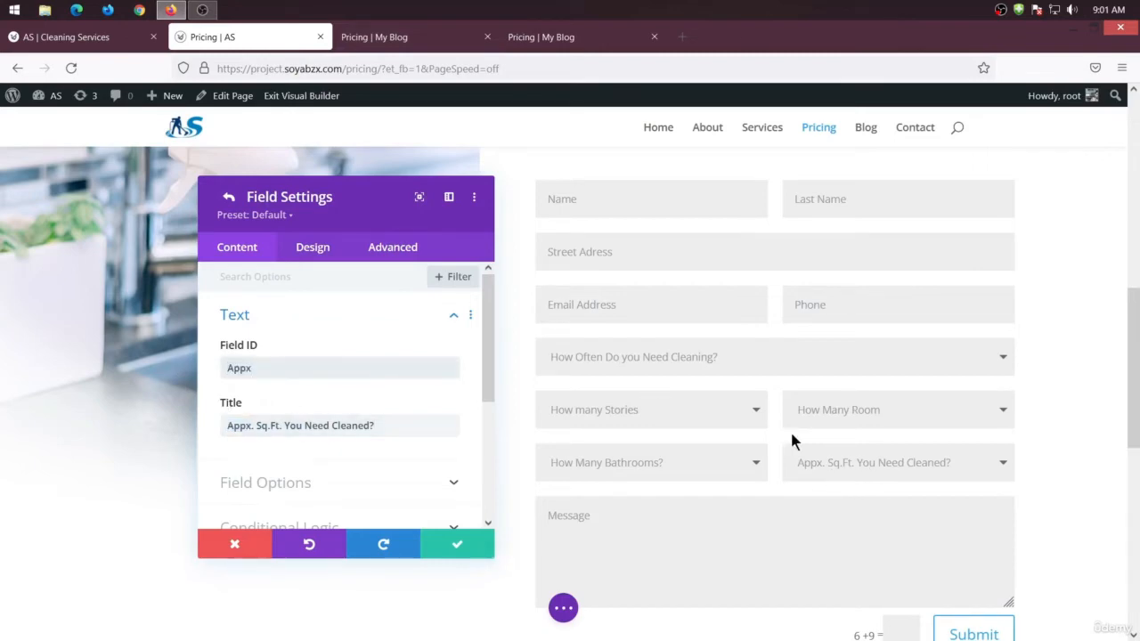
- Check the reference form's square-footage field, change the Appx field's type to Input Field, and return to the contact form settings
{"action": "left_click", "coordinate": [374, 36]}
{"action": "scroll", "coordinate": [755, 437], "scroll_direction": "down", "scroll_amount": 10}
{"action": "scroll", "coordinate": [755, 442], "scroll_direction": "up", "scroll_amount": 1}
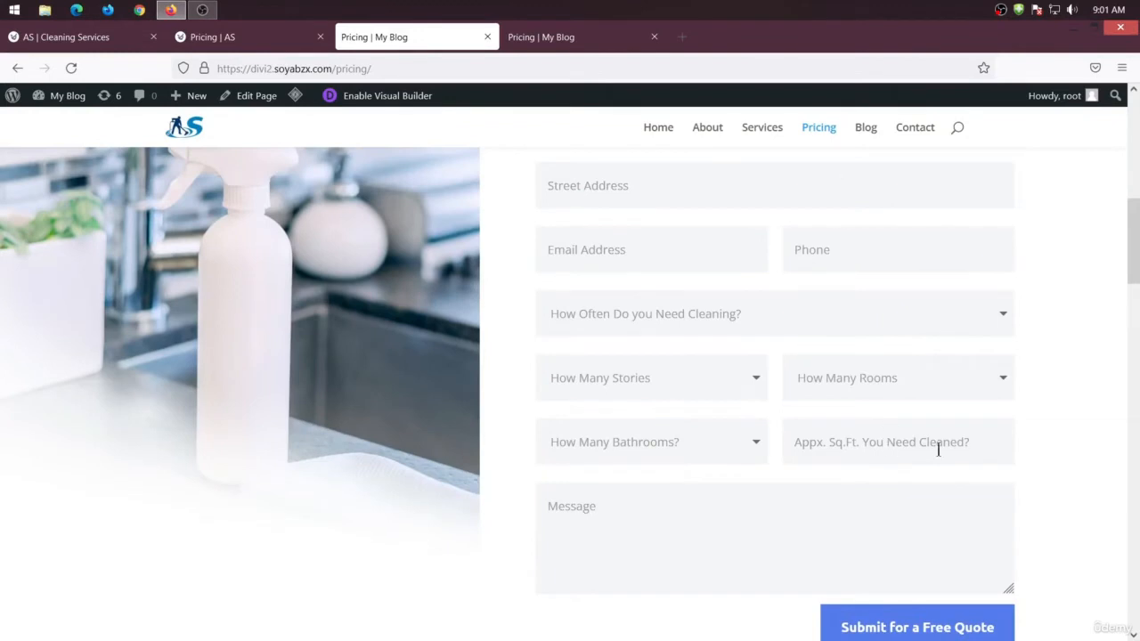
{"action": "left_click", "coordinate": [269, 42]}
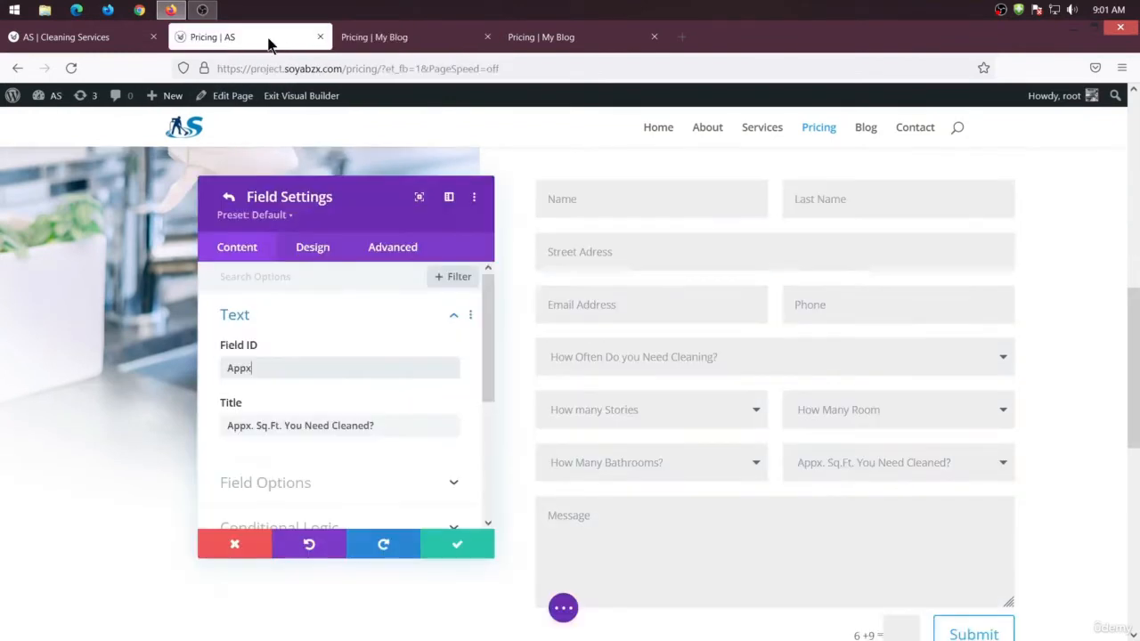
{"action": "scroll", "coordinate": [285, 430], "scroll_direction": "down", "scroll_amount": 2}
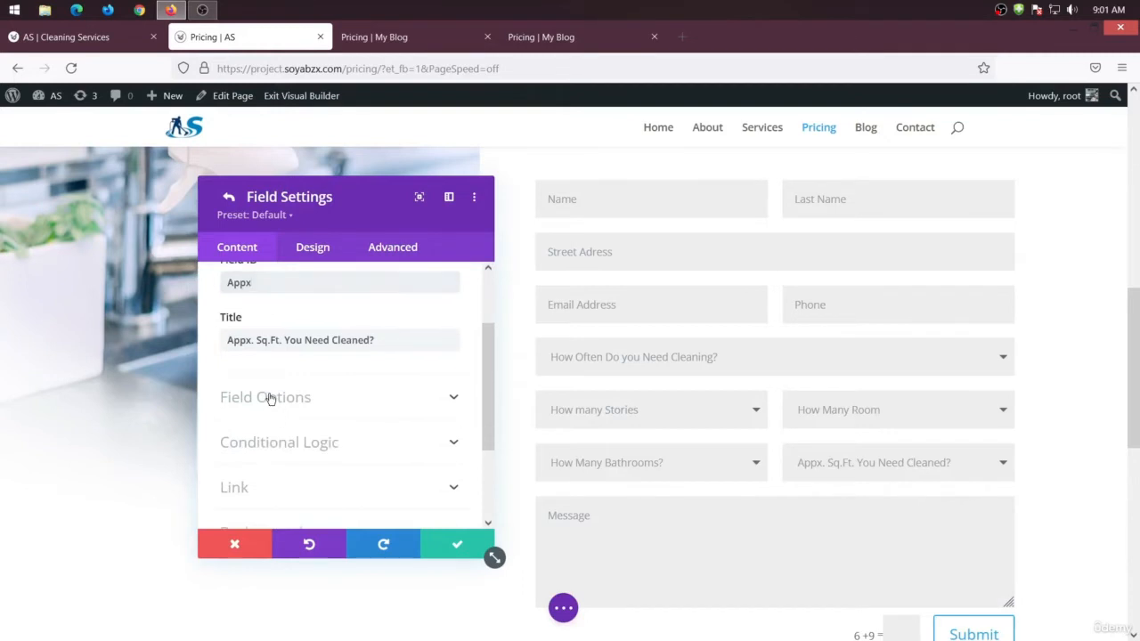
{"action": "left_click", "coordinate": [270, 398]}
{"action": "left_click", "coordinate": [280, 337]}
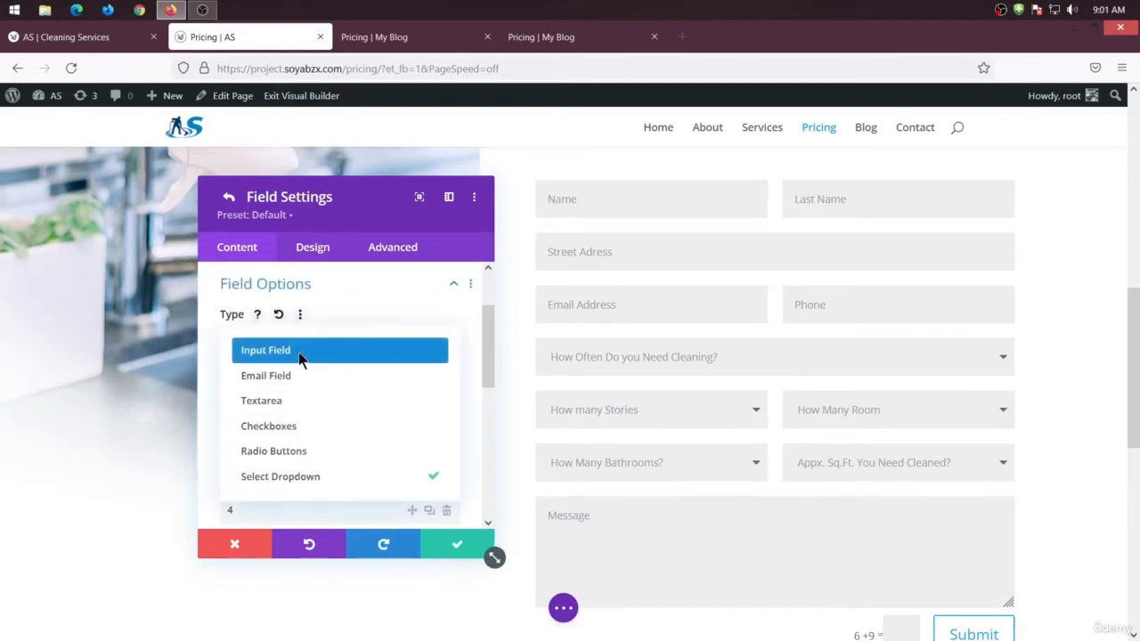
{"action": "left_click", "coordinate": [298, 352]}
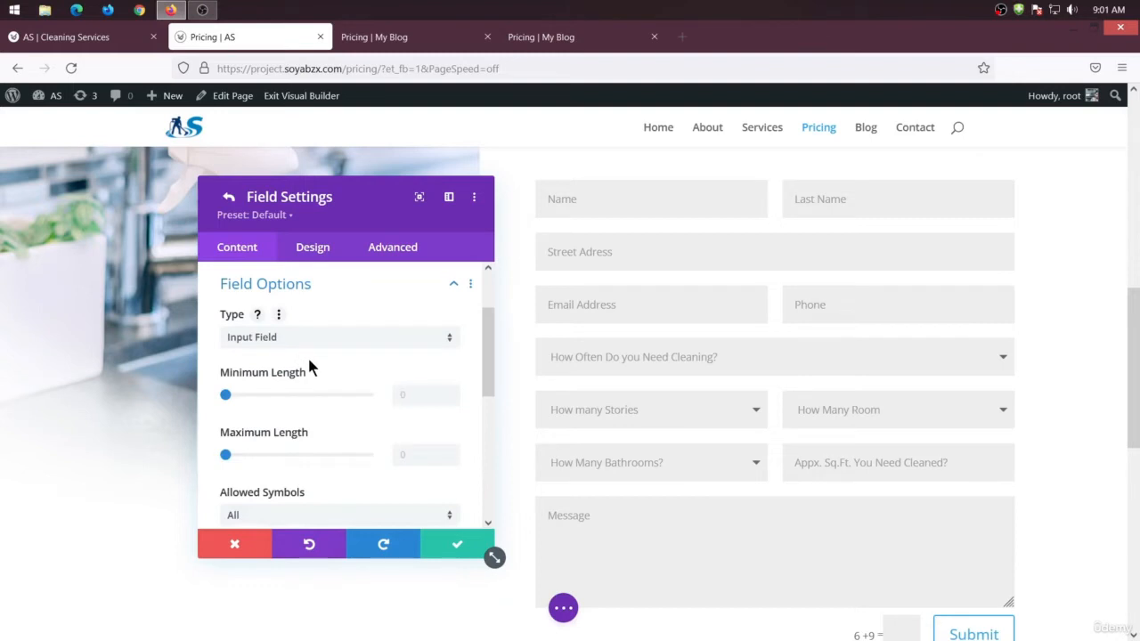
{"action": "left_click", "coordinate": [231, 204]}
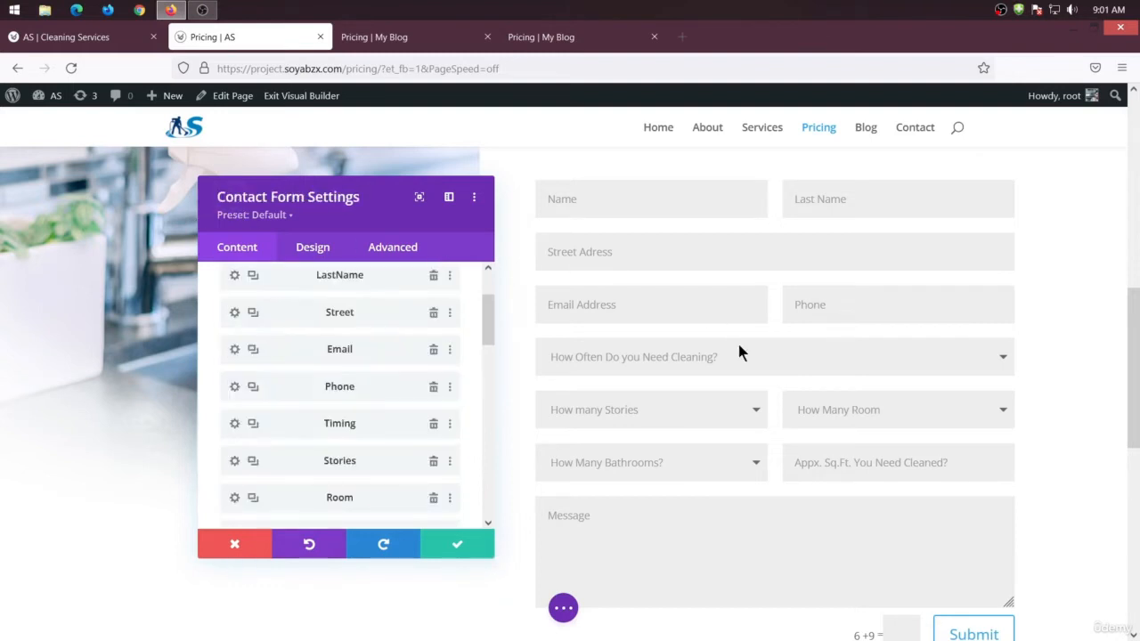
- Compare the lower part of the form with the reference and turn off Use Basic Captcha in the contact form's spam protection settings
{"action": "scroll", "coordinate": [745, 349], "scroll_direction": "down", "scroll_amount": 3}
{"action": "scroll", "coordinate": [743, 355], "scroll_direction": "up", "scroll_amount": 2}
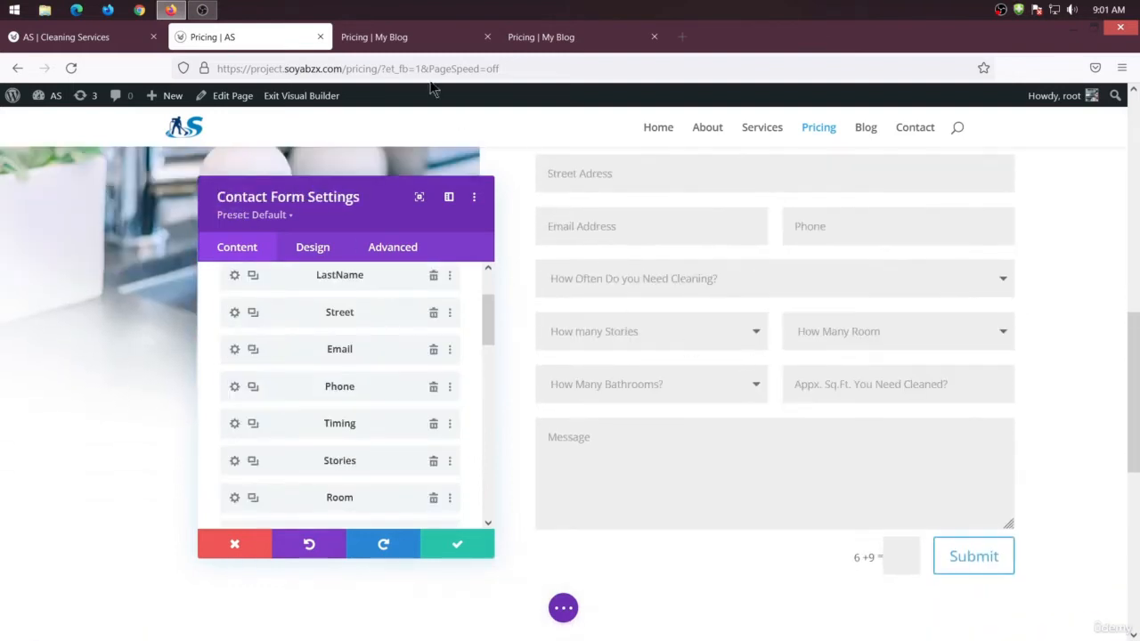
{"action": "left_click", "coordinate": [387, 45]}
{"action": "scroll", "coordinate": [601, 348], "scroll_direction": "down", "scroll_amount": 1}
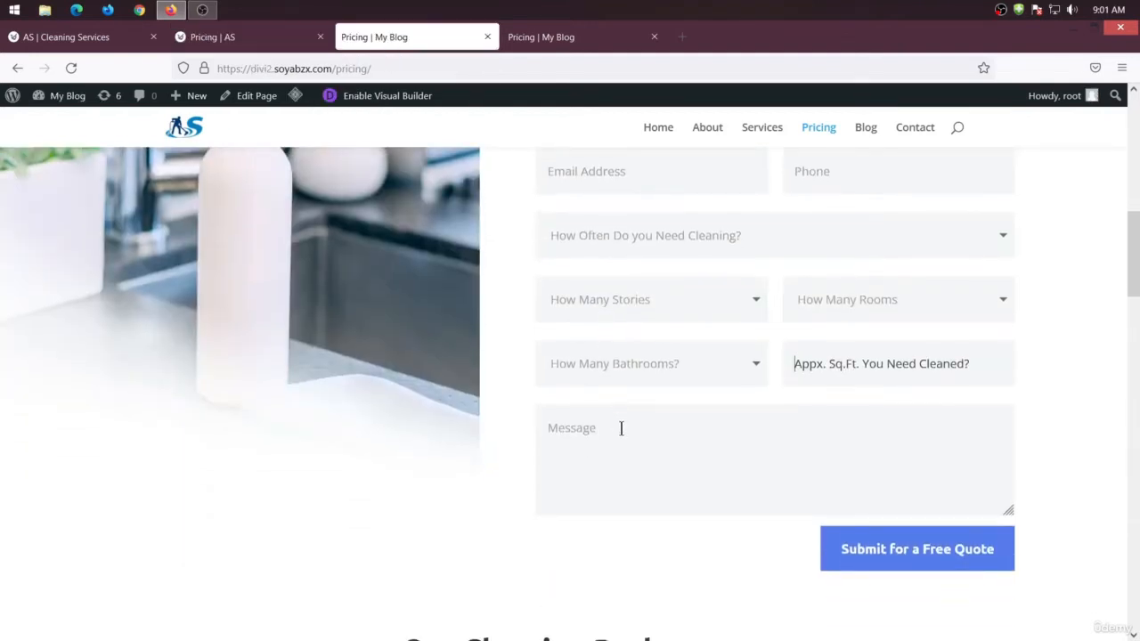
{"action": "scroll", "coordinate": [699, 481], "scroll_direction": "down", "scroll_amount": 2}
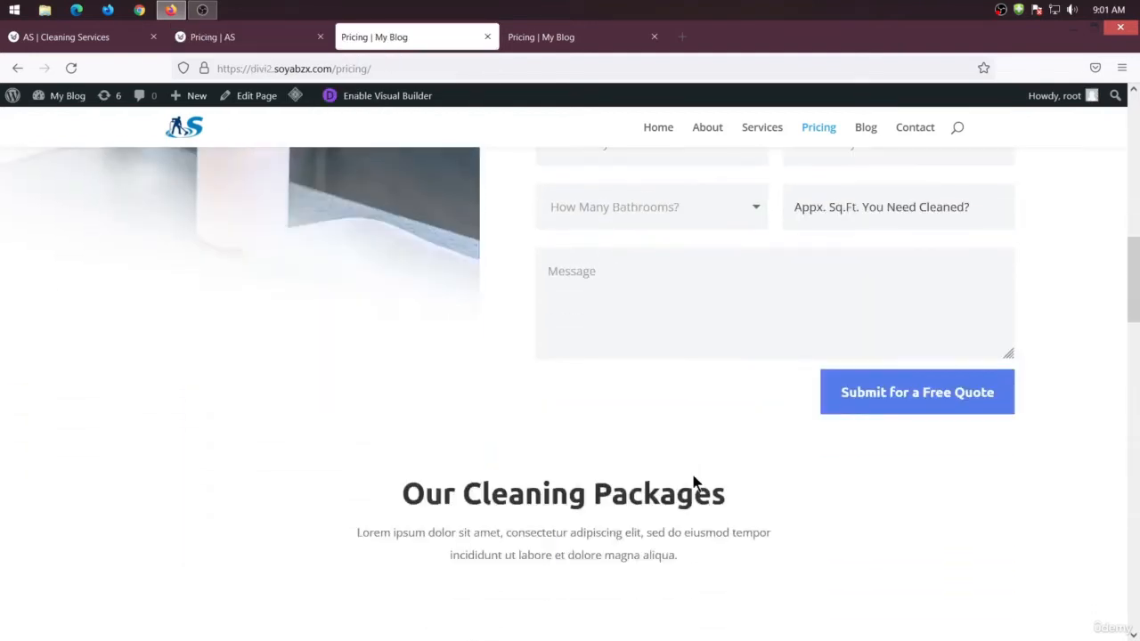
{"action": "left_click", "coordinate": [243, 36]}
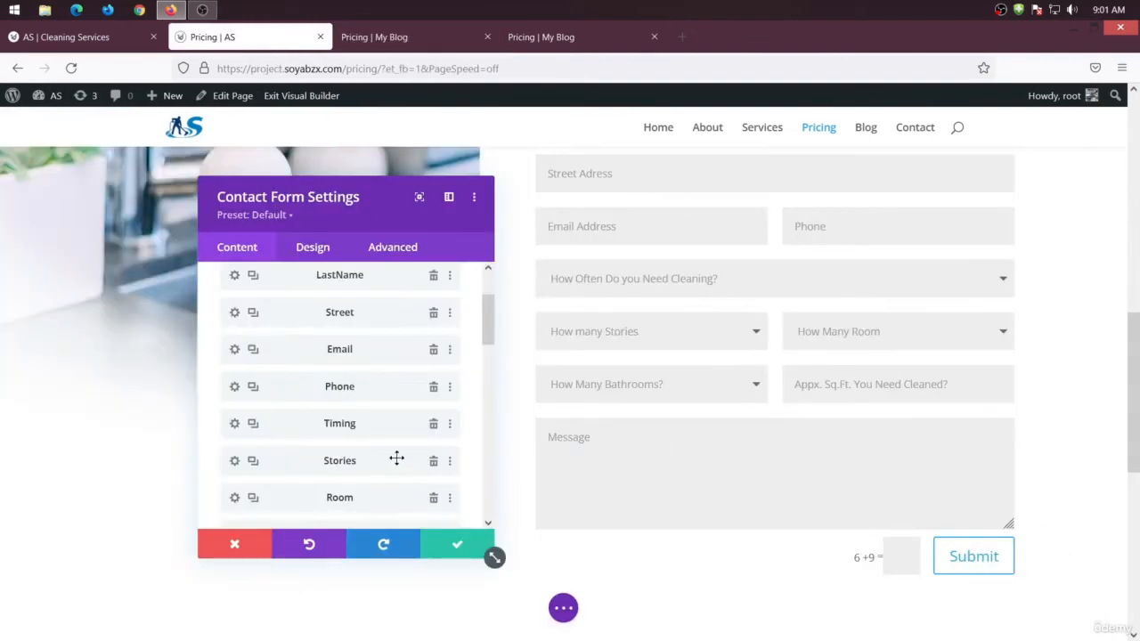
{"action": "scroll", "coordinate": [279, 347], "scroll_direction": "down", "scroll_amount": 5}
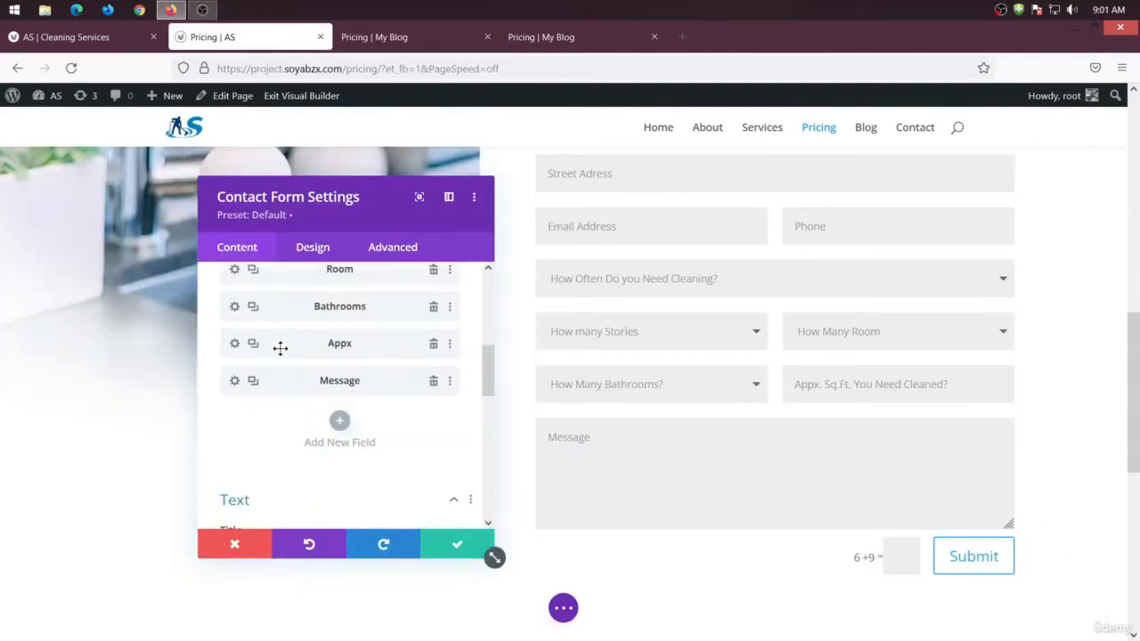
{"action": "scroll", "coordinate": [405, 408], "scroll_direction": "up", "scroll_amount": 4}
{"action": "scroll", "coordinate": [405, 409], "scroll_direction": "down", "scroll_amount": 5}
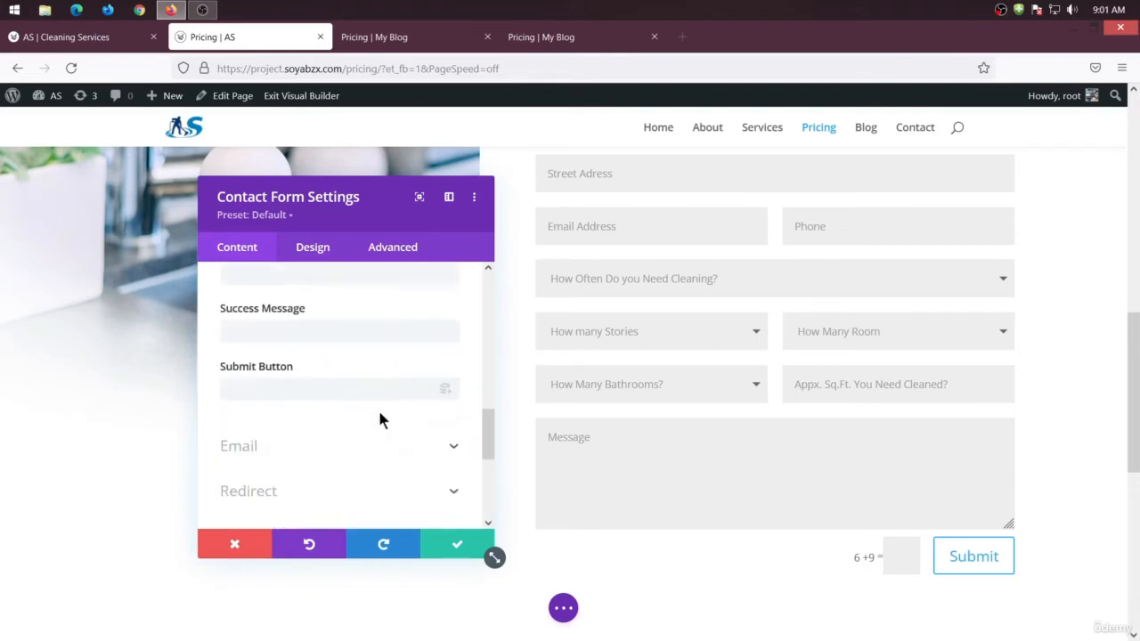
{"action": "scroll", "coordinate": [320, 491], "scroll_direction": "down", "scroll_amount": 1}
{"action": "left_click", "coordinate": [310, 447]}
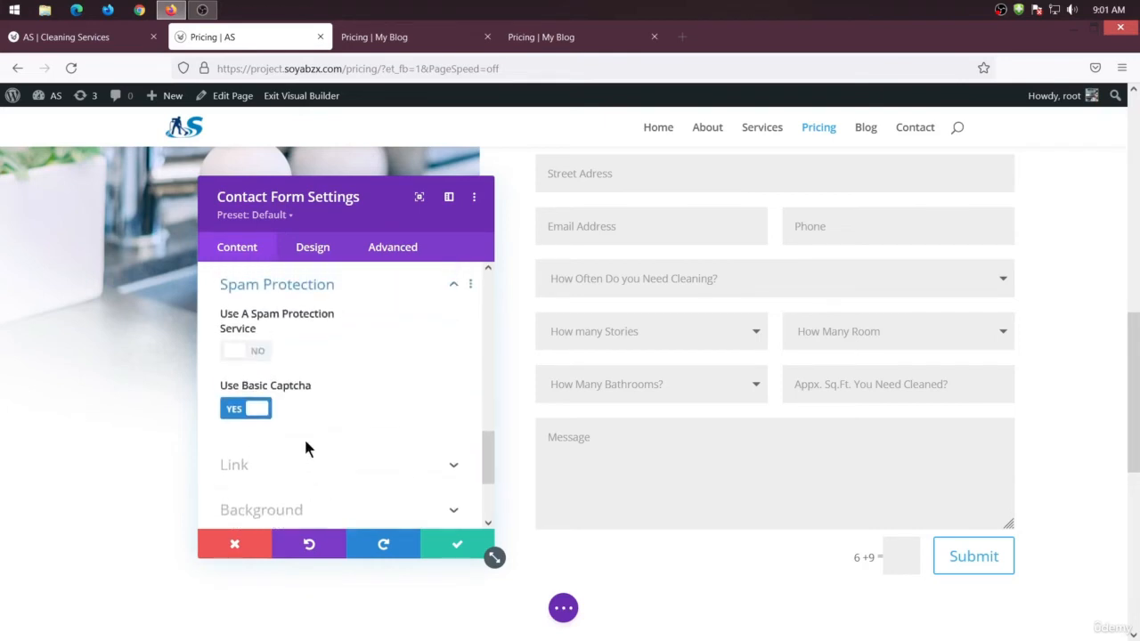
{"action": "left_click", "coordinate": [233, 408]}
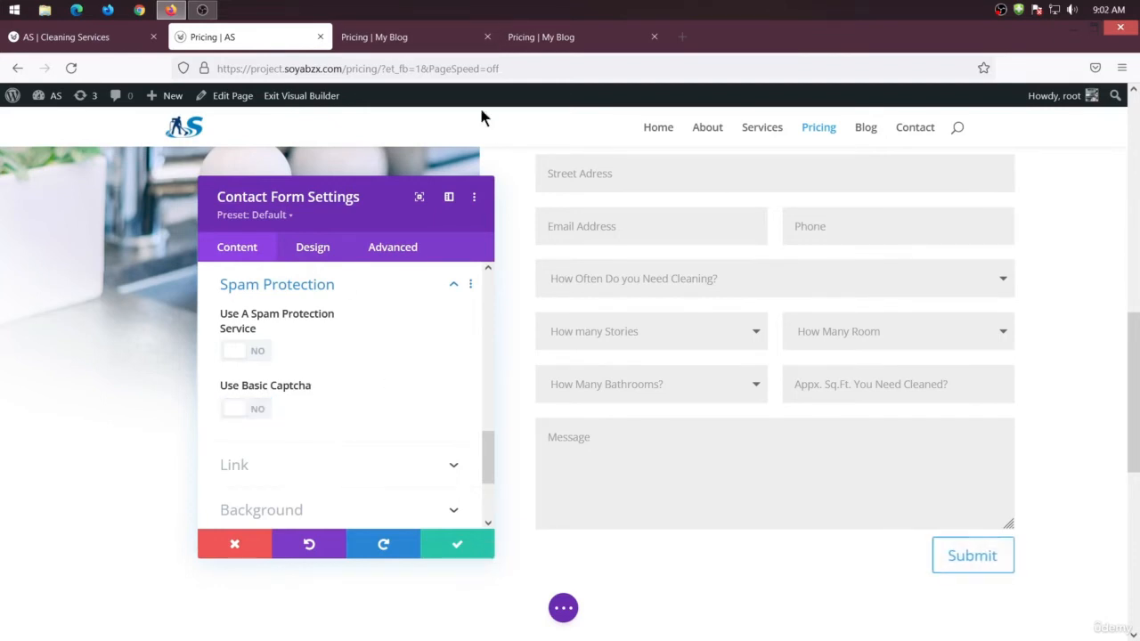
- Check the reference form's submit button and set the contact form's Submit Button text to "Submit for a Free Quote"
{"action": "left_click", "coordinate": [433, 36]}
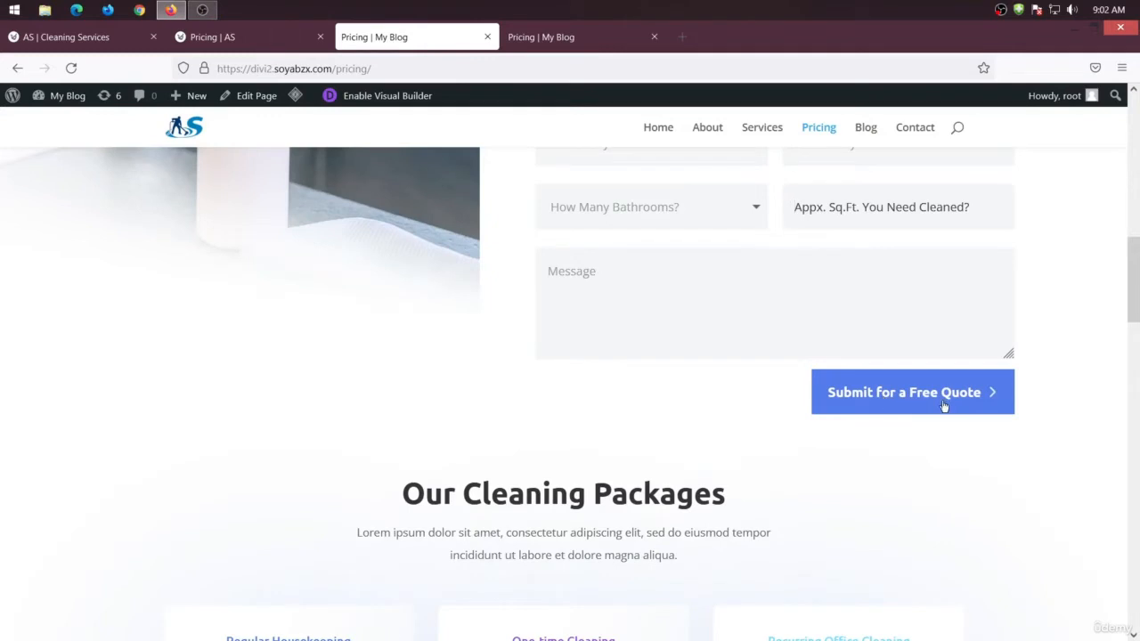
{"action": "left_click", "coordinate": [222, 36]}
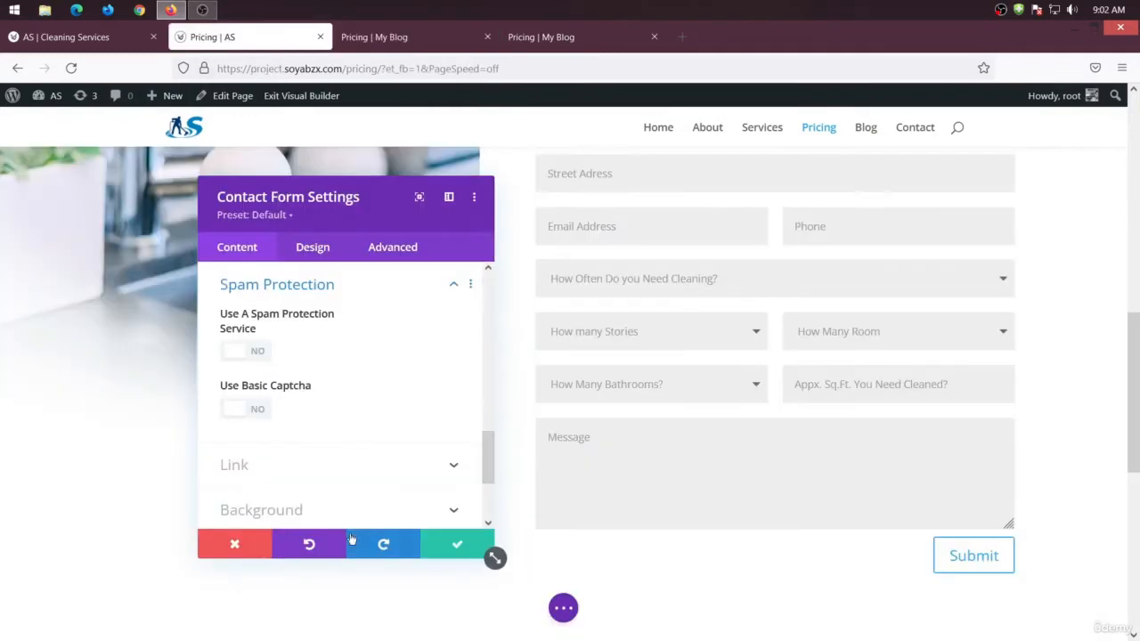
{"action": "scroll", "coordinate": [338, 427], "scroll_direction": "up", "scroll_amount": 5}
{"action": "scroll", "coordinate": [282, 461], "scroll_direction": "down", "scroll_amount": 1}
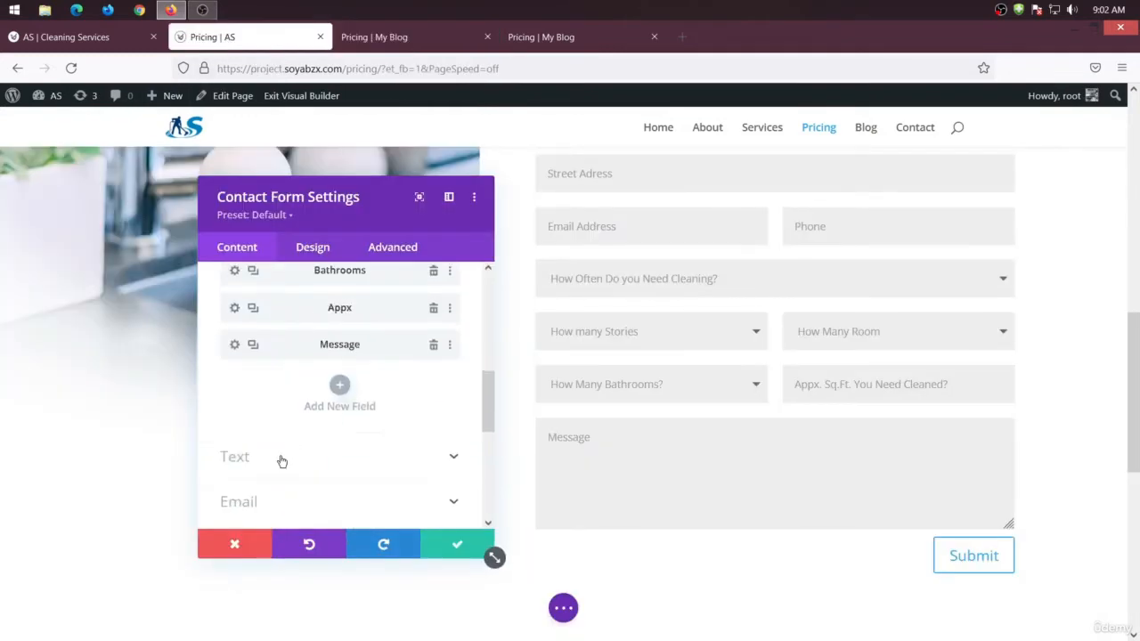
{"action": "left_click", "coordinate": [282, 460]}
{"action": "scroll", "coordinate": [294, 454], "scroll_direction": "down", "scroll_amount": 2}
{"action": "scroll", "coordinate": [305, 449], "scroll_direction": "down", "scroll_amount": 1}
{"action": "left_click", "coordinate": [276, 374]}
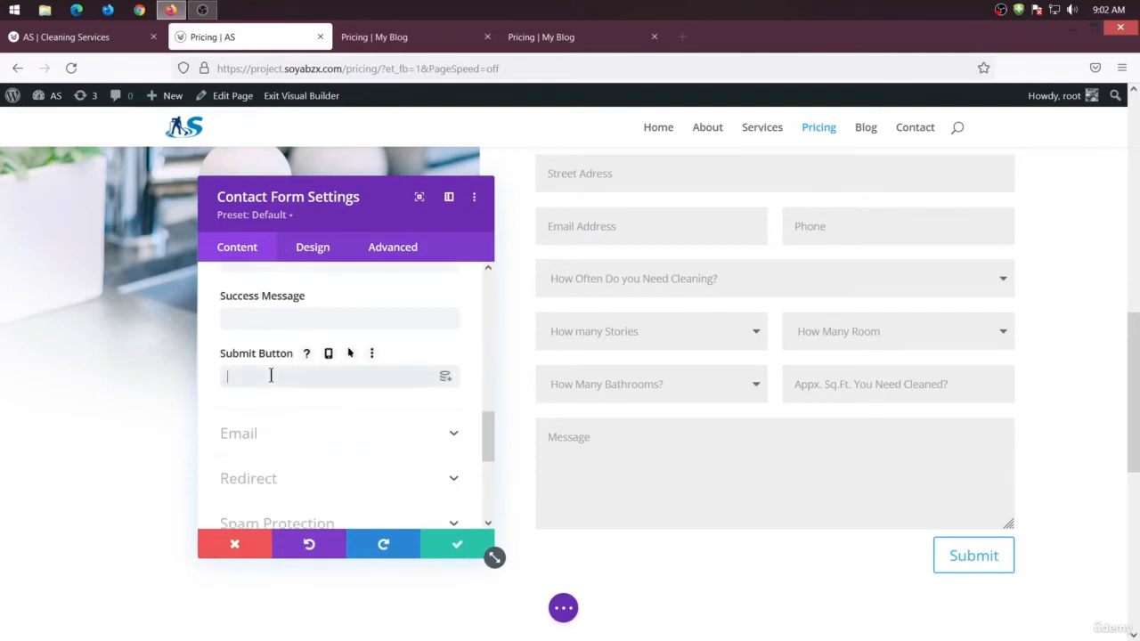
{"action": "left_click", "coordinate": [416, 37]}
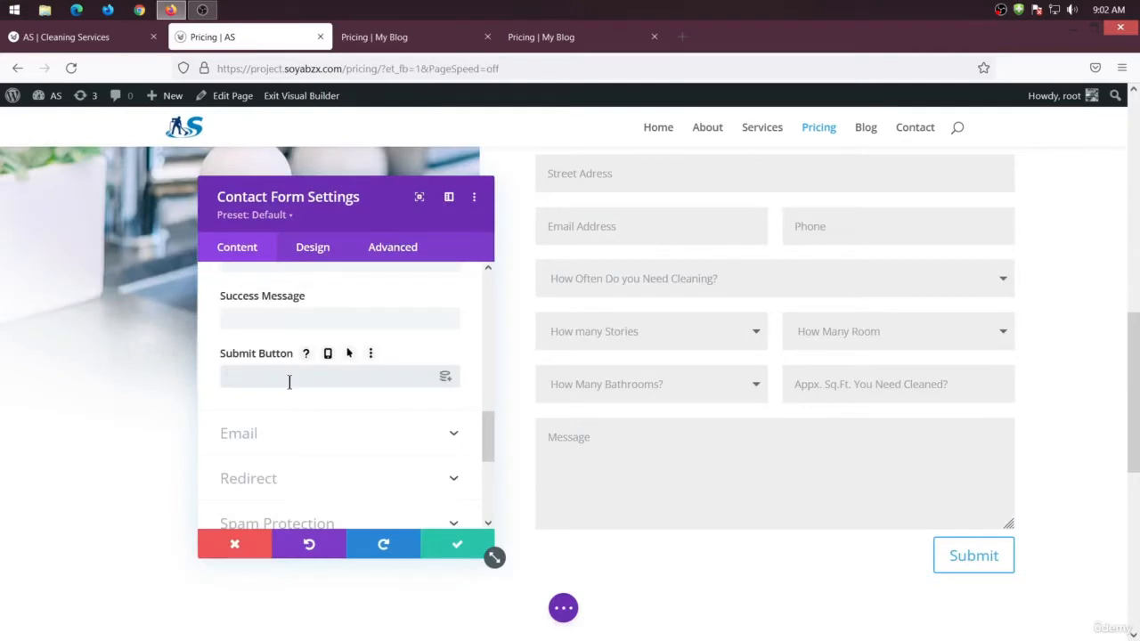
{"action": "type", "text": "Submit for a Free Quote"}
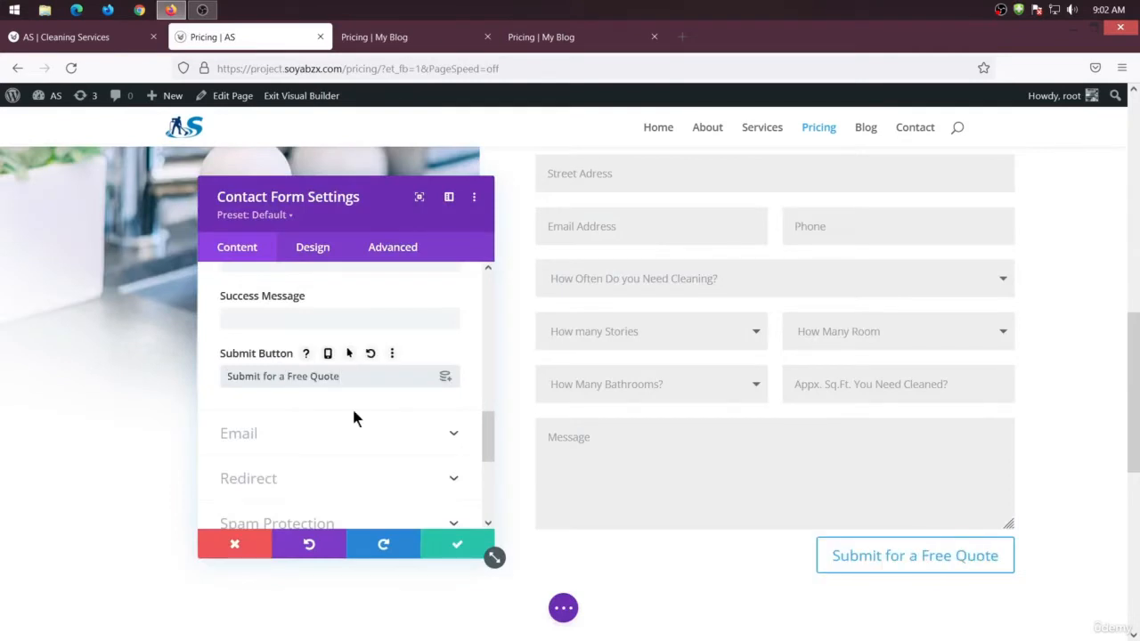
- Check the reference submit button's styling, then enable custom styles for the contact form's button and set its text size to 18px
{"action": "left_click", "coordinate": [422, 36]}
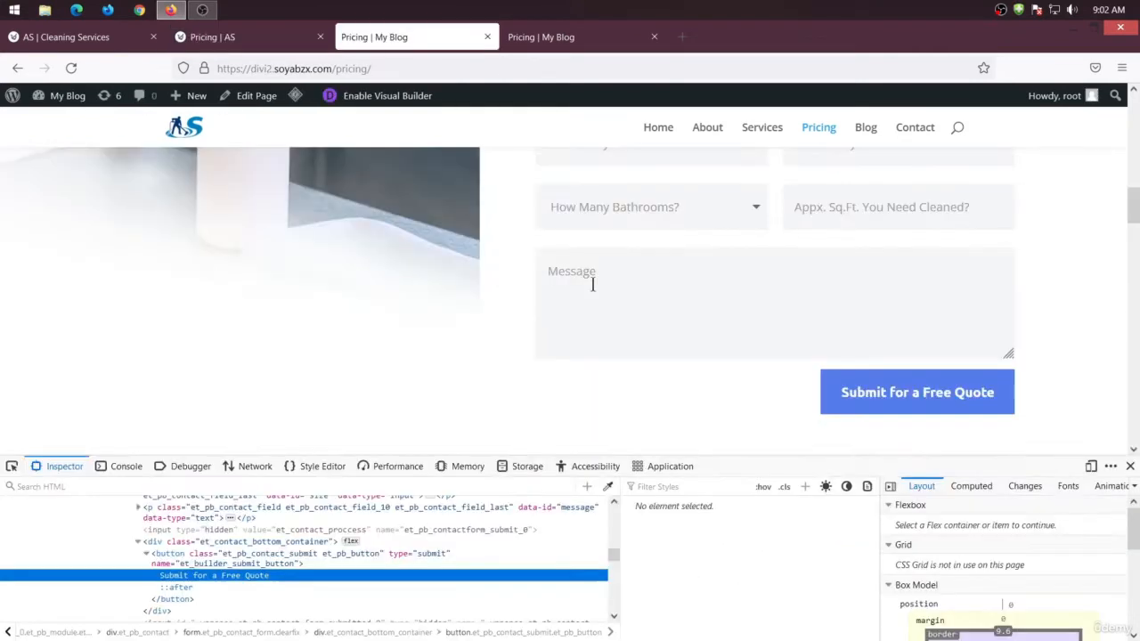
{"action": "left_click", "coordinate": [257, 36]}
{"action": "left_click", "coordinate": [308, 248]}
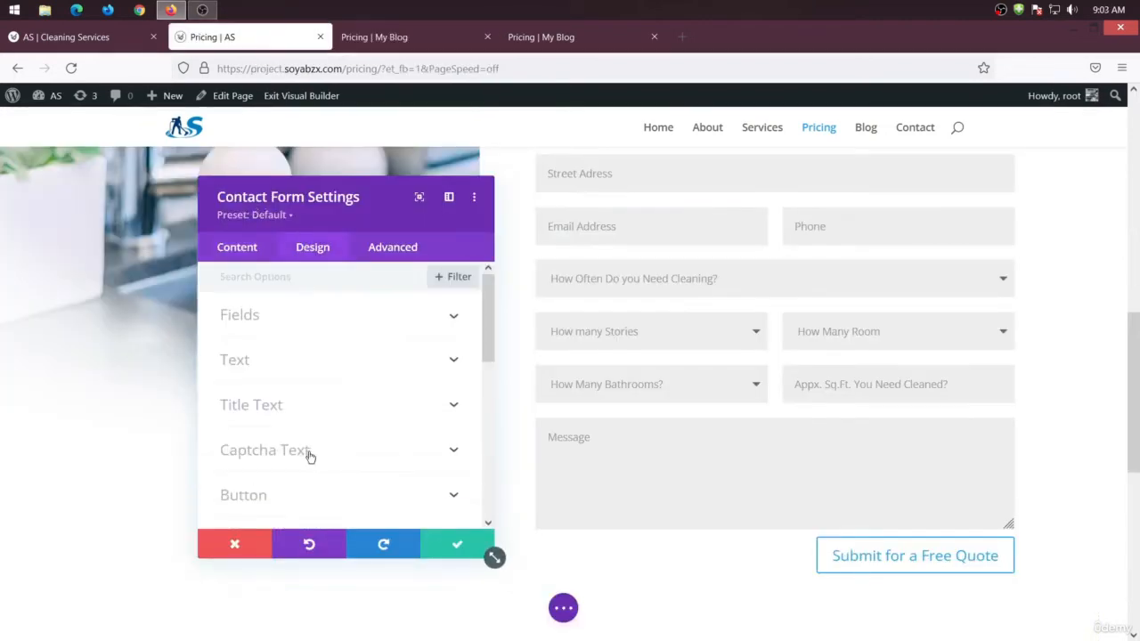
{"action": "left_click", "coordinate": [301, 495]}
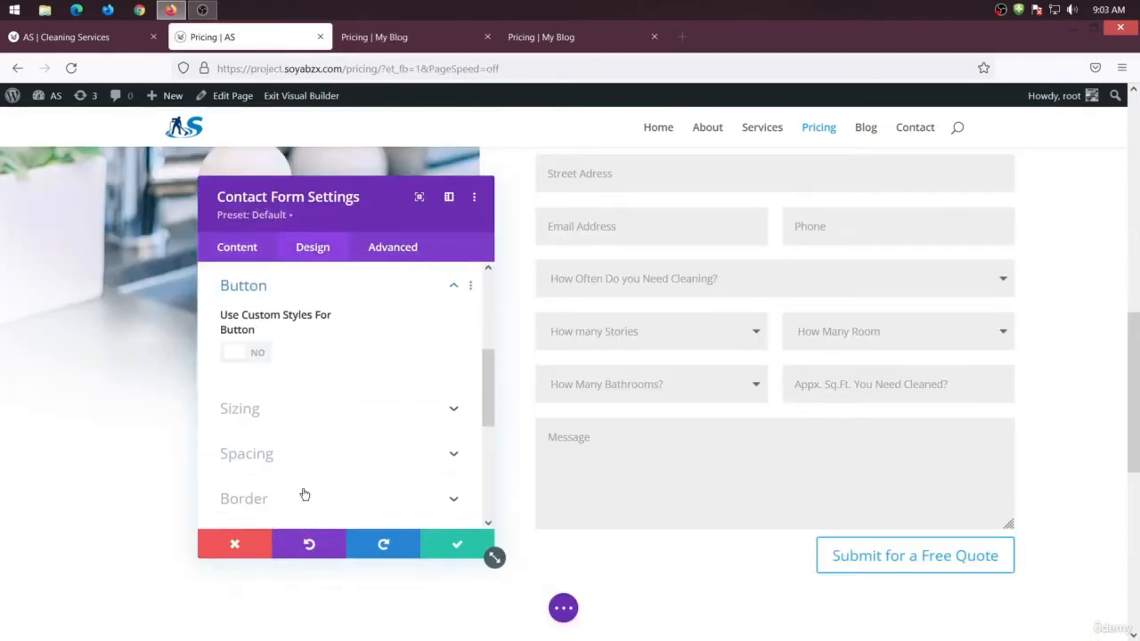
{"action": "left_click", "coordinate": [254, 351]}
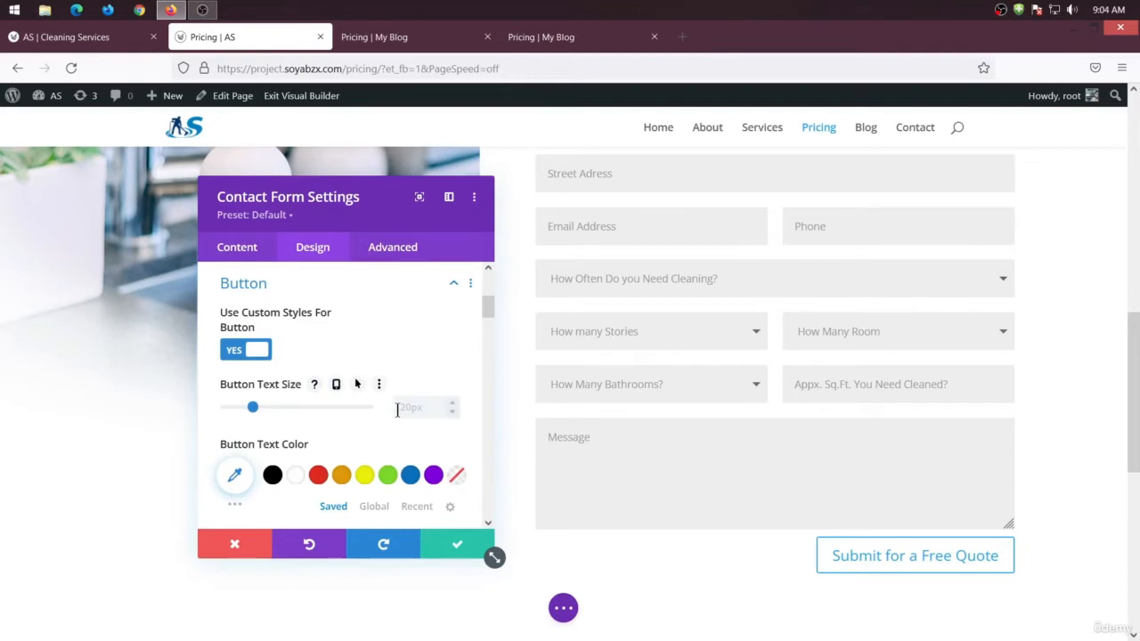
{"action": "type", "text": "18"}
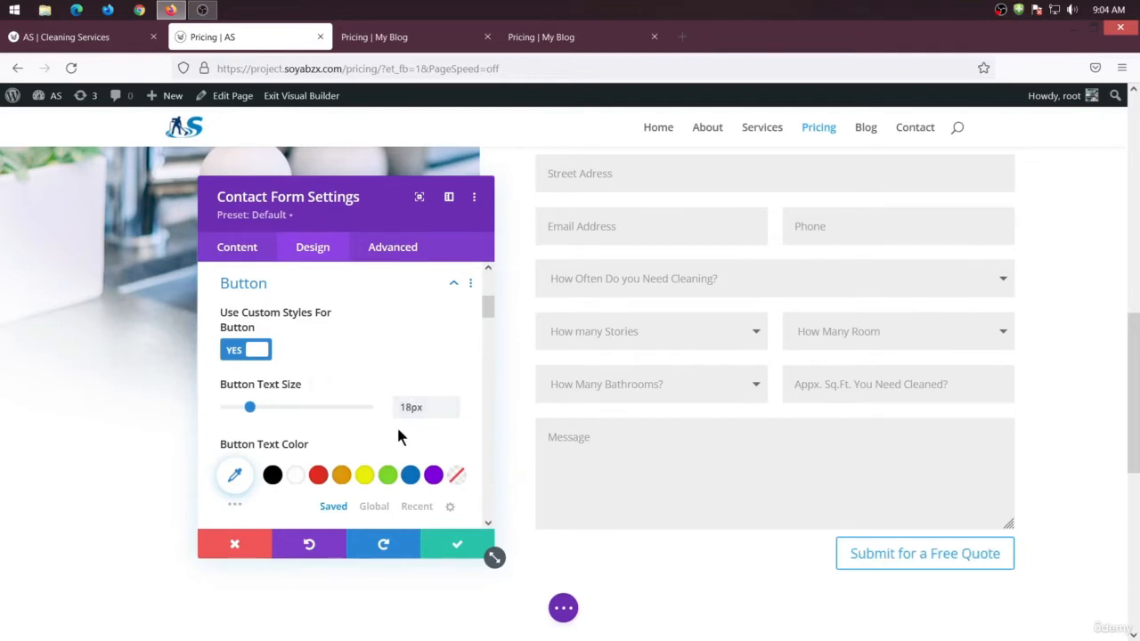
- Set the submit button's text color to white and bring up its background color setting
{"action": "scroll", "coordinate": [330, 428], "scroll_direction": "down", "scroll_amount": 2}
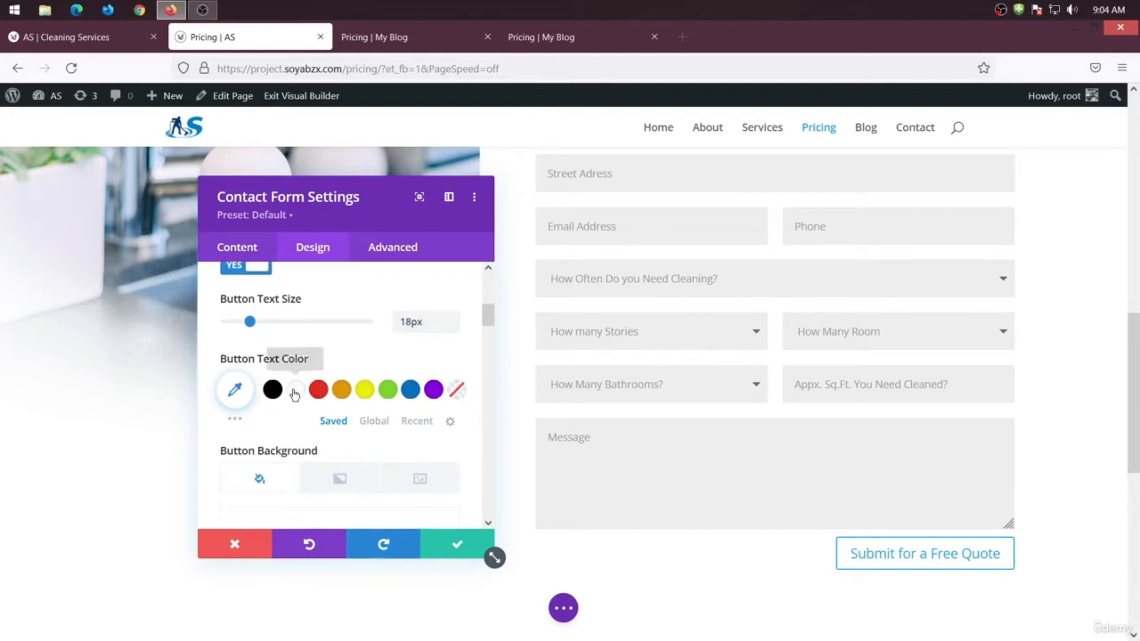
{"action": "left_click", "coordinate": [295, 392]}
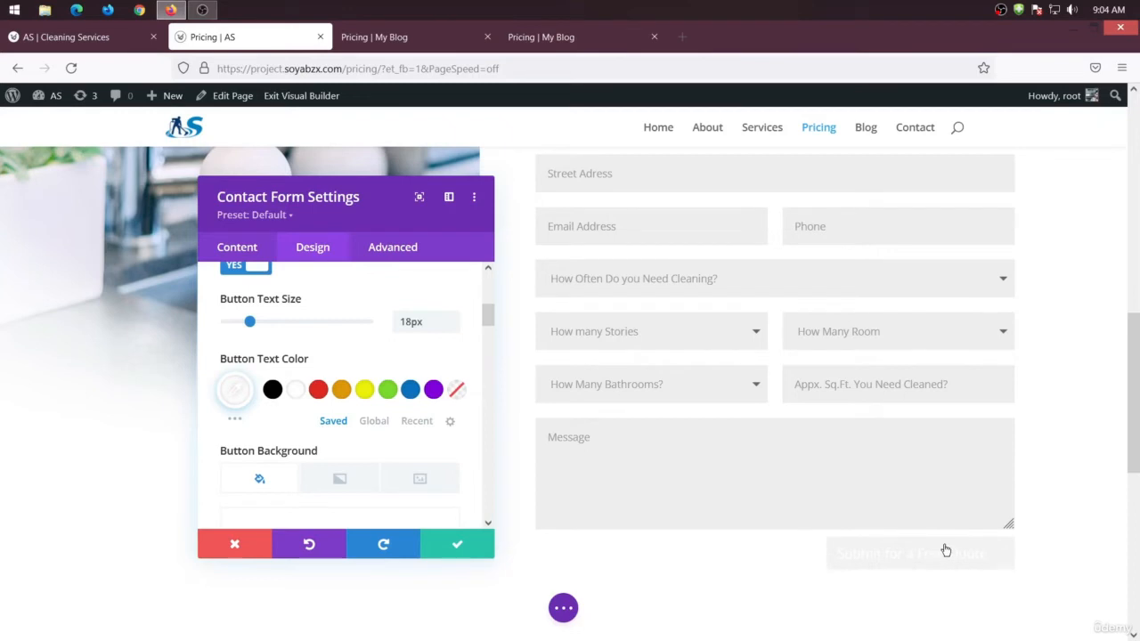
{"action": "scroll", "coordinate": [285, 437], "scroll_direction": "down", "scroll_amount": 2}
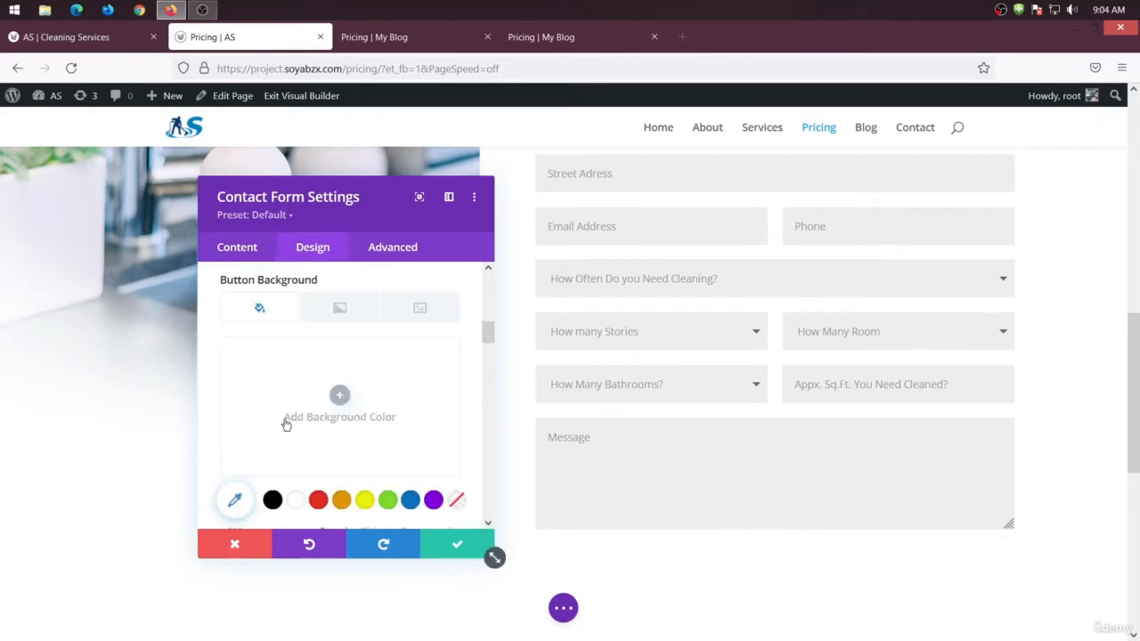
- Launch the pixie color picker and sample the blue of the "Submit for a Free Quote" button on the reference Pricing page
{"action": "left_click", "coordinate": [405, 36]}
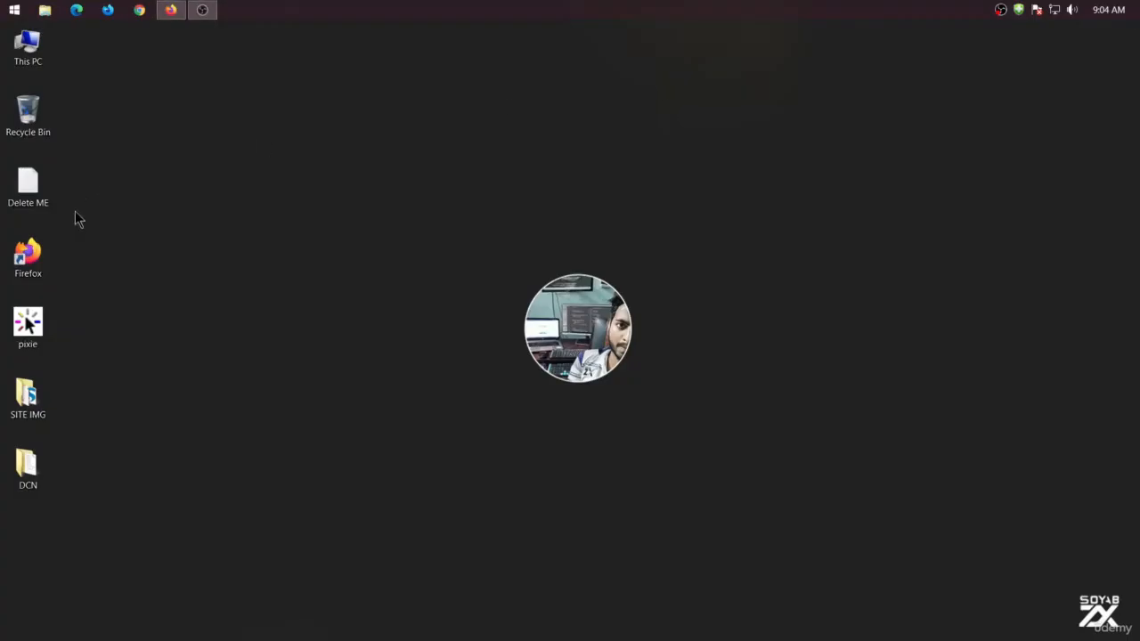
{"action": "double_click", "coordinate": [28, 325]}
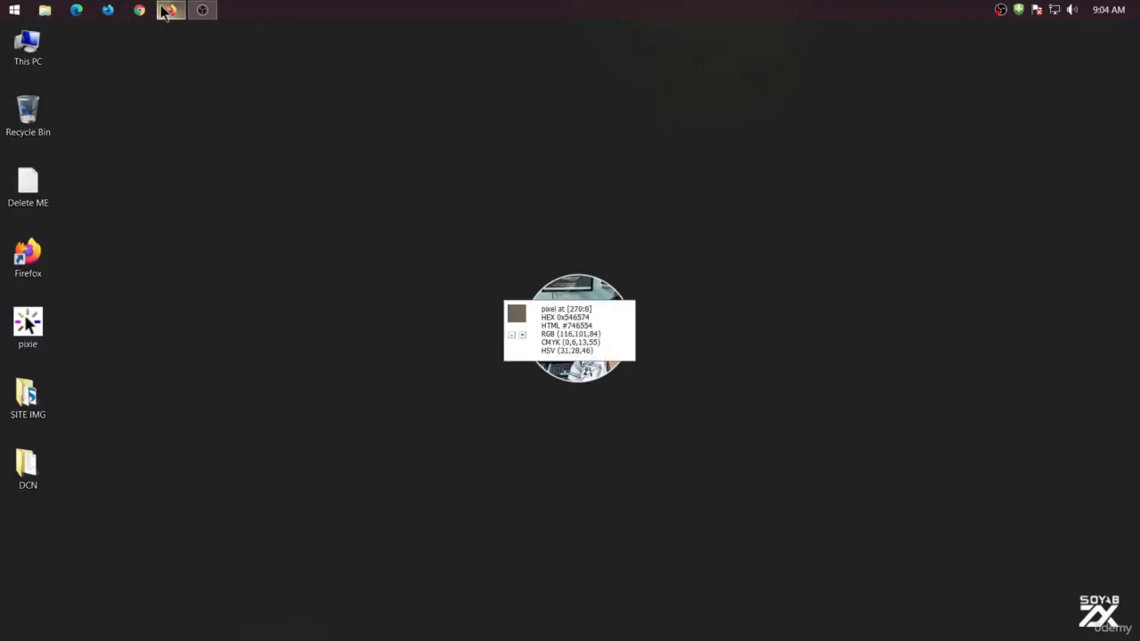
{"action": "left_click", "coordinate": [168, 9]}
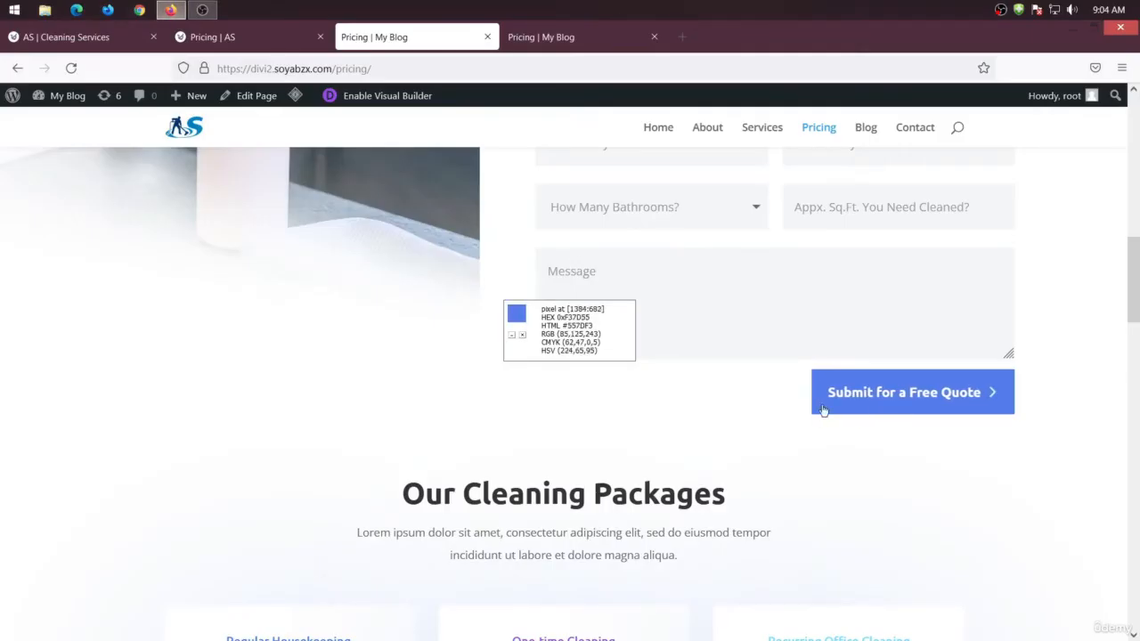
{"action": "left_click", "coordinate": [254, 36]}
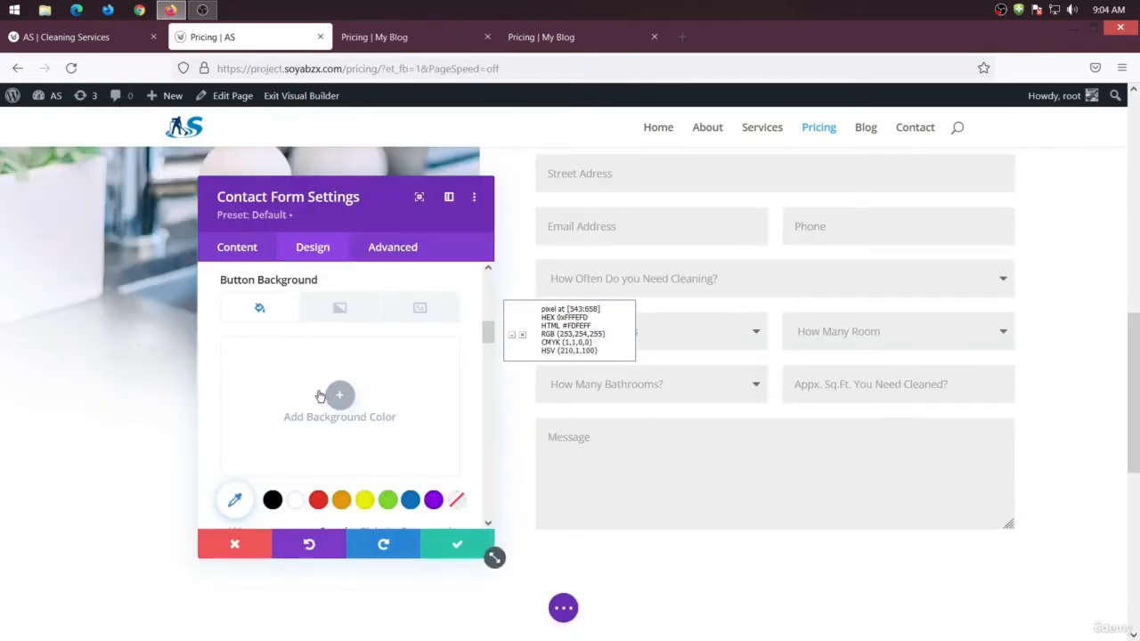
- Set the contact form's button background color to #557DF3
{"action": "left_click", "coordinate": [338, 395]}
{"action": "left_click", "coordinate": [265, 353]}
{"action": "type", "text": "557DF3"}
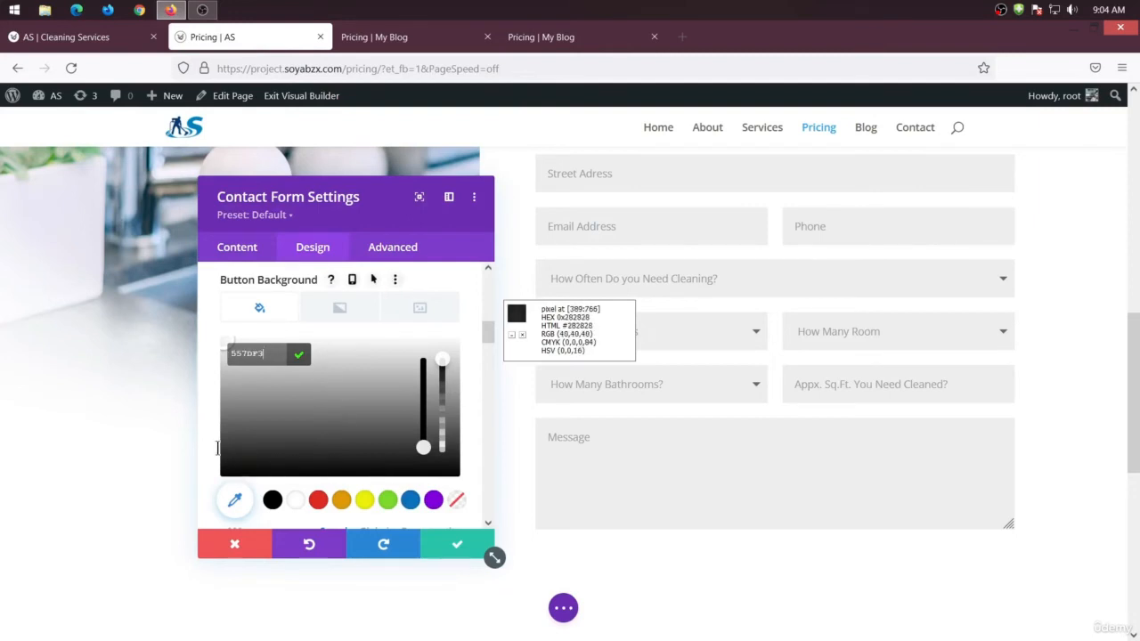
{"action": "key", "text": "Return"}
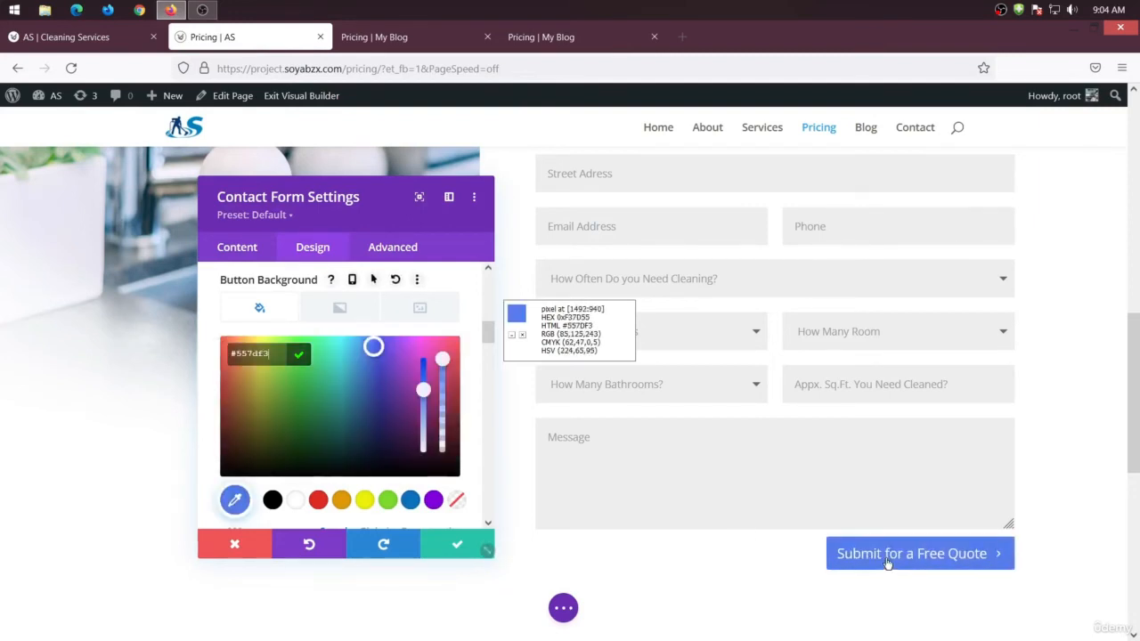
- Compare the submit button with the reference Pricing page and set the button border width to 10px
{"action": "scroll", "coordinate": [310, 433], "scroll_direction": "down", "scroll_amount": 1}
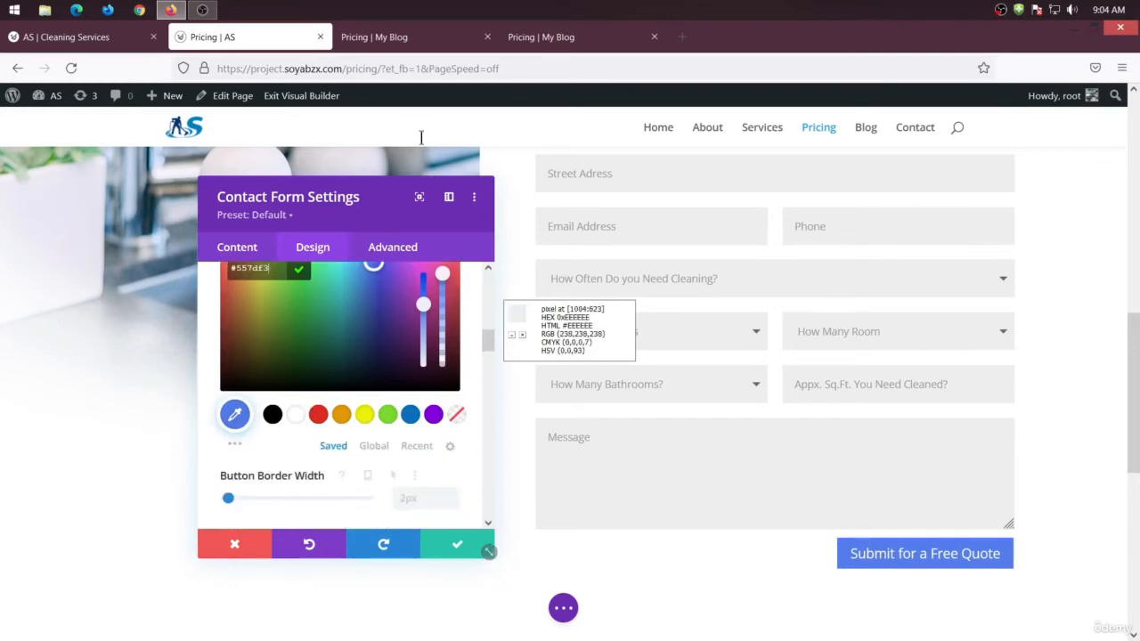
{"action": "left_click", "coordinate": [391, 37]}
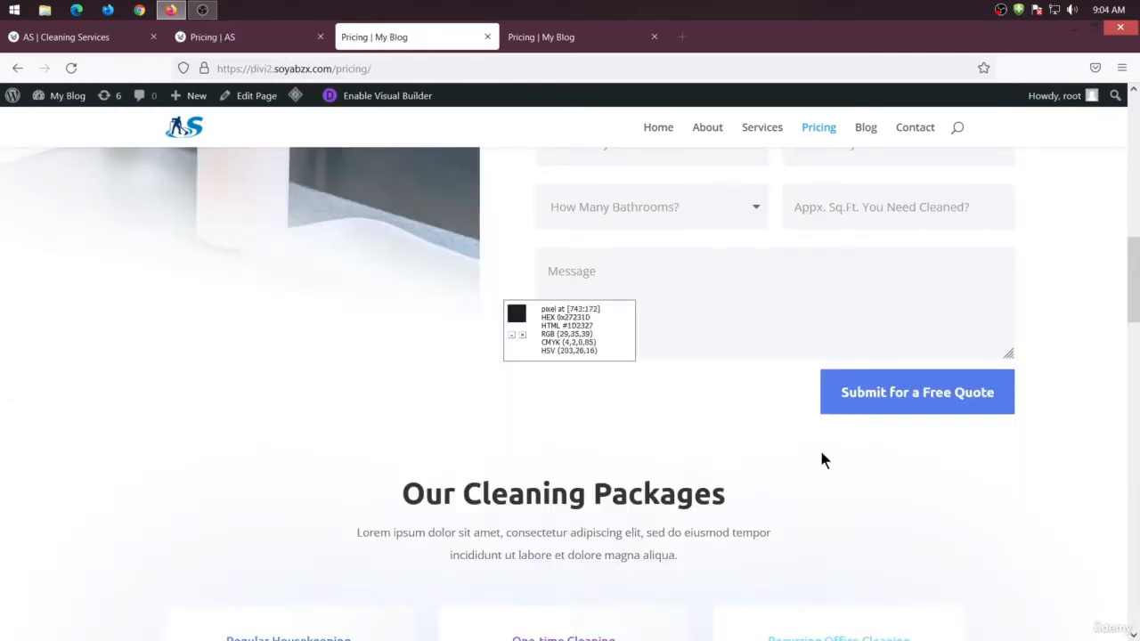
{"action": "left_click", "coordinate": [229, 40]}
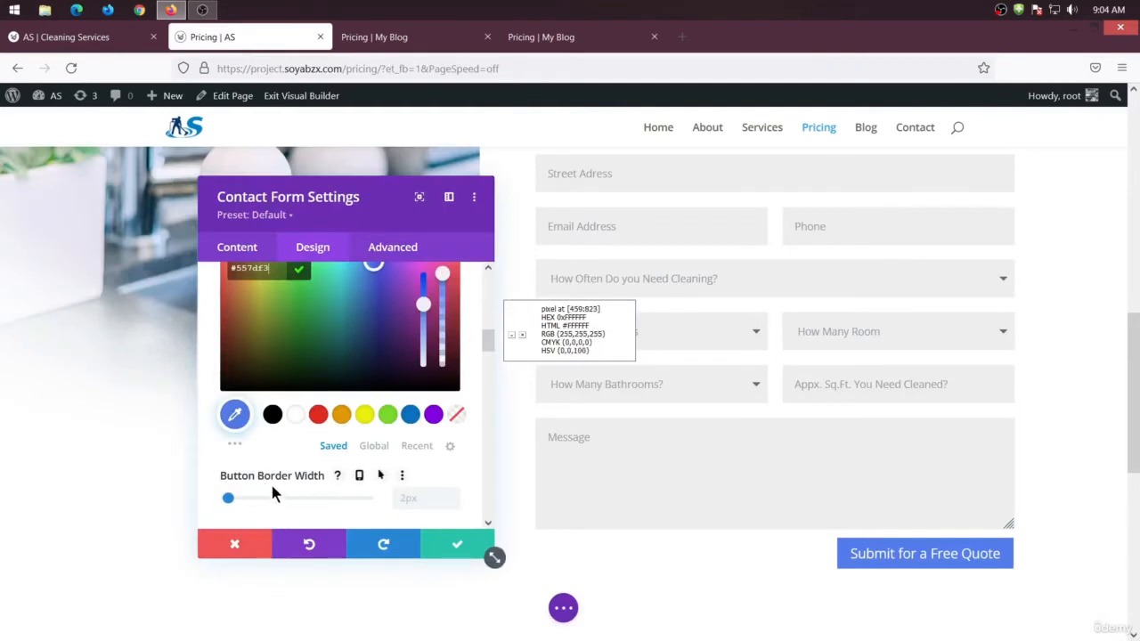
{"action": "left_click", "coordinate": [411, 497]}
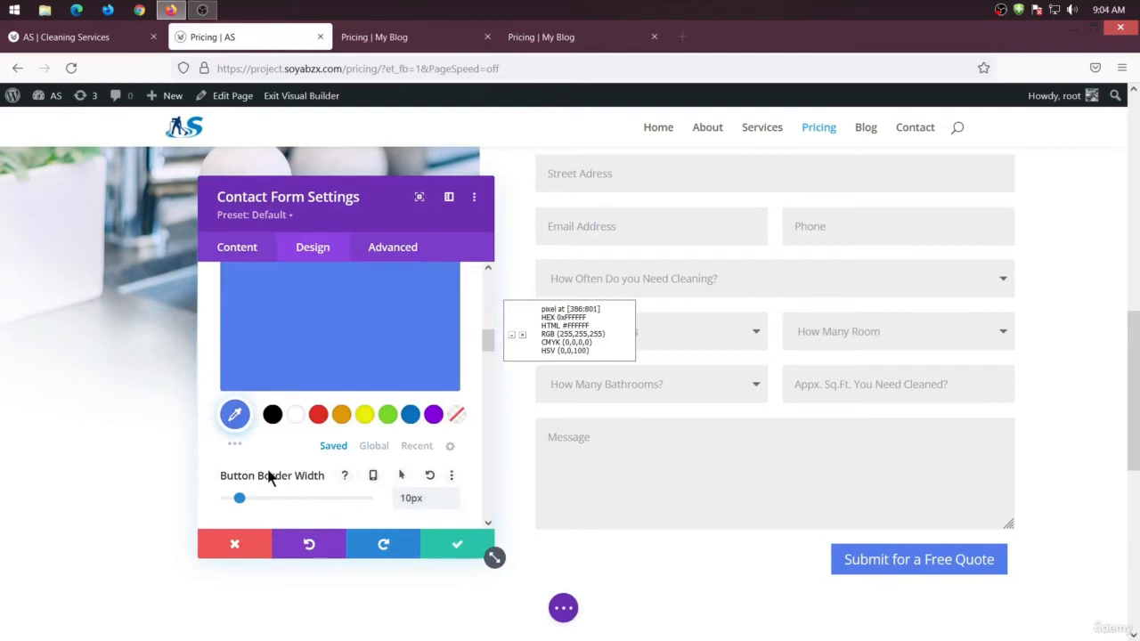
- Set the contact form's button border color to #557DF3
{"action": "scroll", "coordinate": [267, 479], "scroll_direction": "down", "scroll_amount": 3}
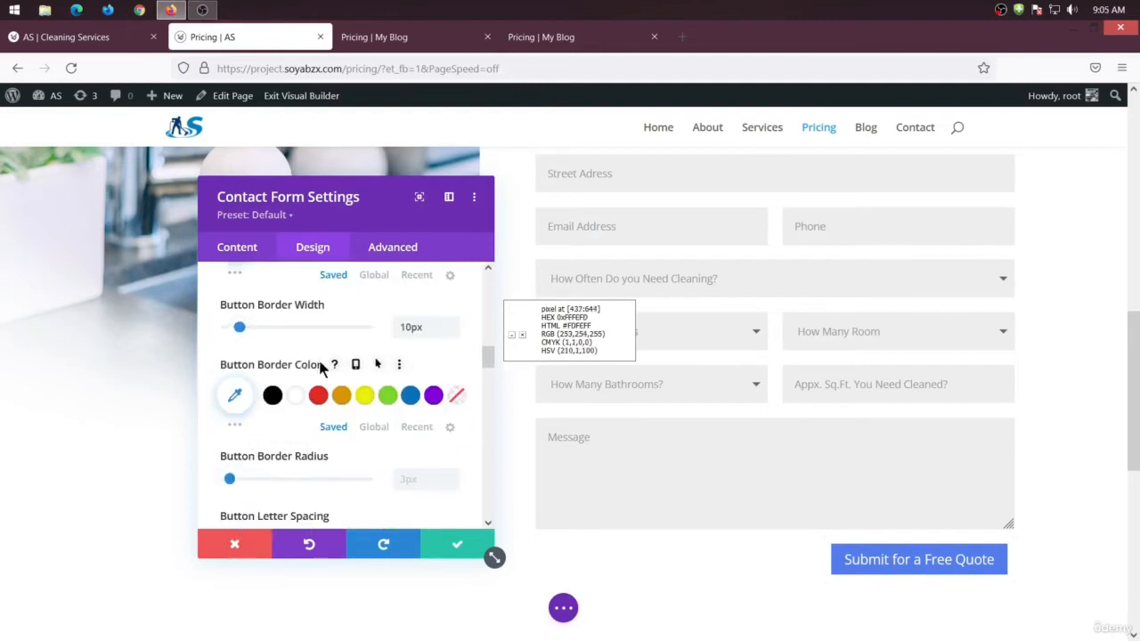
{"action": "left_click", "coordinate": [234, 395]}
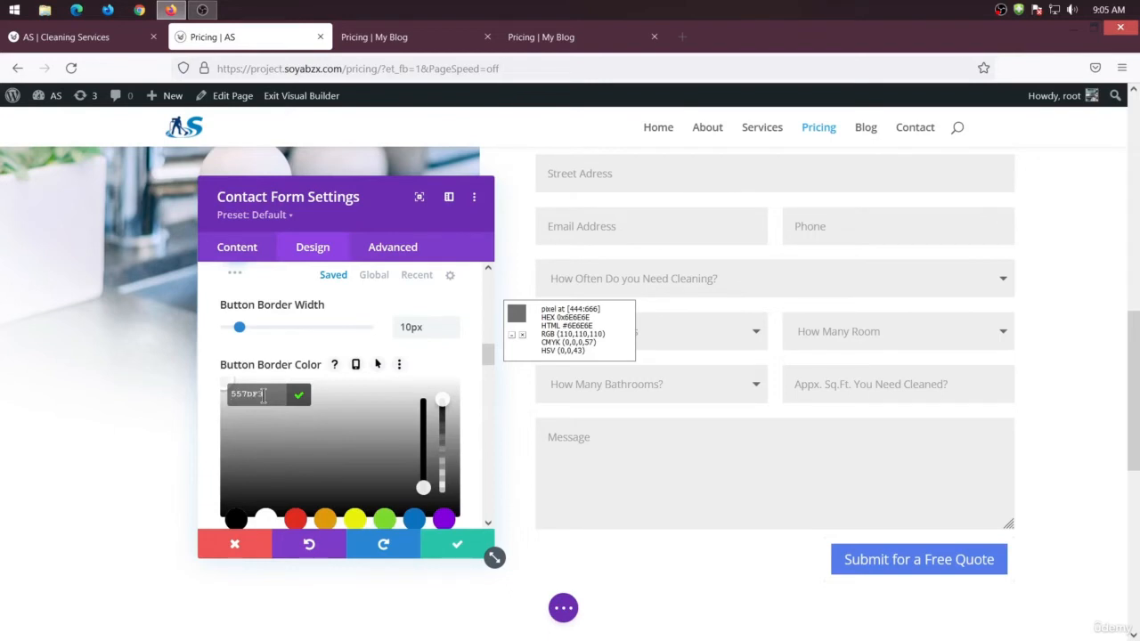
{"action": "left_click", "coordinate": [200, 404]}
- Check the button's corners against the reference page, set the button border radius to 0px and save the contact form settings
{"action": "scroll", "coordinate": [324, 361], "scroll_direction": "down", "scroll_amount": 5}
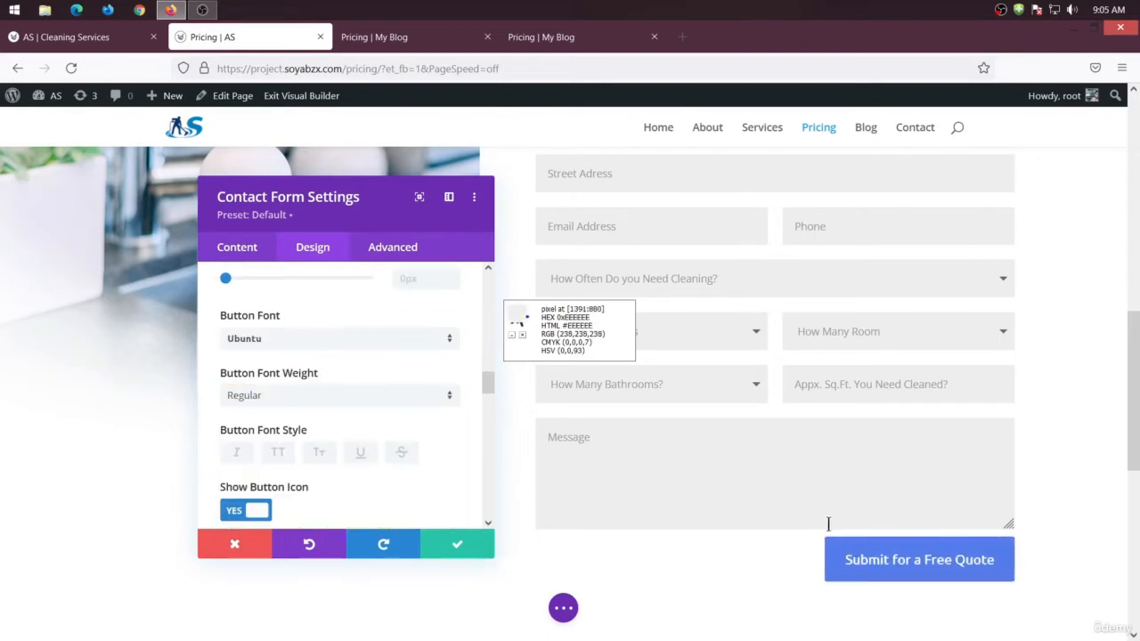
{"action": "key", "text": "ctrl+Tab"}
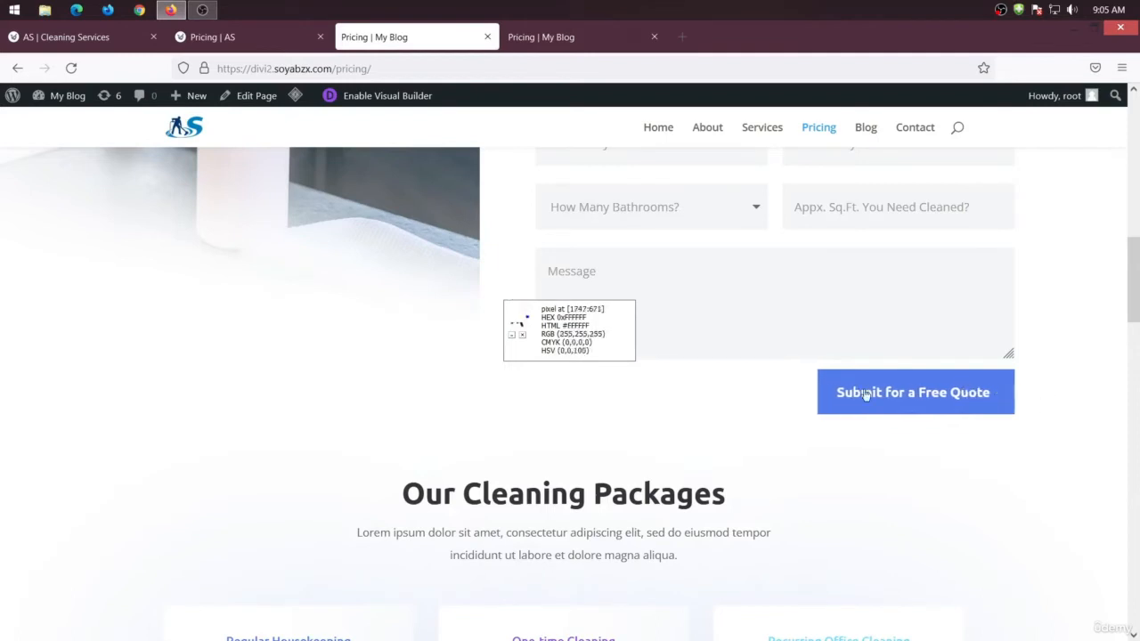
{"action": "left_click", "coordinate": [264, 36]}
{"action": "scroll", "coordinate": [351, 460], "scroll_direction": "down", "scroll_amount": 5}
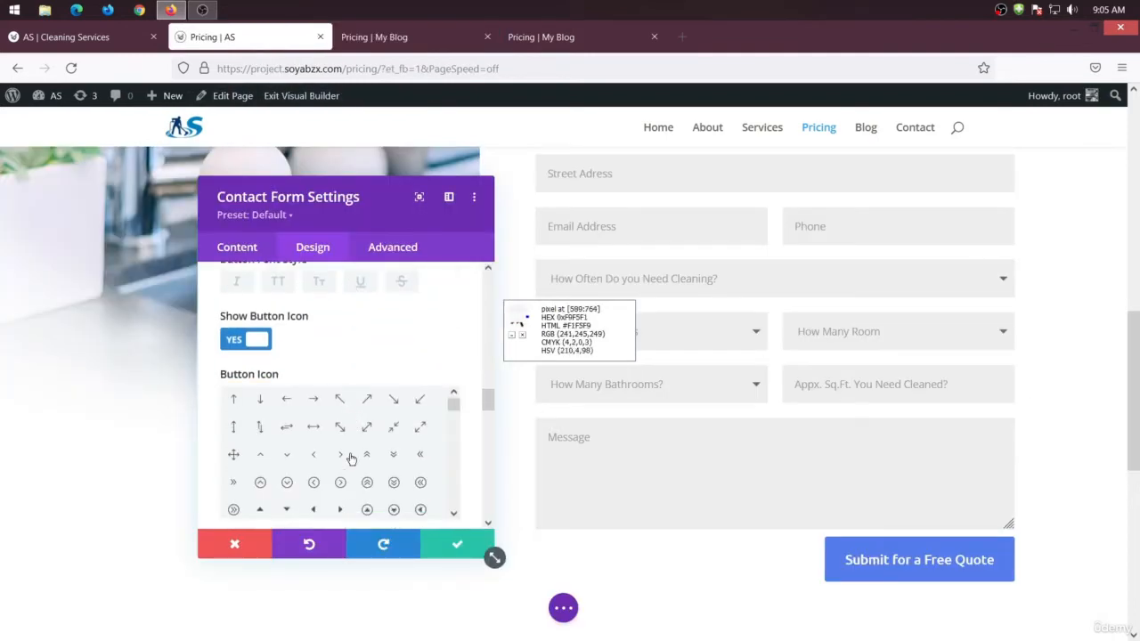
{"action": "scroll", "coordinate": [349, 460], "scroll_direction": "down", "scroll_amount": 5}
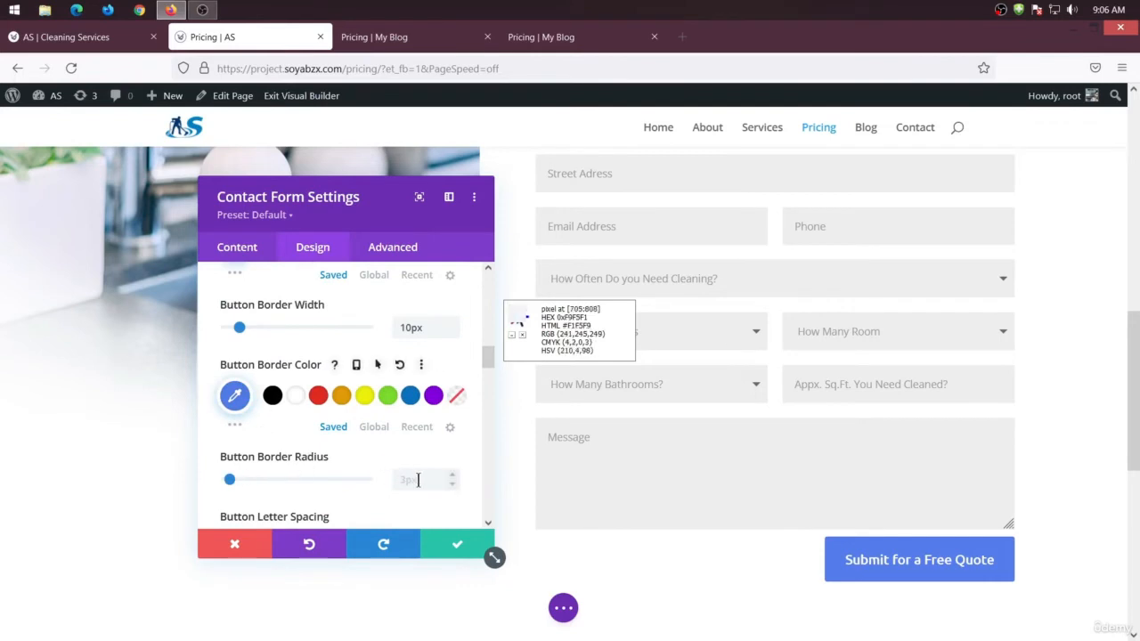
{"action": "left_click", "coordinate": [348, 498]}
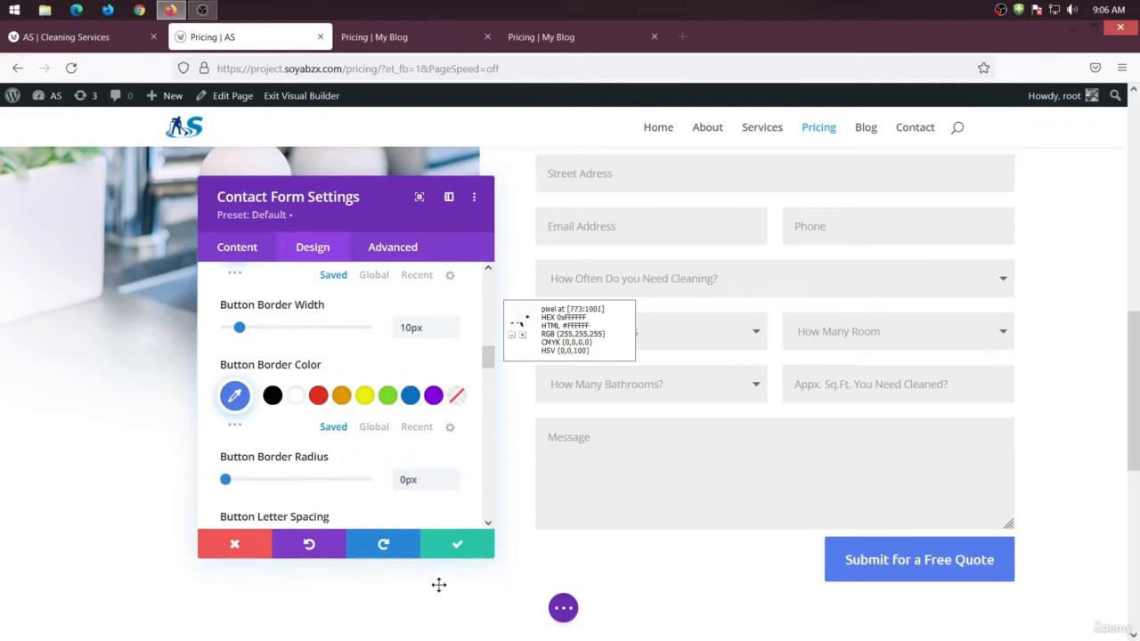
{"action": "left_click", "coordinate": [459, 547]}
- Compare the image and contact form section with the same section on the reference Pricing page
{"action": "scroll", "coordinate": [219, 564], "scroll_direction": "up", "scroll_amount": 4}
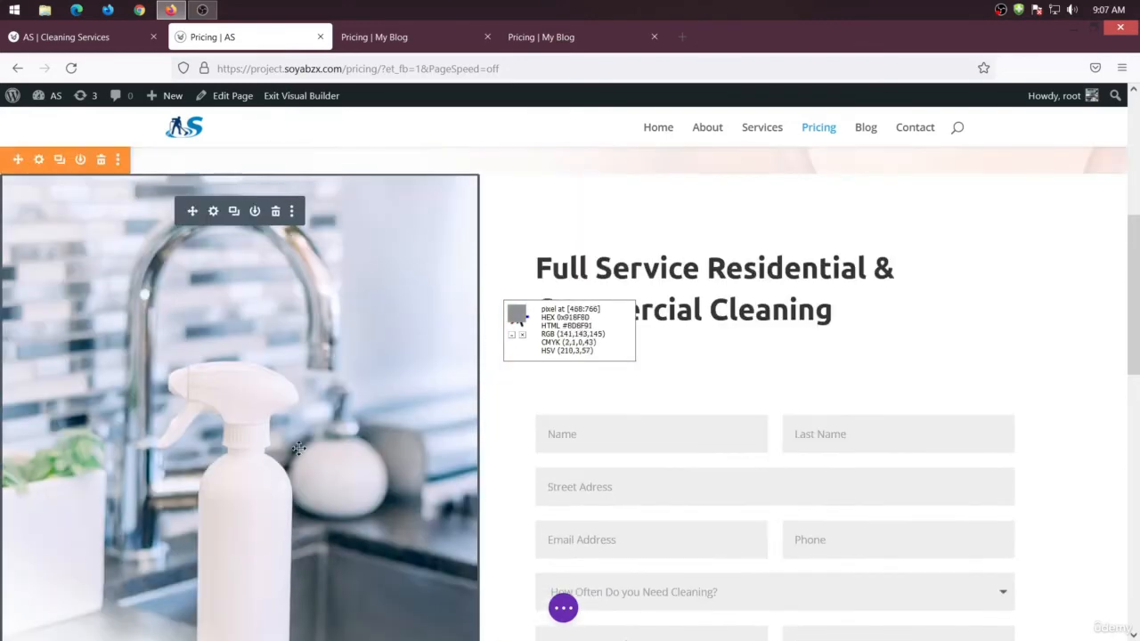
{"action": "scroll", "coordinate": [298, 448], "scroll_direction": "down", "scroll_amount": 4}
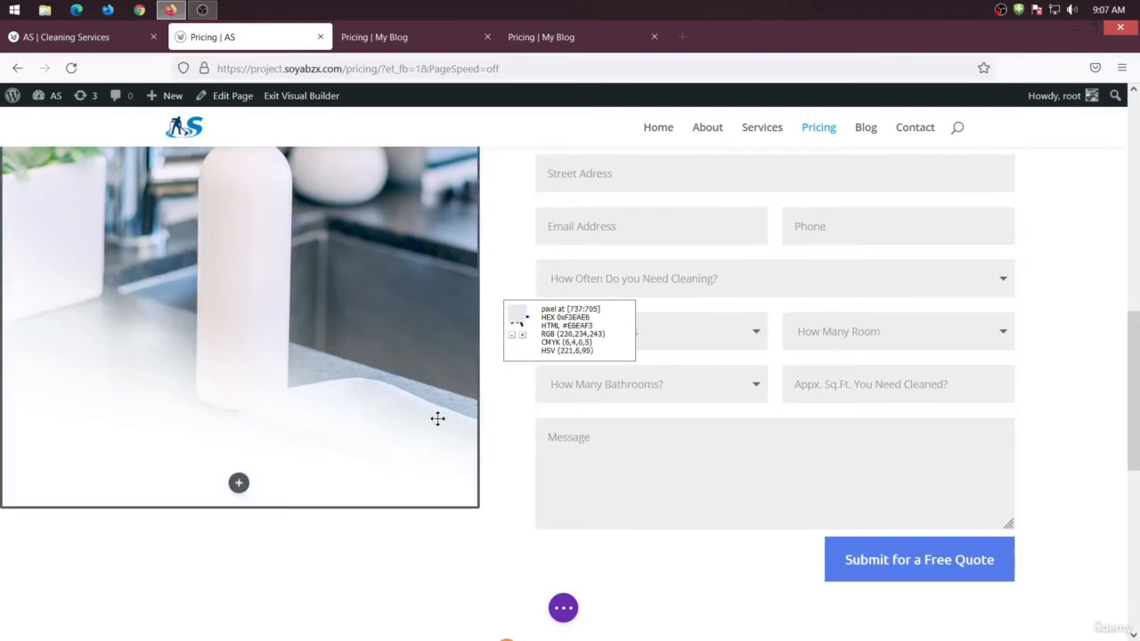
{"action": "left_click", "coordinate": [398, 33]}
{"action": "scroll", "coordinate": [593, 308], "scroll_direction": "down", "scroll_amount": 2}
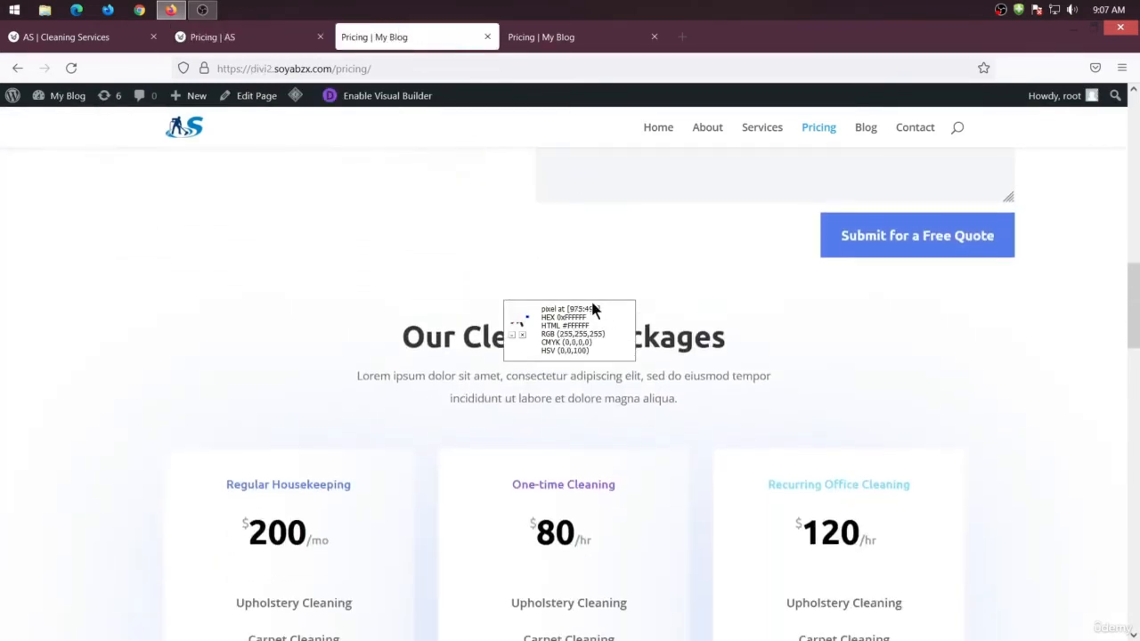
{"action": "scroll", "coordinate": [579, 267], "scroll_direction": "up", "scroll_amount": 1}
{"action": "scroll", "coordinate": [564, 217], "scroll_direction": "up", "scroll_amount": 5}
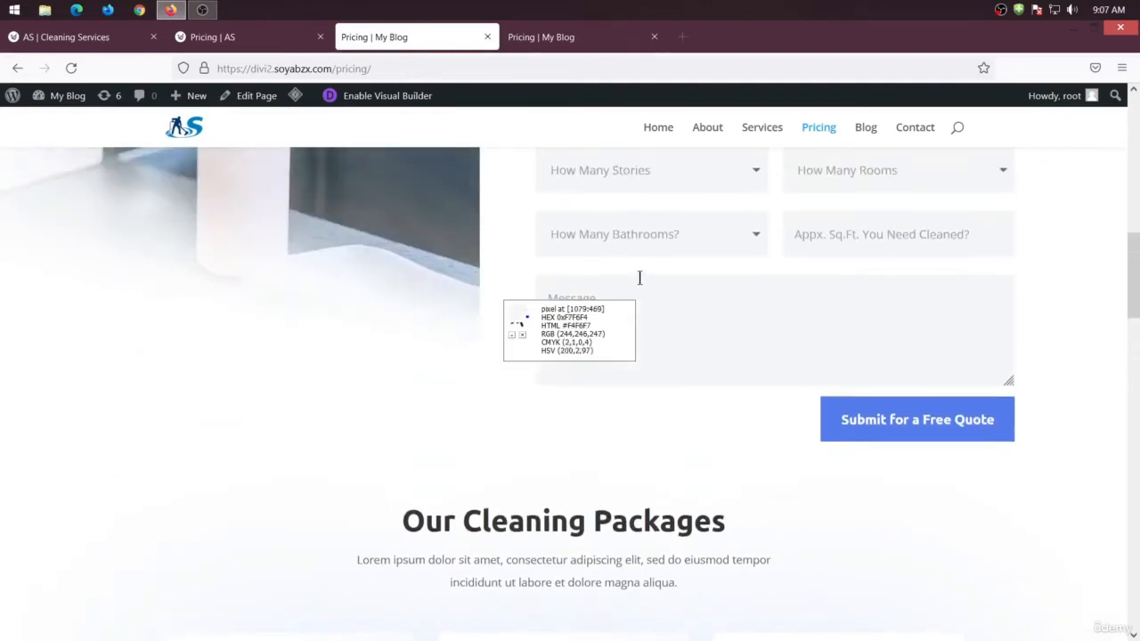
{"action": "scroll", "coordinate": [502, 247], "scroll_direction": "up", "scroll_amount": 3}
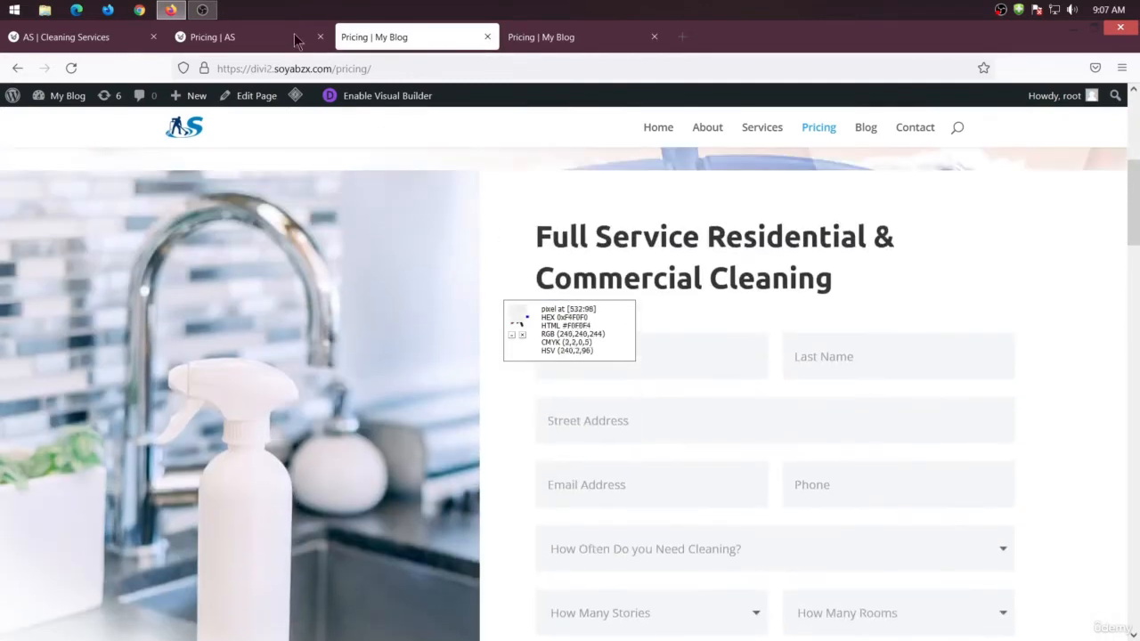
- Close the pixie color picker and review the Our Cleaning Packages heading area on the reference Pricing page
{"action": "left_click", "coordinate": [247, 33]}
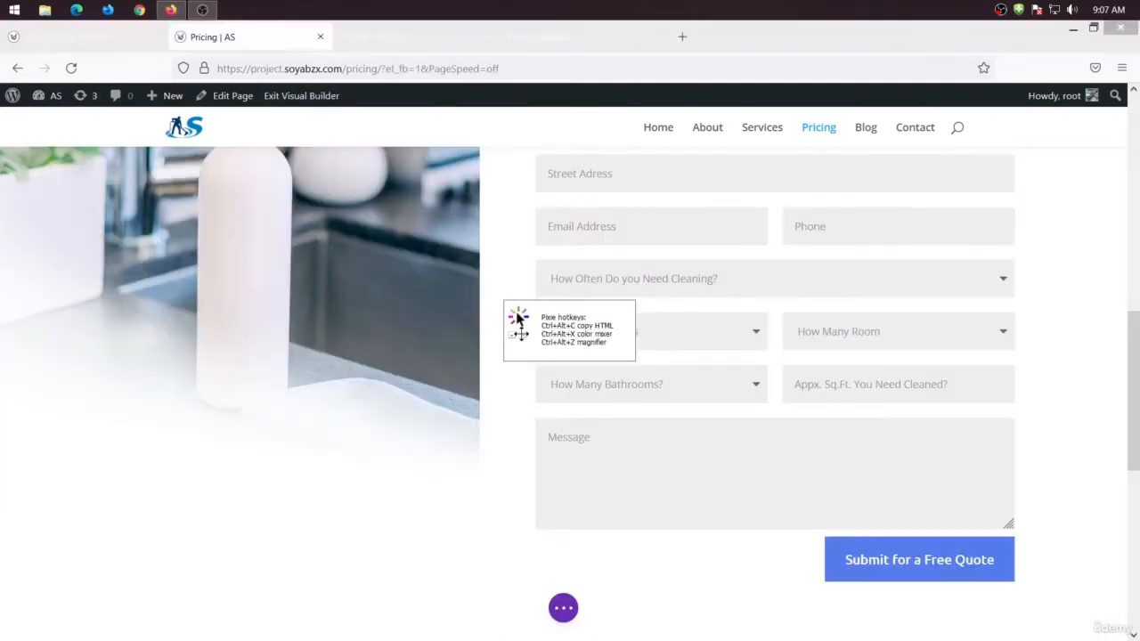
{"action": "left_click", "coordinate": [385, 40]}
{"action": "scroll", "coordinate": [541, 413], "scroll_direction": "down", "scroll_amount": 10}
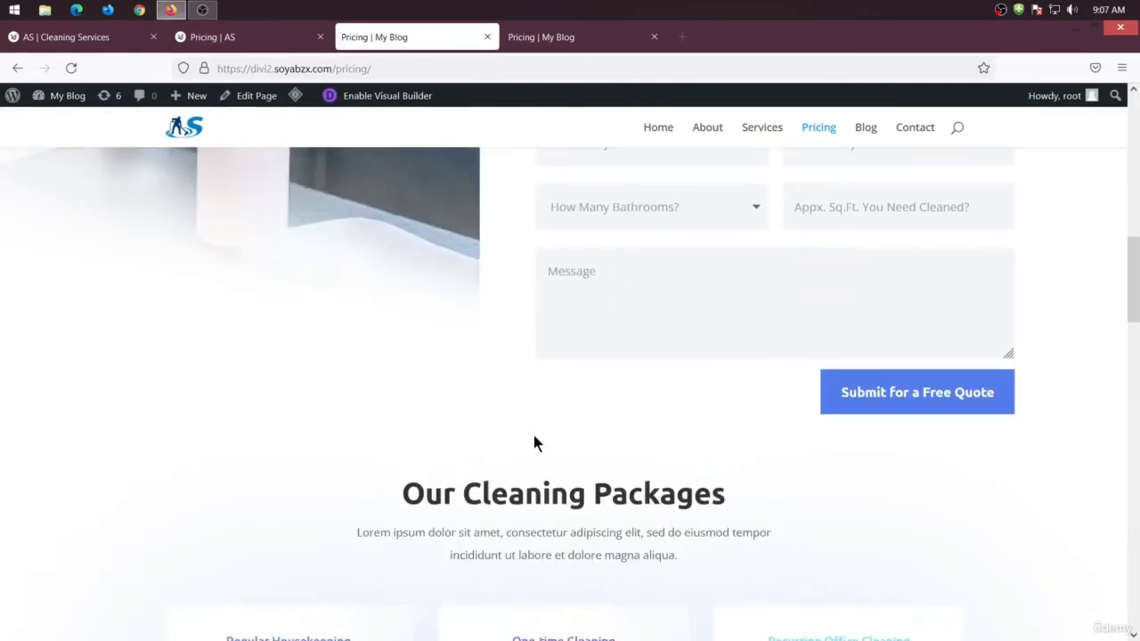
{"action": "scroll", "coordinate": [513, 418], "scroll_direction": "up", "scroll_amount": 4}
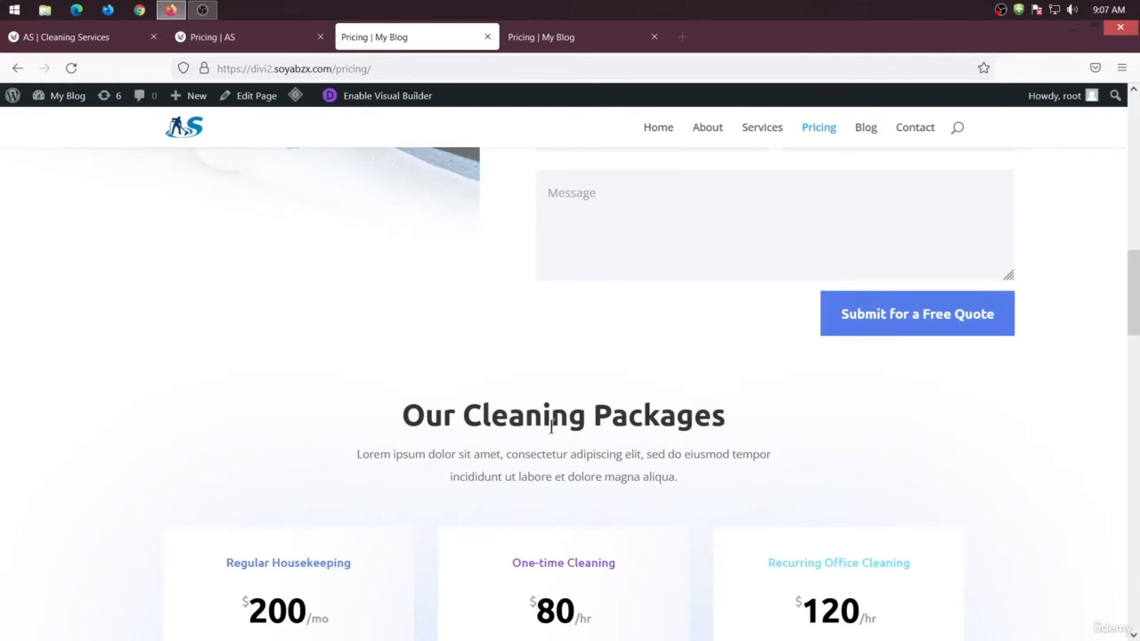
- Copy the "Full Service Residential & Commercial Cleaning" heading module on the Pricing page being built
{"action": "left_click", "coordinate": [263, 37]}
{"action": "scroll", "coordinate": [463, 364], "scroll_direction": "up", "scroll_amount": 3}
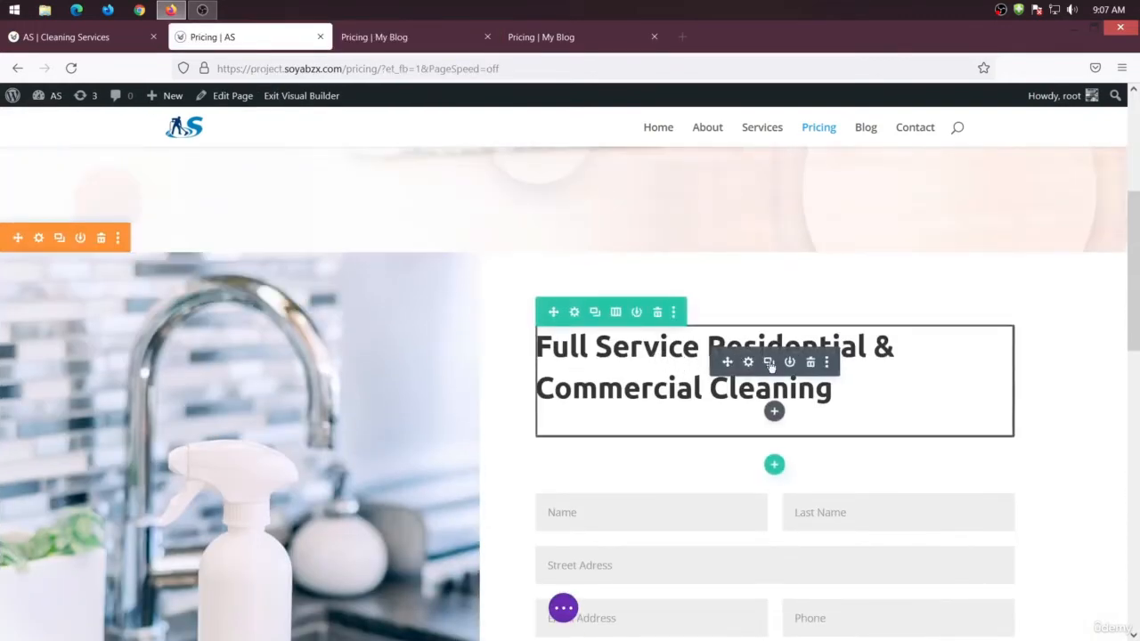
{"action": "left_click", "coordinate": [828, 362]}
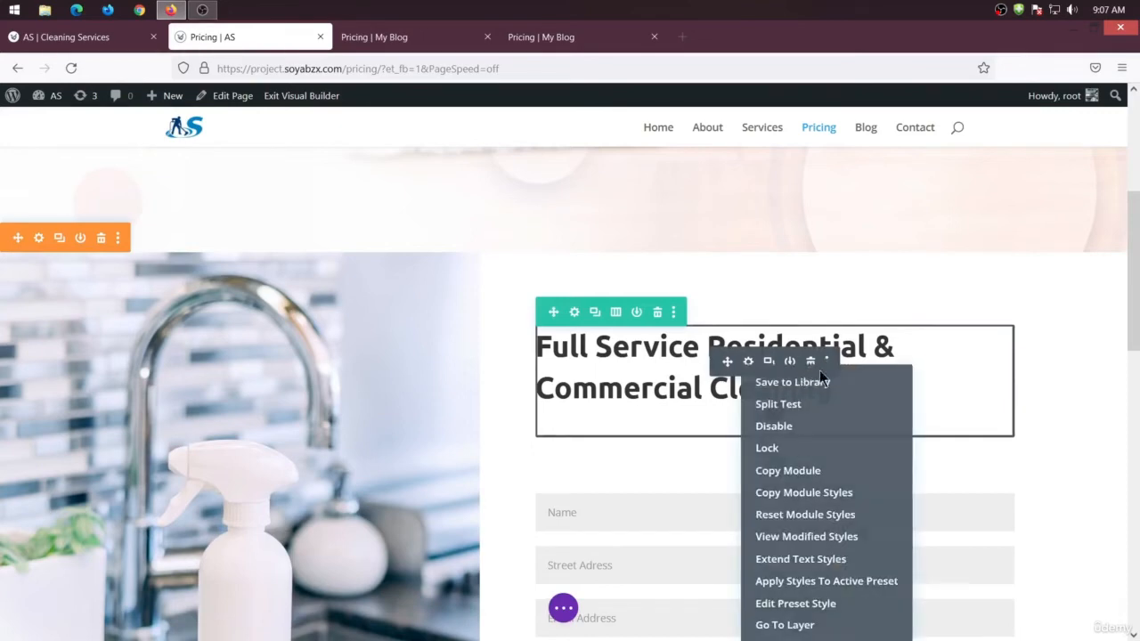
{"action": "left_click", "coordinate": [800, 475]}
- Add a new section with a single-column row below the contact form section, following the reference page's layout
{"action": "scroll", "coordinate": [466, 330], "scroll_direction": "down", "scroll_amount": 5}
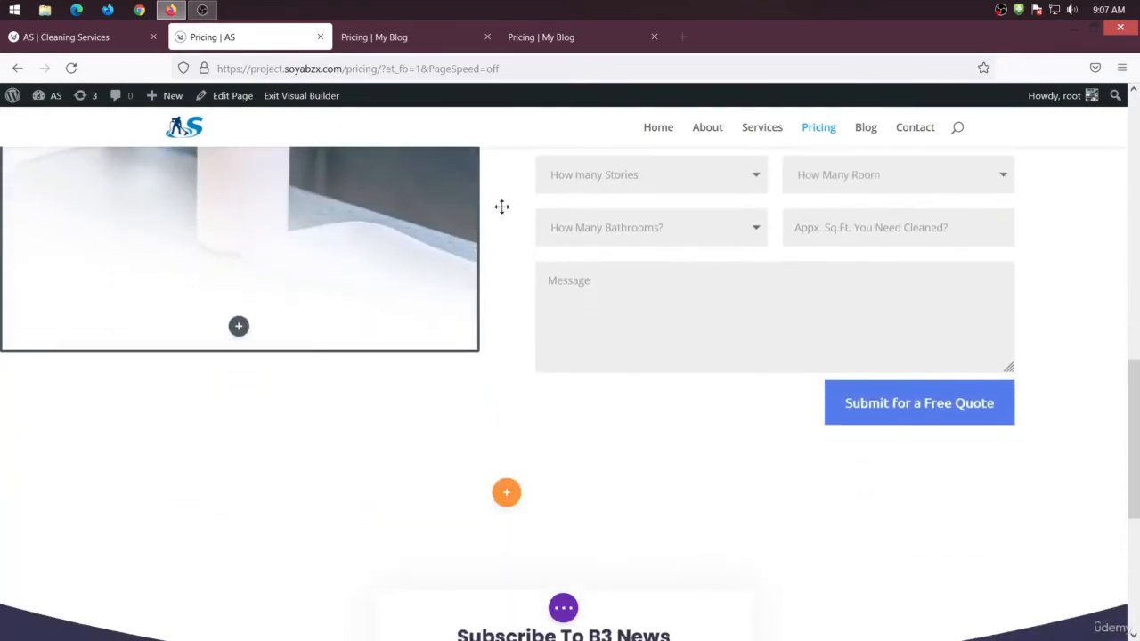
{"action": "left_click", "coordinate": [415, 37]}
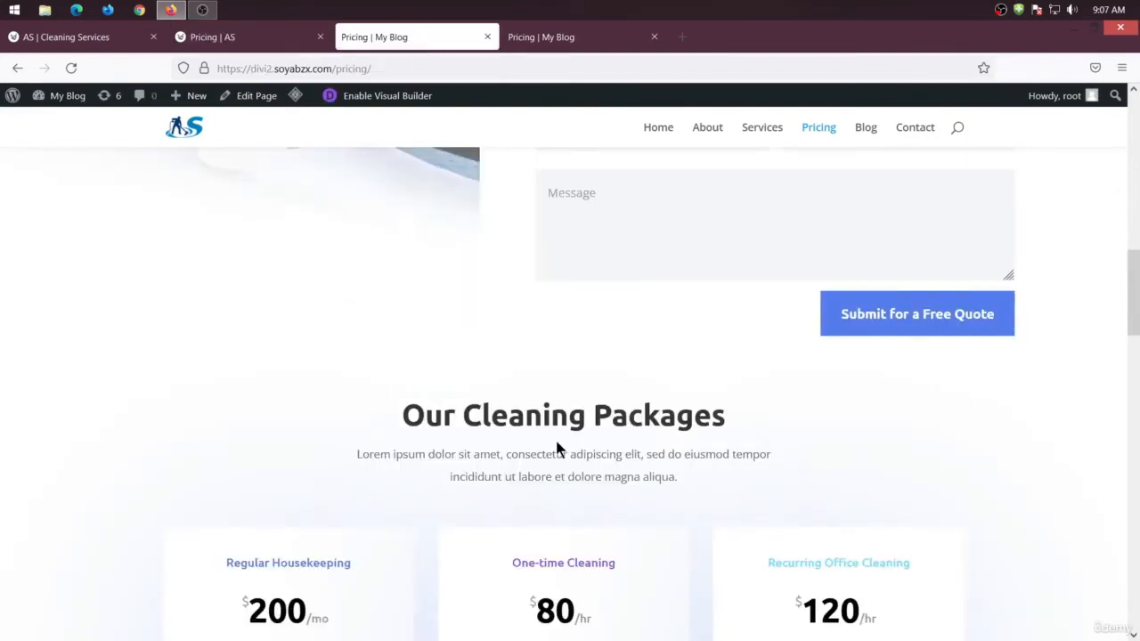
{"action": "left_click", "coordinate": [224, 36]}
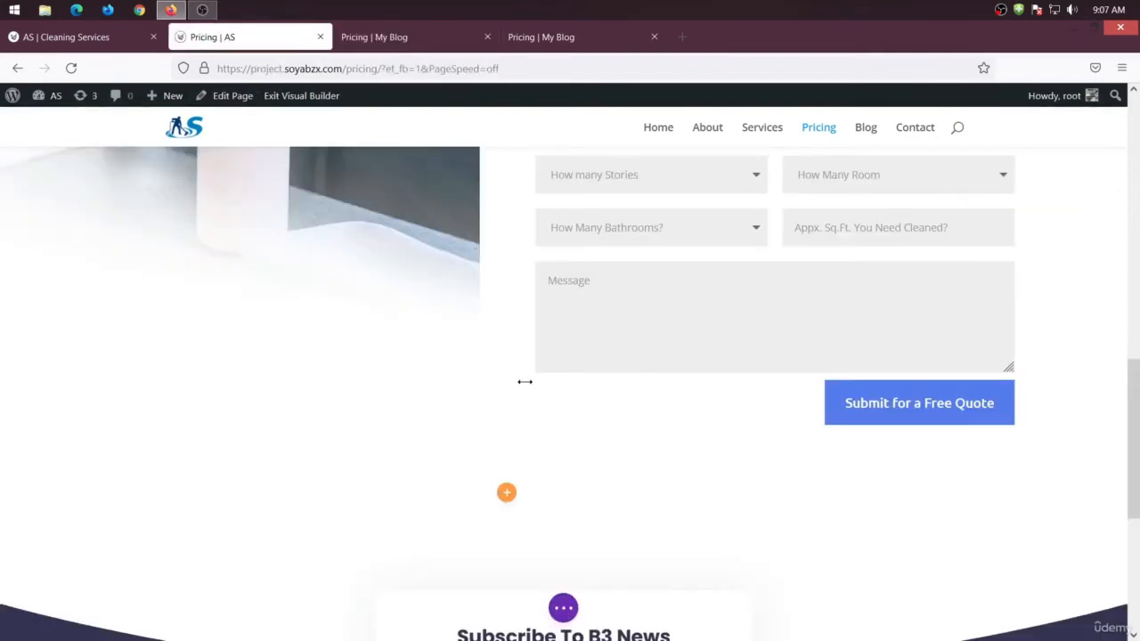
{"action": "left_click", "coordinate": [507, 495]}
{"action": "left_click", "coordinate": [439, 452]}
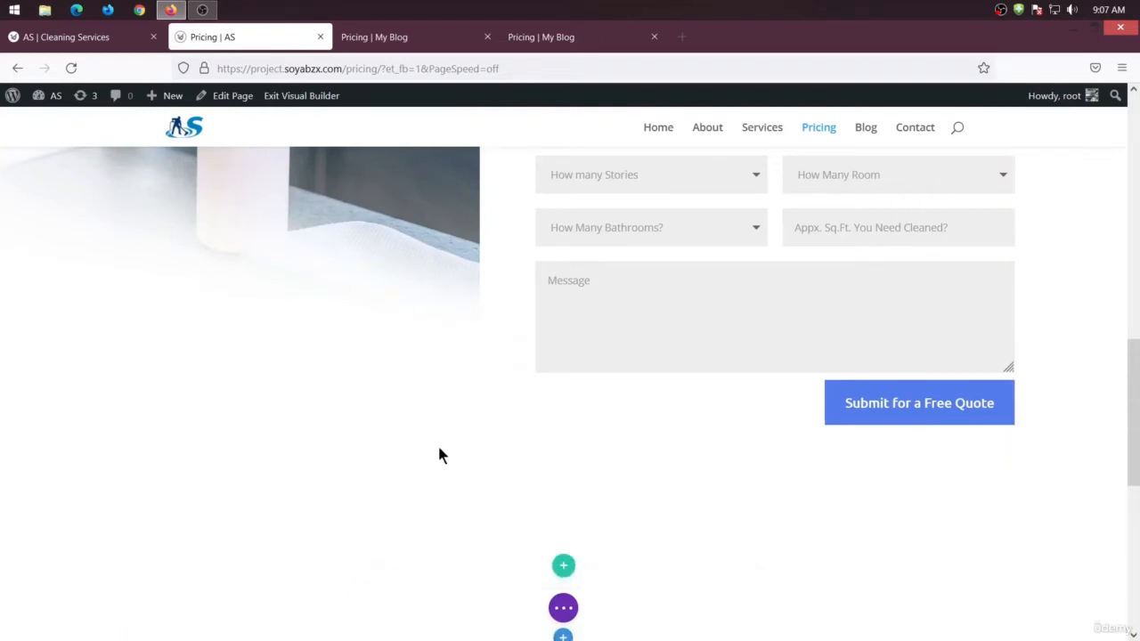
{"action": "left_click", "coordinate": [448, 270]}
{"action": "scroll", "coordinate": [532, 398], "scroll_direction": "down", "scroll_amount": 3}
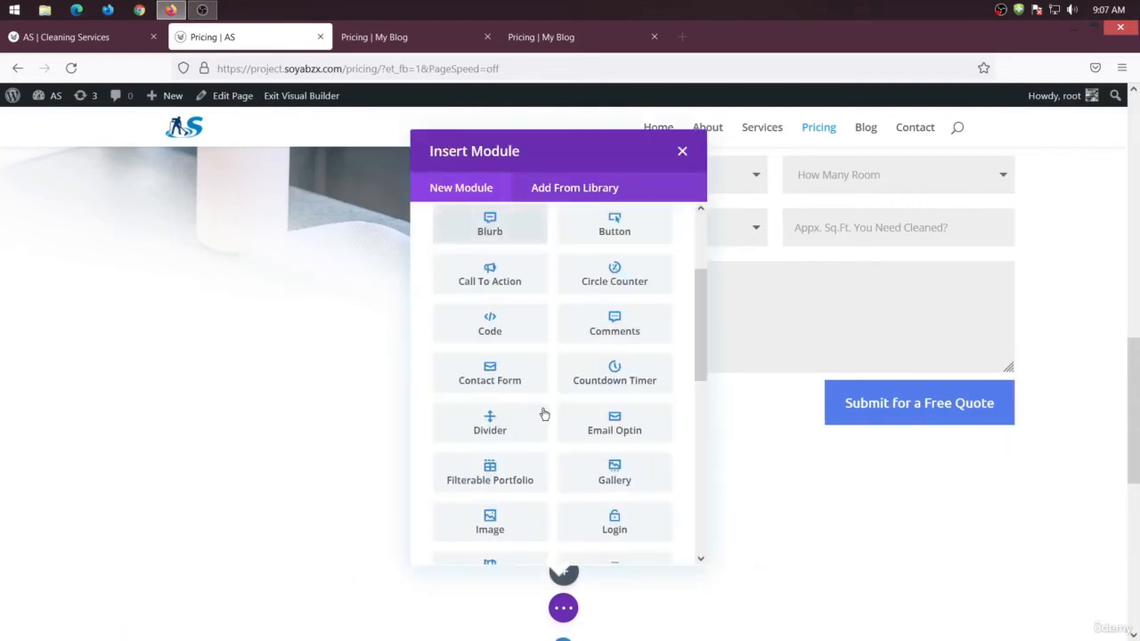
{"action": "scroll", "coordinate": [489, 297], "scroll_direction": "up", "scroll_amount": 4}
{"action": "scroll", "coordinate": [523, 229], "scroll_direction": "up", "scroll_amount": 1}
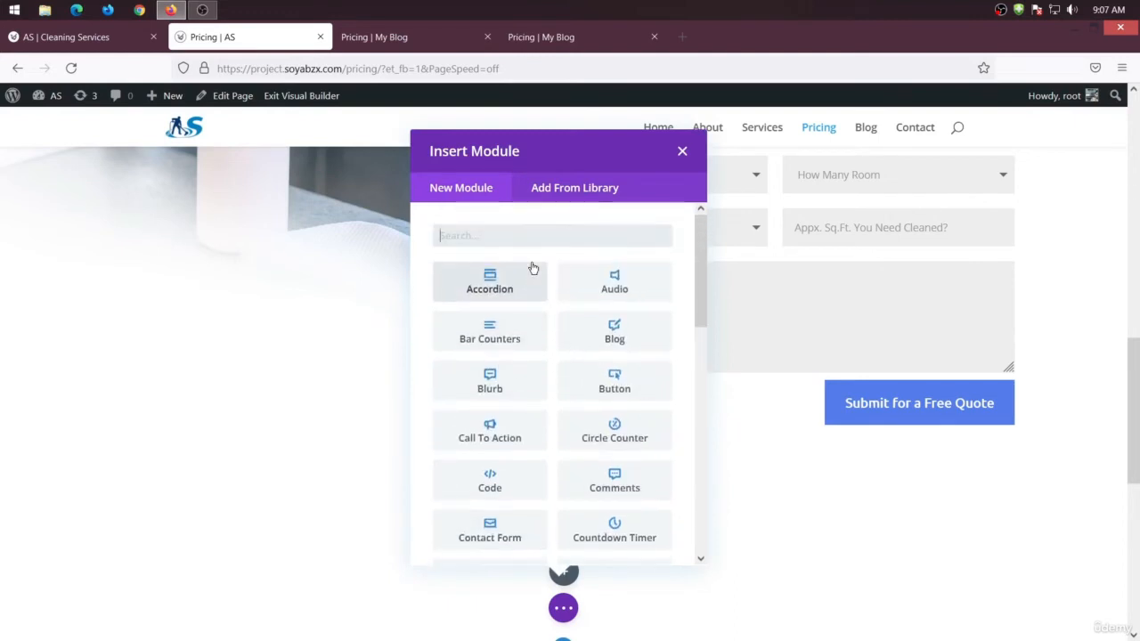
{"action": "left_click", "coordinate": [683, 153]}
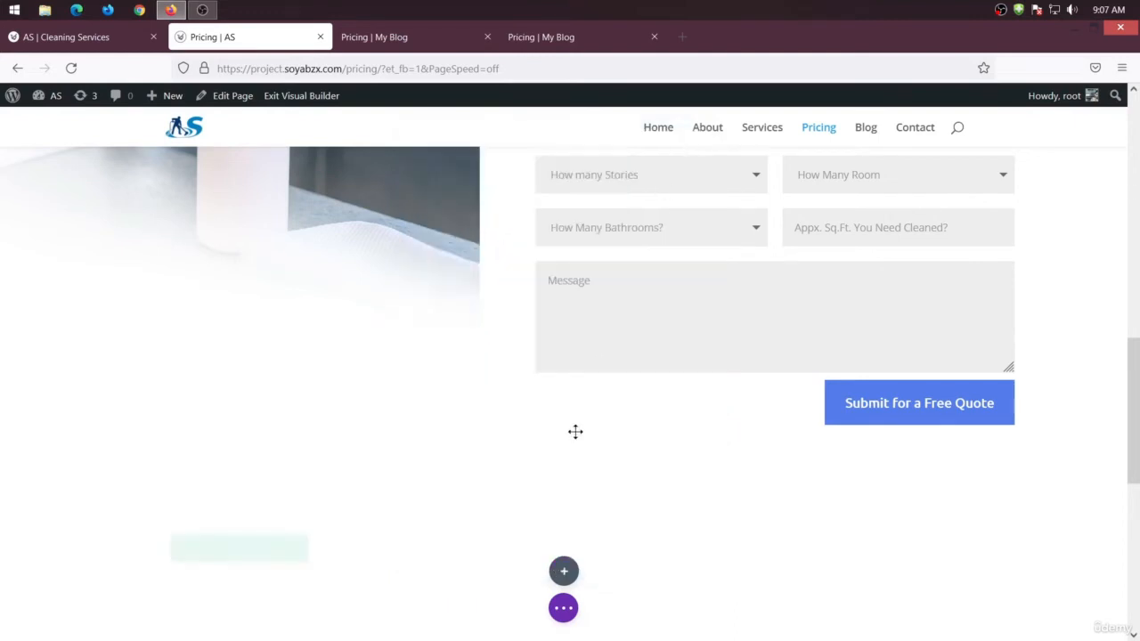
- Paste the copied heading module into the empty row of the new section below the contact form
{"action": "scroll", "coordinate": [575, 430], "scroll_direction": "down", "scroll_amount": 2}
{"action": "right_click", "coordinate": [563, 492]}
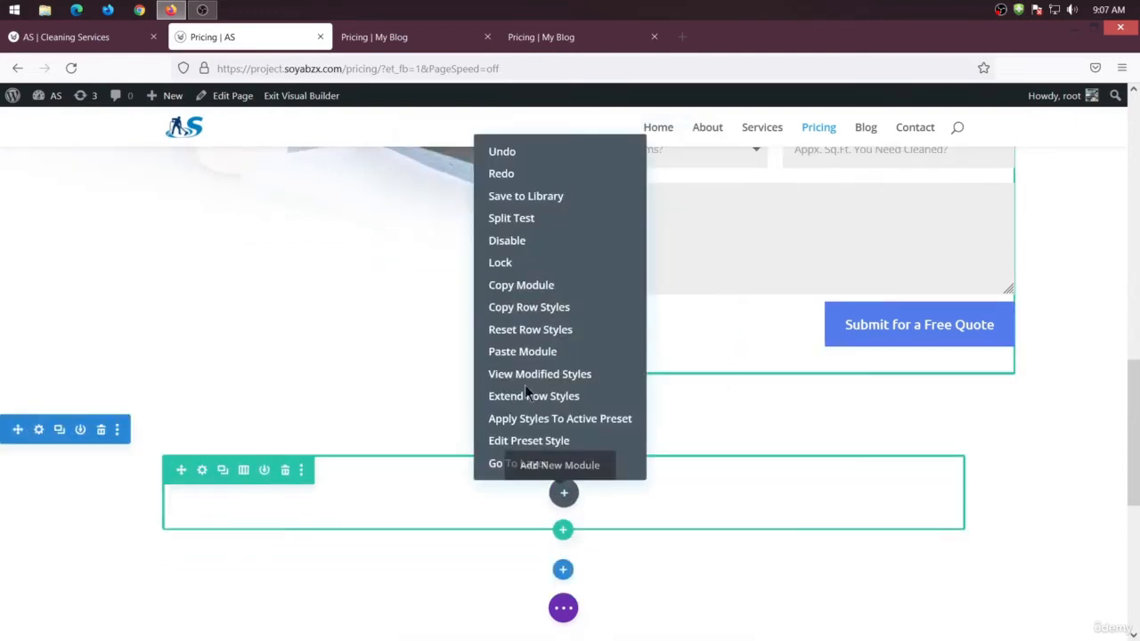
{"action": "left_click", "coordinate": [524, 353]}
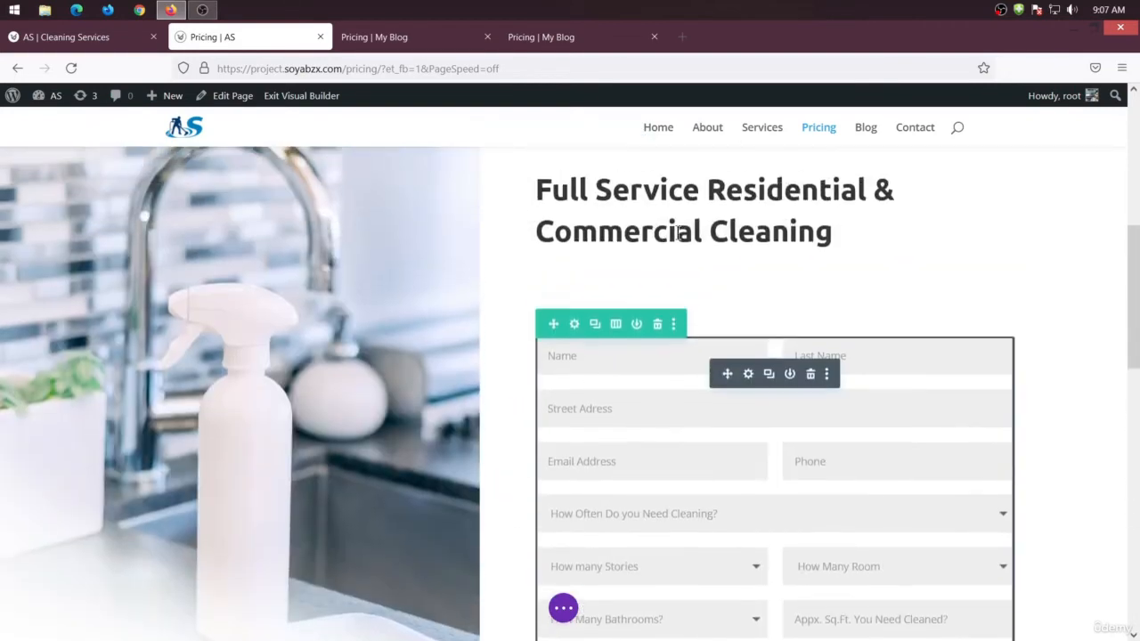
{"action": "scroll", "coordinate": [448, 346], "scroll_direction": "down", "scroll_amount": 7}
{"action": "mouse_move", "coordinate": [459, 420]}
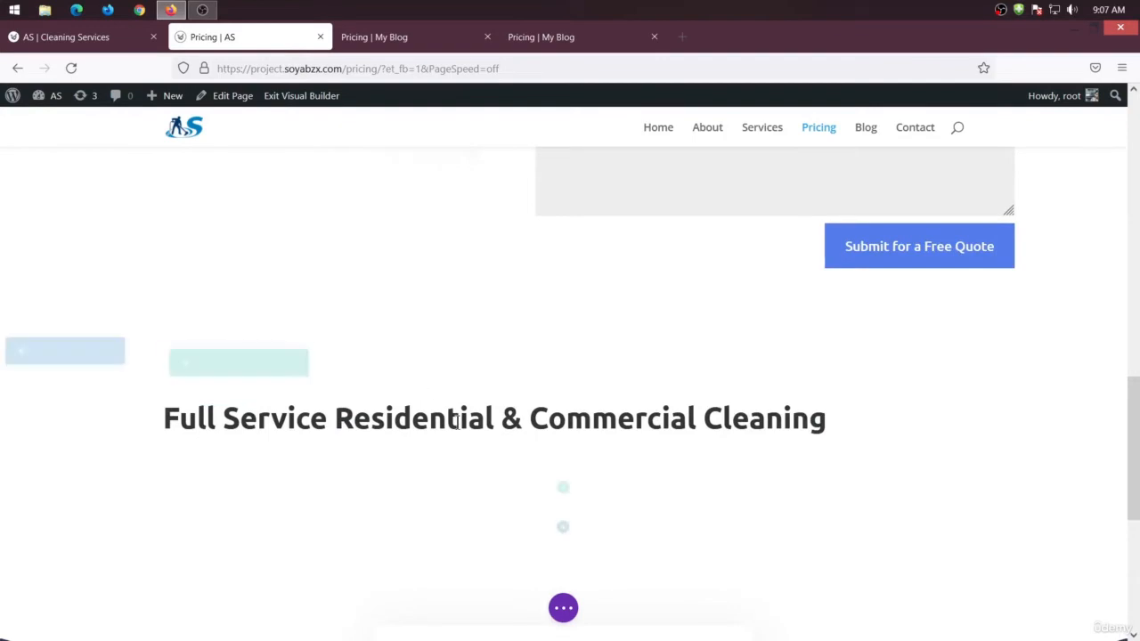
- Open the text settings of the pasted heading module and center its "Full Service Residential & Commercial Cleaning" heading
{"action": "left_click", "coordinate": [356, 40]}
{"action": "key", "text": "ctrl+shift+Tab"}
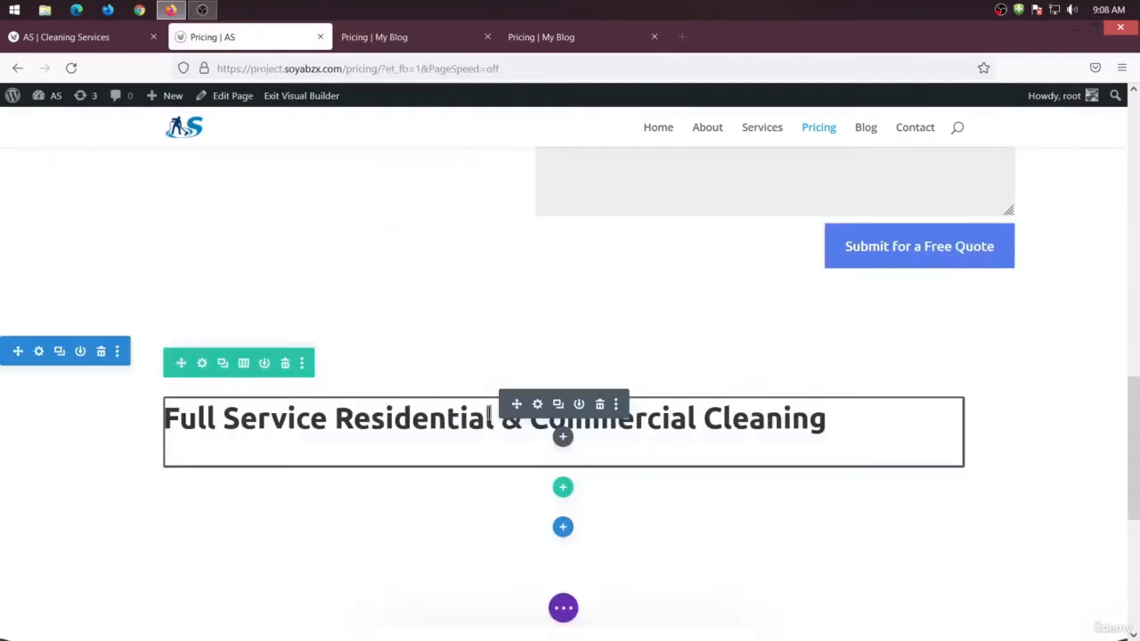
{"action": "left_click", "coordinate": [537, 405]}
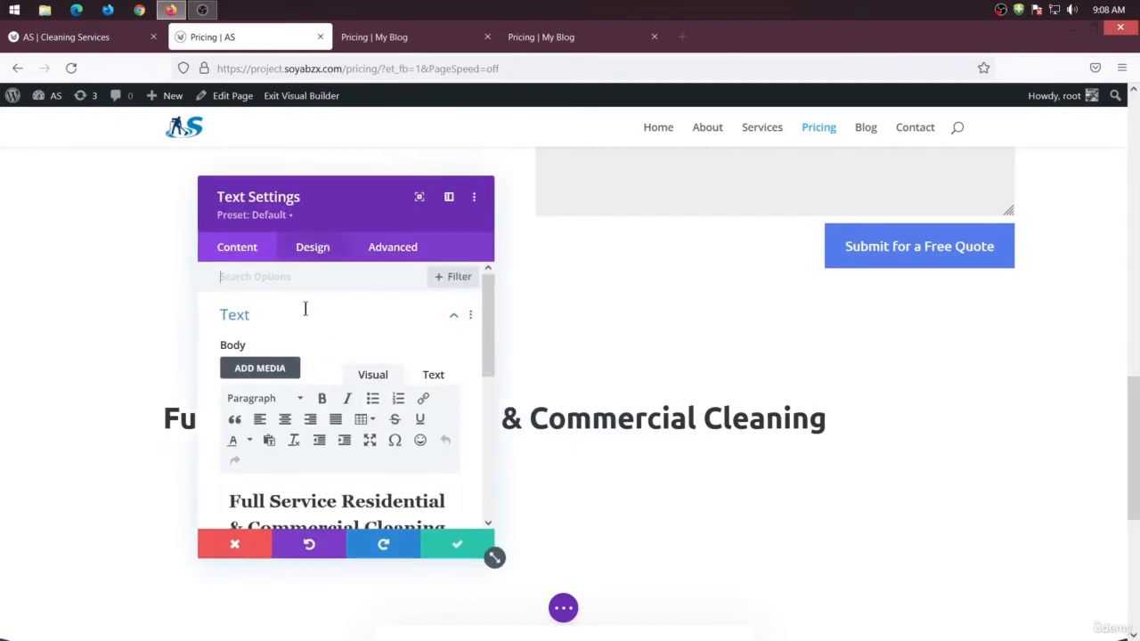
{"action": "left_click", "coordinate": [272, 495]}
{"action": "key", "text": "ctrl+a"}
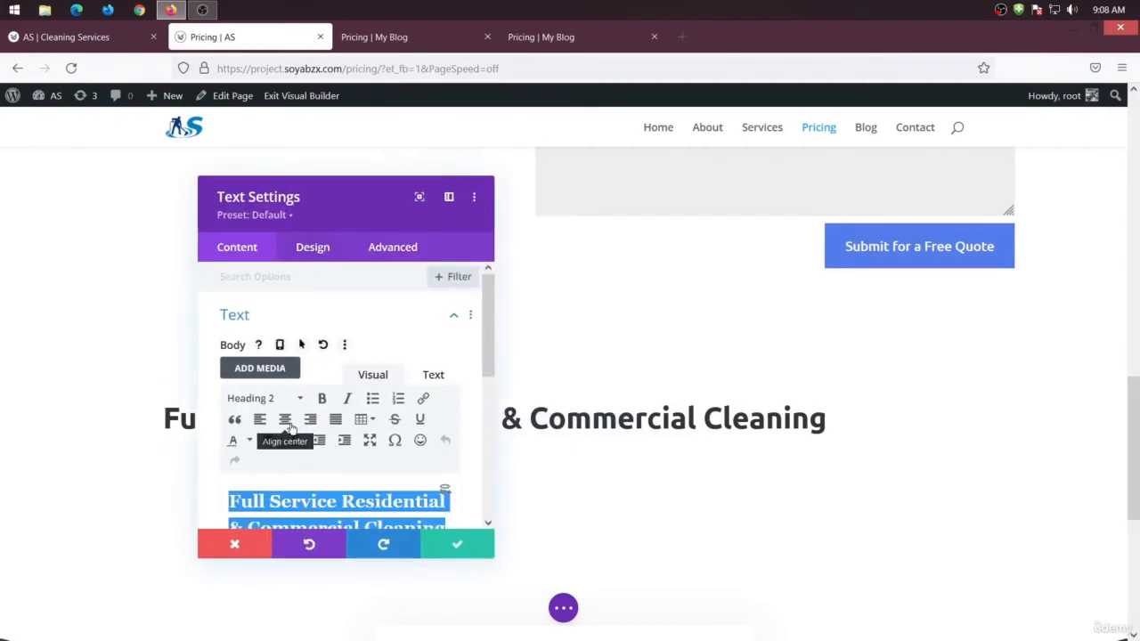
{"action": "left_click", "coordinate": [285, 420]}
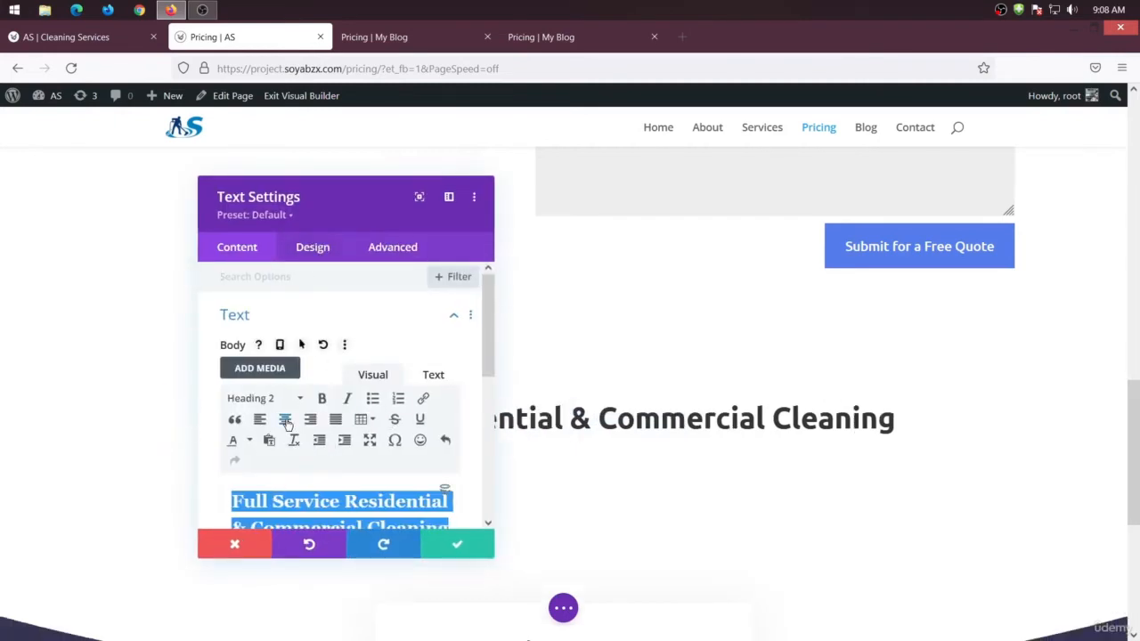
- Replace the pasted heading with "Our Cleaning Packages" copied from the reference Pricing page, and center it
{"action": "left_click", "coordinate": [436, 38]}
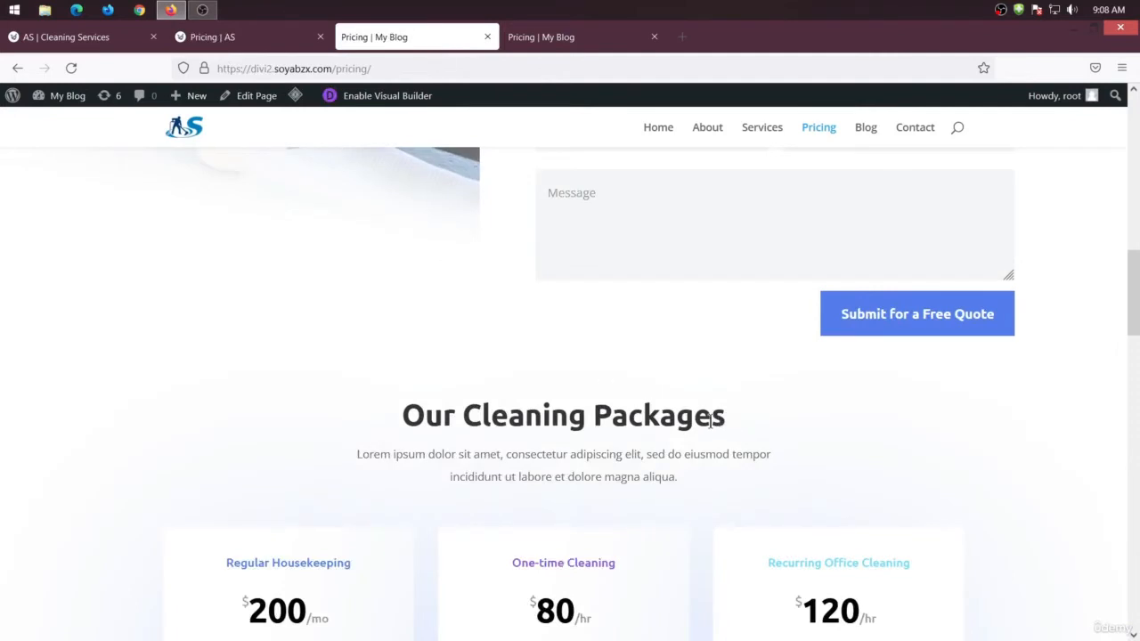
{"action": "left_click_drag", "start_coordinate": [710, 424], "coordinate": [375, 426]}
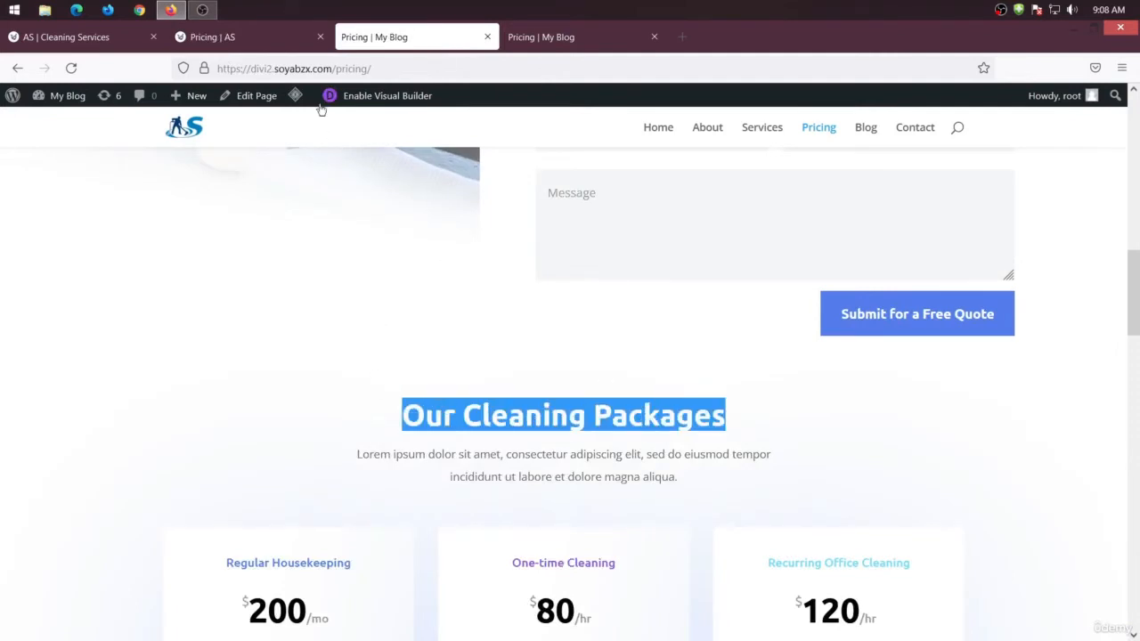
{"action": "left_click", "coordinate": [259, 39]}
{"action": "scroll", "coordinate": [392, 466], "scroll_direction": "down", "scroll_amount": 2}
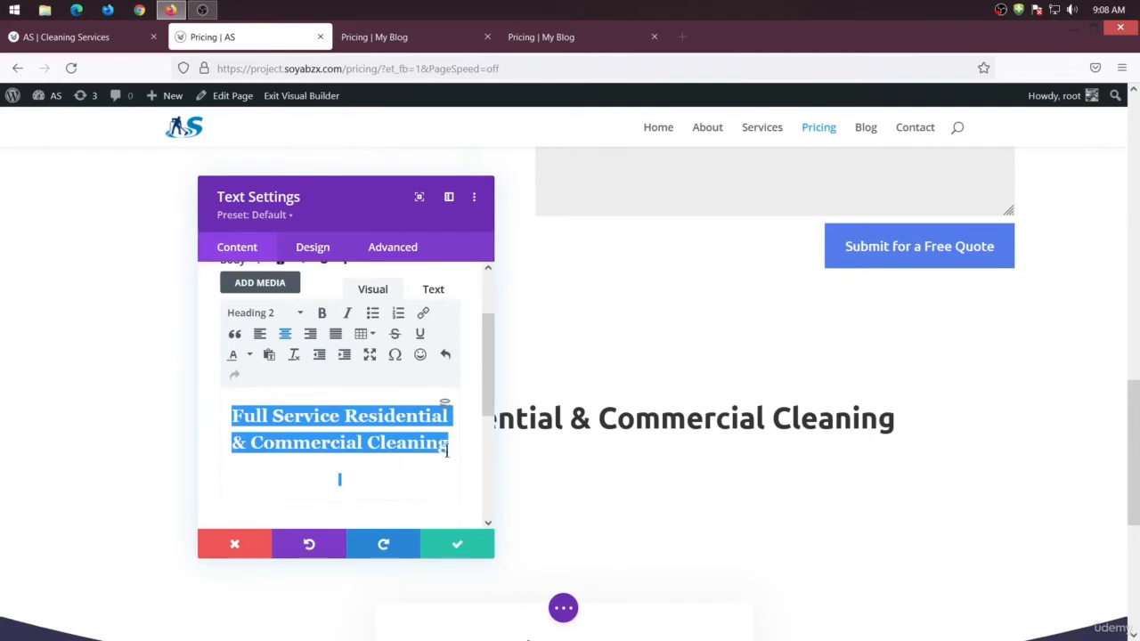
{"action": "left_click_drag", "start_coordinate": [446, 451], "coordinate": [229, 411]}
{"action": "key", "text": "ctrl+v"}
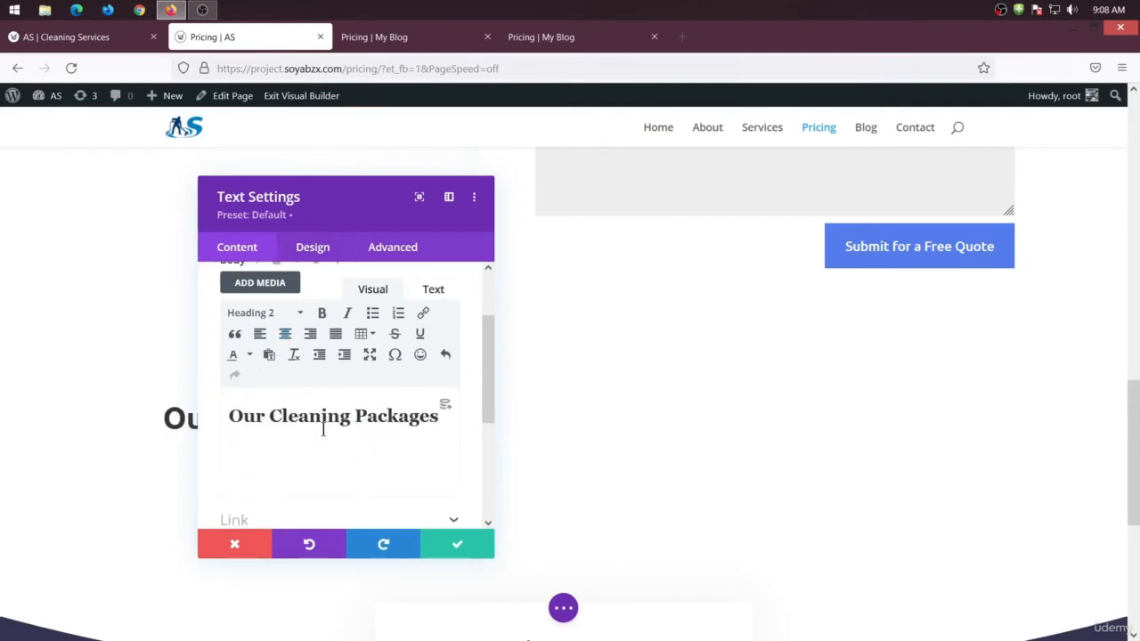
{"action": "key", "text": "ctrl+a"}
{"action": "left_click", "coordinate": [285, 335]}
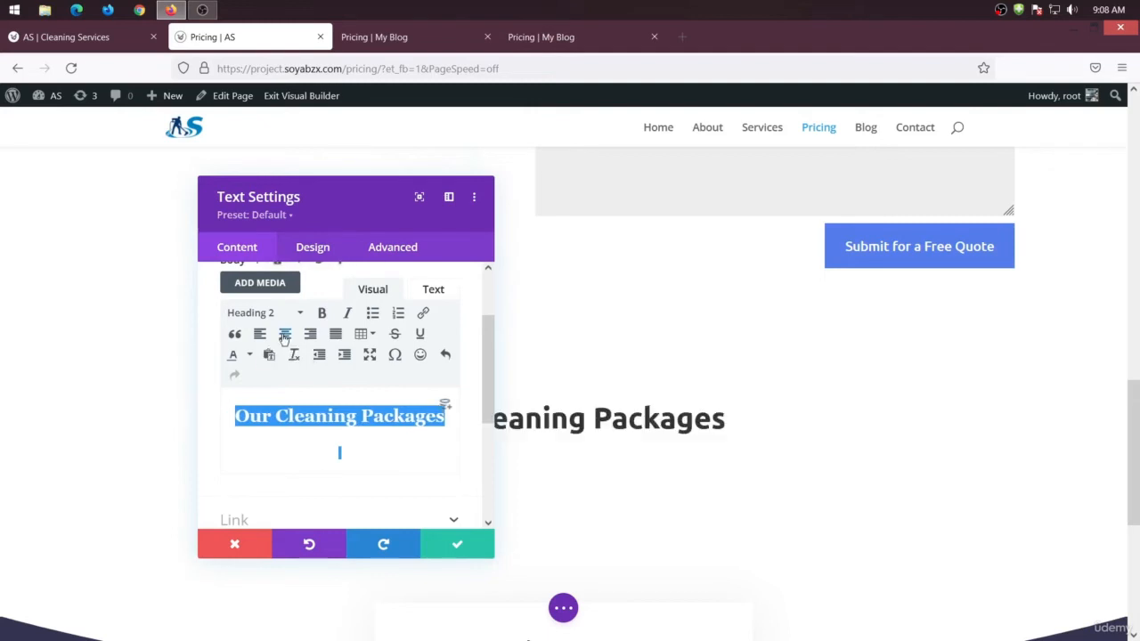
{"action": "left_click_drag", "start_coordinate": [343, 187], "coordinate": [145, 187]}
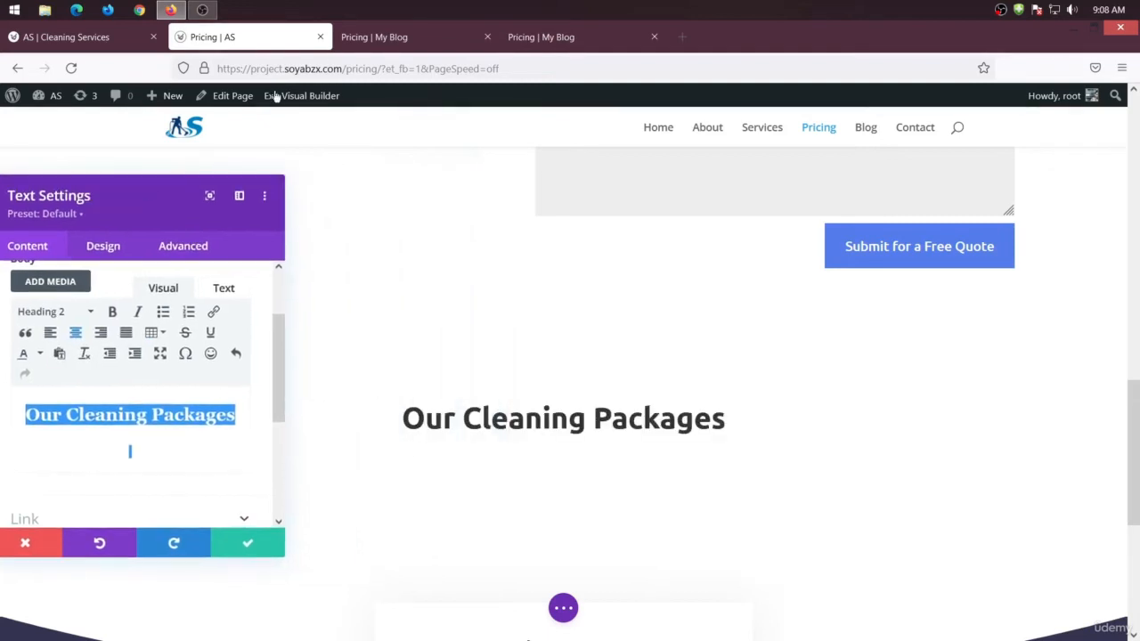
- Copy the reference page's Lorem ipsum description below the Our Cleaning Packages heading, and break it before "incididunt"
{"action": "left_click", "coordinate": [389, 36]}
{"action": "left_click_drag", "start_coordinate": [679, 482], "coordinate": [341, 451]}
{"action": "key", "text": "ctrl+c"}
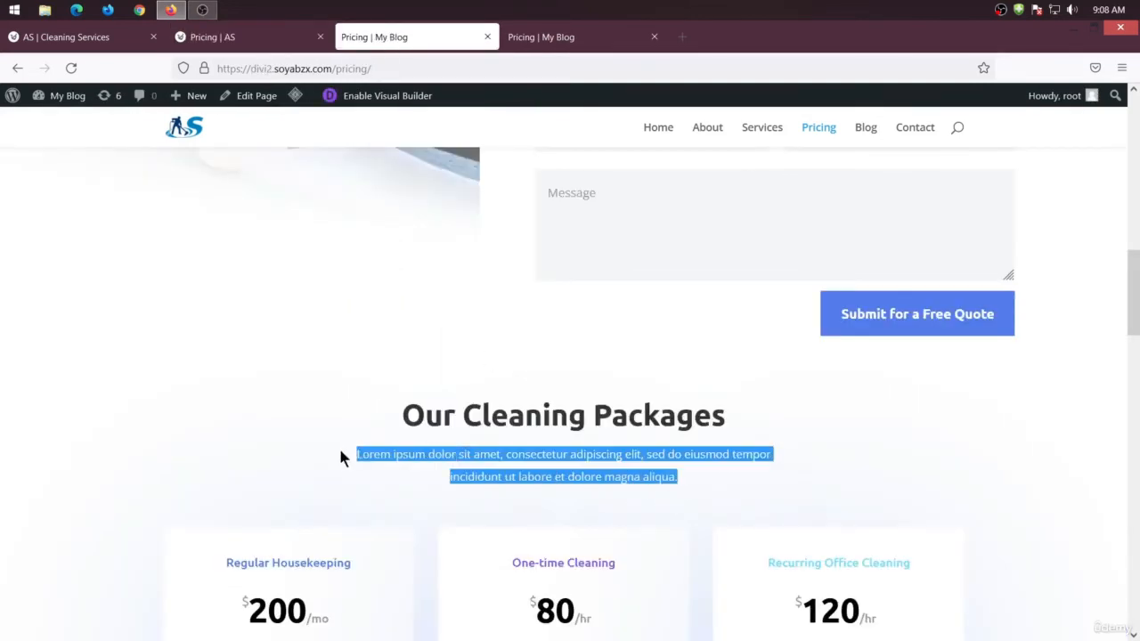
{"action": "left_click", "coordinate": [267, 36]}
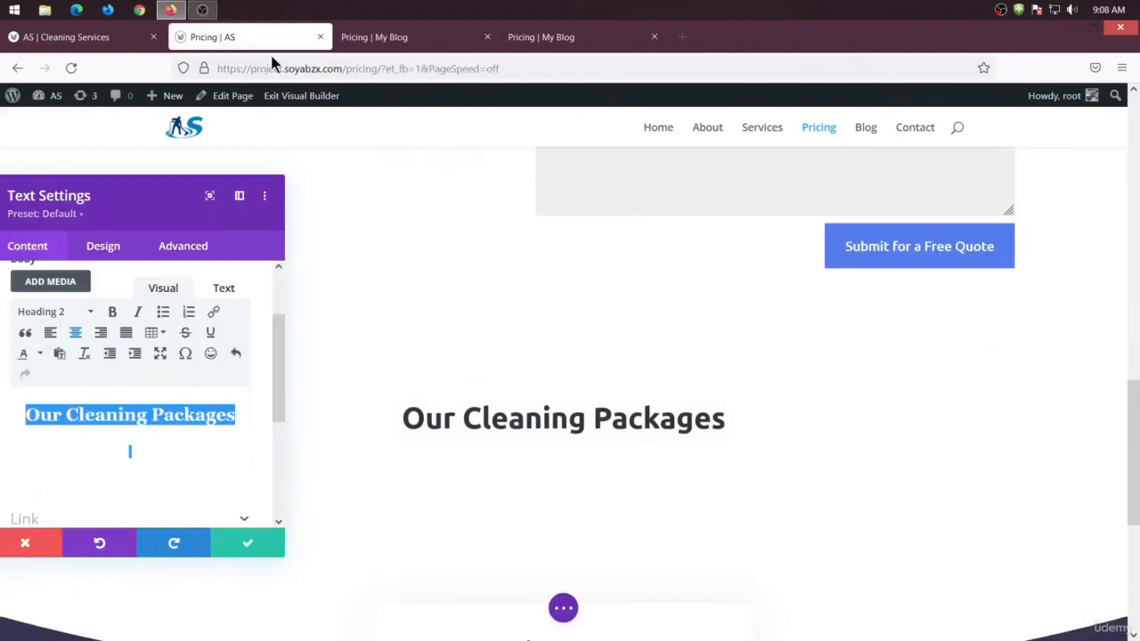
{"action": "left_click", "coordinate": [237, 418]}
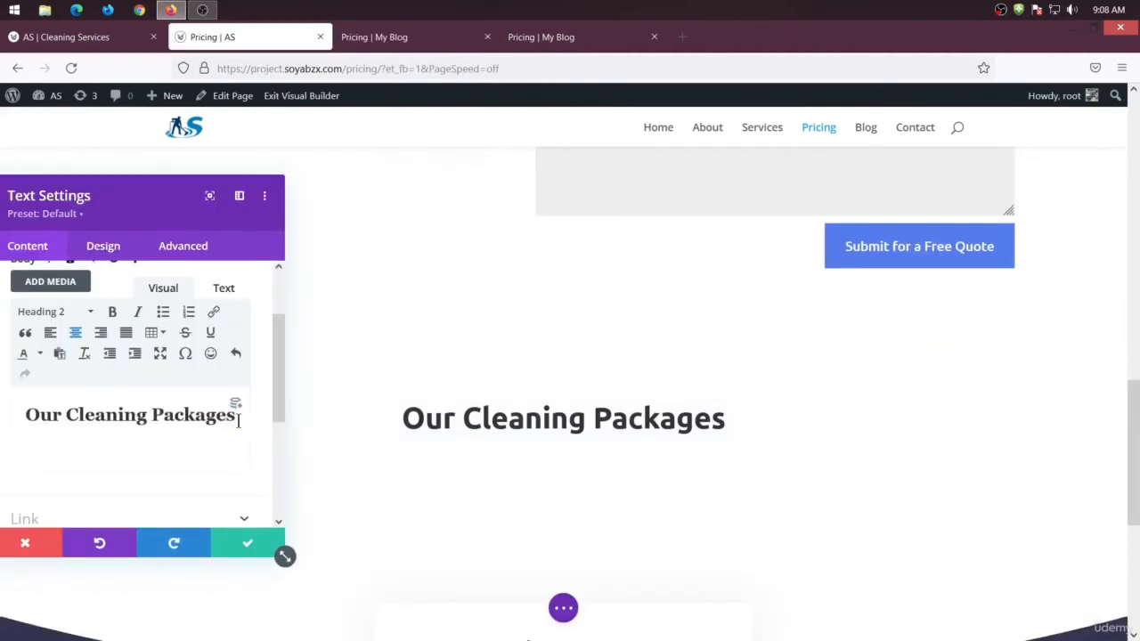
{"action": "key", "text": "Return"}
{"action": "key", "text": "ctrl+v"}
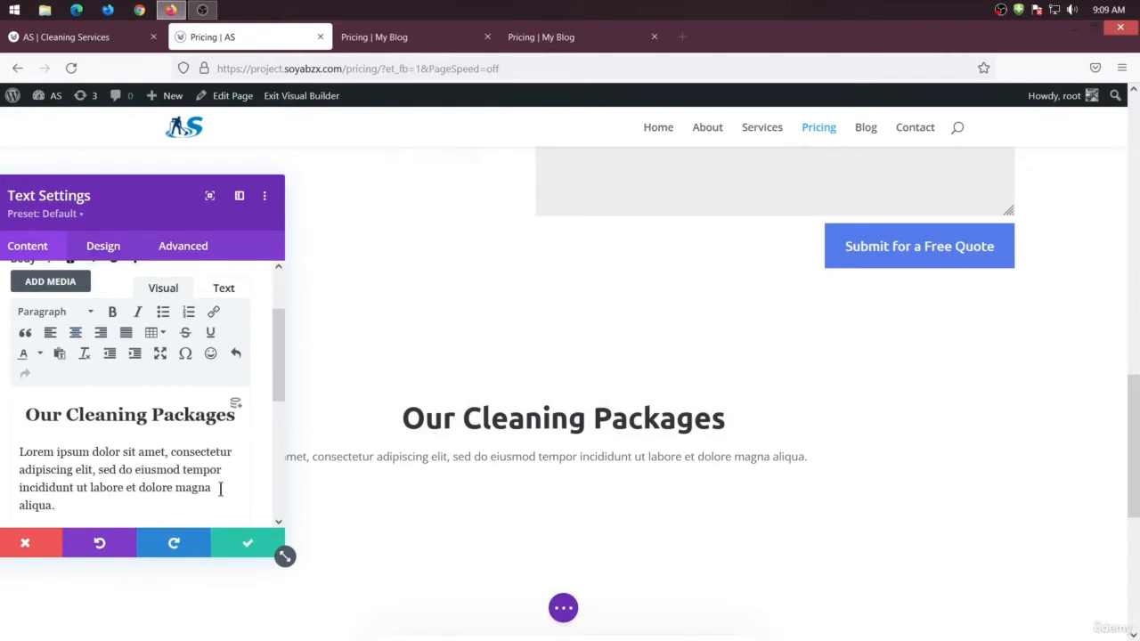
{"action": "key", "text": "Return"}
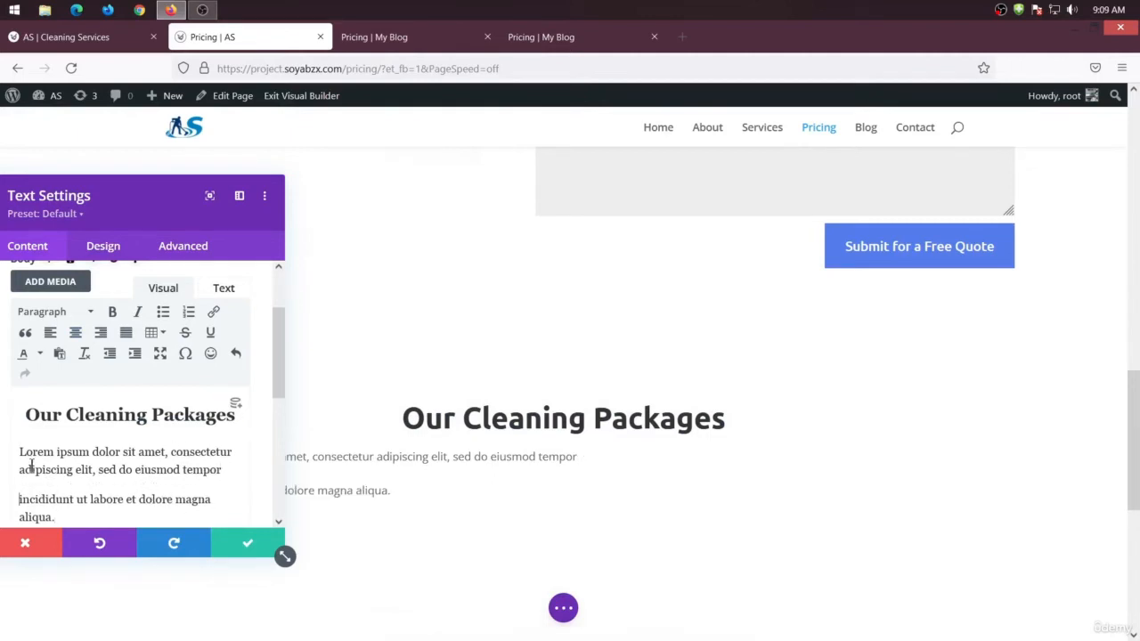
- Center both description lines under the heading and compare them with the reference Pricing page
{"action": "left_click_drag", "start_coordinate": [33, 476], "coordinate": [76, 511]}
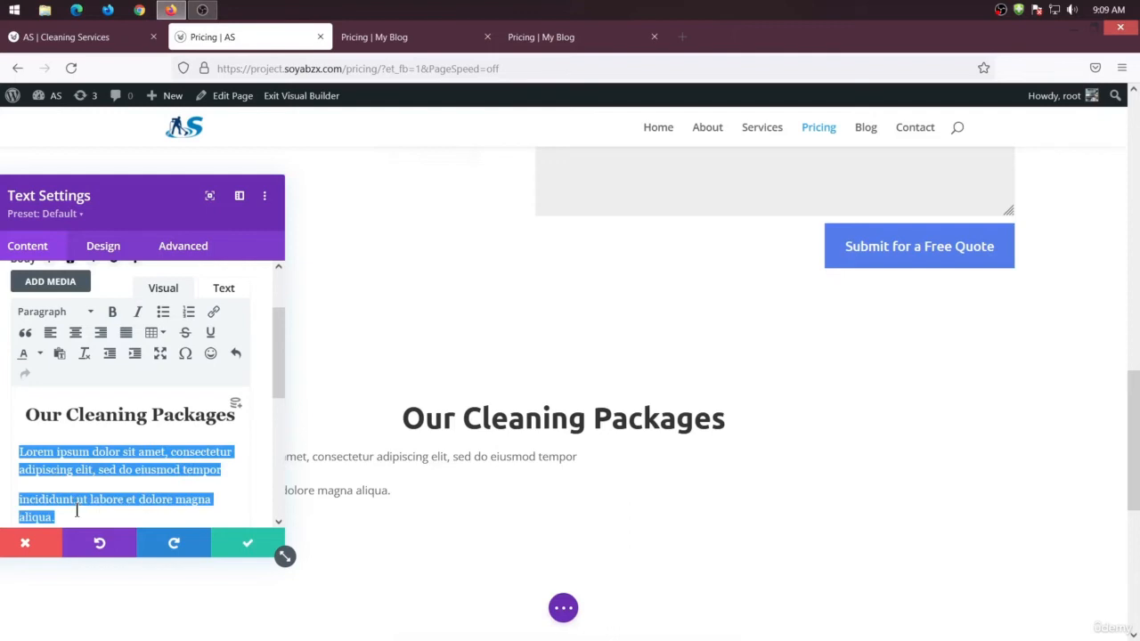
{"action": "left_click", "coordinate": [76, 333]}
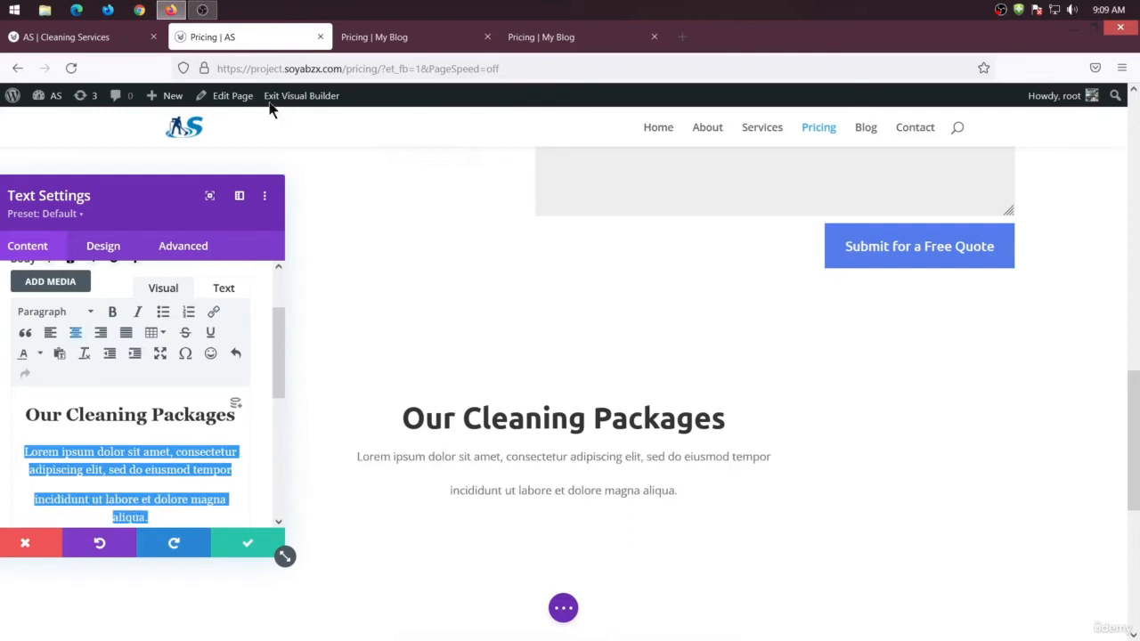
{"action": "left_click", "coordinate": [389, 38]}
{"action": "left_click", "coordinate": [573, 477]}
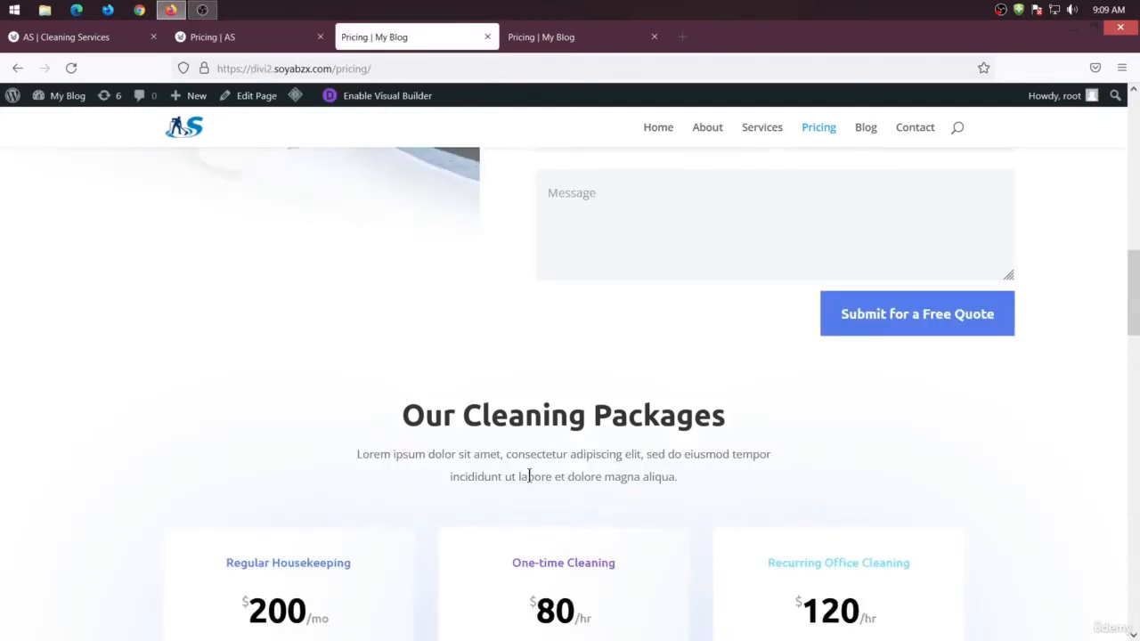
- Reduce the body text line height of the Our Cleaning Packages module to tighten the description lines, and save its settings
{"action": "left_click", "coordinate": [242, 45]}
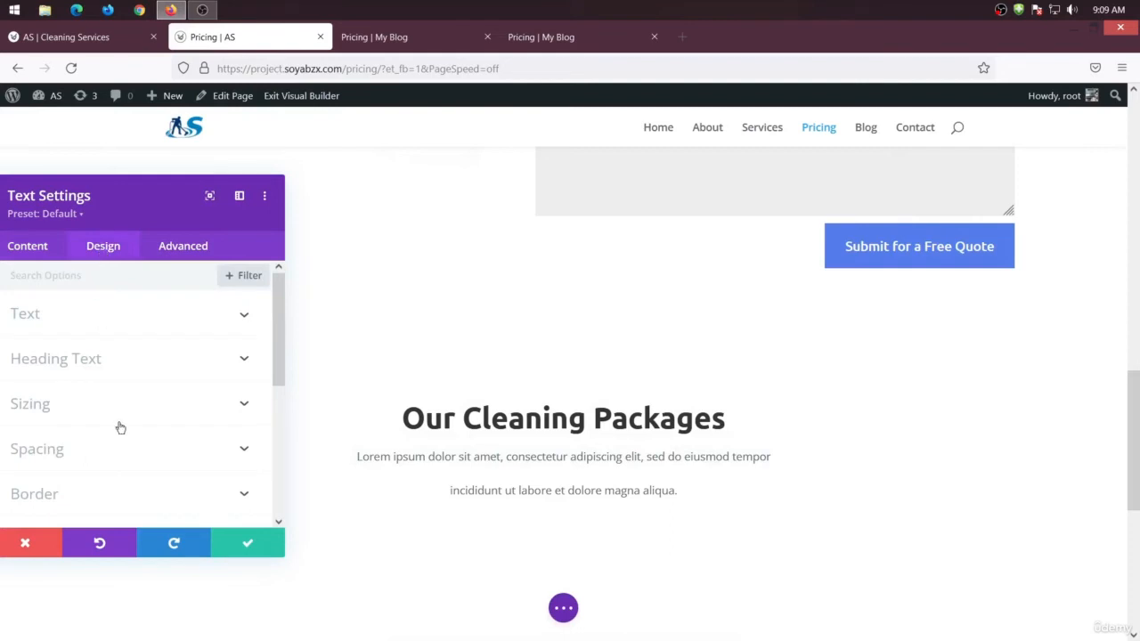
{"action": "left_click_drag", "start_coordinate": [123, 211], "coordinate": [923, 158]}
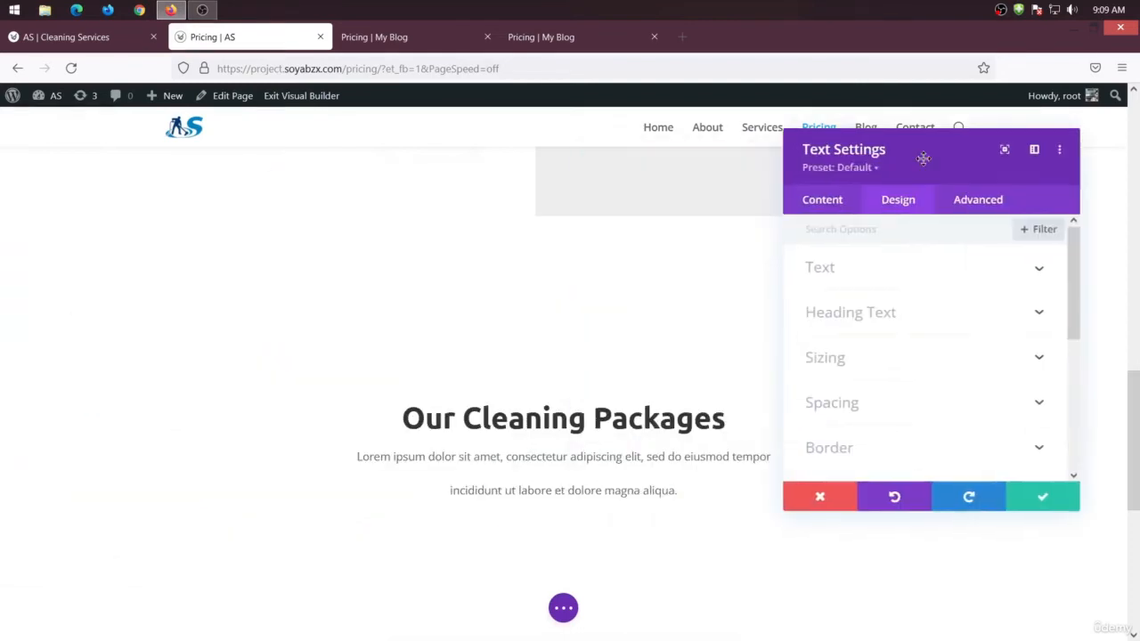
{"action": "left_click", "coordinate": [901, 275]}
{"action": "scroll", "coordinate": [910, 363], "scroll_direction": "down", "scroll_amount": 5}
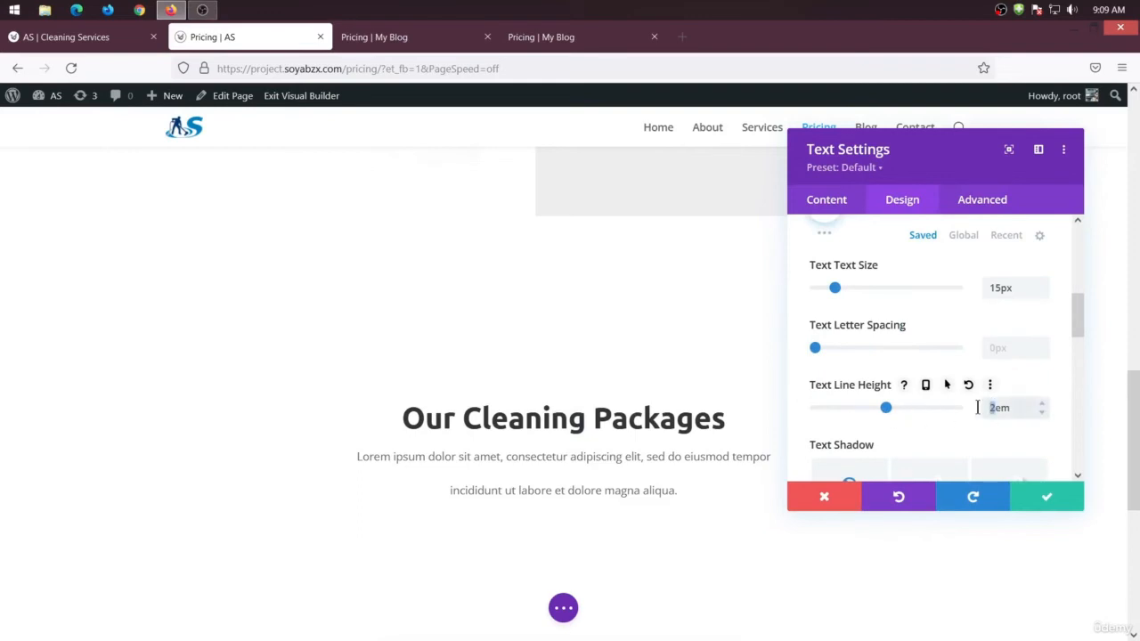
{"action": "type", "text": ".2"}
{"action": "left_click", "coordinate": [1048, 499]}
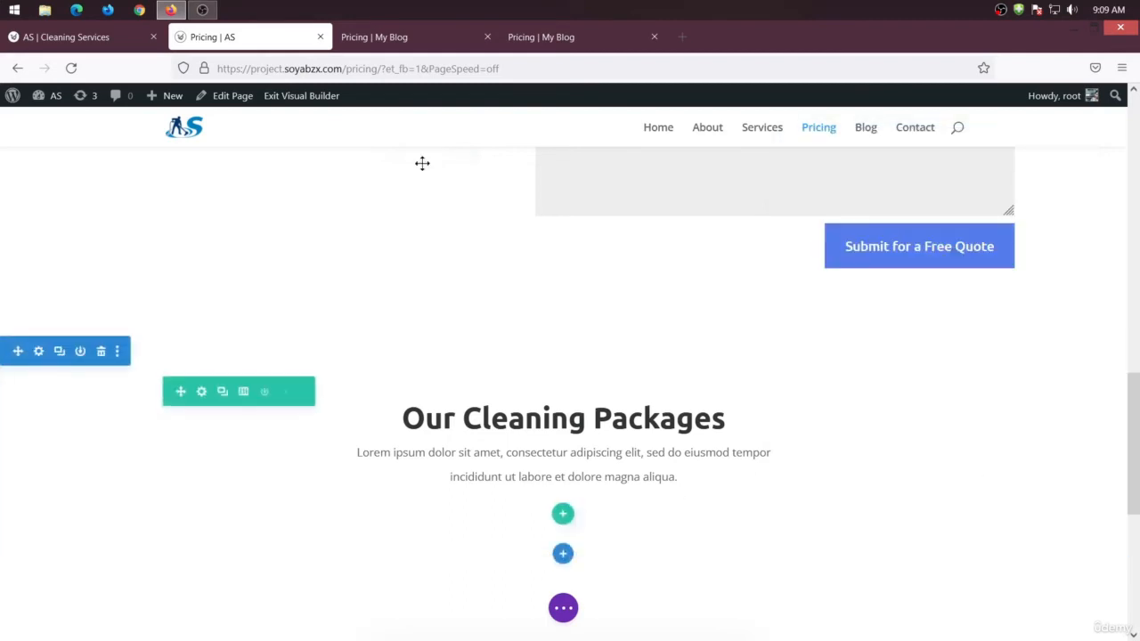
- Review the three package pricing tables below the heading on the reference Pricing page
{"action": "left_click", "coordinate": [391, 40]}
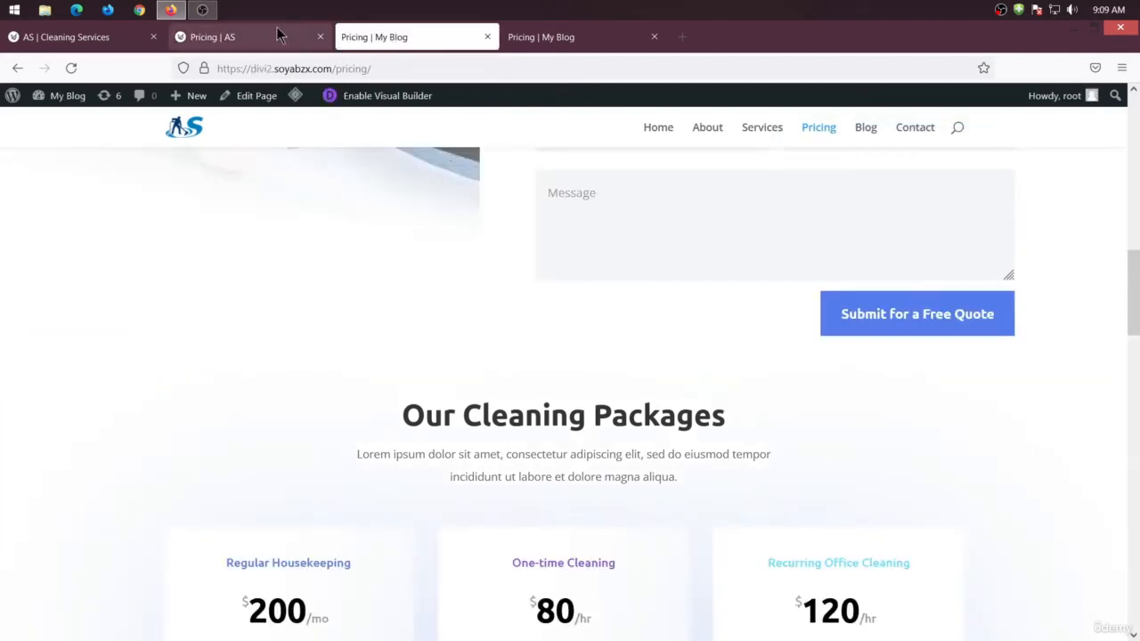
{"action": "scroll", "coordinate": [592, 463], "scroll_direction": "down", "scroll_amount": 3}
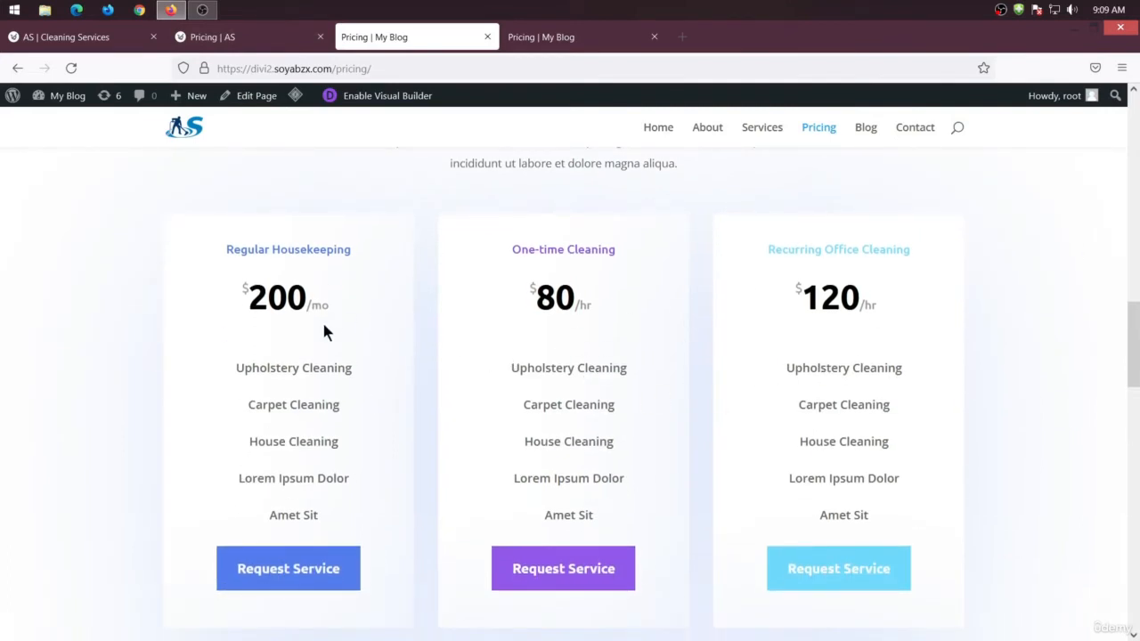
{"action": "left_click", "coordinate": [249, 38]}
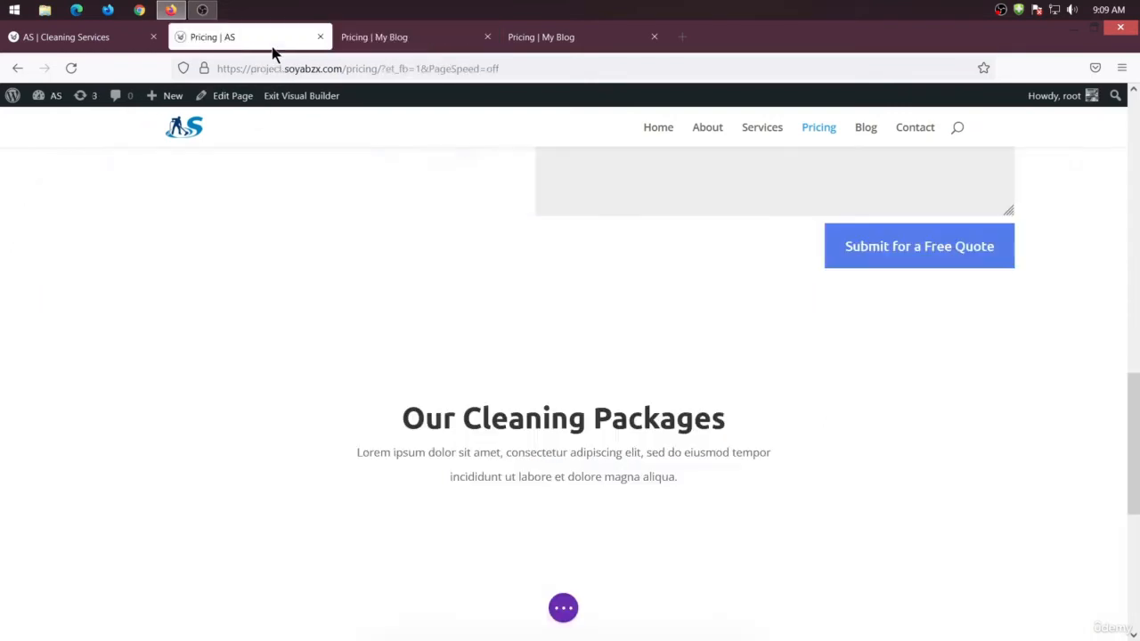
- Open the project's Services page in a new tab, close the homepage tab, and enable the Visual Builder on Services
{"action": "left_click", "coordinate": [133, 40]}
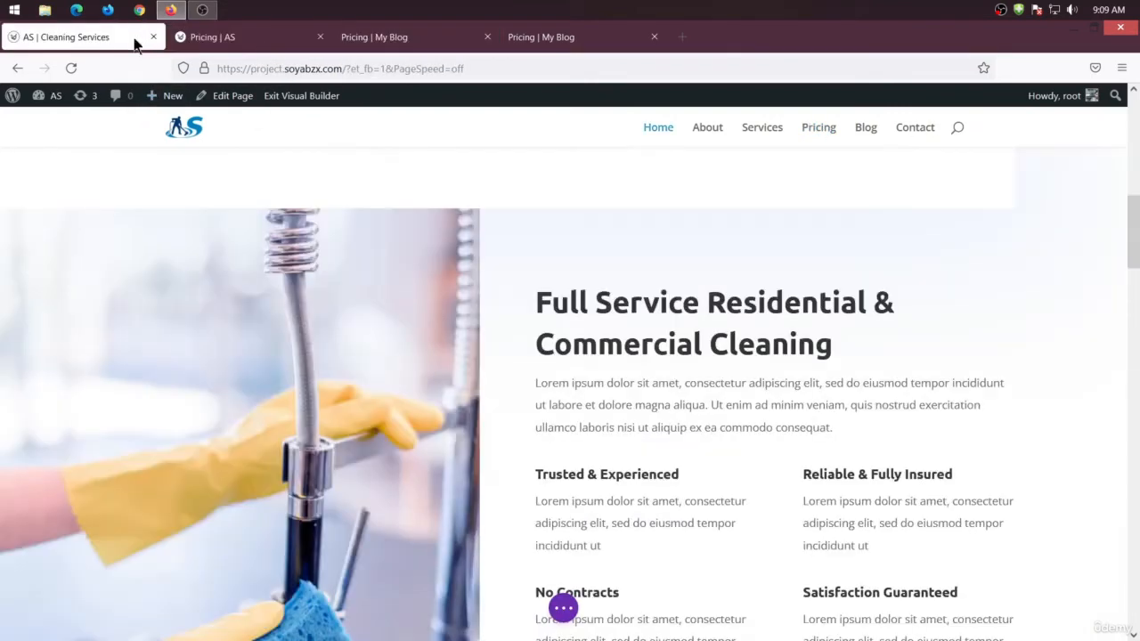
{"action": "right_click", "coordinate": [763, 129]}
{"action": "left_click", "coordinate": [793, 135]}
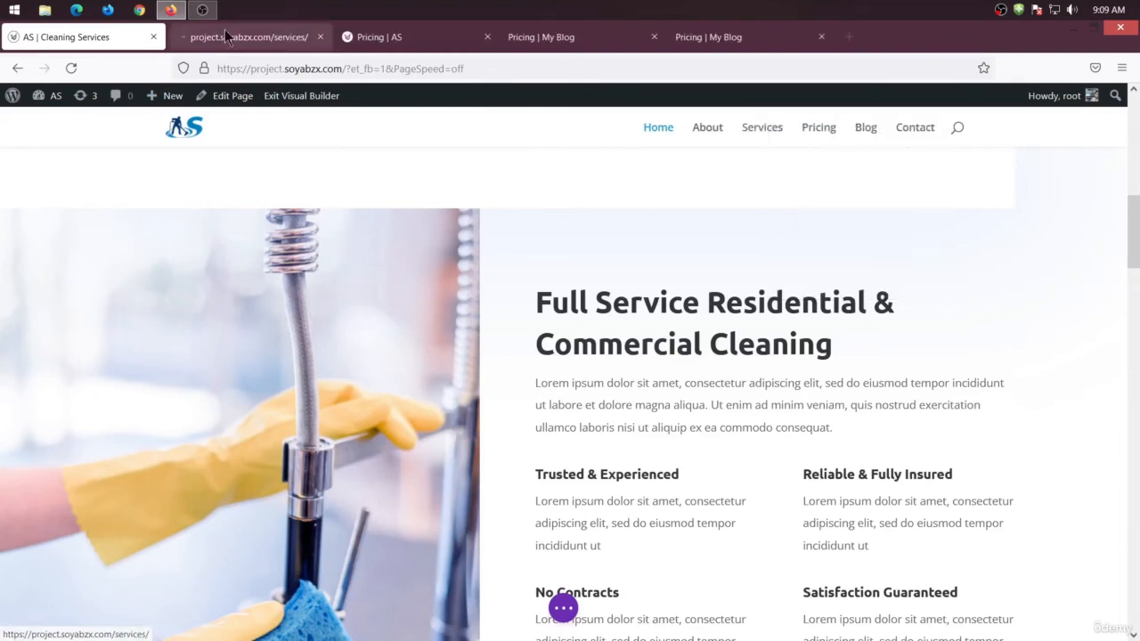
{"action": "left_click", "coordinate": [153, 37]}
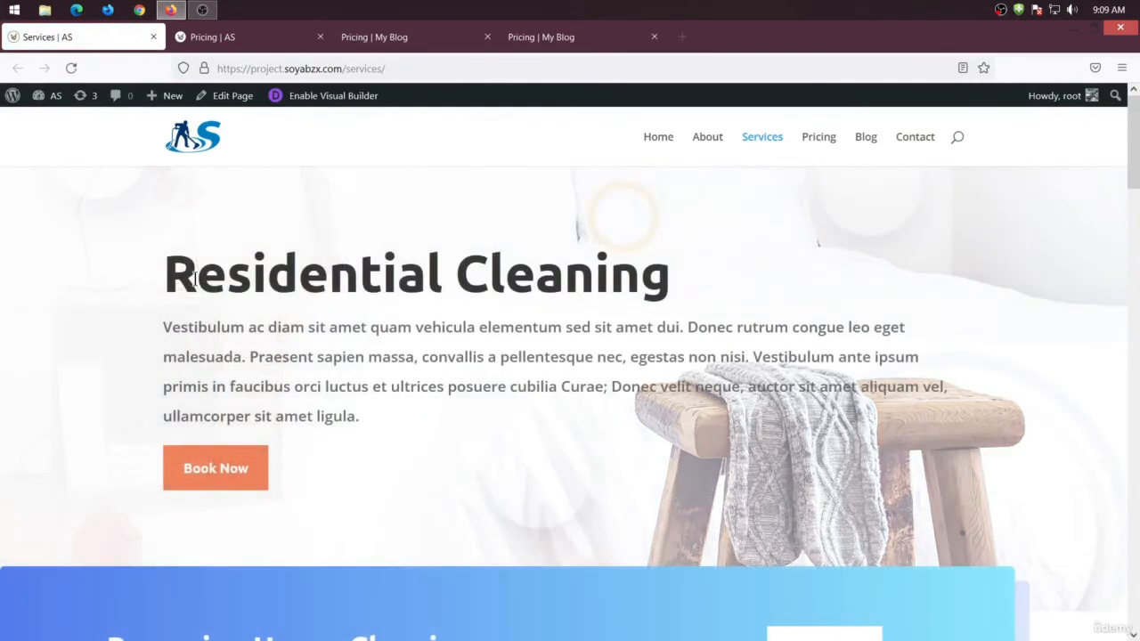
{"action": "left_click", "coordinate": [286, 101]}
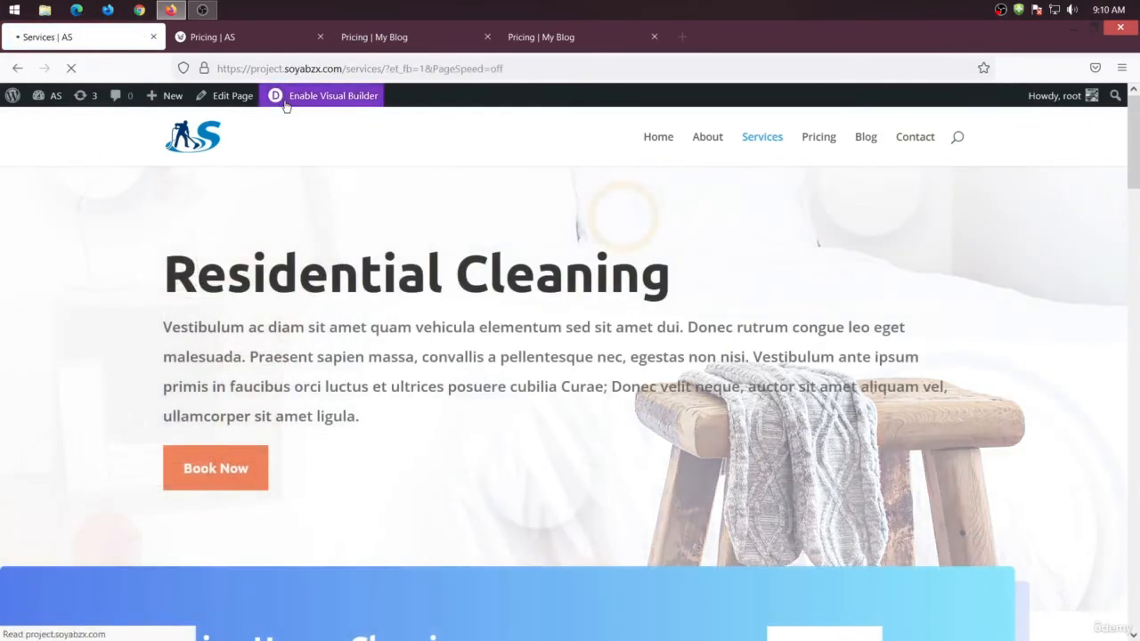
- Copy the One-time Cleaning pricing table module on the Services page
{"action": "scroll", "coordinate": [490, 305], "scroll_direction": "down", "scroll_amount": 8}
{"action": "scroll", "coordinate": [489, 305], "scroll_direction": "down", "scroll_amount": 3}
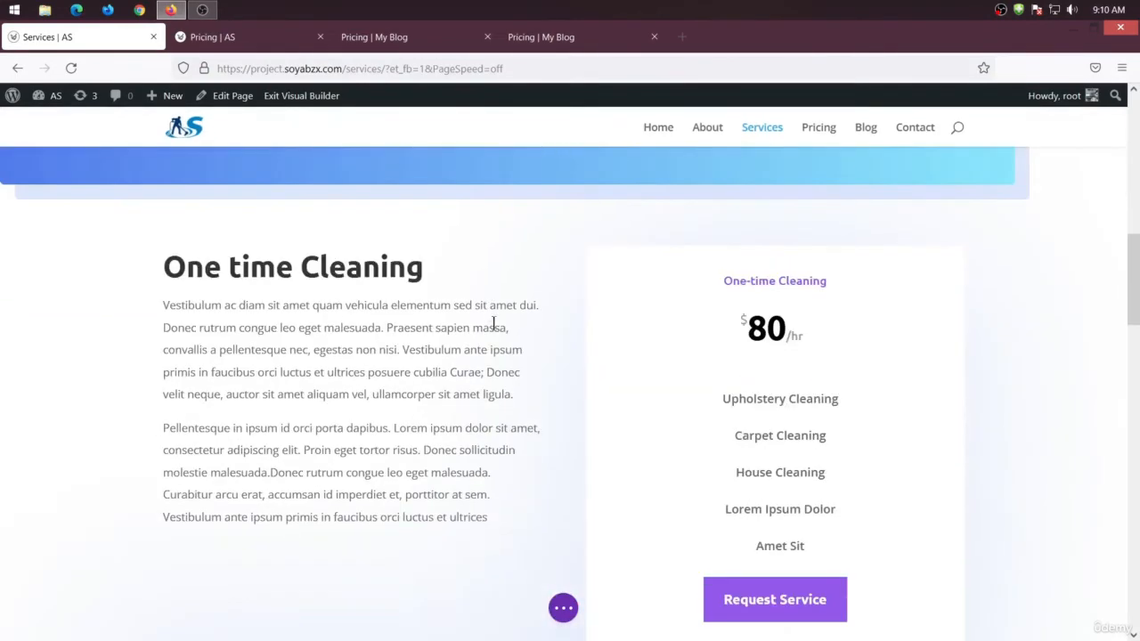
{"action": "mouse_move", "coordinate": [771, 297]}
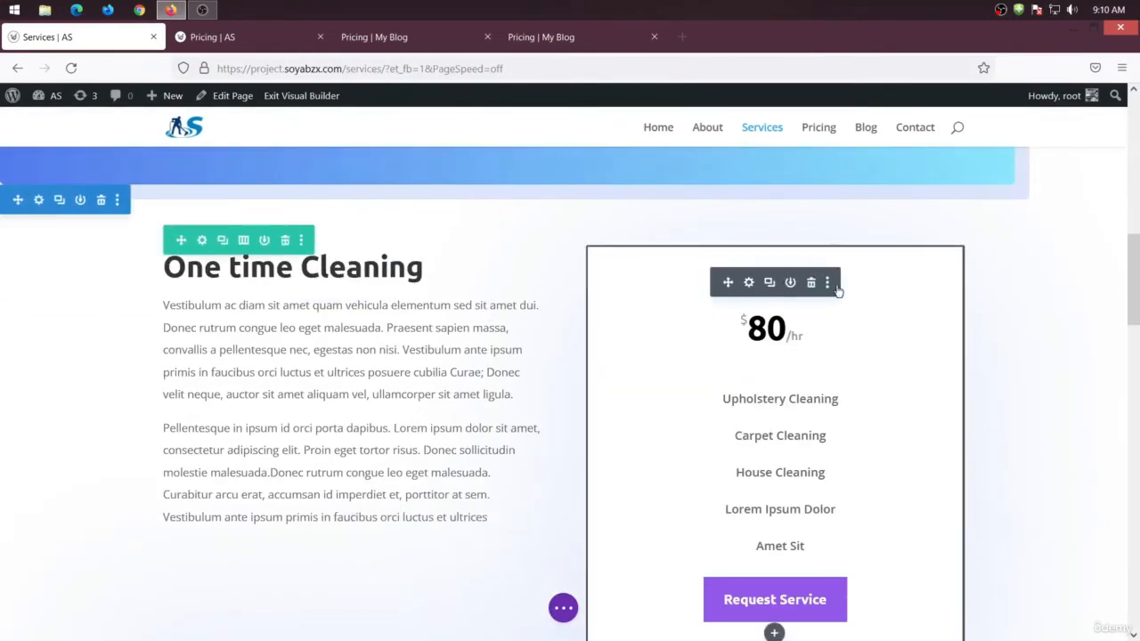
{"action": "left_click", "coordinate": [827, 283]}
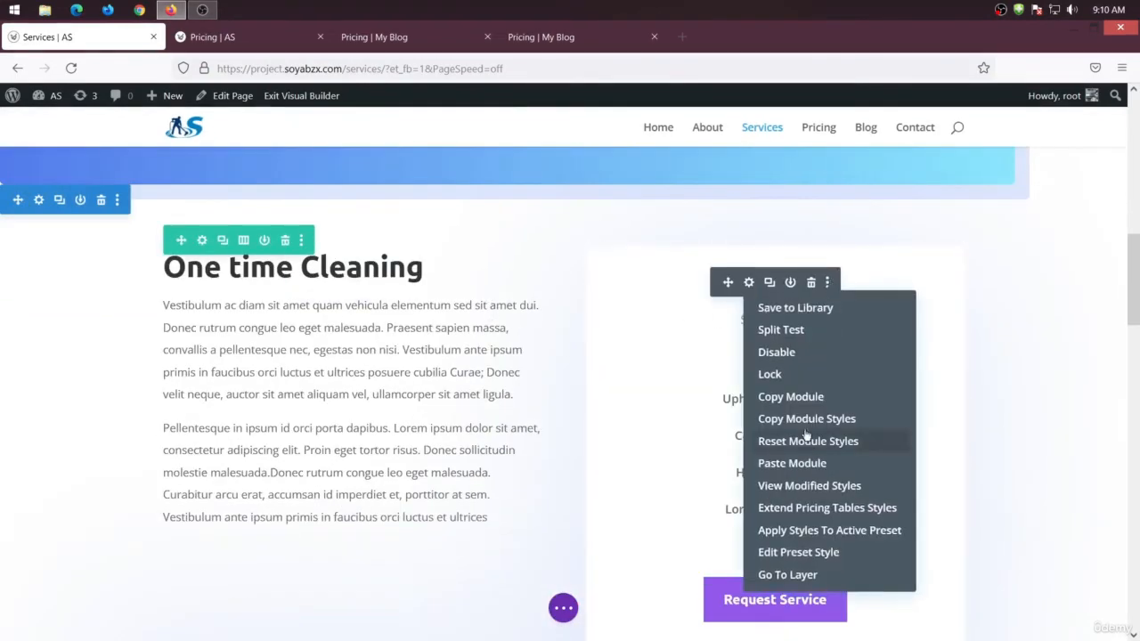
{"action": "left_click", "coordinate": [812, 396]}
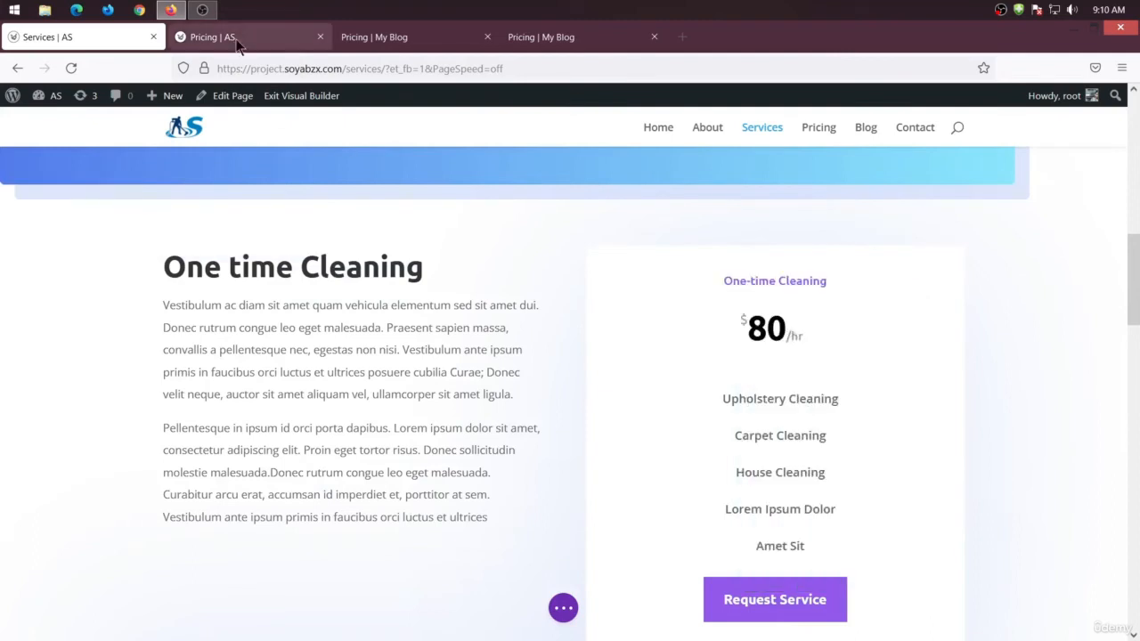
- Check the reference packages layout, then add a regular section with a three-column row below Our Cleaning Packages on the project's Pricing page
{"action": "left_click", "coordinate": [227, 45]}
{"action": "left_click", "coordinate": [360, 35]}
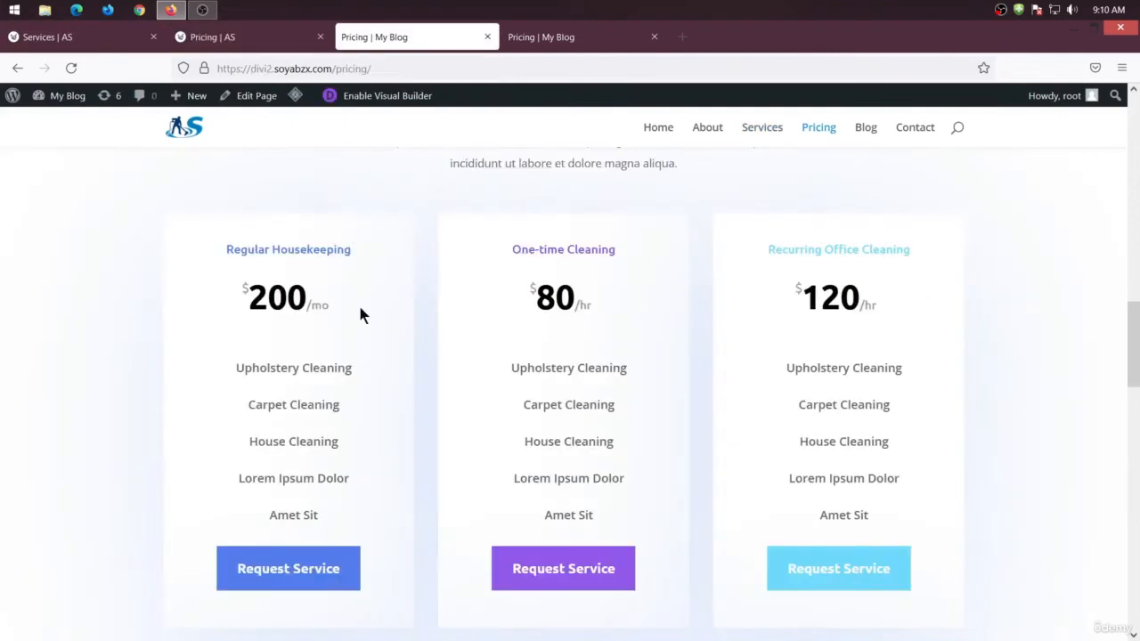
{"action": "scroll", "coordinate": [421, 337], "scroll_direction": "down", "scroll_amount": 5}
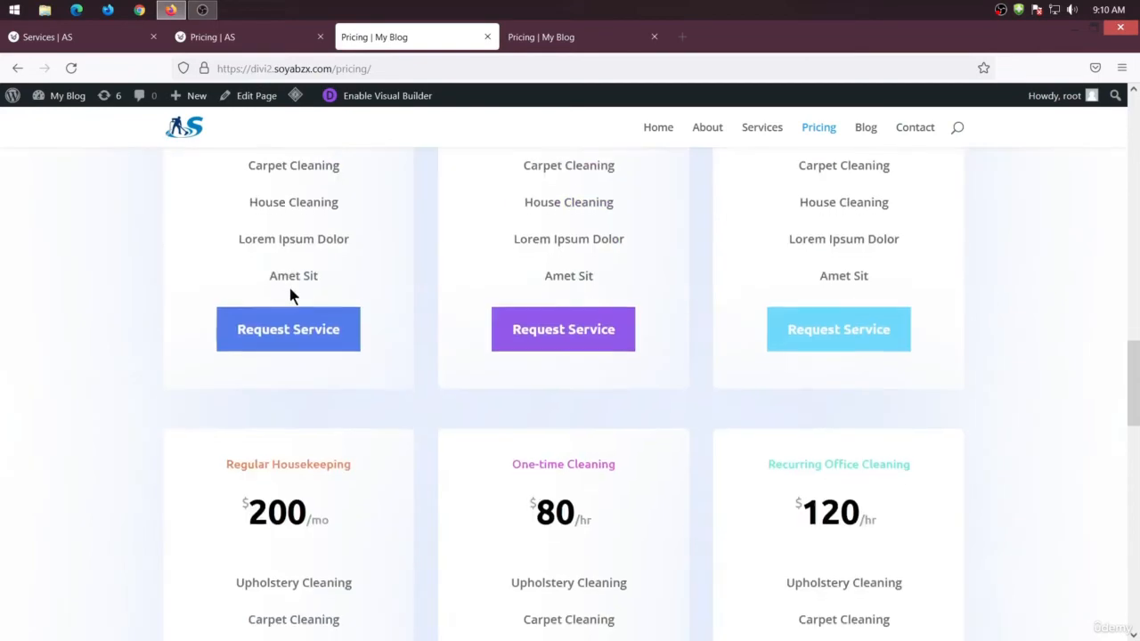
{"action": "left_click", "coordinate": [229, 45]}
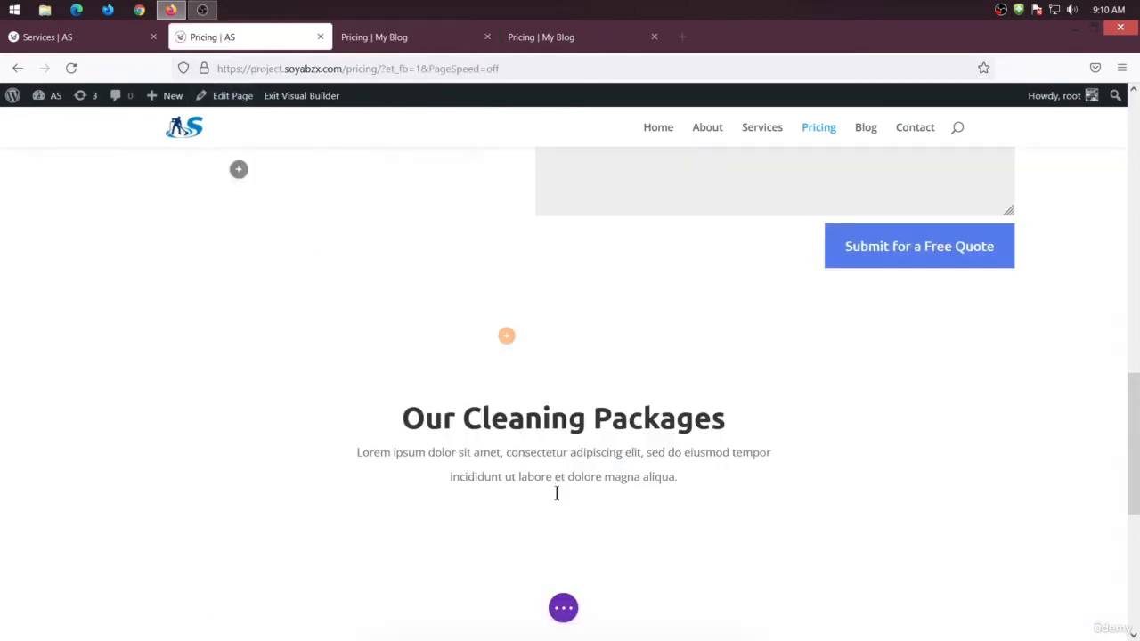
{"action": "scroll", "coordinate": [558, 445], "scroll_direction": "down", "scroll_amount": 2}
{"action": "left_click", "coordinate": [563, 356]}
{"action": "left_click", "coordinate": [686, 391]}
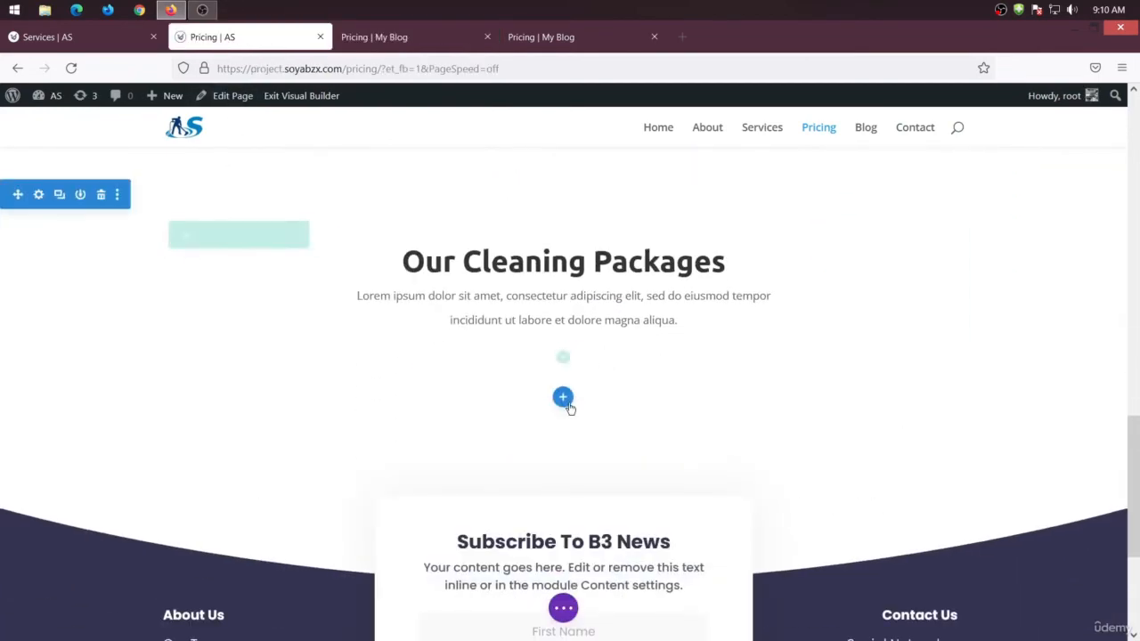
{"action": "left_click", "coordinate": [563, 398]}
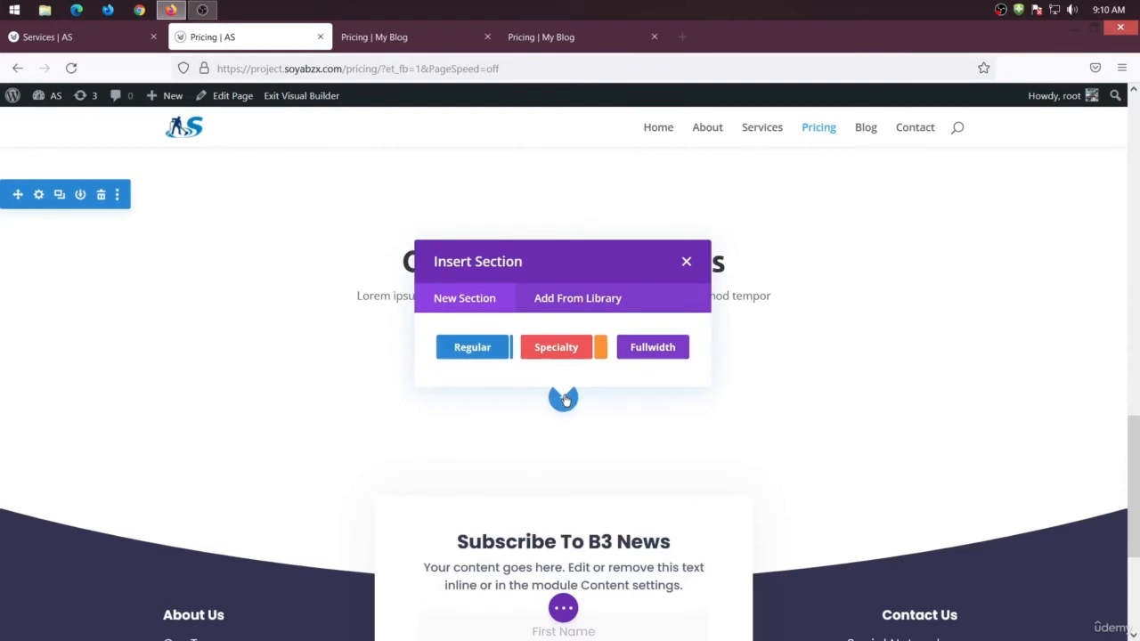
{"action": "left_click", "coordinate": [489, 348]}
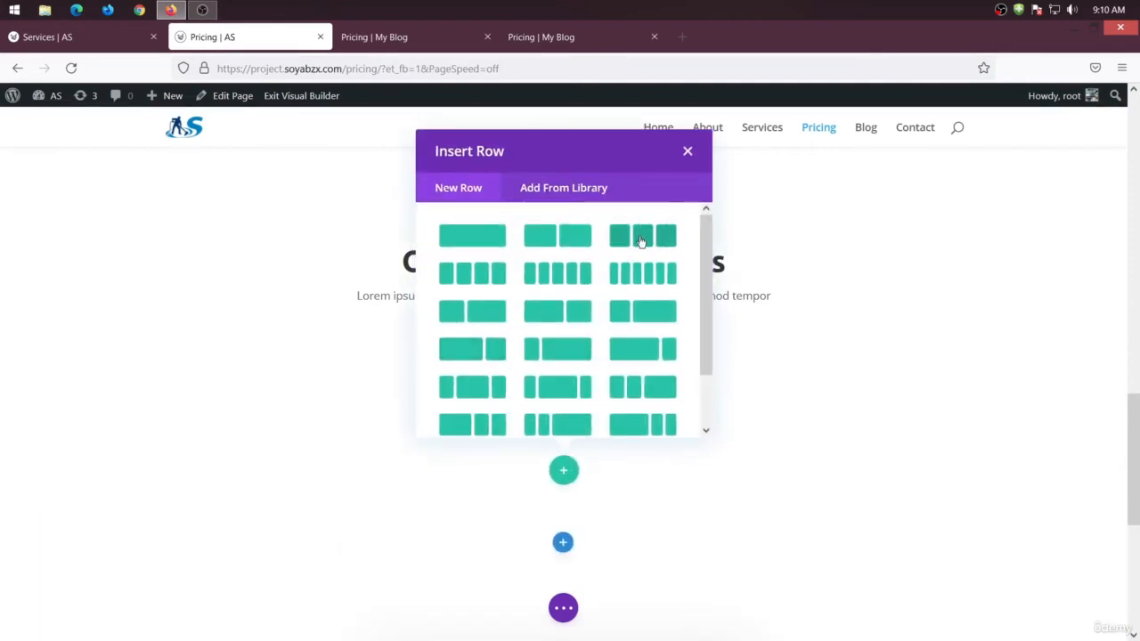
{"action": "left_click", "coordinate": [641, 241]}
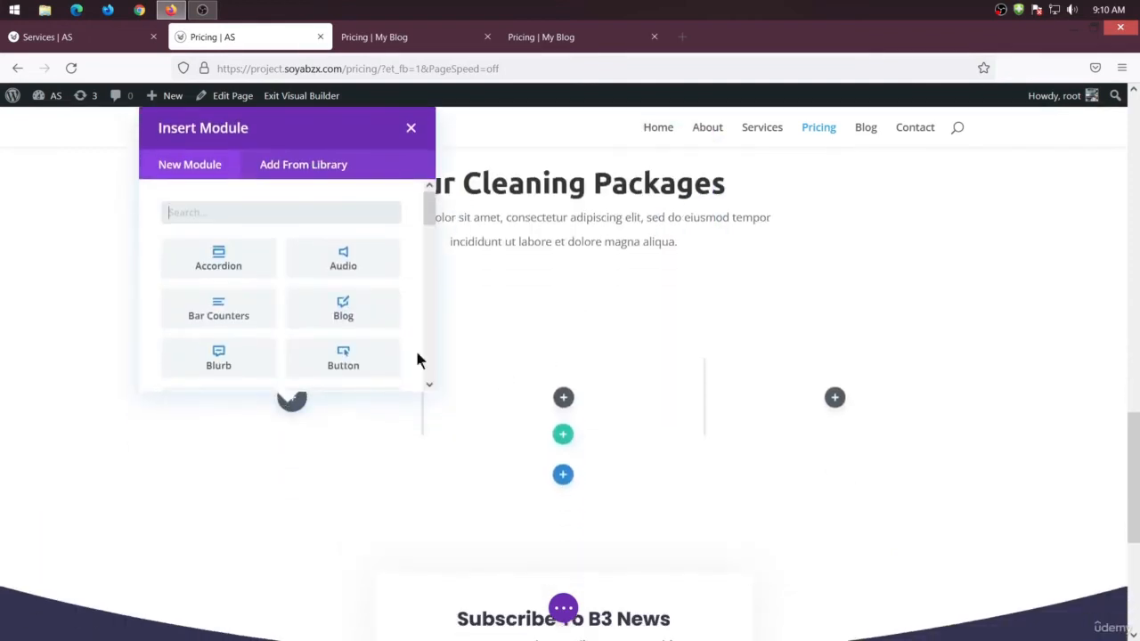
{"action": "left_click", "coordinate": [412, 130]}
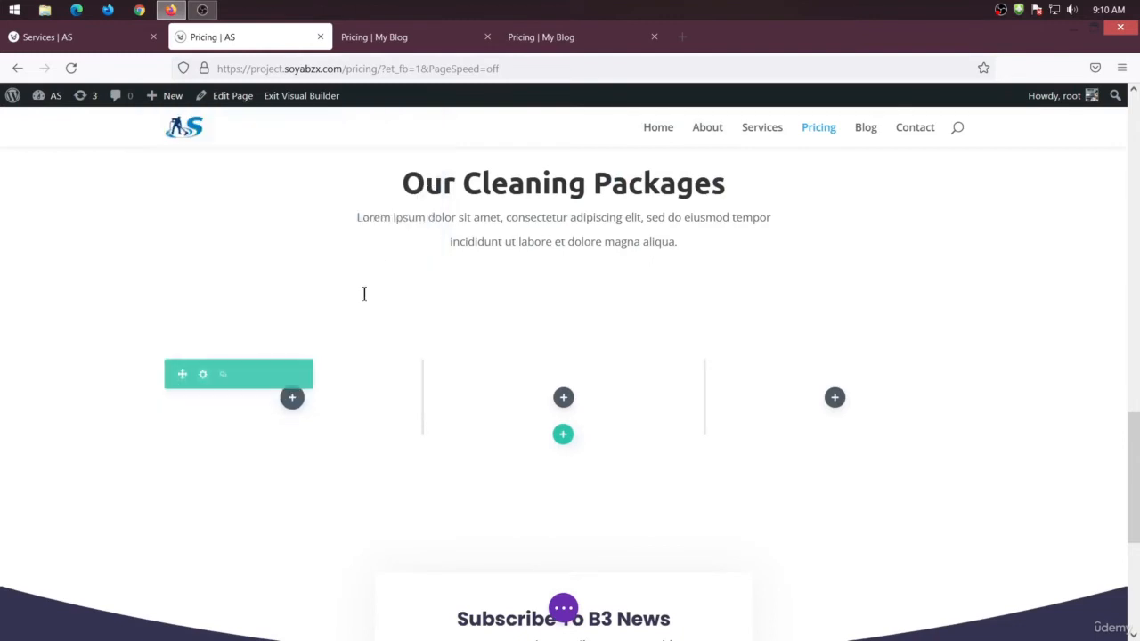
- Paste the copied pricing table module into all three columns of the new row
{"action": "right_click", "coordinate": [292, 399]}
{"action": "left_click", "coordinate": [270, 620]}
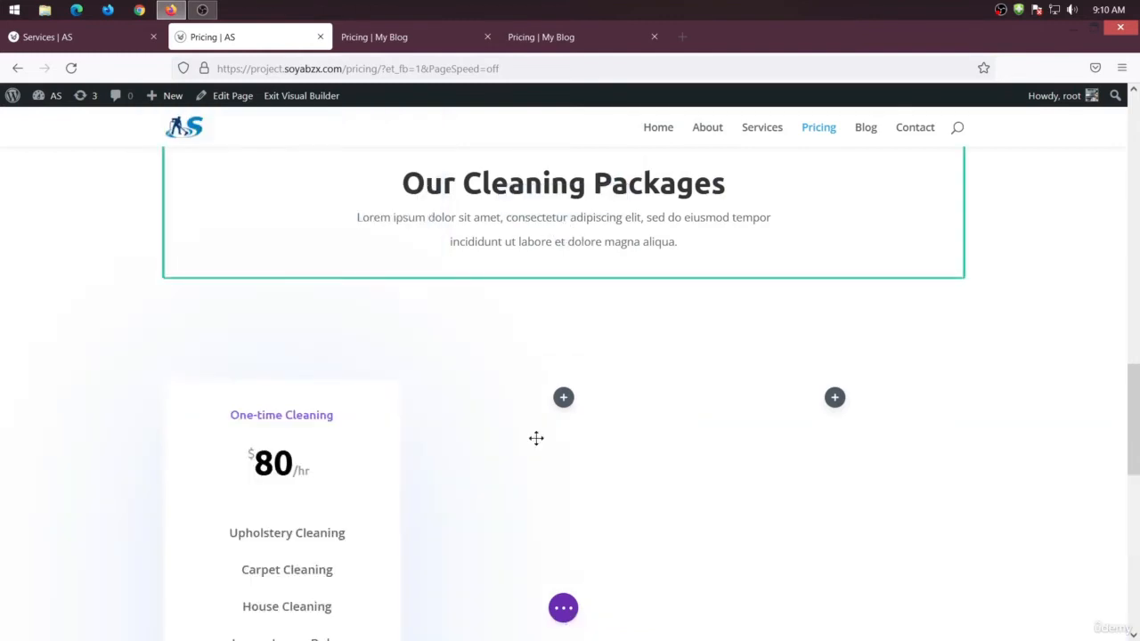
{"action": "right_click", "coordinate": [560, 399]}
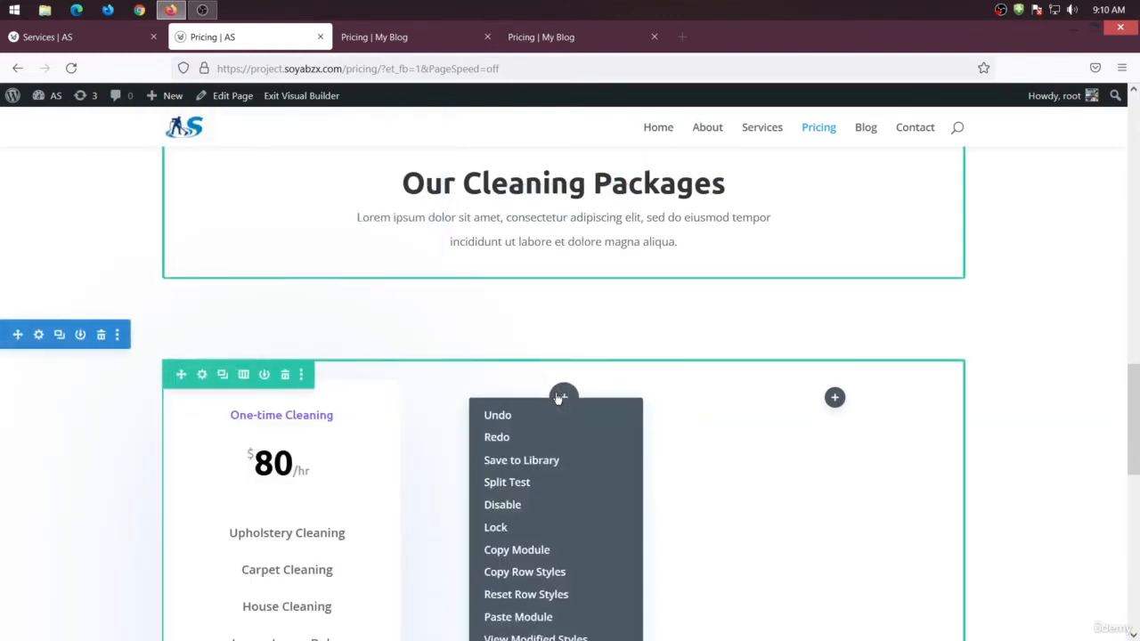
{"action": "left_click", "coordinate": [535, 616]}
{"action": "scroll", "coordinate": [757, 374], "scroll_direction": "down", "scroll_amount": 2}
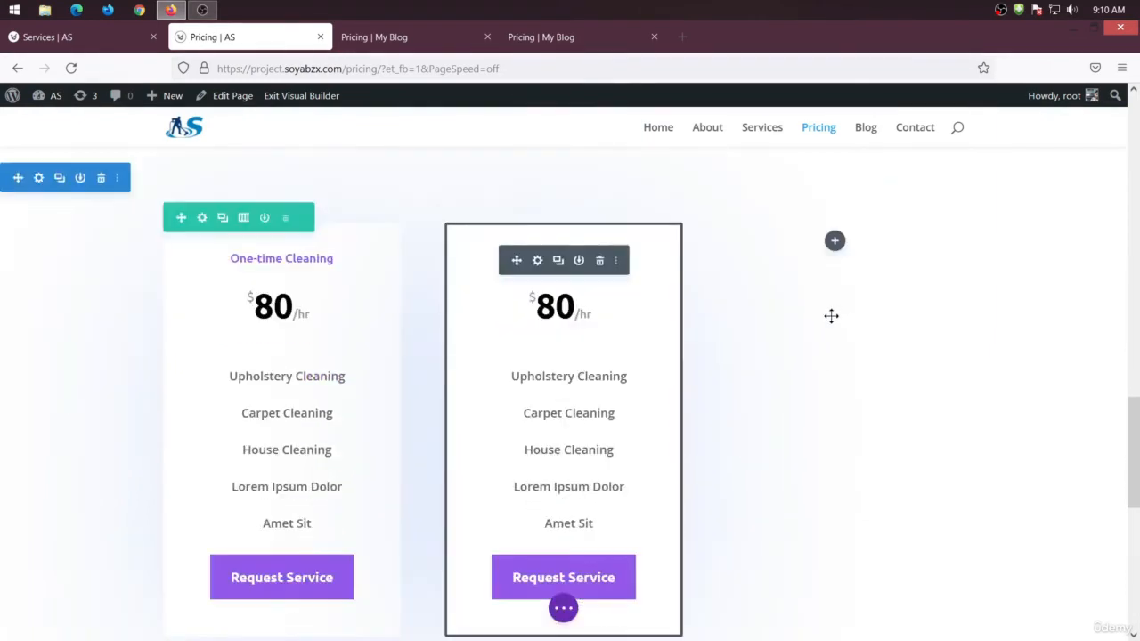
{"action": "right_click", "coordinate": [834, 240]}
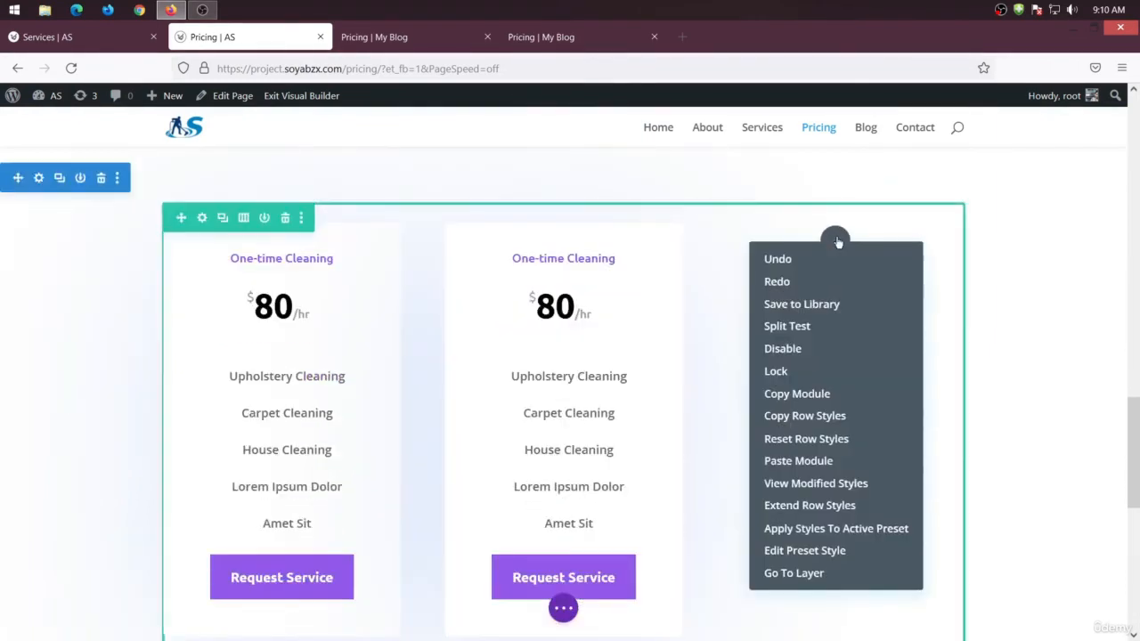
{"action": "left_click", "coordinate": [798, 460]}
{"action": "scroll", "coordinate": [781, 452], "scroll_direction": "down", "scroll_amount": 3}
{"action": "scroll", "coordinate": [715, 458], "scroll_direction": "up", "scroll_amount": 3}
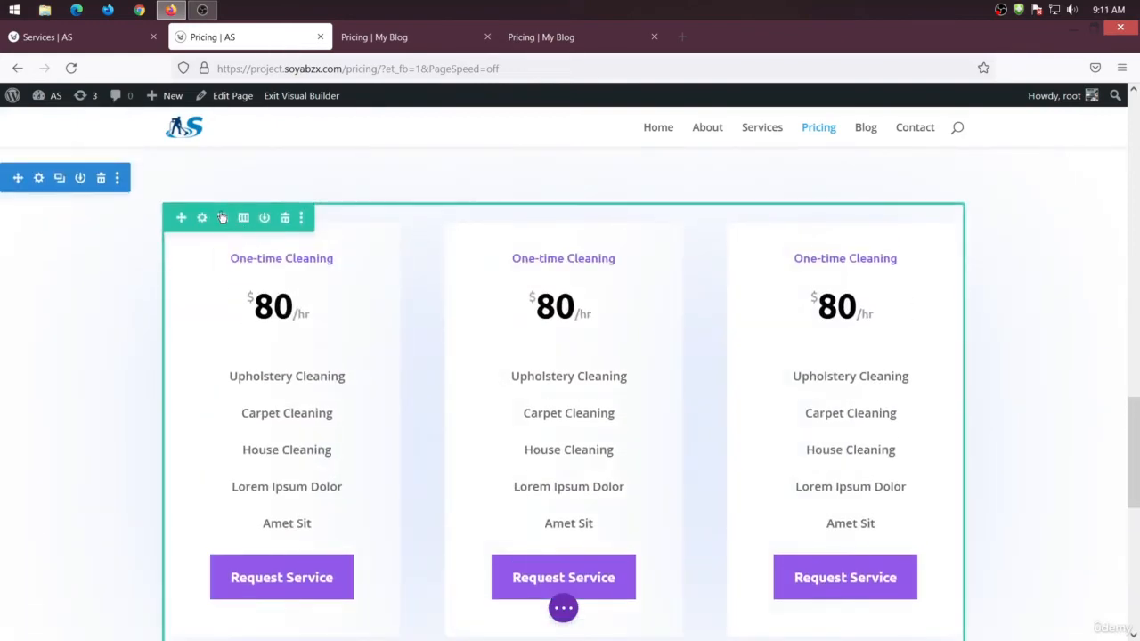
- Duplicate the row of three pricing tables to form a second row beneath it
{"action": "left_click", "coordinate": [222, 217]}
{"action": "scroll", "coordinate": [481, 344], "scroll_direction": "down", "scroll_amount": 4}
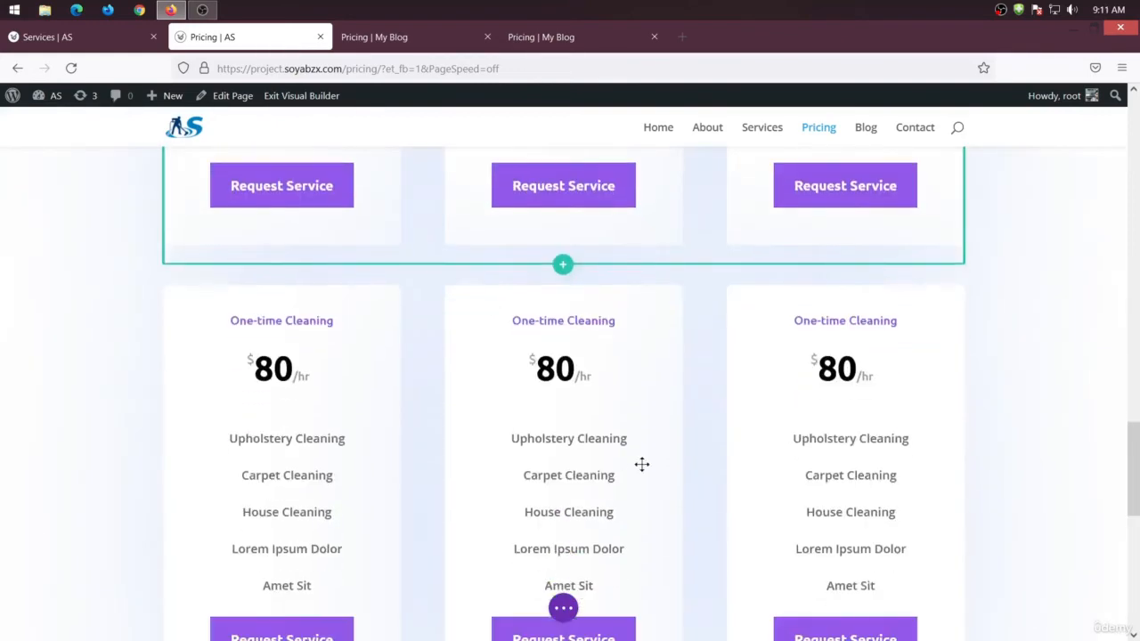
{"action": "scroll", "coordinate": [614, 455], "scroll_direction": "up", "scroll_amount": 1}
{"action": "scroll", "coordinate": [552, 440], "scroll_direction": "up", "scroll_amount": 2}
{"action": "scroll", "coordinate": [494, 427], "scroll_direction": "down", "scroll_amount": 4}
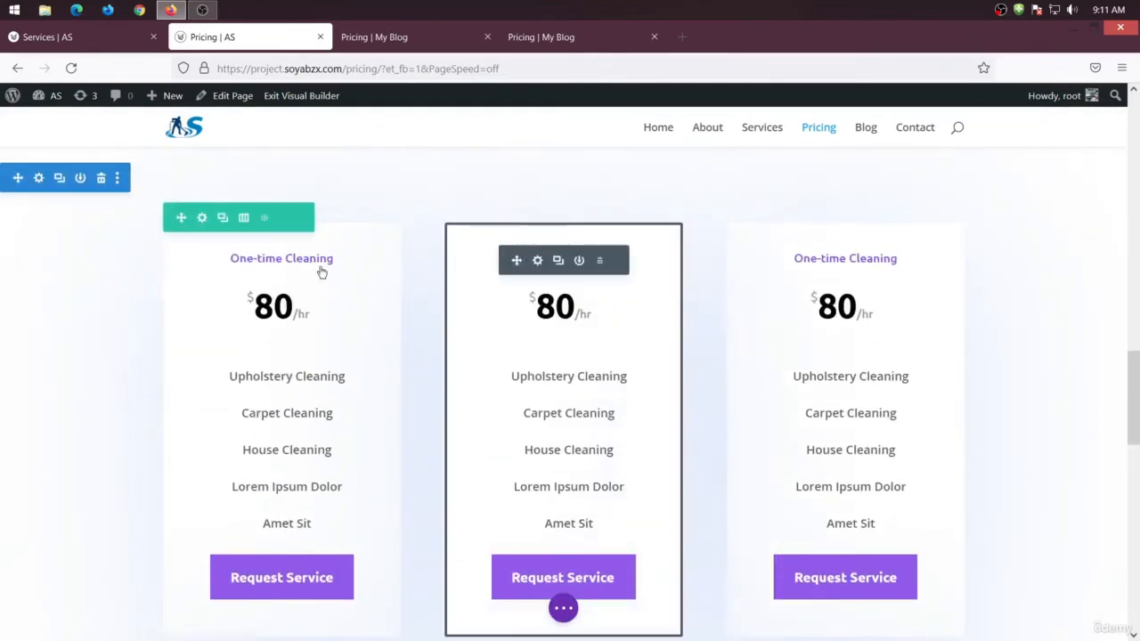
- Copy the first package title from the reference page and set the first pricing table's title to Regular Housekeeping
{"action": "left_click", "coordinate": [367, 46]}
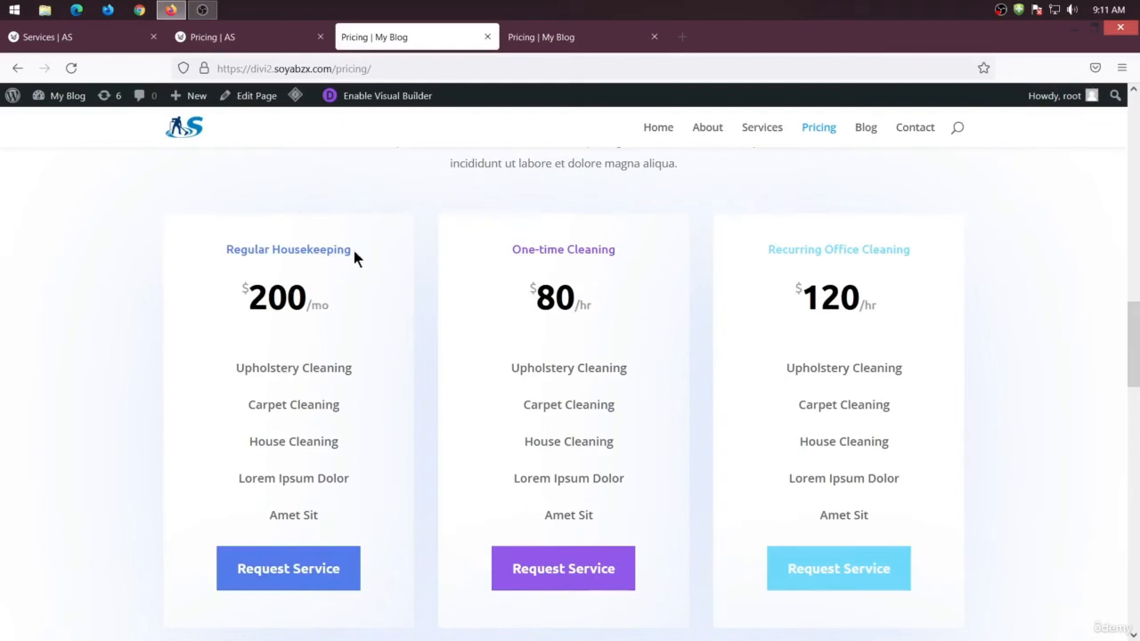
{"action": "left_click_drag", "start_coordinate": [374, 247], "coordinate": [212, 250]}
{"action": "key", "text": "ctrl+c"}
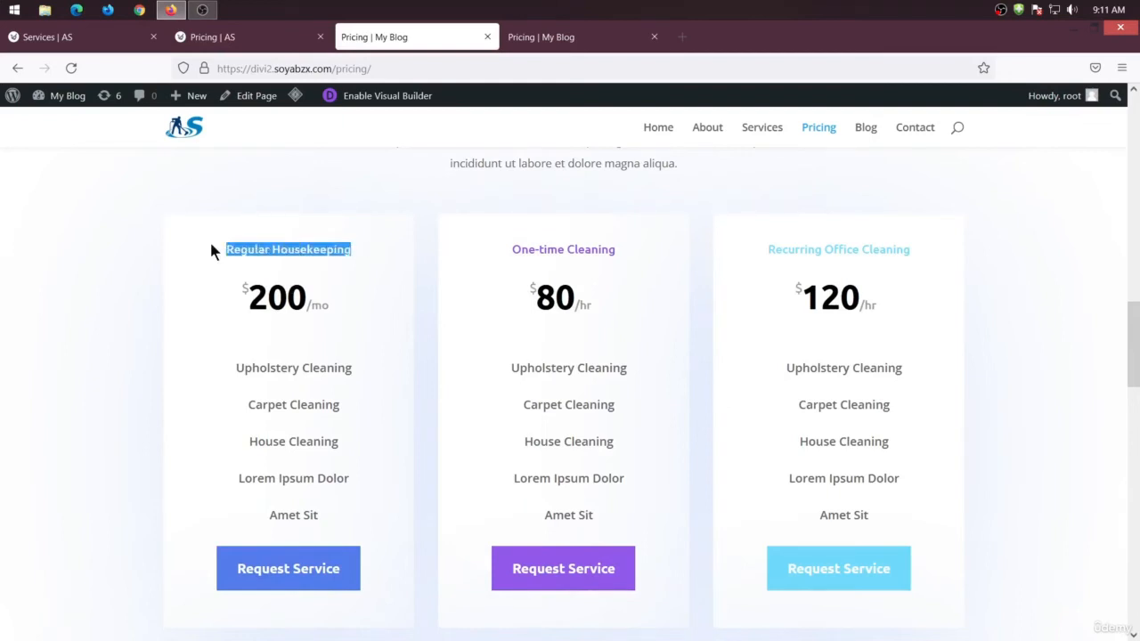
{"action": "left_click", "coordinate": [265, 35]}
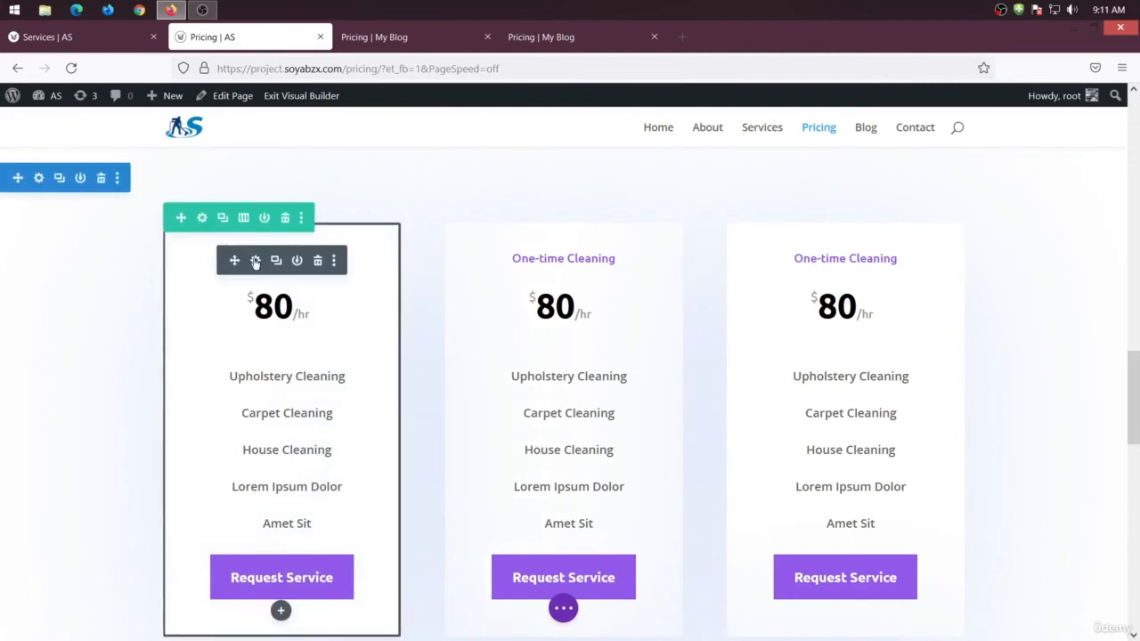
{"action": "left_click", "coordinate": [254, 260]}
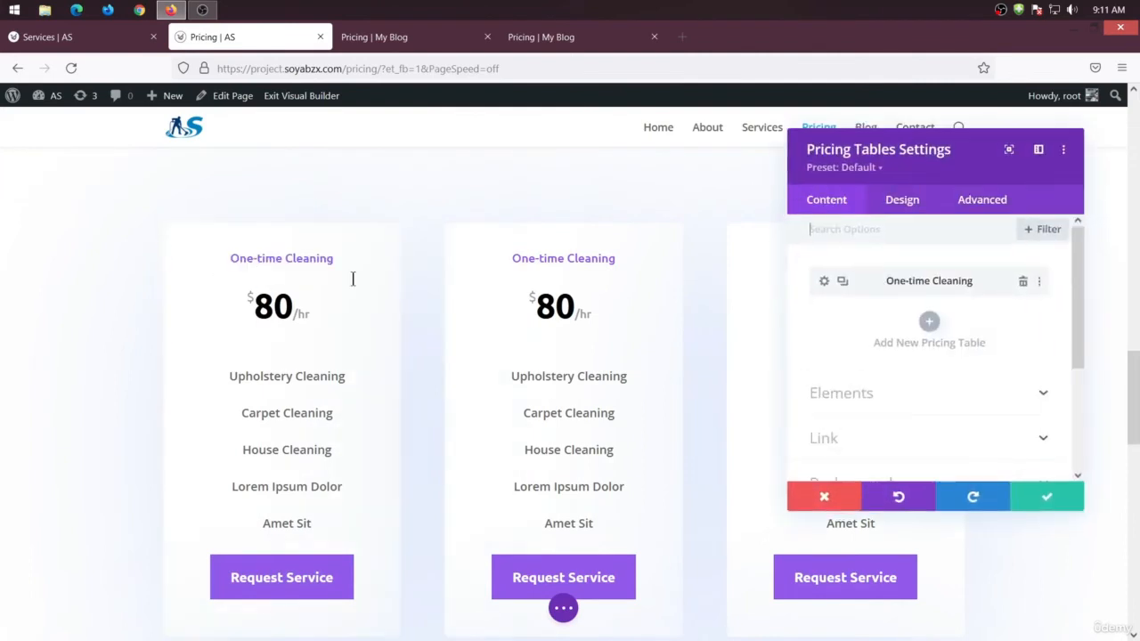
{"action": "left_click", "coordinate": [824, 281]}
{"action": "left_click_drag", "start_coordinate": [921, 320], "coordinate": [806, 326]}
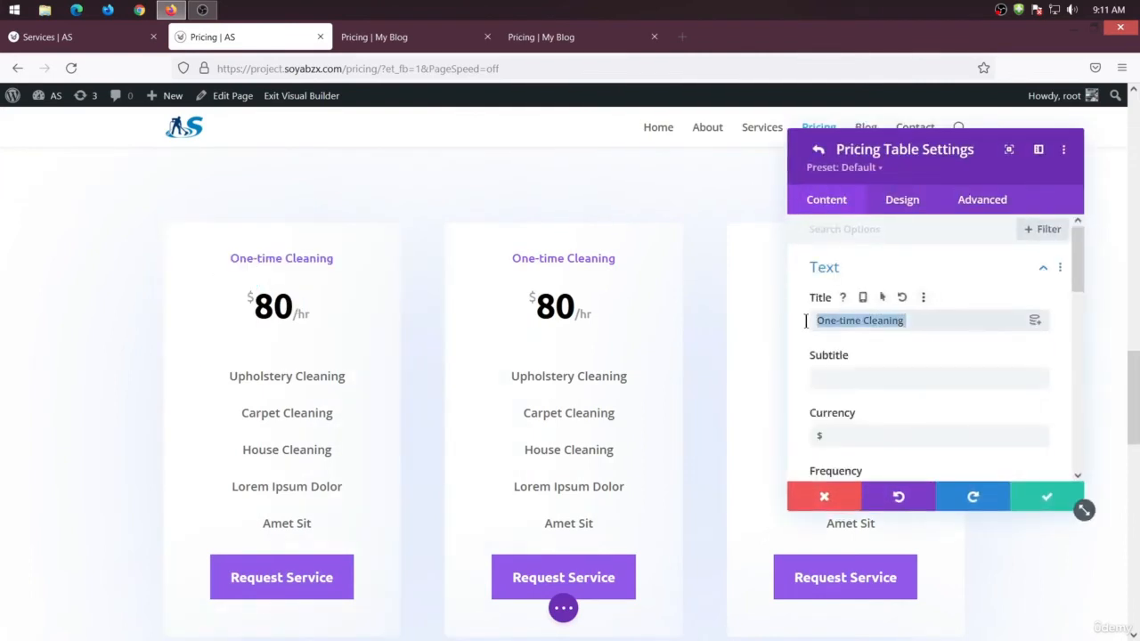
{"action": "key", "text": "ctrl+v"}
- Copy the first package's price from the reference page and set the Regular Housekeeping table's price to 200
{"action": "left_click", "coordinate": [405, 40]}
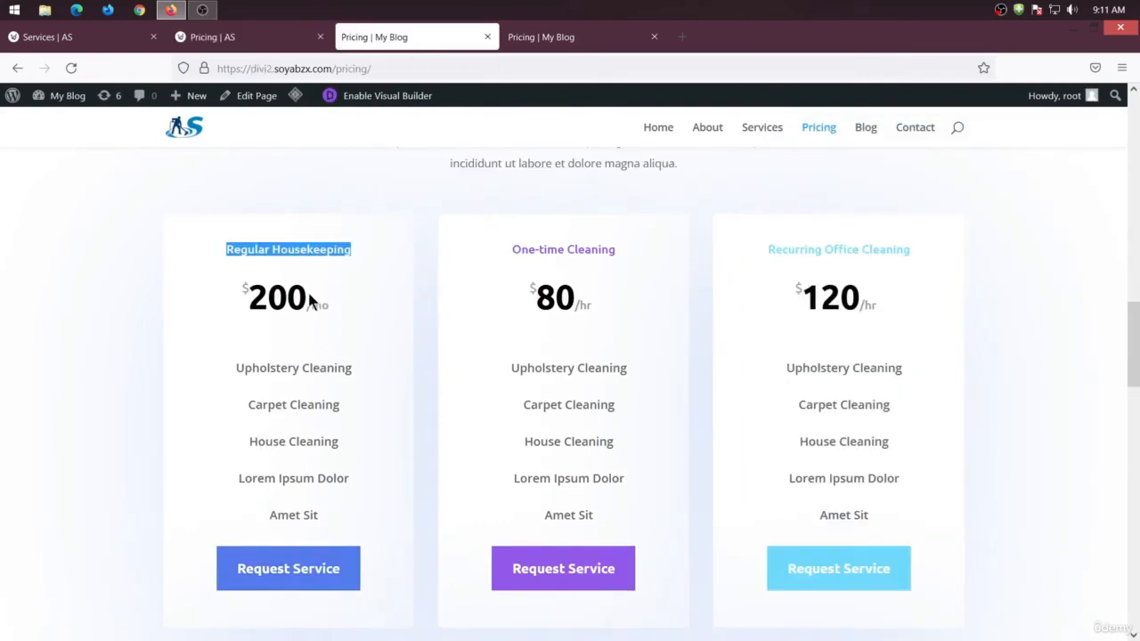
{"action": "left_click_drag", "start_coordinate": [305, 298], "coordinate": [248, 298]}
{"action": "key", "text": "ctrl+c"}
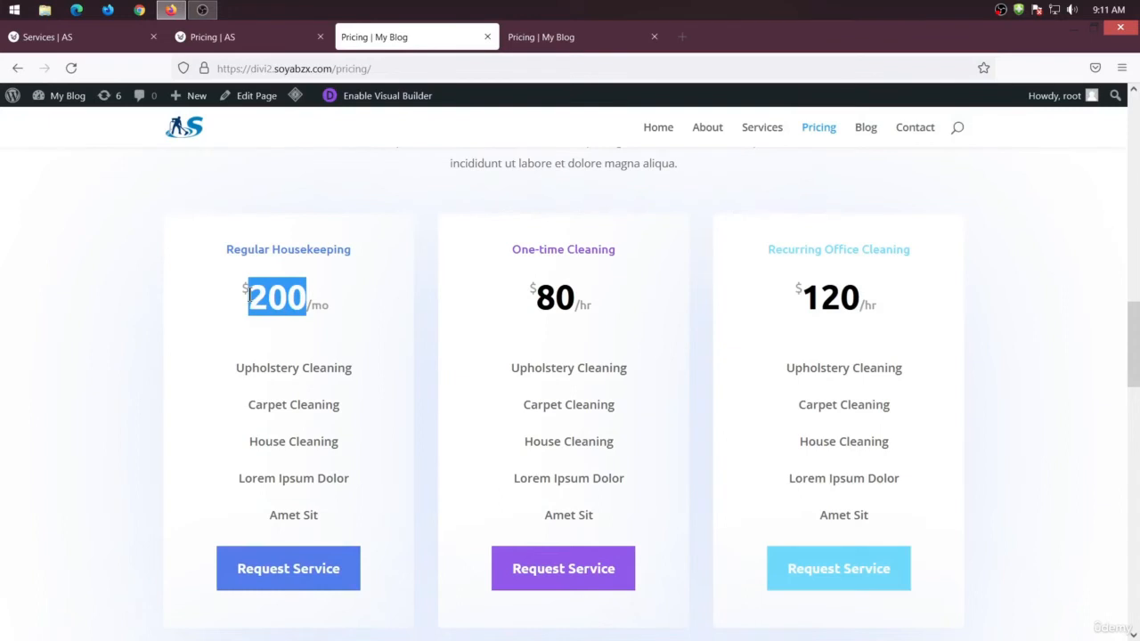
{"action": "left_click", "coordinate": [249, 37]}
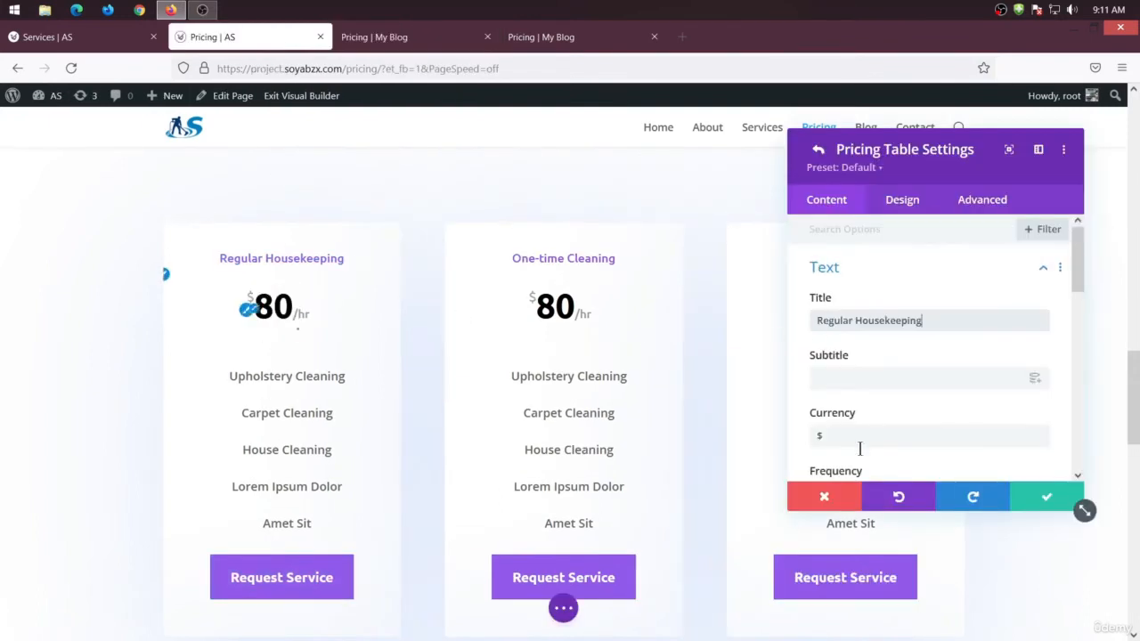
{"action": "scroll", "coordinate": [859, 450], "scroll_direction": "down", "scroll_amount": 2}
{"action": "left_click_drag", "start_coordinate": [859, 465], "coordinate": [765, 462]}
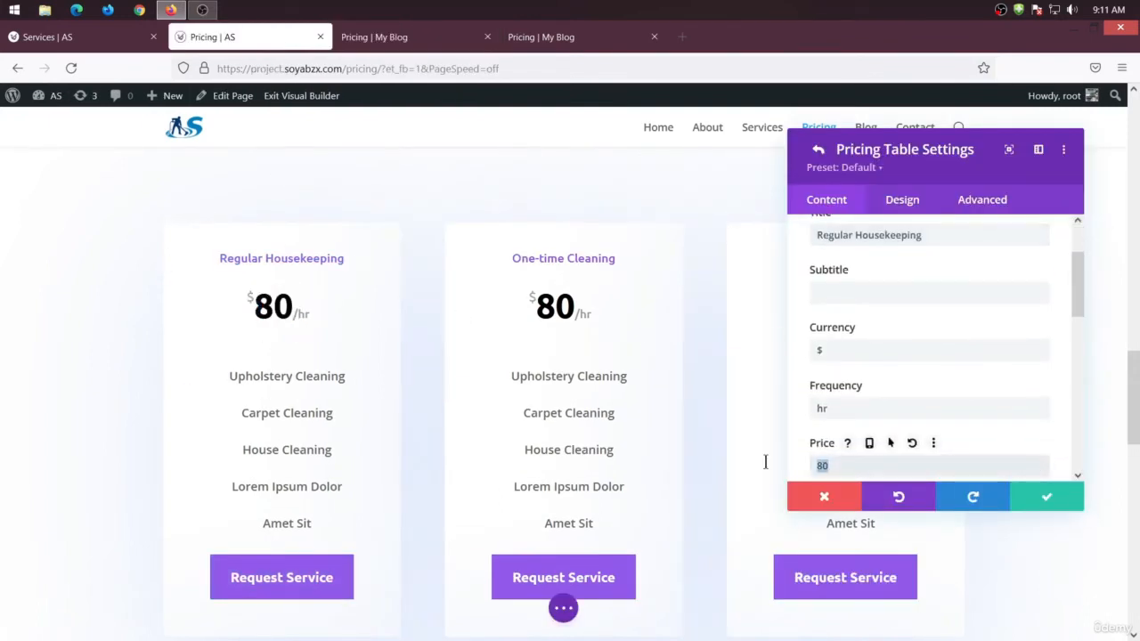
{"action": "key", "text": "ctrl+v"}
- Launch the pixie colour picker and sample the blue of the Regular Housekeeping Request Service button on the reference page
{"action": "left_click", "coordinate": [414, 37]}
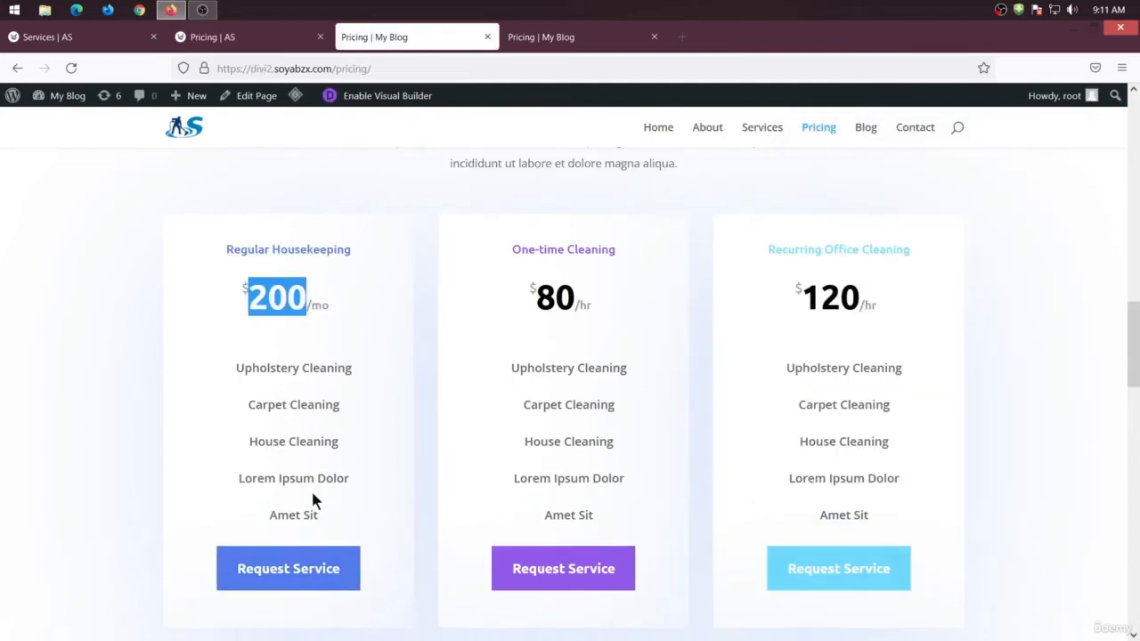
{"action": "left_click", "coordinate": [258, 36]}
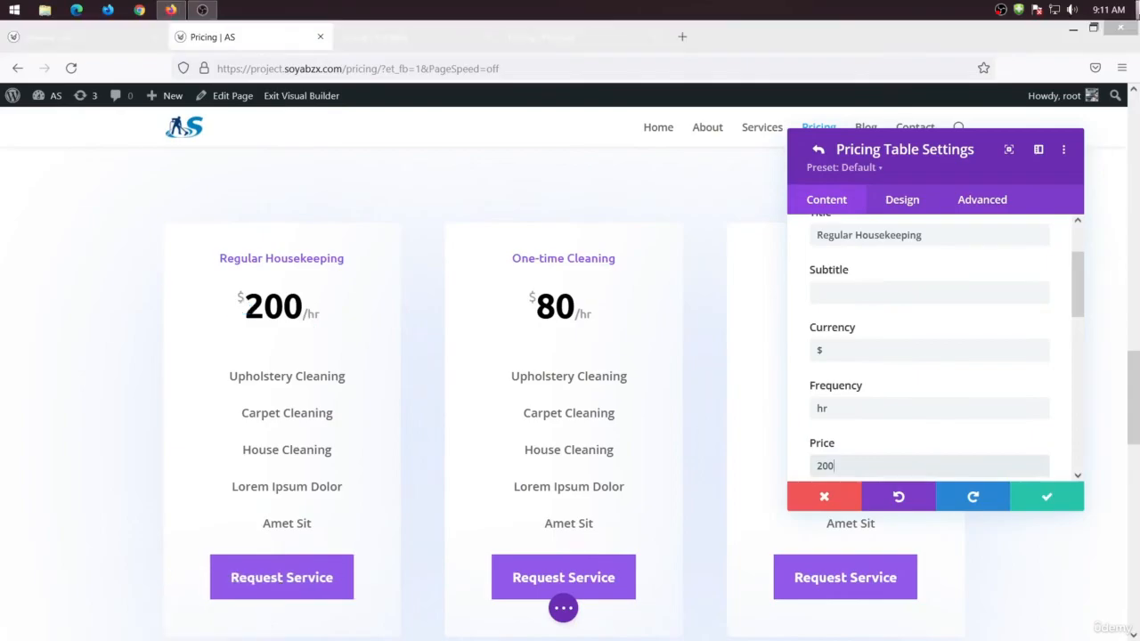
{"action": "left_click", "coordinate": [1138, 5]}
{"action": "double_click", "coordinate": [30, 344]}
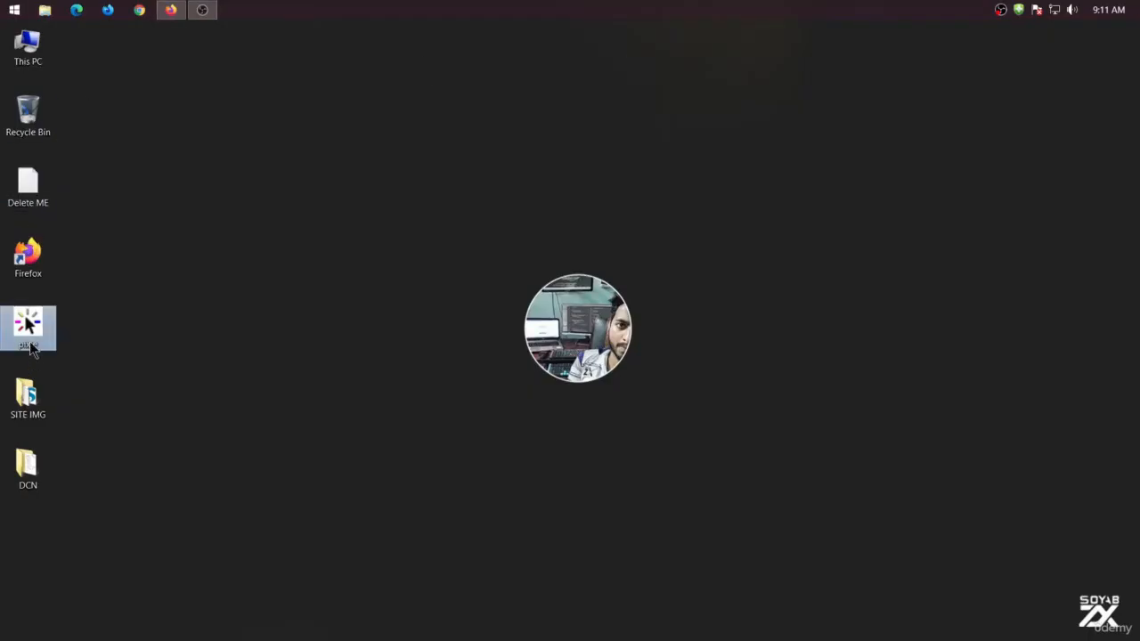
{"action": "left_click", "coordinate": [171, 10]}
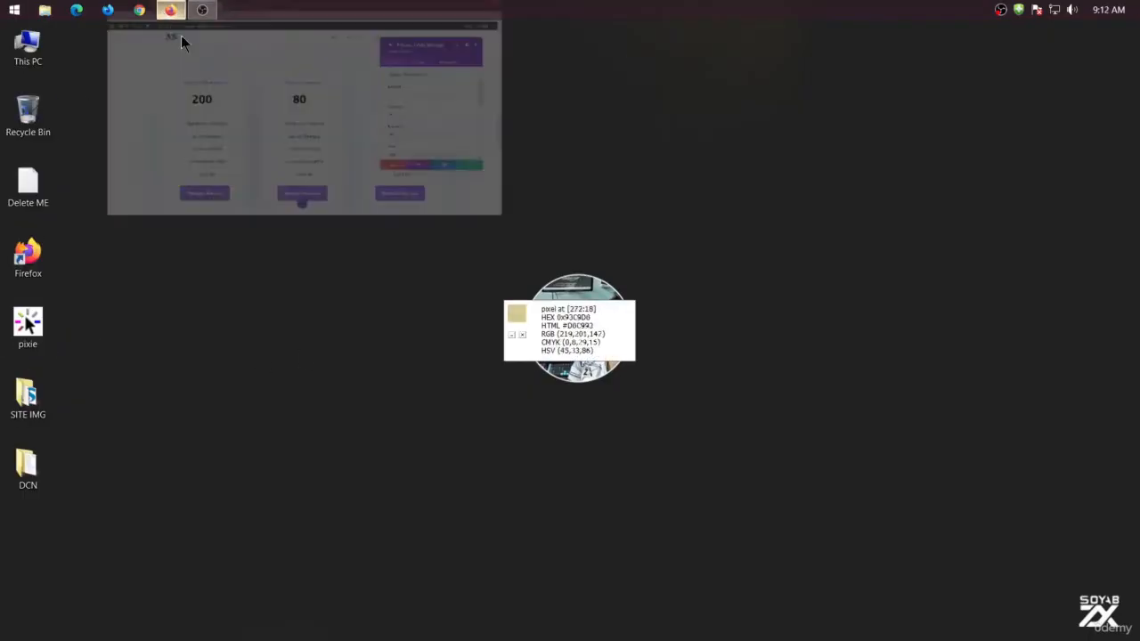
{"action": "left_click", "coordinate": [367, 36]}
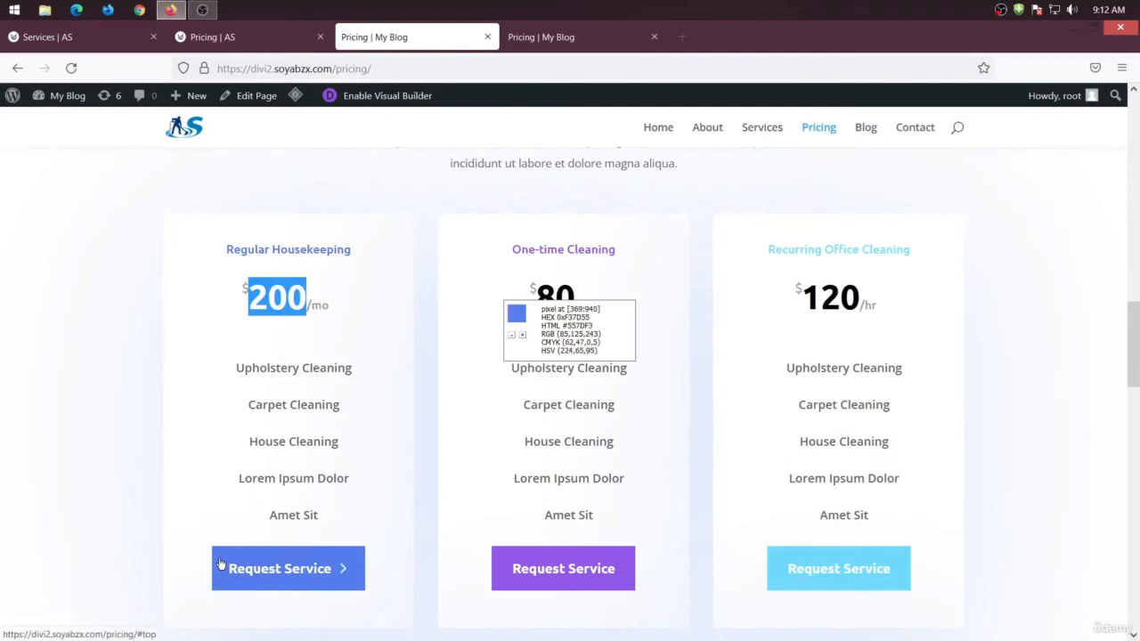
- Set the Regular Housekeeping table's title text colour to #557DF3 on the page being built
{"action": "left_click", "coordinate": [241, 37]}
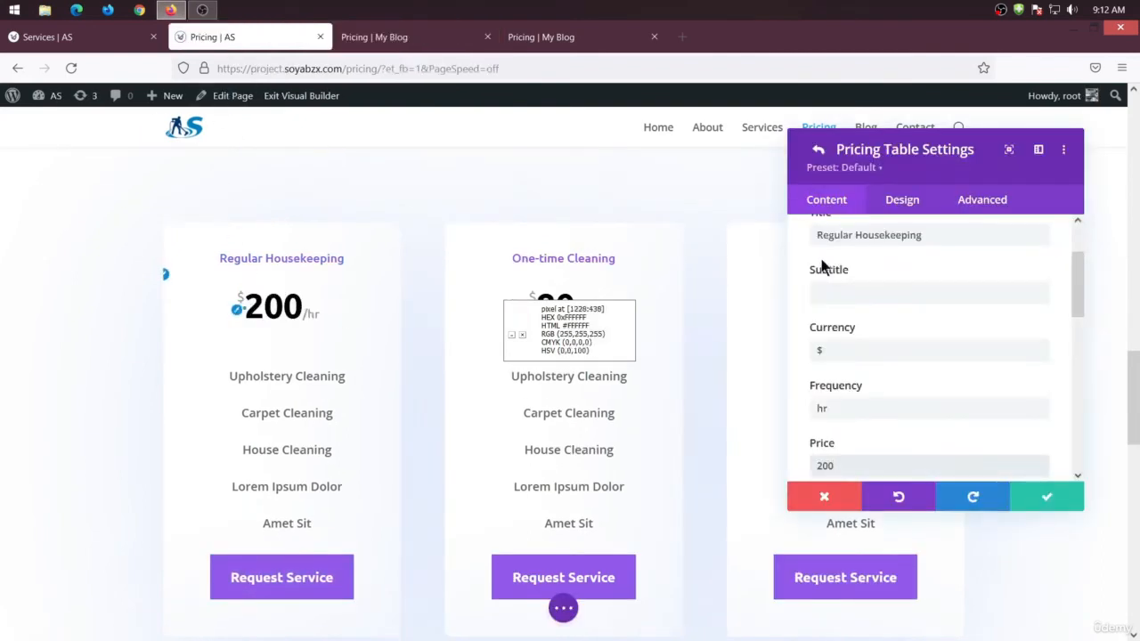
{"action": "left_click", "coordinate": [900, 198]}
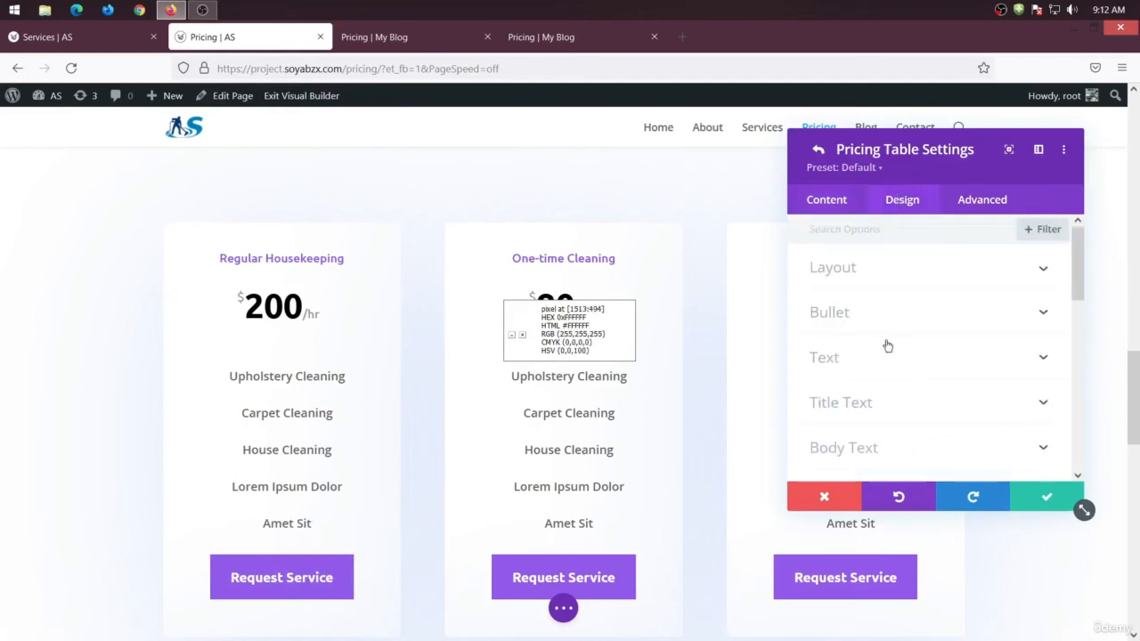
{"action": "left_click", "coordinate": [909, 400]}
{"action": "scroll", "coordinate": [881, 339], "scroll_direction": "down", "scroll_amount": 3}
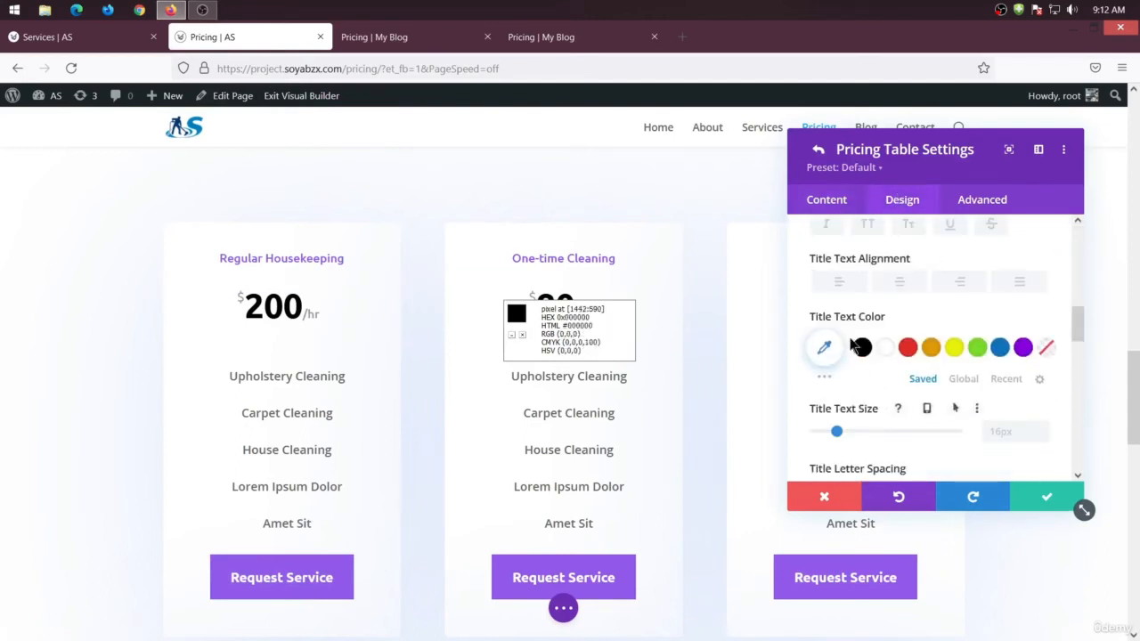
{"action": "left_click", "coordinate": [821, 349]}
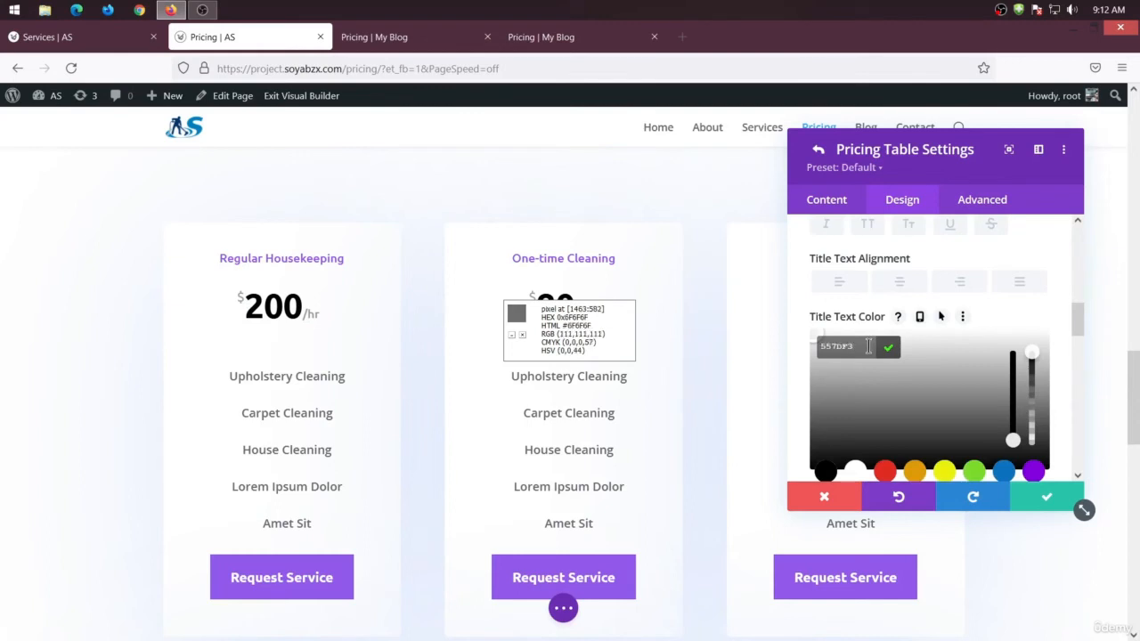
{"action": "key", "text": "Return"}
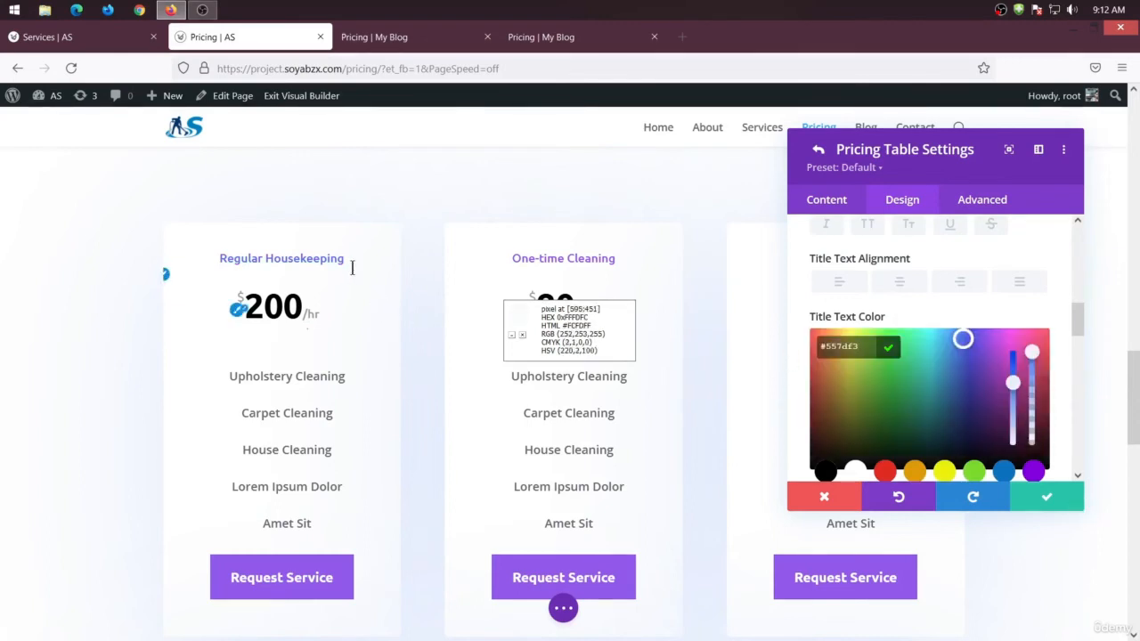
- Enable custom button styles for the Regular Housekeeping table and set the button background colour to #557DF3
{"action": "scroll", "coordinate": [988, 402], "scroll_direction": "down", "scroll_amount": 5}
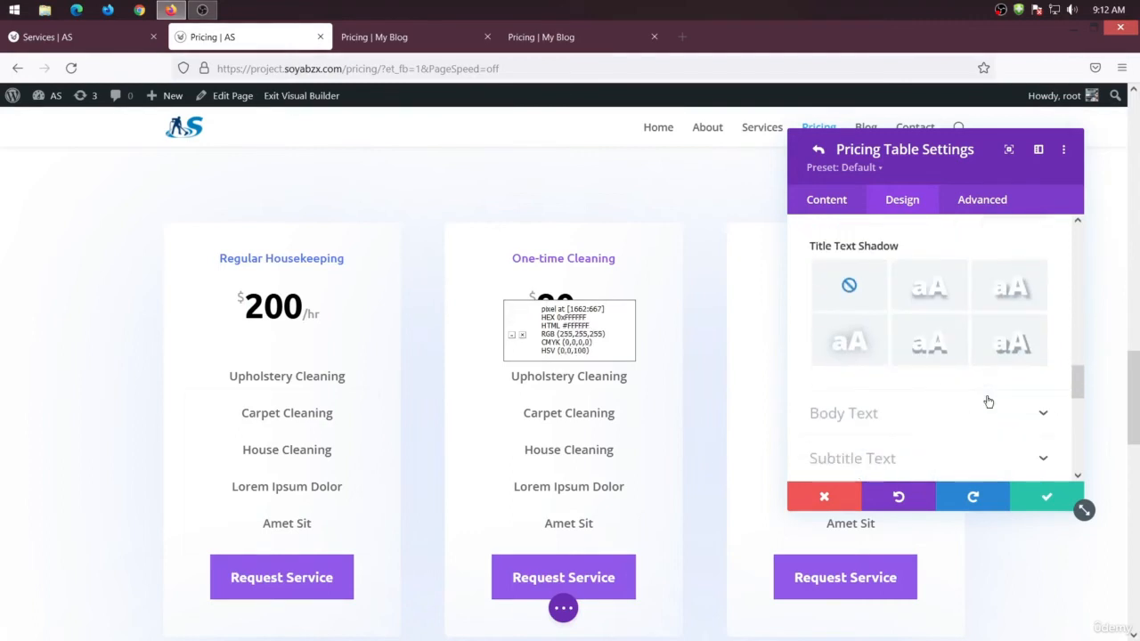
{"action": "scroll", "coordinate": [987, 402], "scroll_direction": "down", "scroll_amount": 3}
{"action": "scroll", "coordinate": [946, 389], "scroll_direction": "down", "scroll_amount": 2}
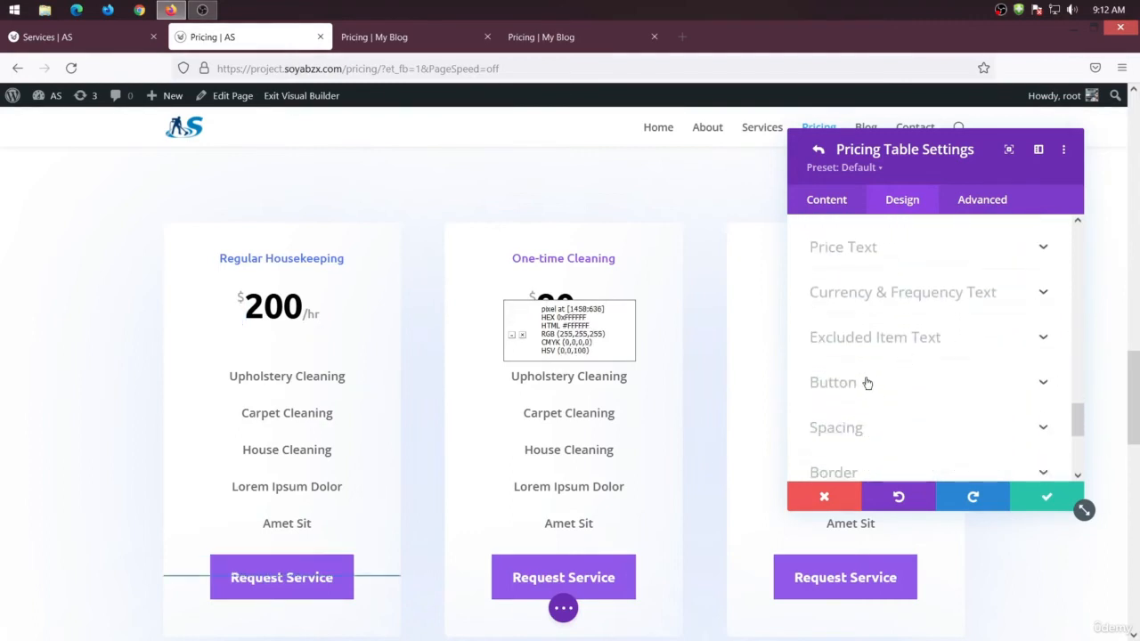
{"action": "left_click", "coordinate": [866, 383]}
{"action": "scroll", "coordinate": [865, 382], "scroll_direction": "up", "scroll_amount": 2}
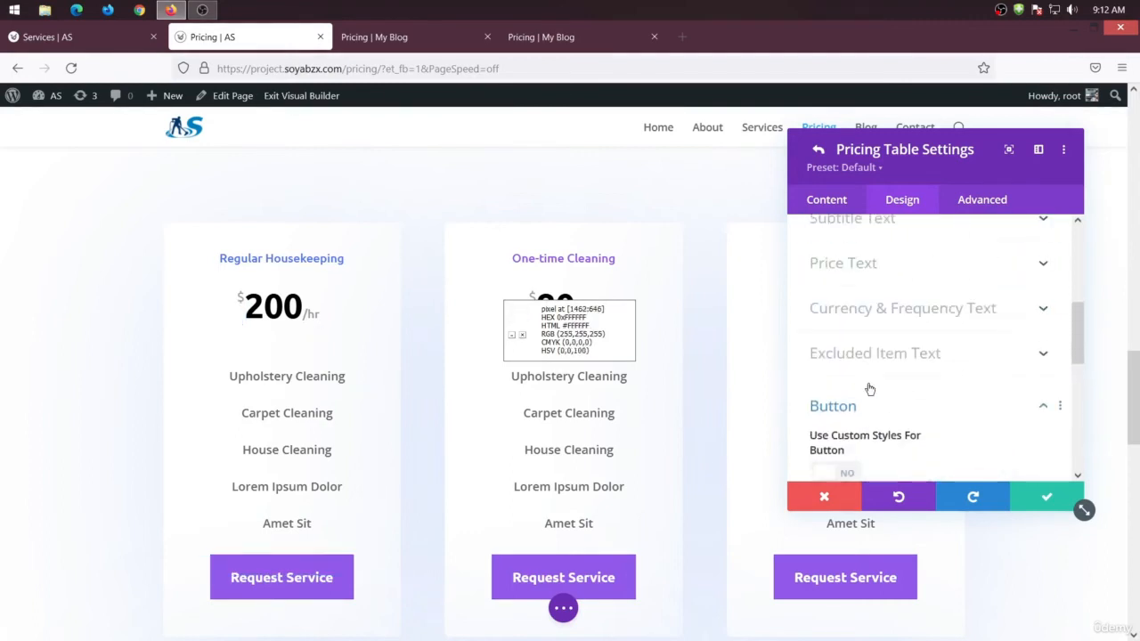
{"action": "scroll", "coordinate": [865, 410], "scroll_direction": "down", "scroll_amount": 2}
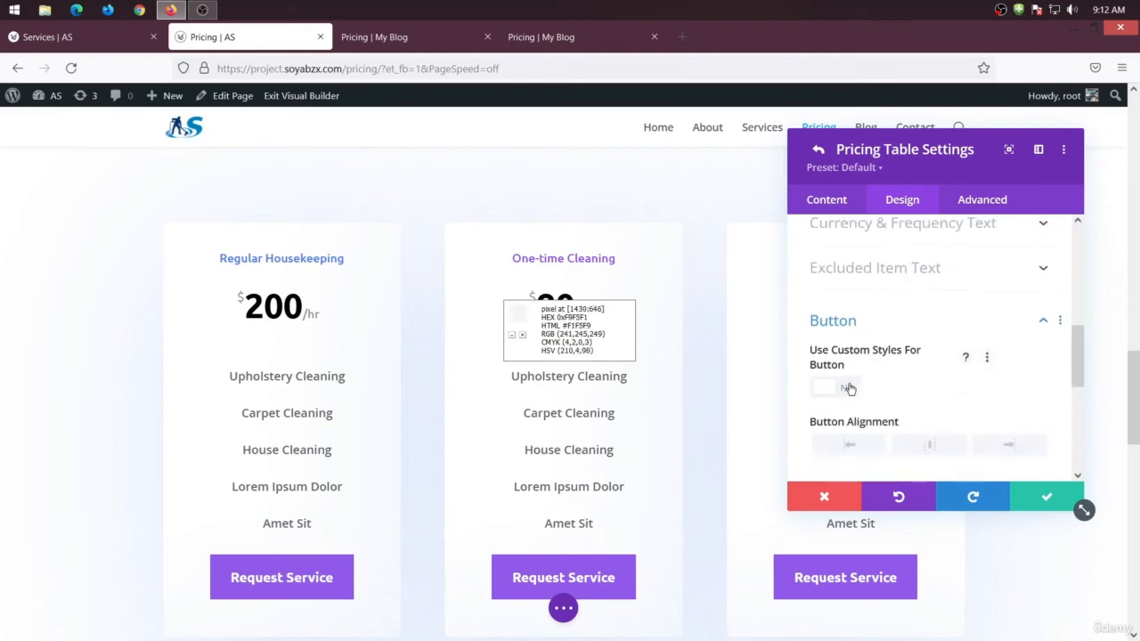
{"action": "left_click", "coordinate": [848, 388]}
{"action": "scroll", "coordinate": [885, 400], "scroll_direction": "down", "scroll_amount": 3}
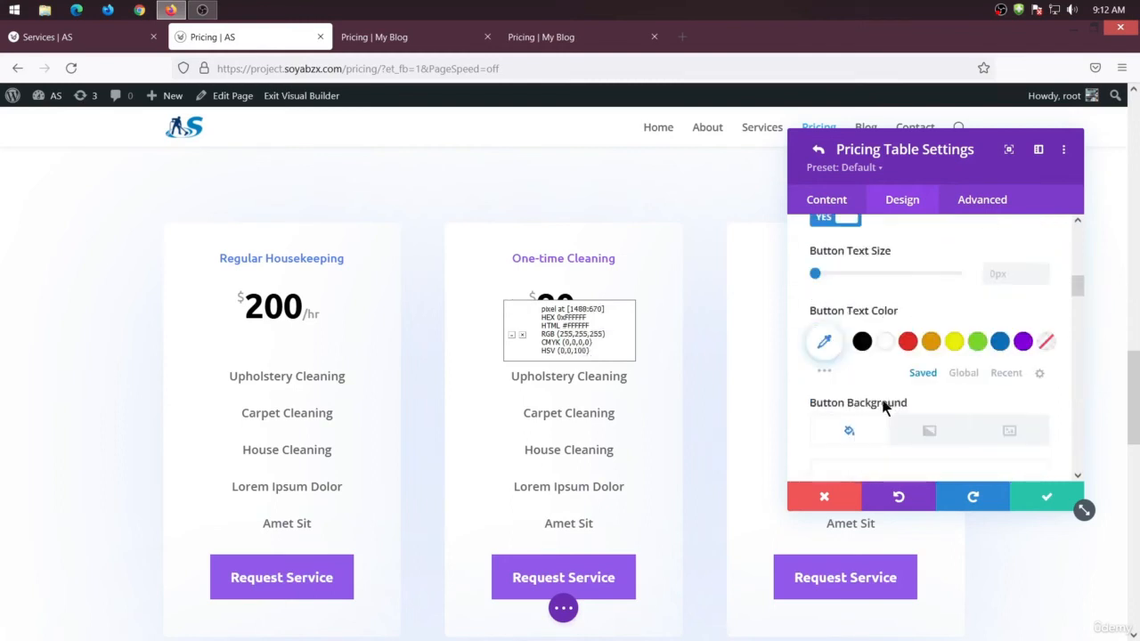
{"action": "scroll", "coordinate": [869, 366], "scroll_direction": "down", "scroll_amount": 4}
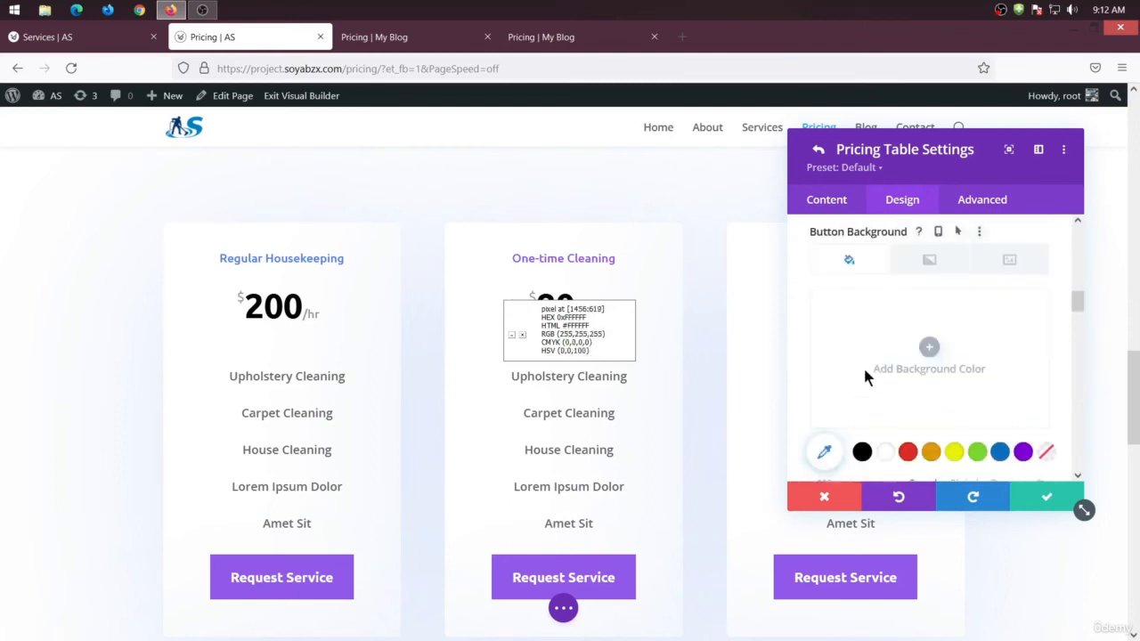
{"action": "left_click", "coordinate": [928, 348]}
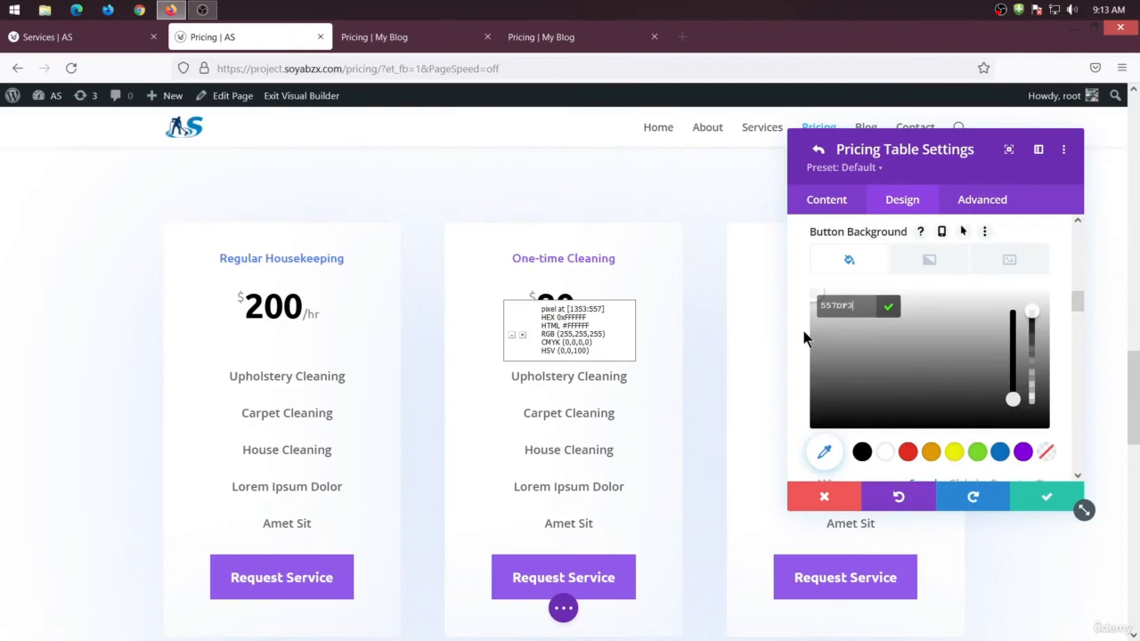
{"action": "key", "text": "Return"}
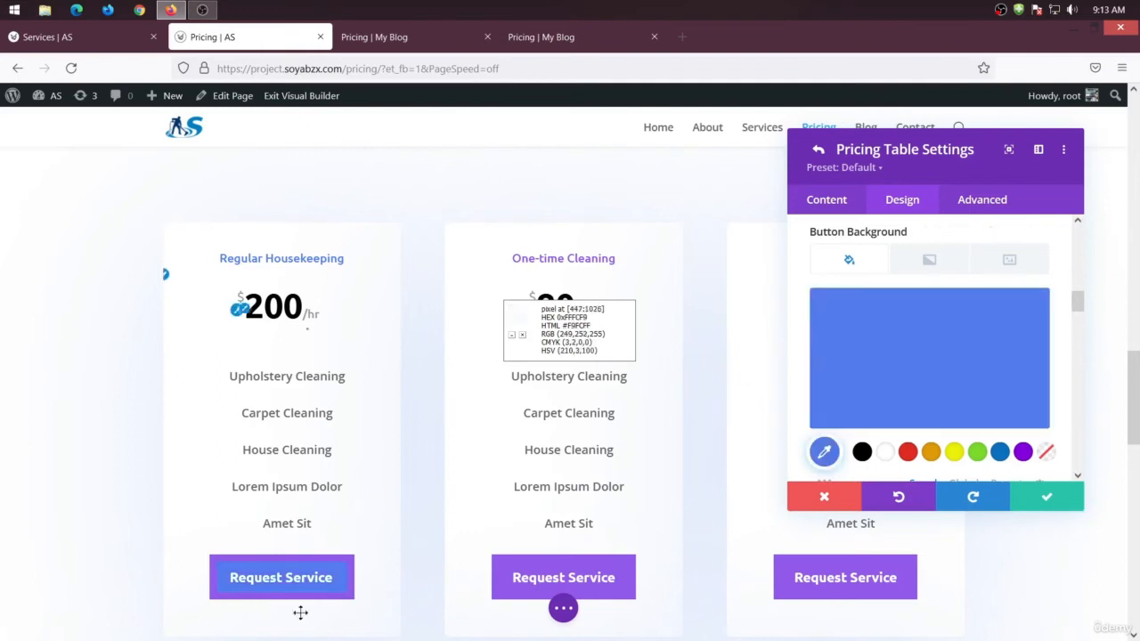
- Match the Regular Housekeeping button's border colour to its blue background and save the table settings
{"action": "scroll", "coordinate": [890, 418], "scroll_direction": "down", "scroll_amount": 5}
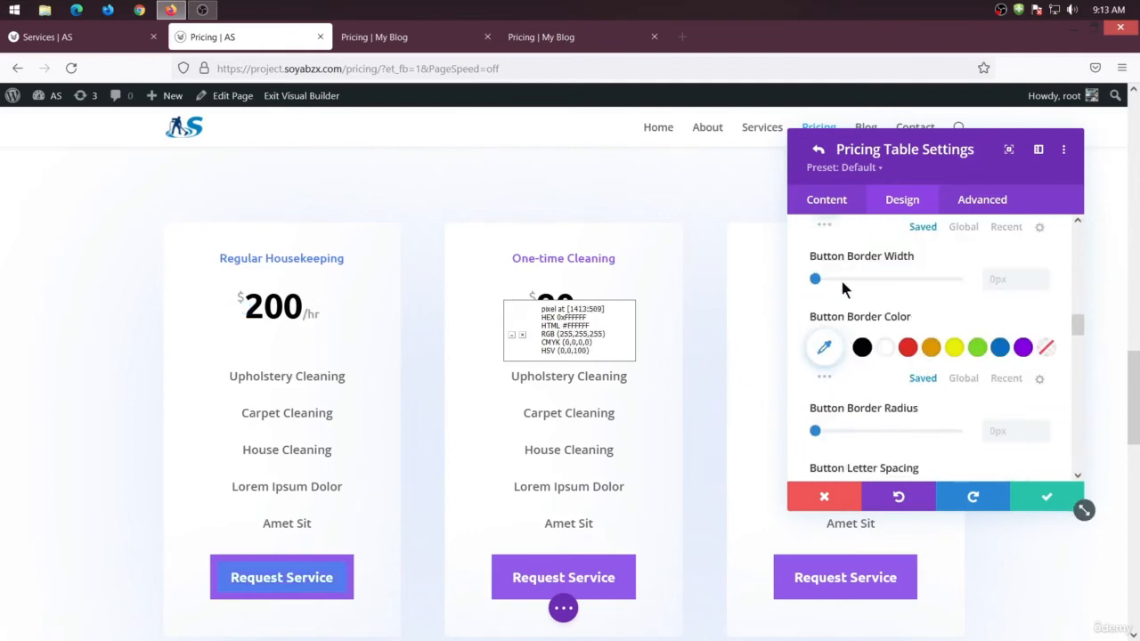
{"action": "left_click", "coordinate": [824, 347]}
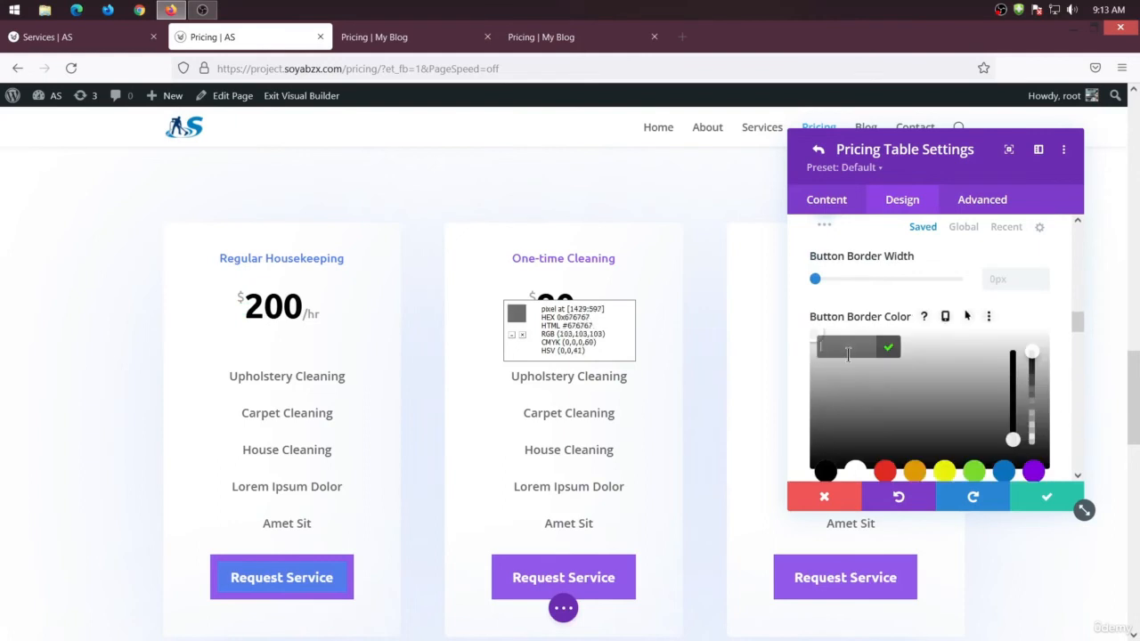
{"action": "left_click", "coordinate": [799, 387]}
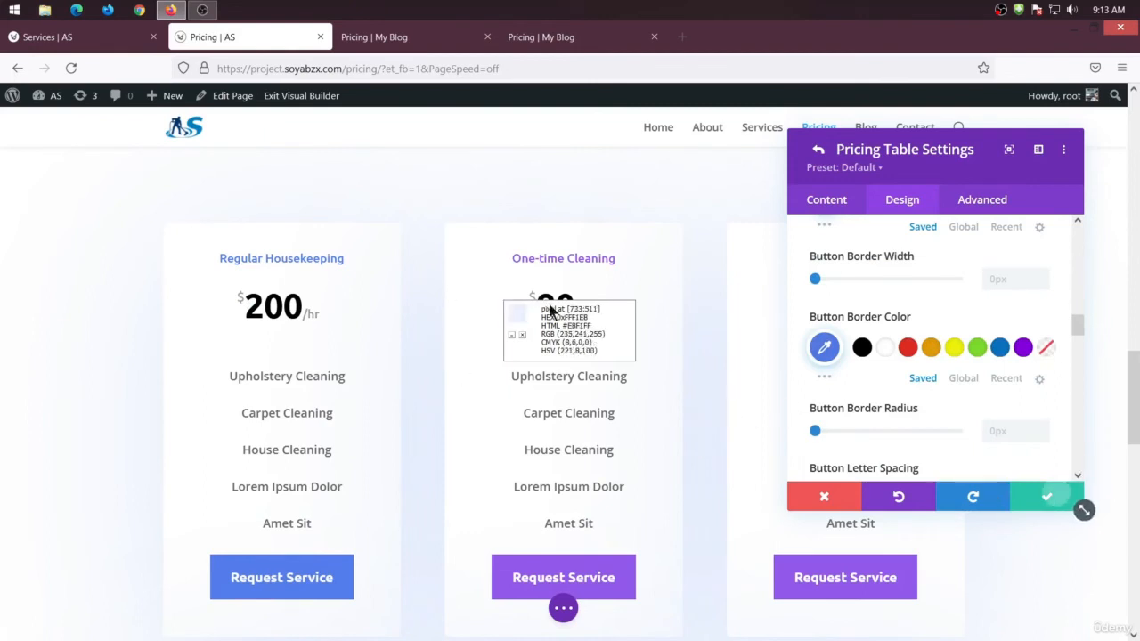
{"action": "left_click", "coordinate": [1075, 503]}
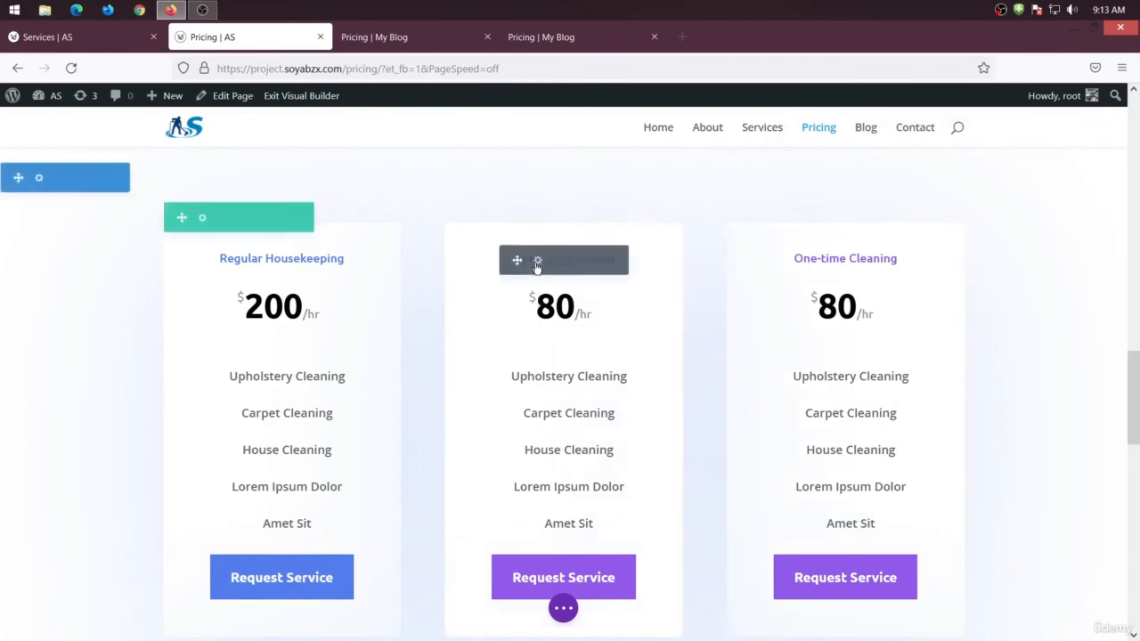
{"action": "left_click", "coordinate": [537, 260]}
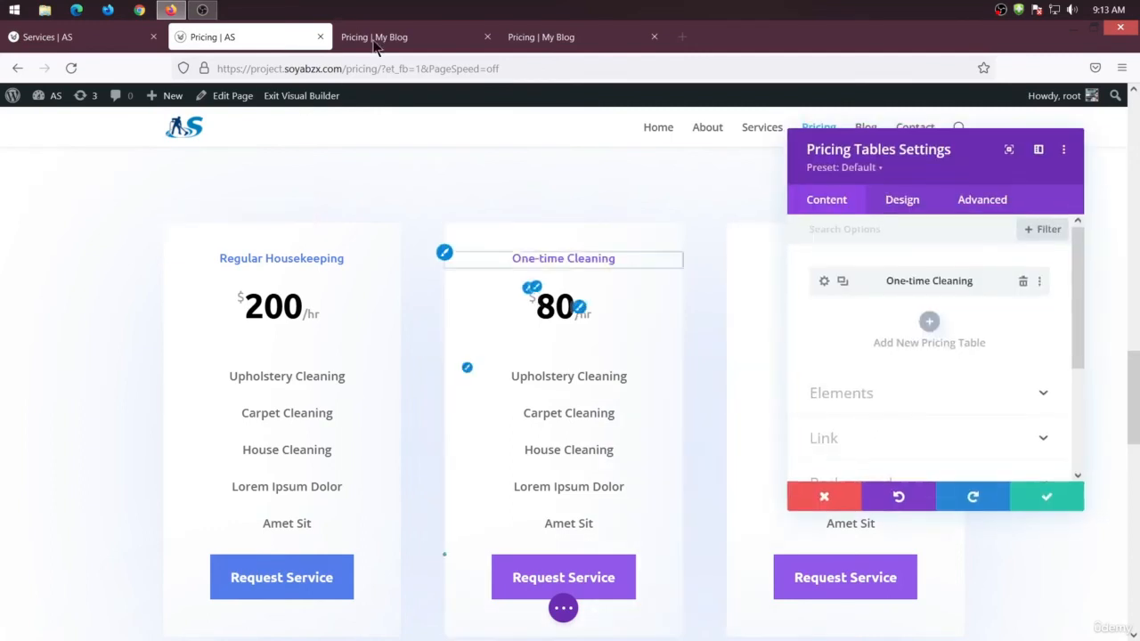
{"action": "left_click", "coordinate": [377, 38]}
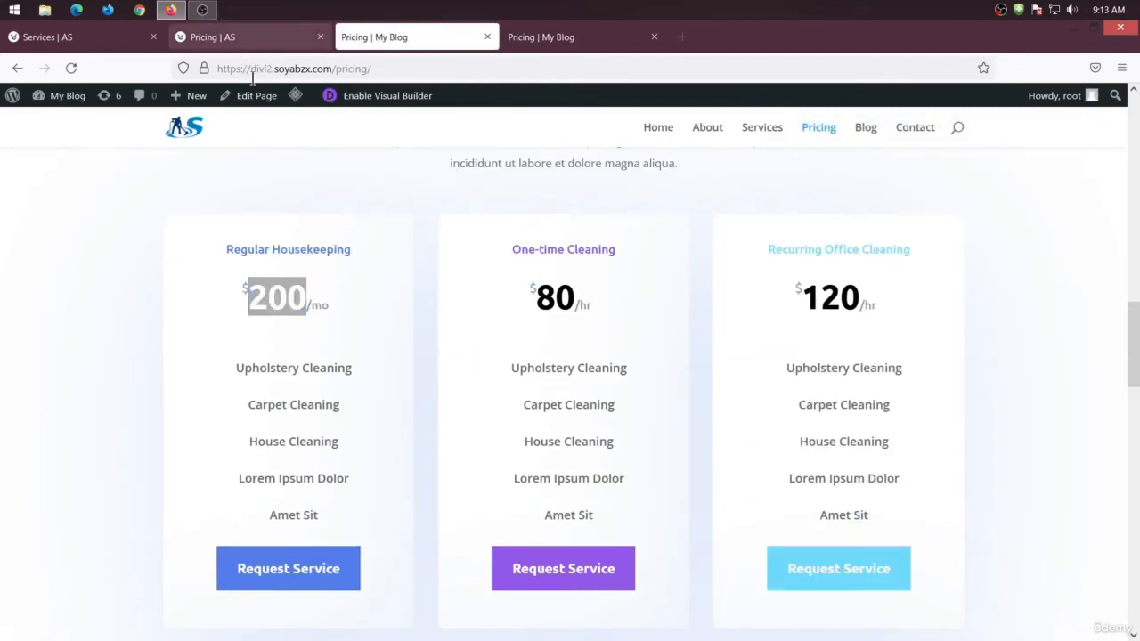
{"action": "left_click", "coordinate": [244, 38]}
{"action": "left_click", "coordinate": [387, 37]}
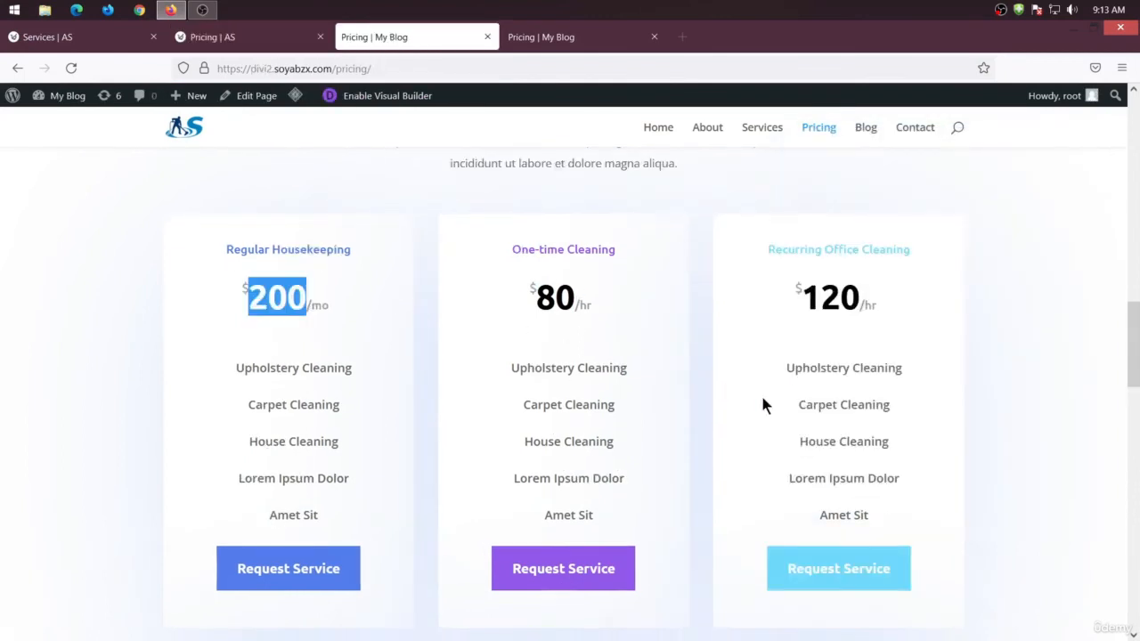
{"action": "left_click", "coordinate": [266, 39]}
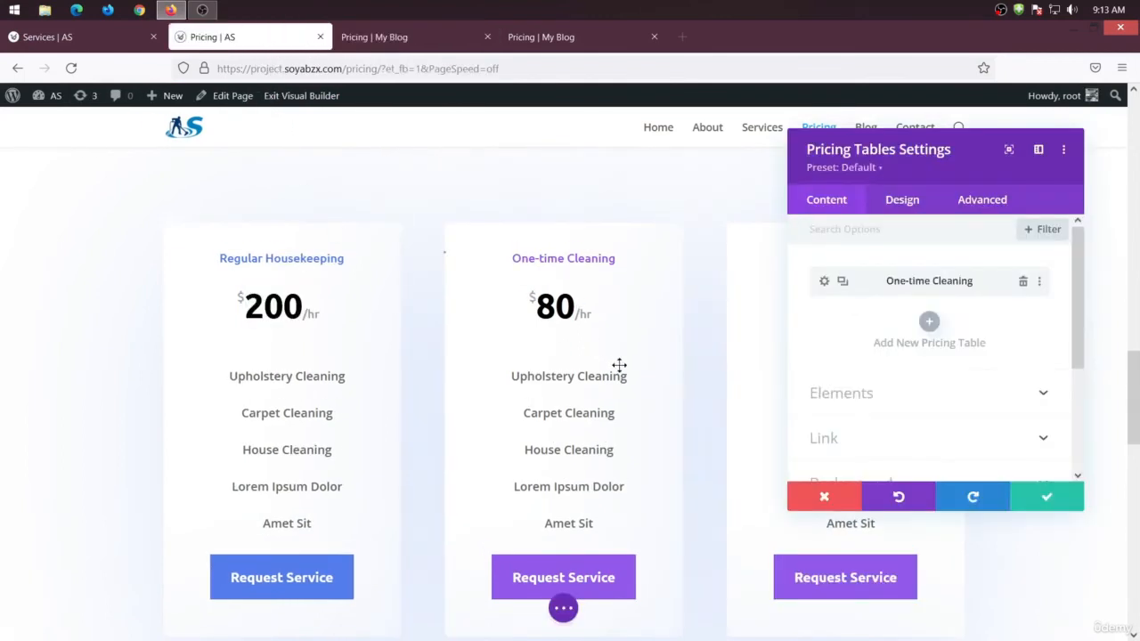
- Copy the third package title from the reference page and set the third pricing table's title to Recurring Office Cleaning
{"action": "left_click", "coordinate": [387, 36]}
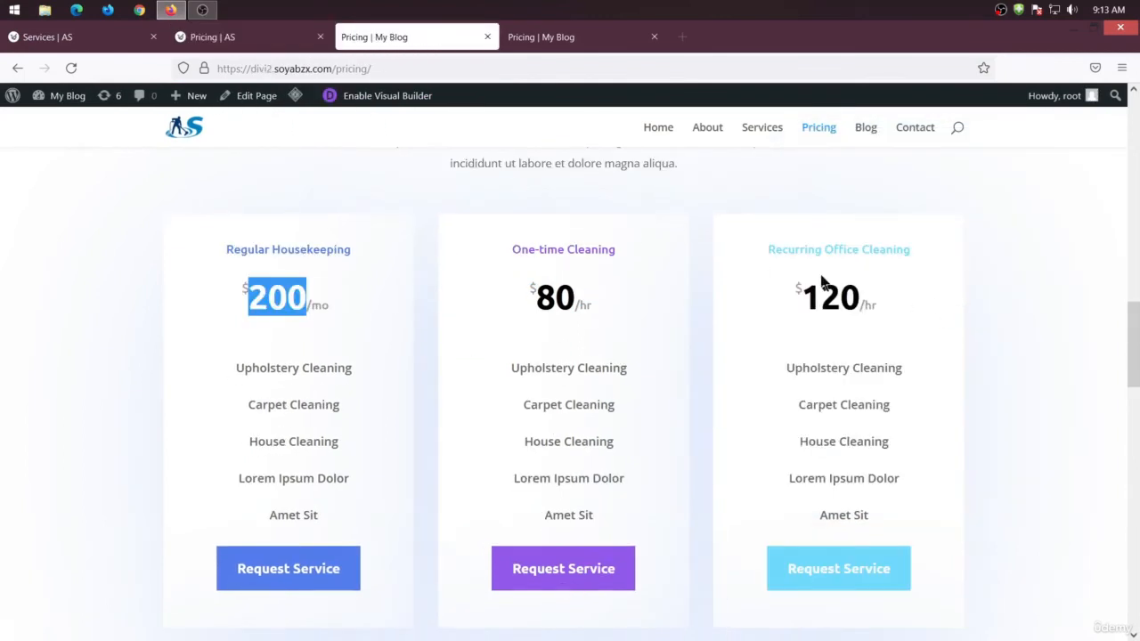
{"action": "left_click_drag", "start_coordinate": [897, 257], "coordinate": [755, 258]}
{"action": "key", "text": "ctrl+c"}
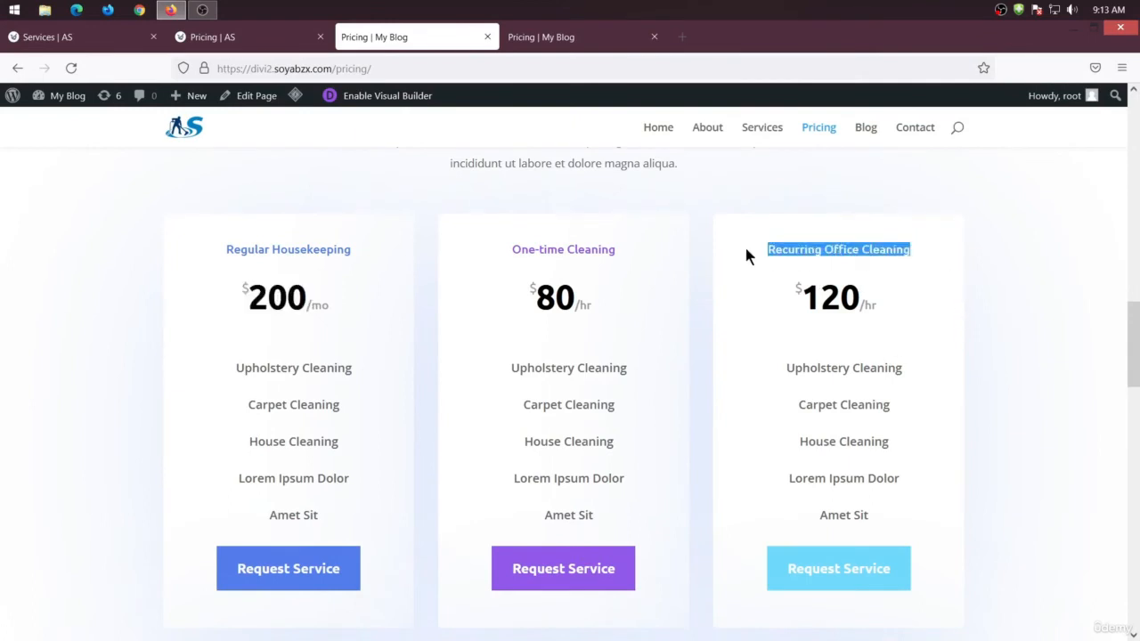
{"action": "left_click", "coordinate": [267, 40]}
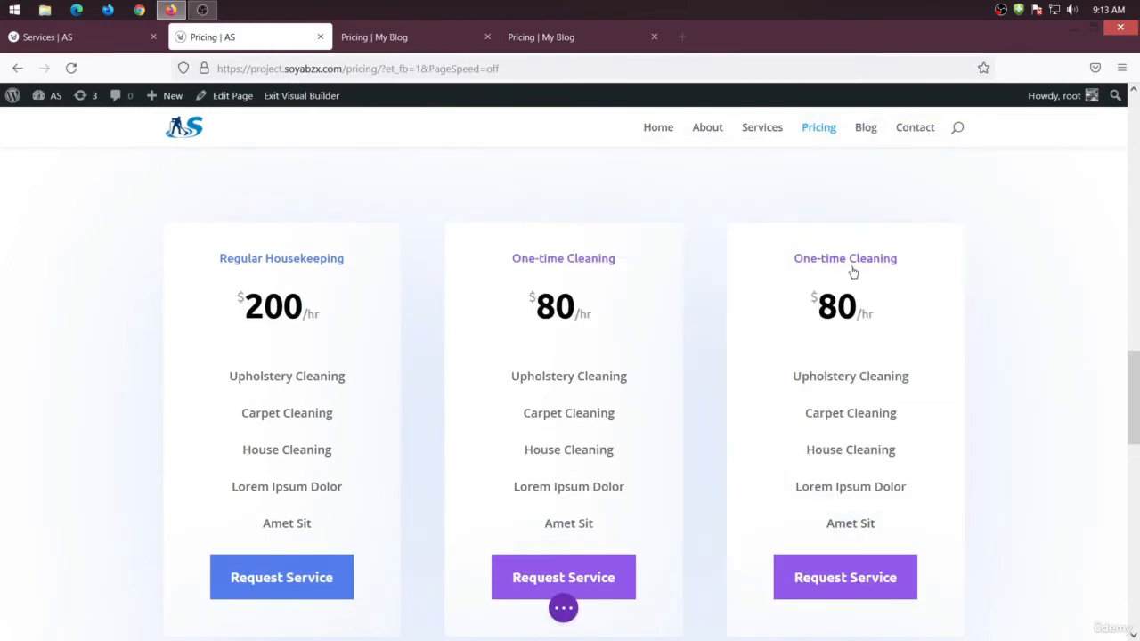
{"action": "left_click", "coordinate": [819, 261]}
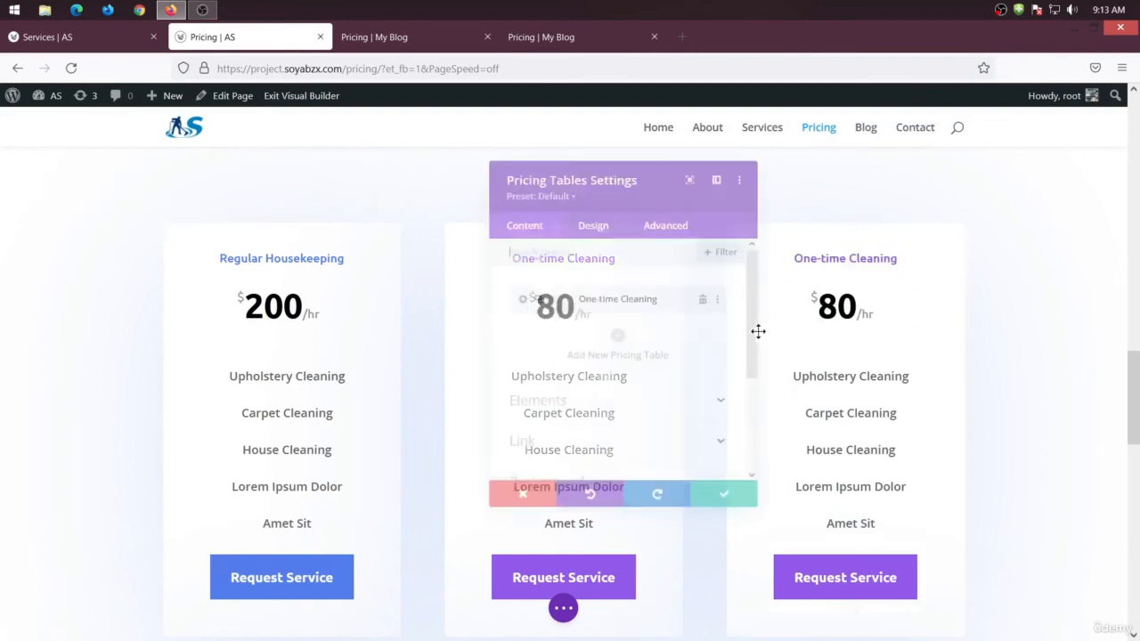
{"action": "left_click", "coordinate": [510, 297]}
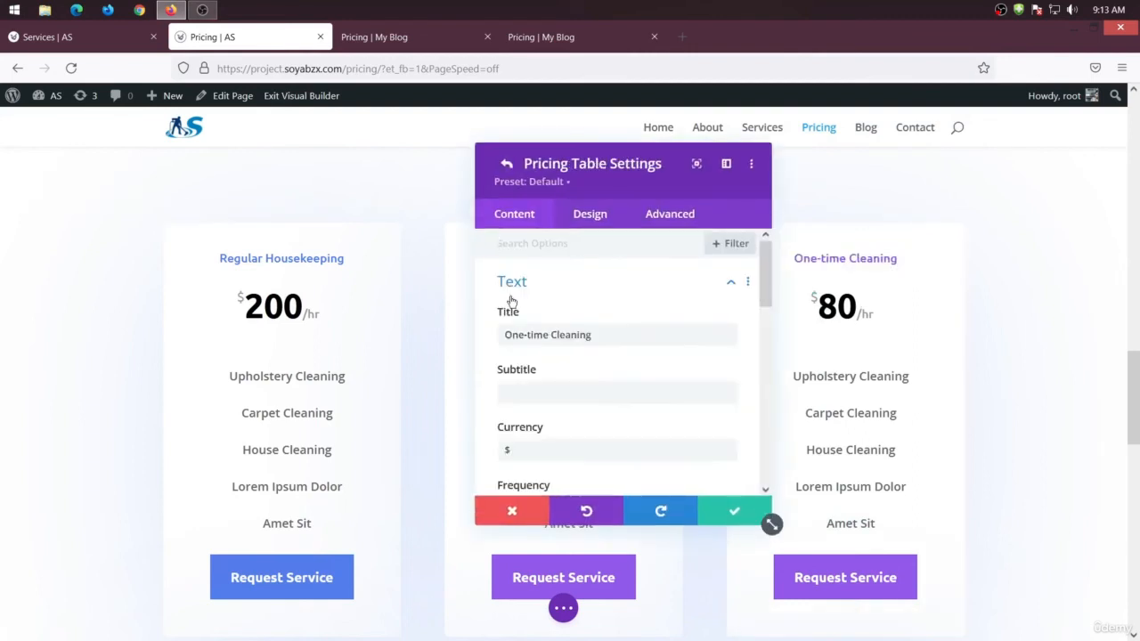
{"action": "triple_click", "coordinate": [623, 334]}
{"action": "key", "text": "ctrl+v"}
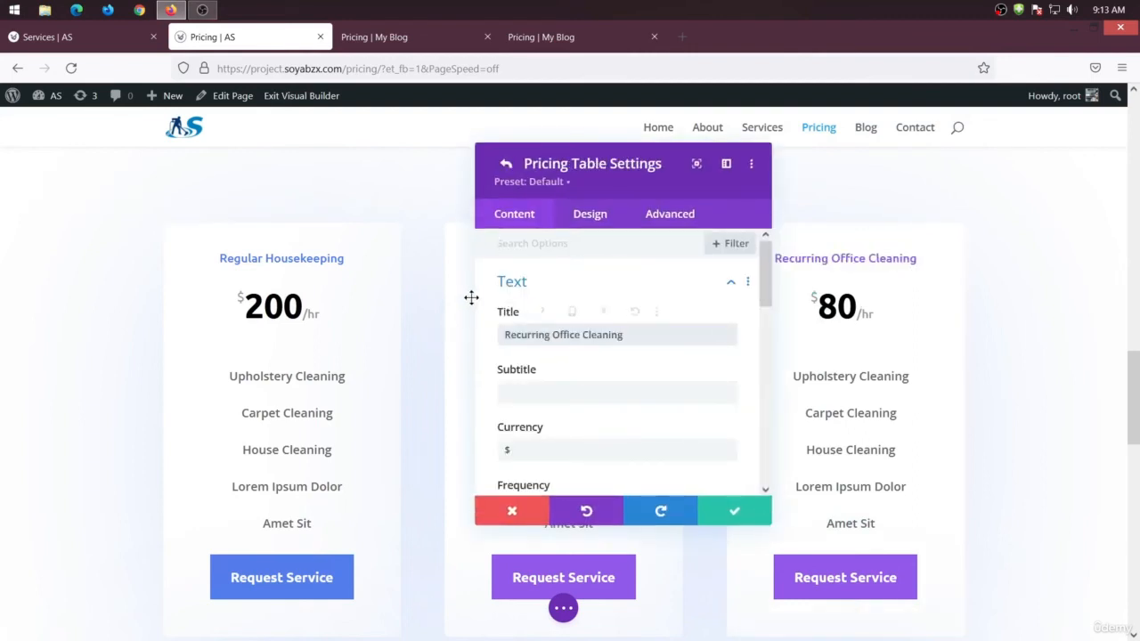
- Check the third package's price on the reference page and set the Recurring Office Cleaning table's price to 120
{"action": "left_click_drag", "start_coordinate": [642, 159], "coordinate": [461, 144]}
{"action": "left_click", "coordinate": [379, 44]}
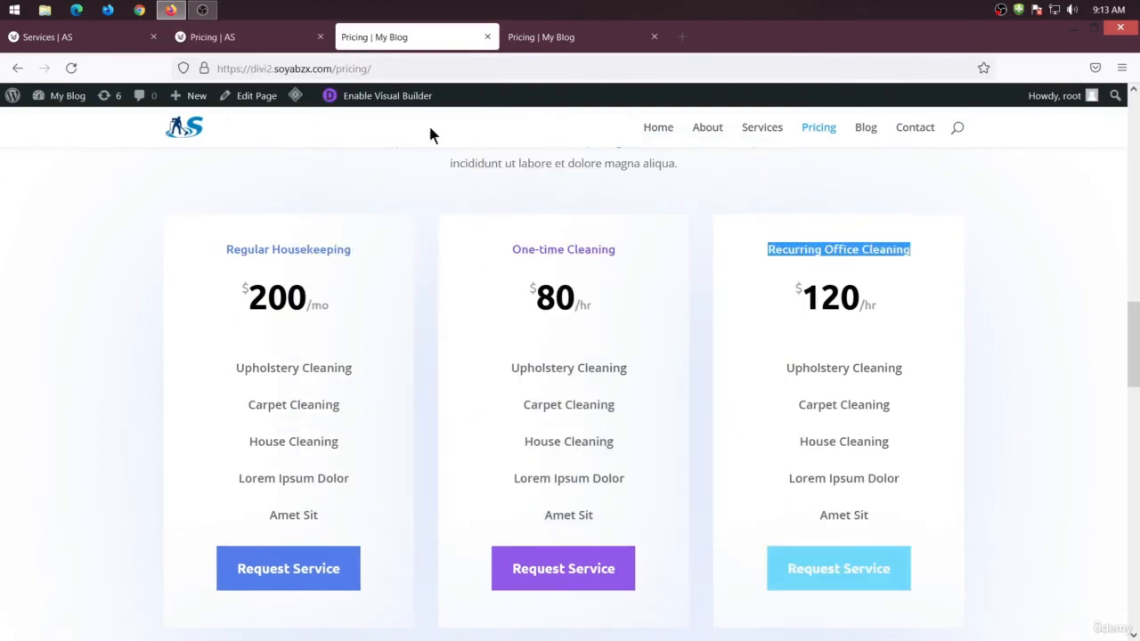
{"action": "left_click", "coordinate": [294, 40]}
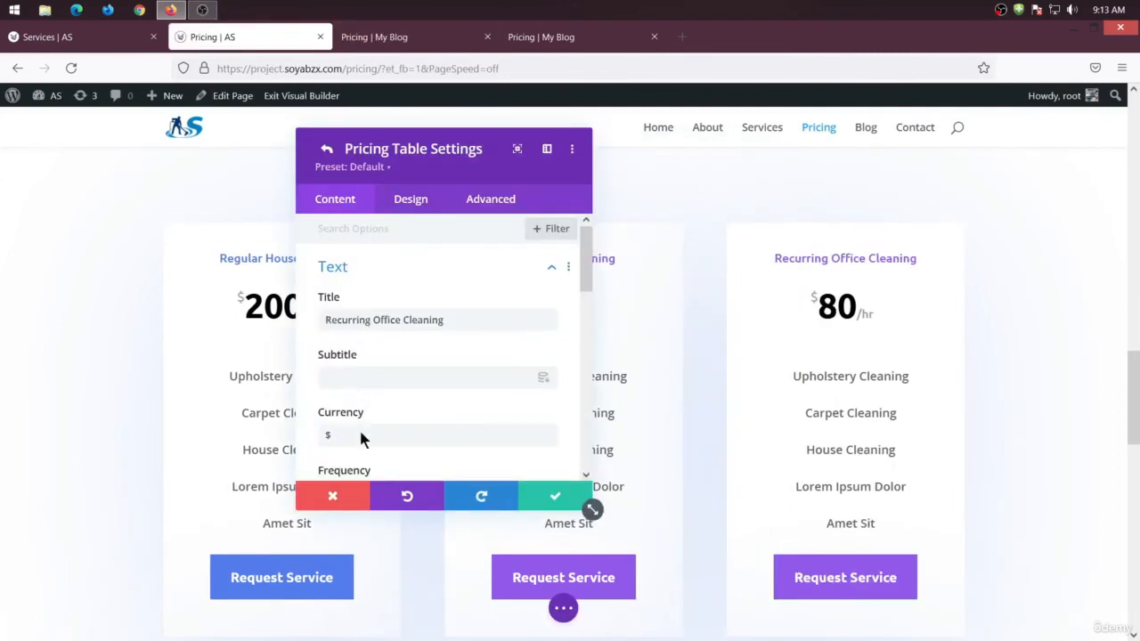
{"action": "scroll", "coordinate": [361, 436], "scroll_direction": "down", "scroll_amount": 3}
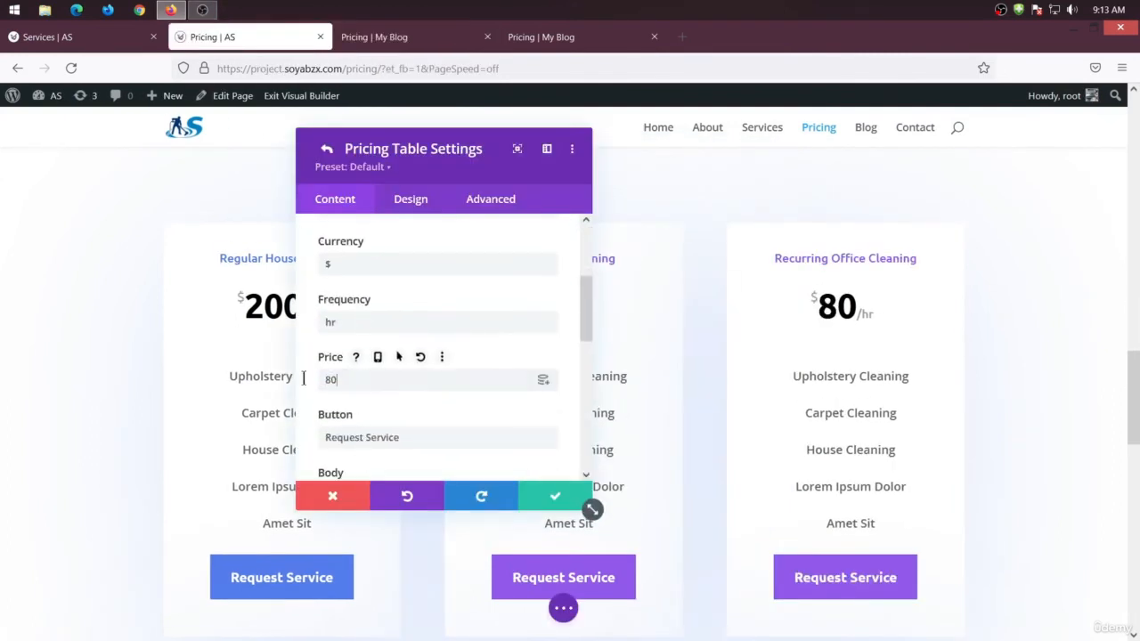
{"action": "key", "text": "ctrl+a"}
{"action": "type", "text": "120"}
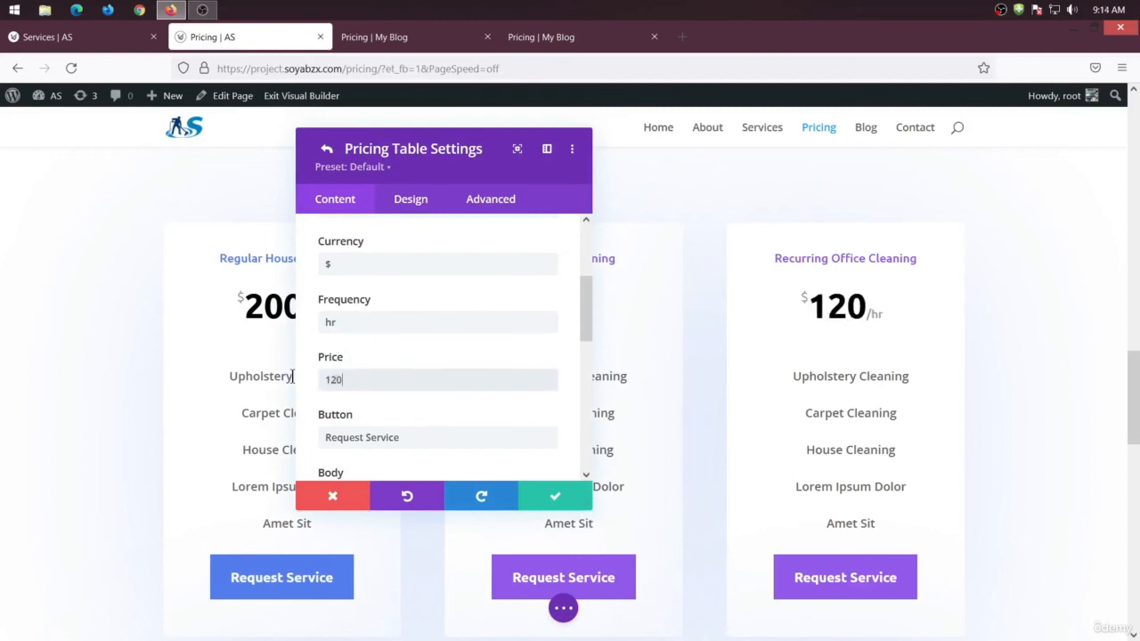
{"action": "left_click", "coordinate": [401, 371]}
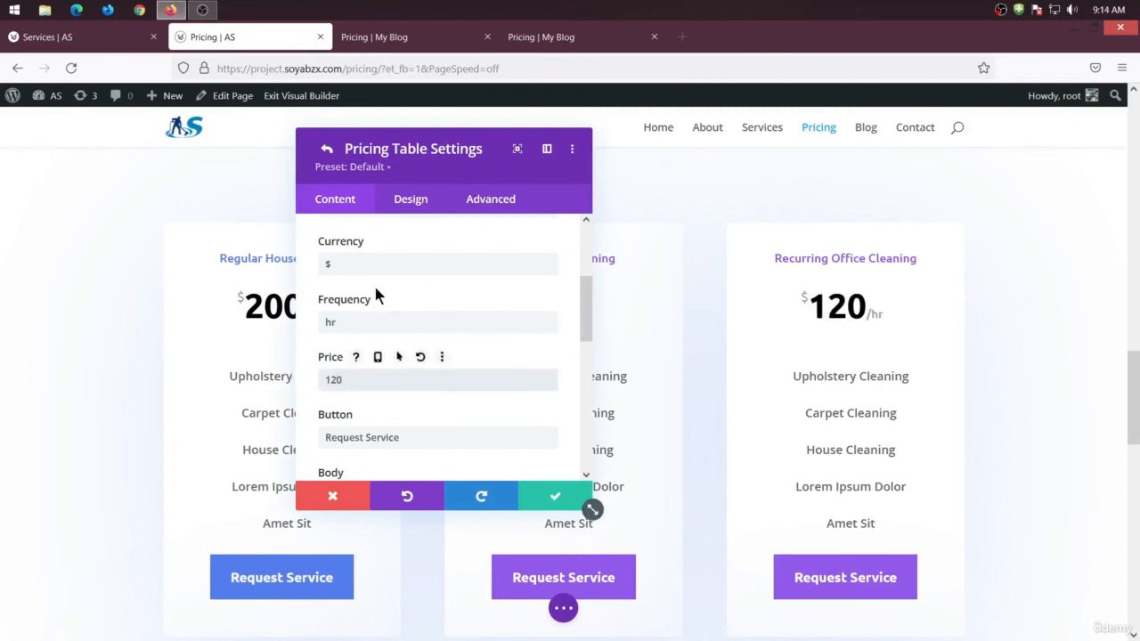
- Launch the Pixie colour picker and sample the Recurring Office Cleaning button colour on the reference pricing page
{"action": "left_click", "coordinate": [383, 36]}
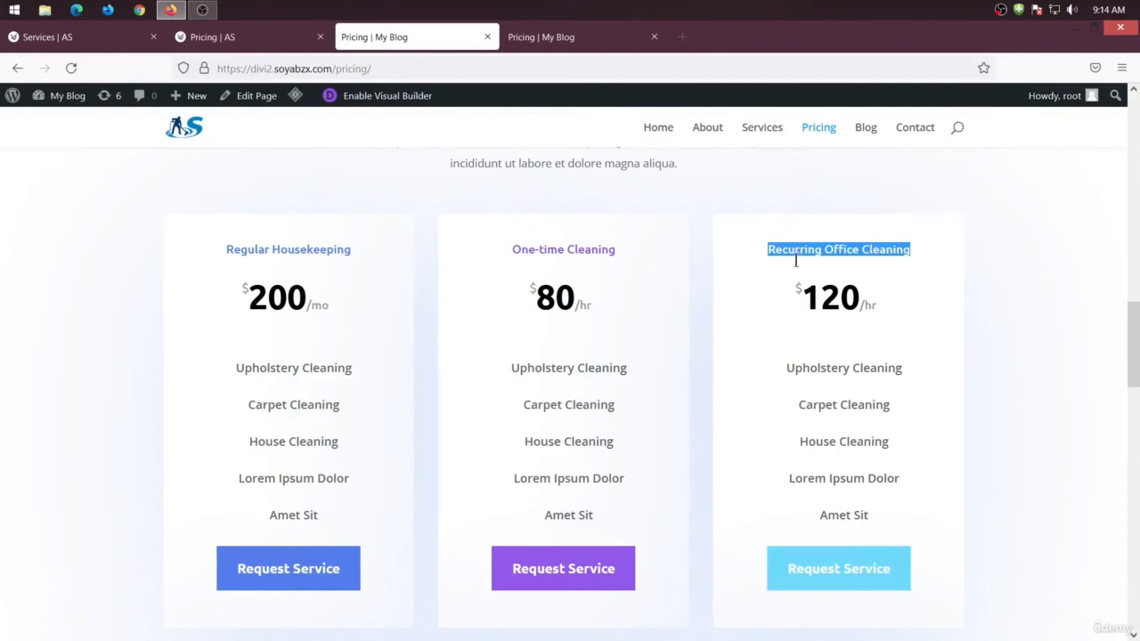
{"action": "left_click", "coordinate": [750, 255]}
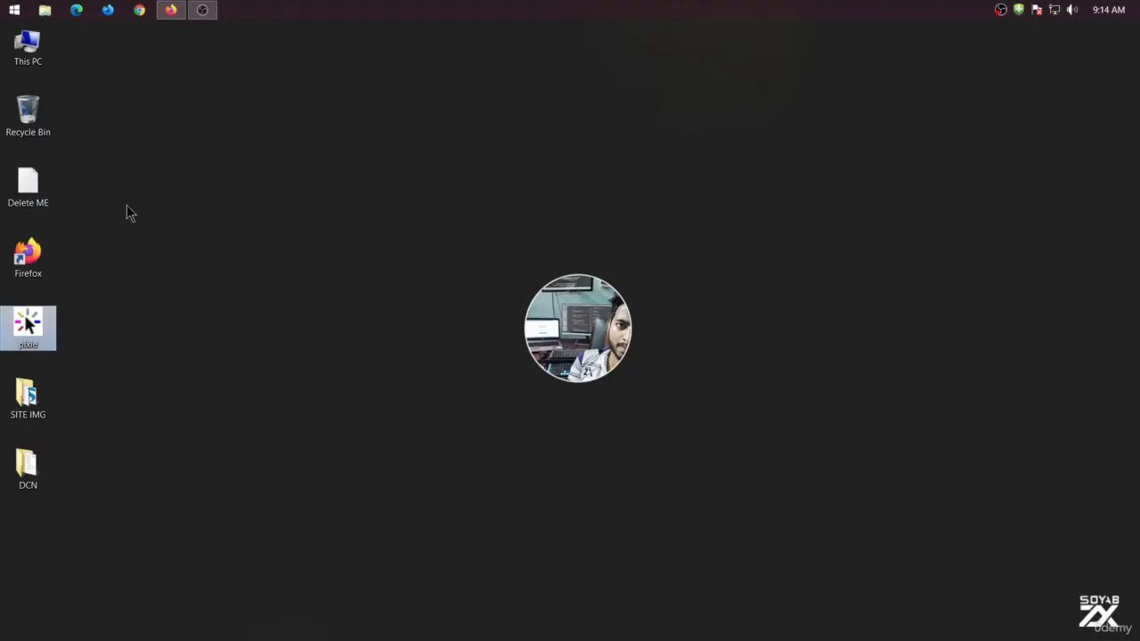
{"action": "double_click", "coordinate": [23, 343]}
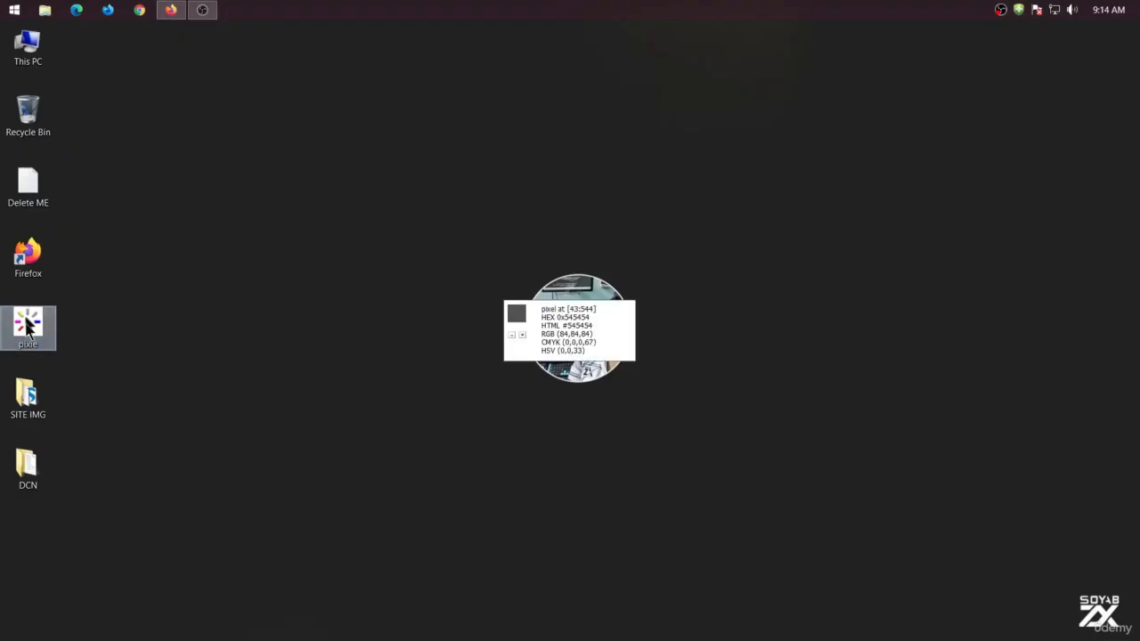
{"action": "left_click", "coordinate": [171, 9]}
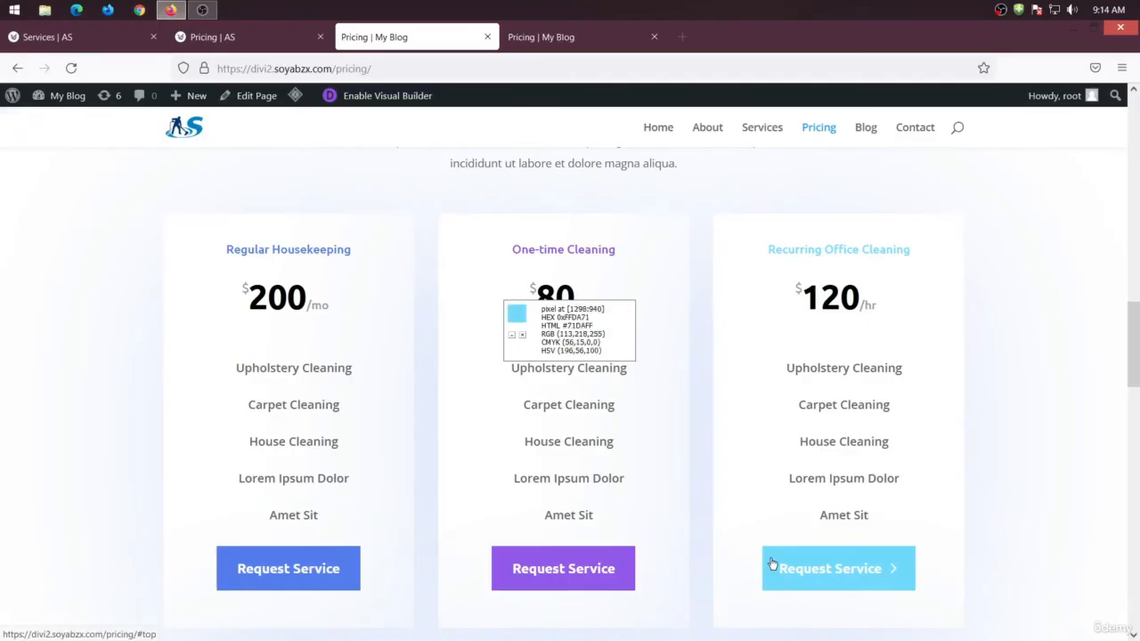
- Back in the page being built, enable custom button styles for the Recurring Office Cleaning pricing table
{"action": "left_click", "coordinate": [228, 38]}
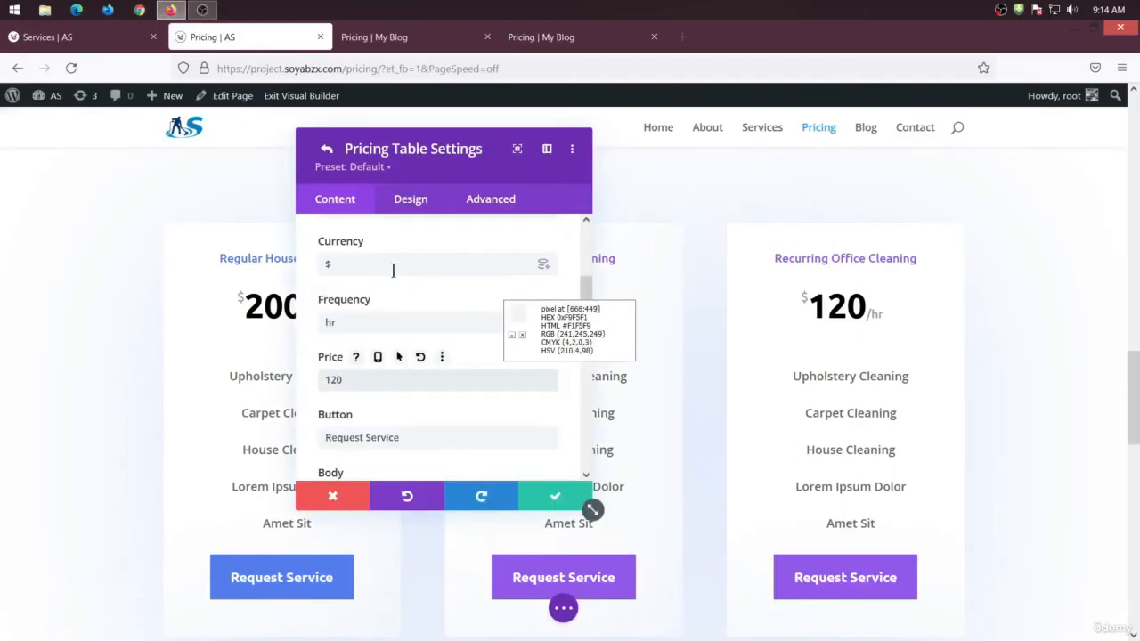
{"action": "left_click", "coordinate": [397, 198]}
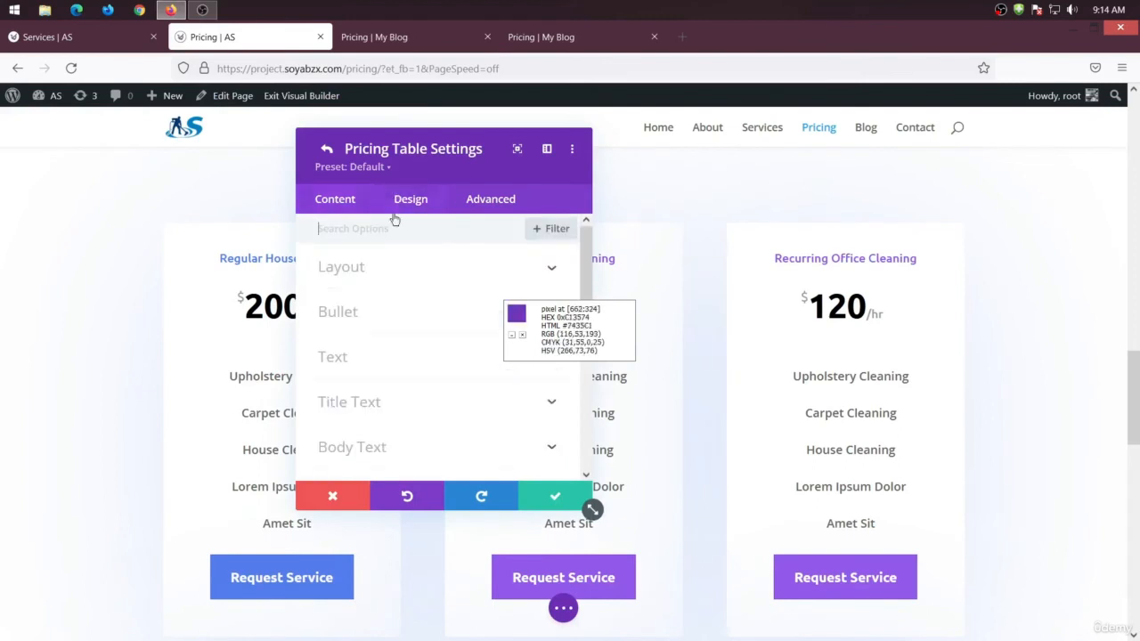
{"action": "scroll", "coordinate": [398, 345], "scroll_direction": "down", "scroll_amount": 4}
{"action": "left_click", "coordinate": [393, 338]}
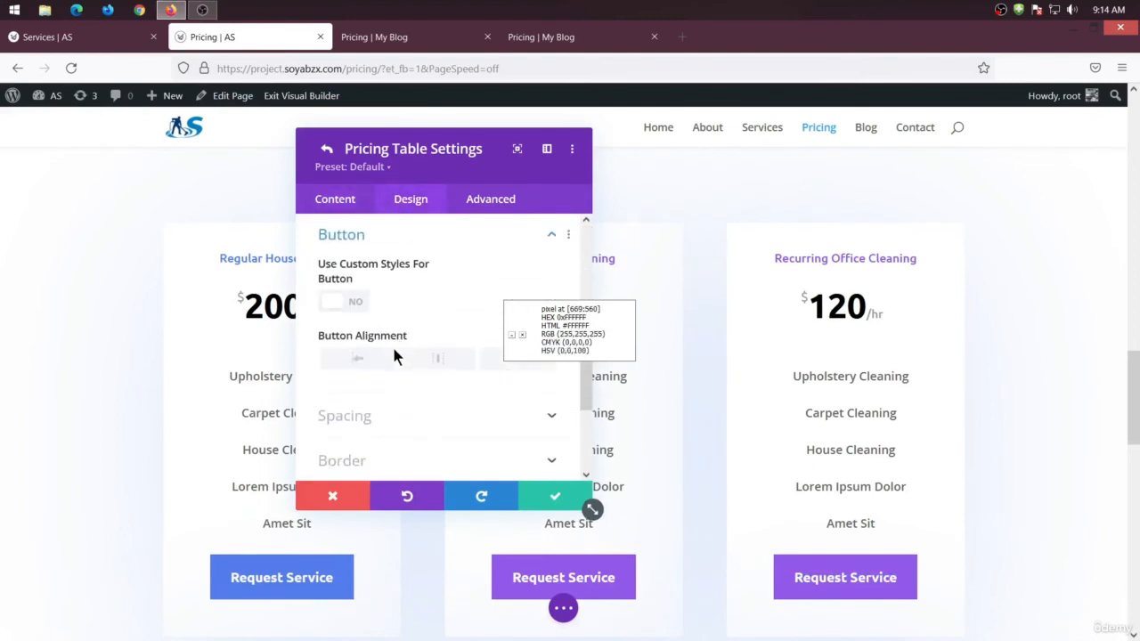
{"action": "scroll", "coordinate": [361, 437], "scroll_direction": "down", "scroll_amount": 1}
{"action": "scroll", "coordinate": [364, 427], "scroll_direction": "up", "scroll_amount": 2}
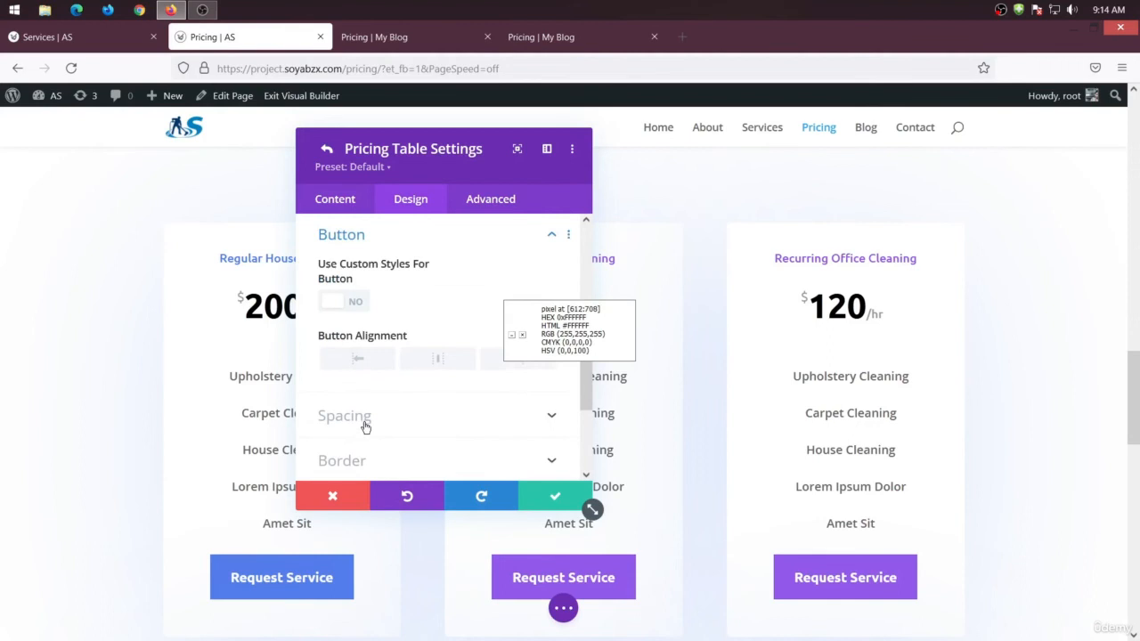
{"action": "left_click", "coordinate": [349, 302]}
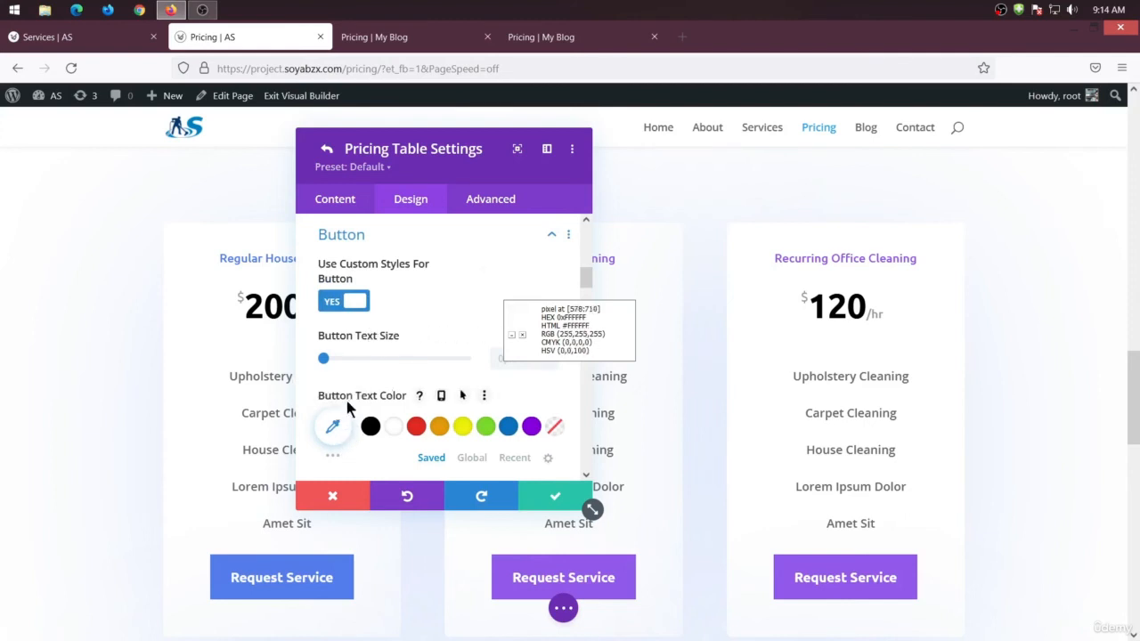
- Try to set the Recurring Office Cleaning button's background colour to #71DAFF
{"action": "scroll", "coordinate": [352, 383], "scroll_direction": "down", "scroll_amount": 3}
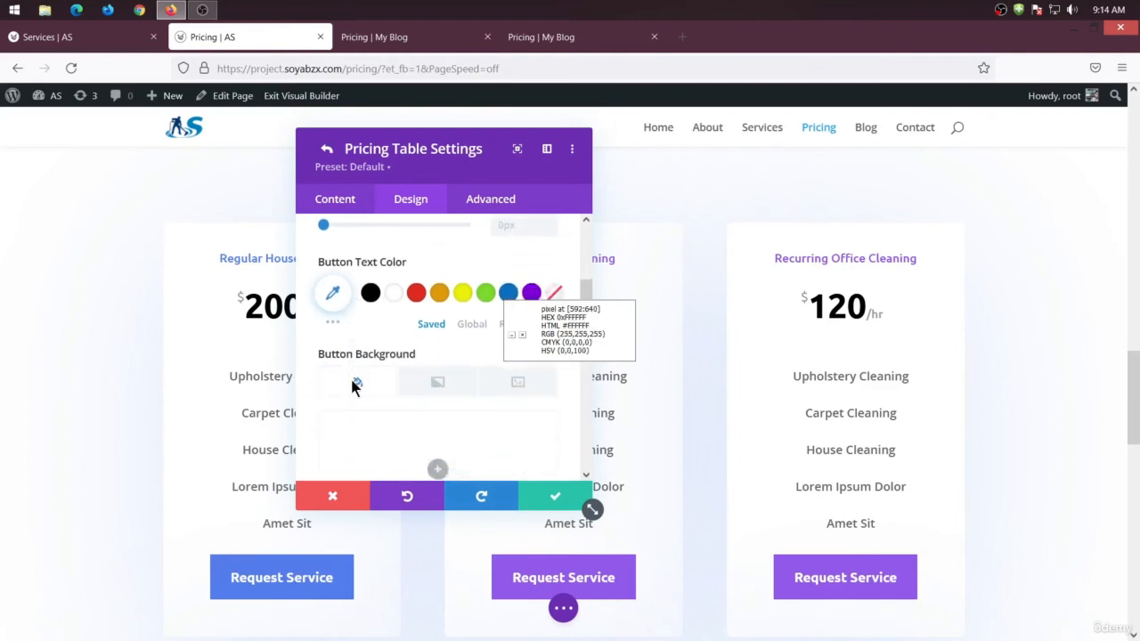
{"action": "scroll", "coordinate": [419, 427], "scroll_direction": "down", "scroll_amount": 3}
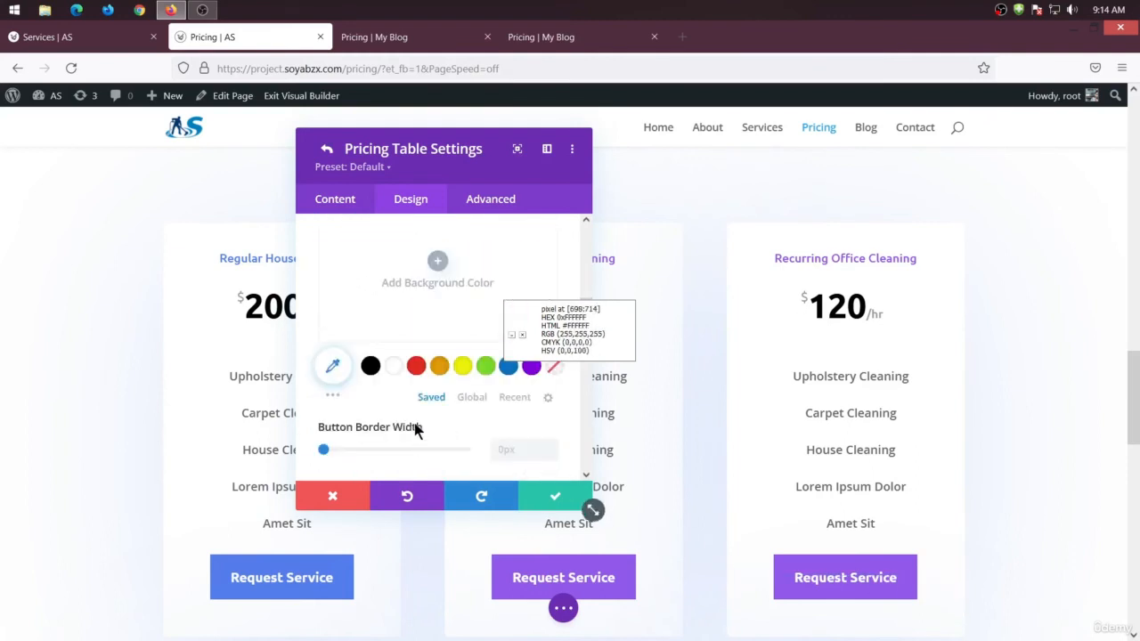
{"action": "scroll", "coordinate": [413, 384], "scroll_direction": "up", "scroll_amount": 2}
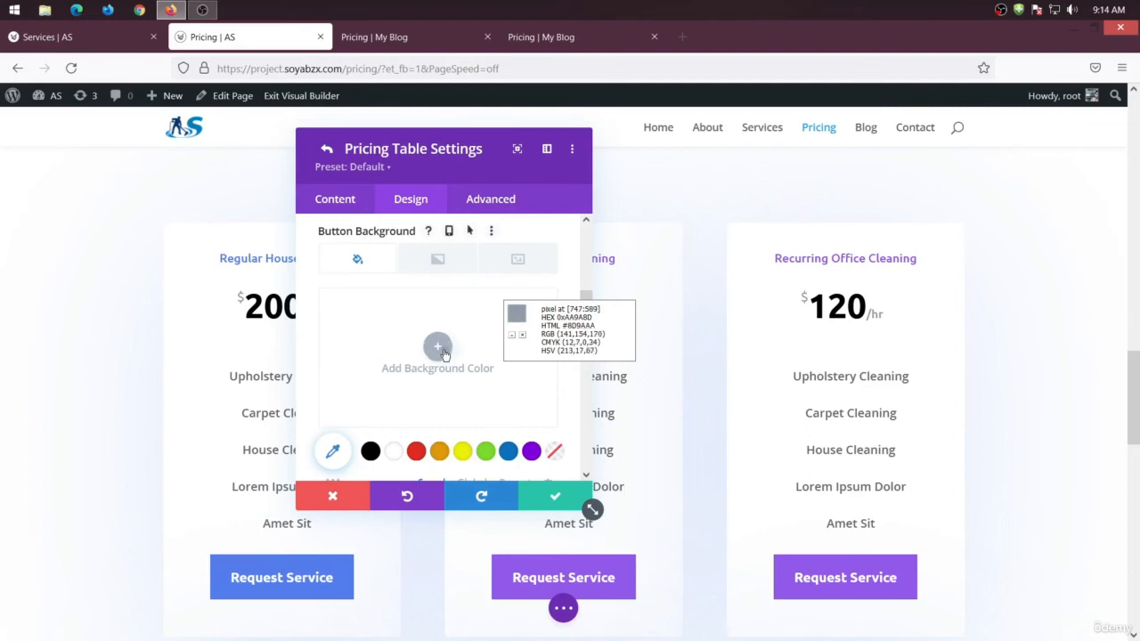
{"action": "left_click", "coordinate": [438, 346]}
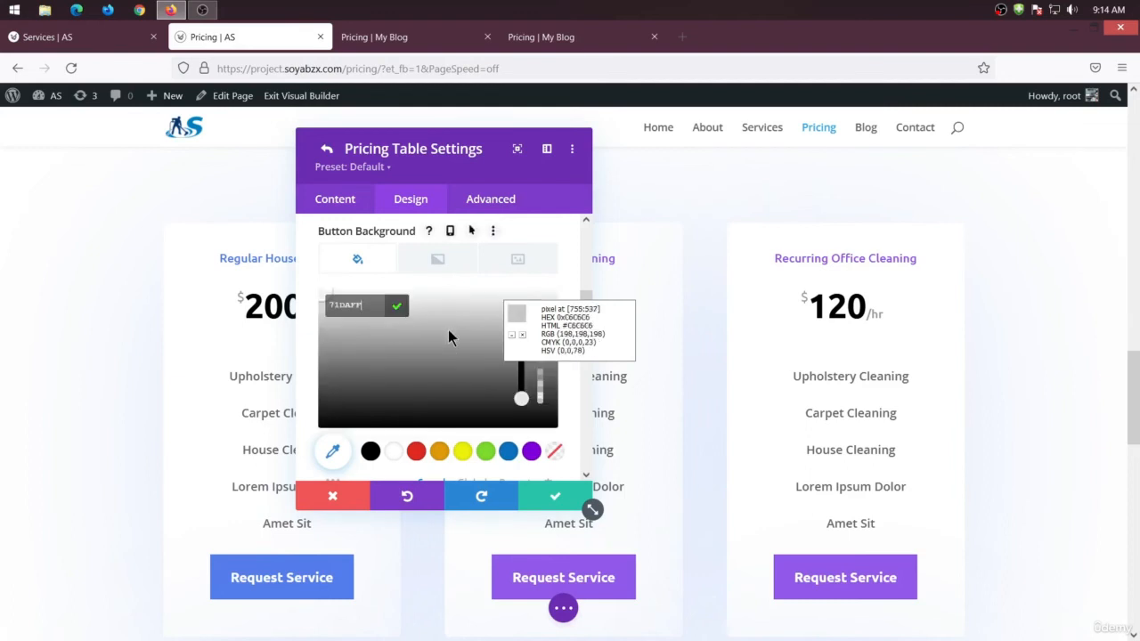
- Set the Recurring Office Cleaning button's border colour to #71DAFF
{"action": "scroll", "coordinate": [347, 374], "scroll_direction": "down", "scroll_amount": 2}
{"action": "scroll", "coordinate": [338, 370], "scroll_direction": "down", "scroll_amount": 4}
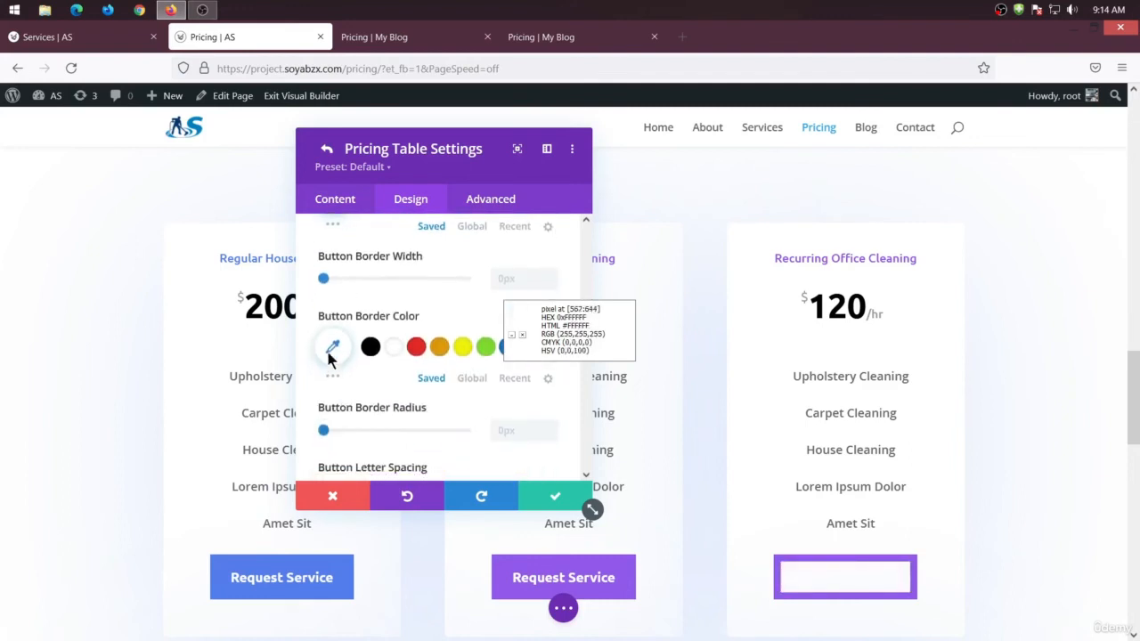
{"action": "left_click", "coordinate": [332, 344]}
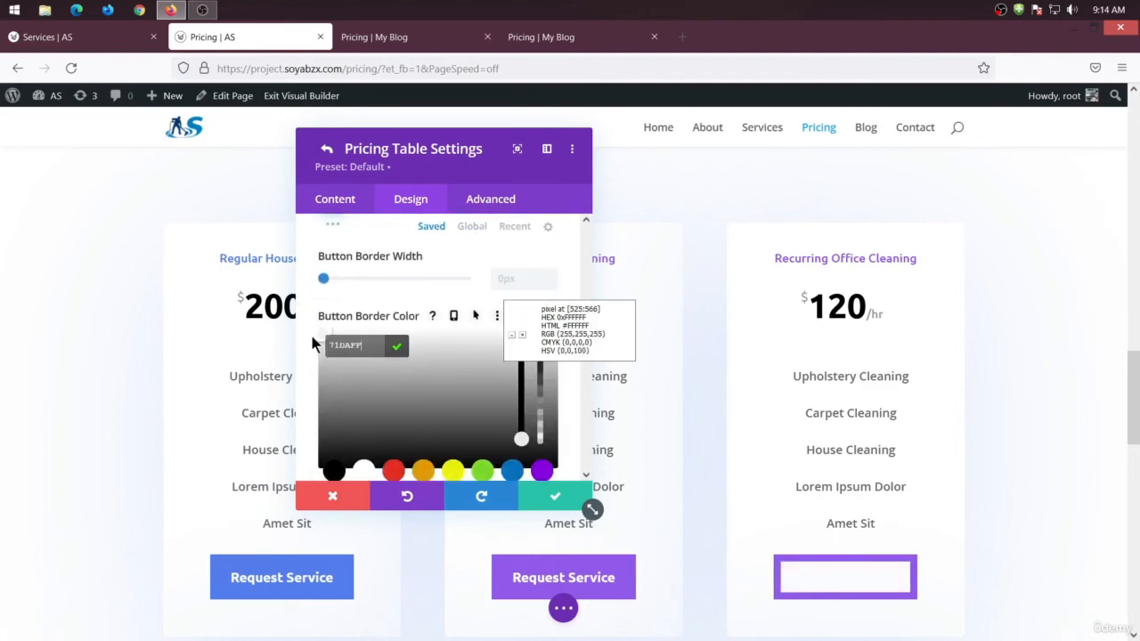
{"action": "left_click", "coordinate": [312, 343]}
{"action": "scroll", "coordinate": [386, 409], "scroll_direction": "up", "scroll_amount": 2}
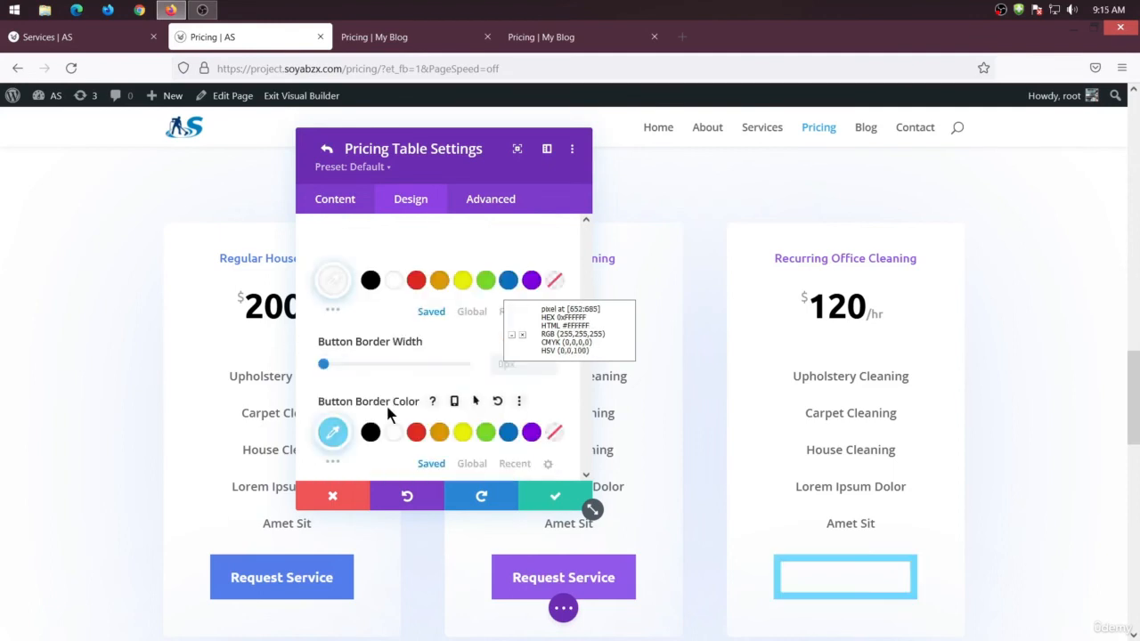
- Apply #71DAFF as the Recurring Office Cleaning button's background colour and save the table settings
{"action": "scroll", "coordinate": [385, 403], "scroll_direction": "up", "scroll_amount": 5}
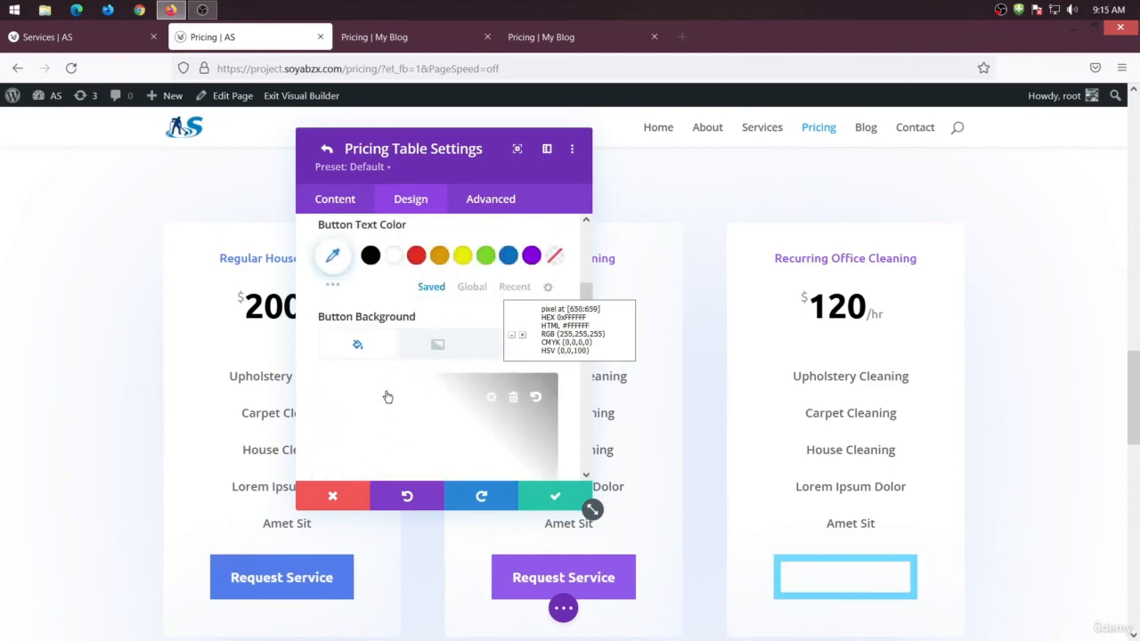
{"action": "left_click", "coordinate": [388, 396]}
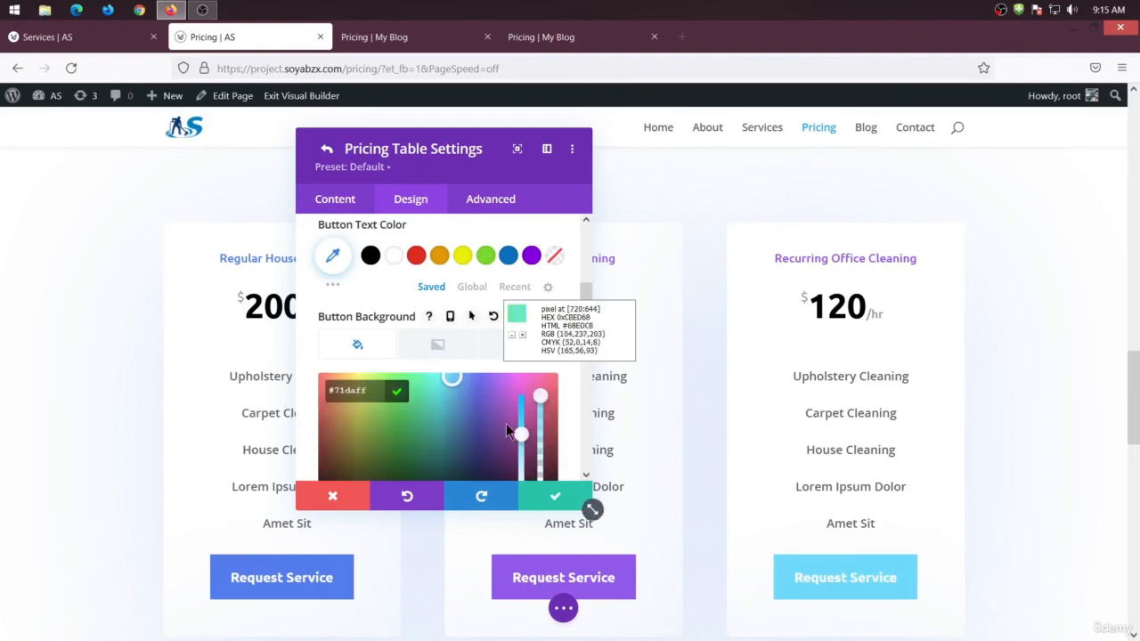
{"action": "left_click", "coordinate": [553, 496]}
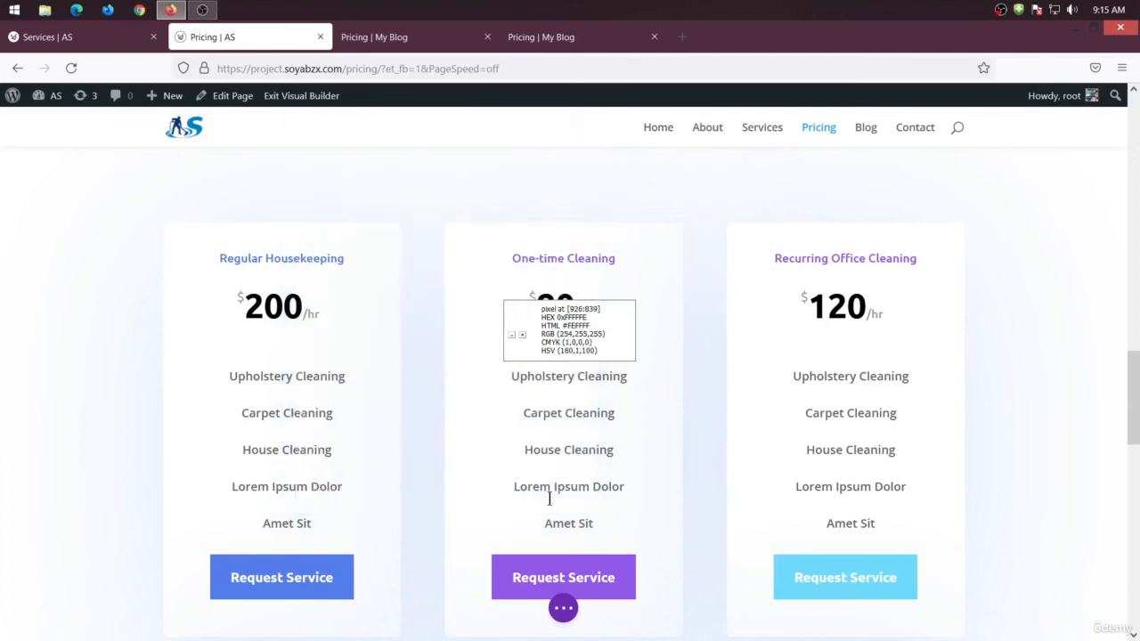
- Check the second-row Regular Housekeeping package's title on the reference page and sample its orange button colour
{"action": "scroll", "coordinate": [549, 499], "scroll_direction": "down", "scroll_amount": 5}
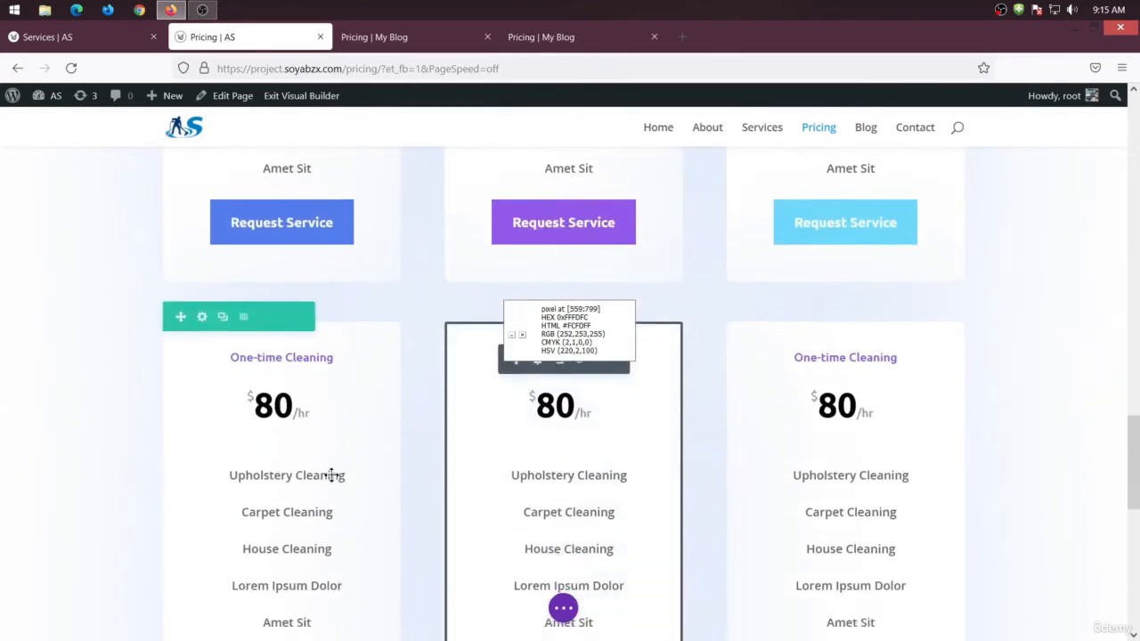
{"action": "scroll", "coordinate": [331, 476], "scroll_direction": "down", "scroll_amount": 2}
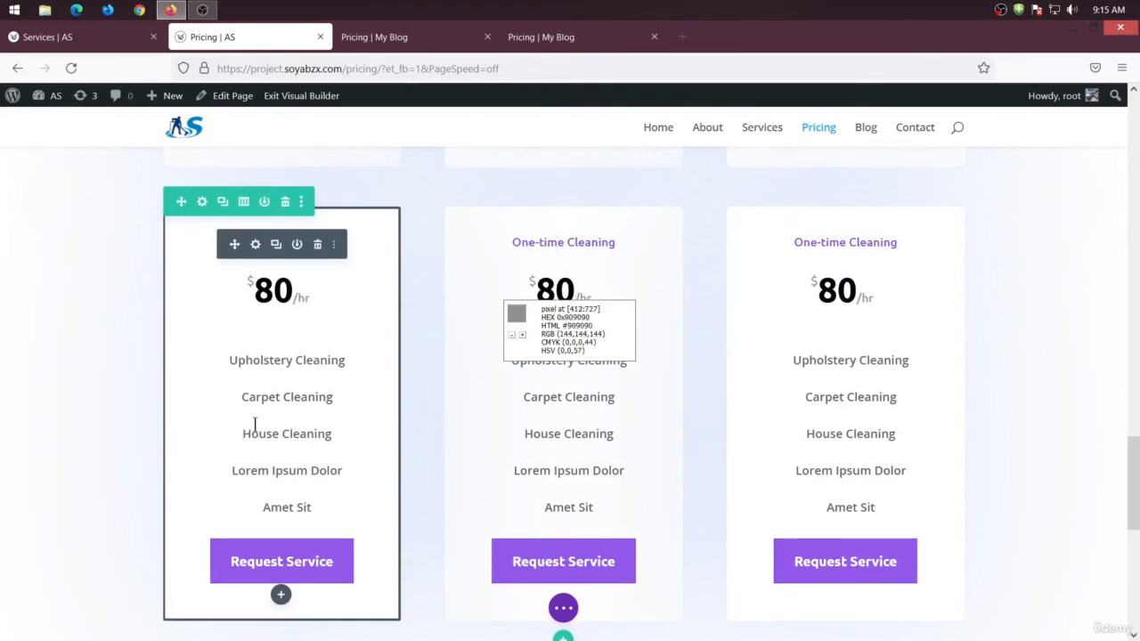
{"action": "left_click", "coordinate": [255, 245]}
{"action": "left_click", "coordinate": [396, 36]}
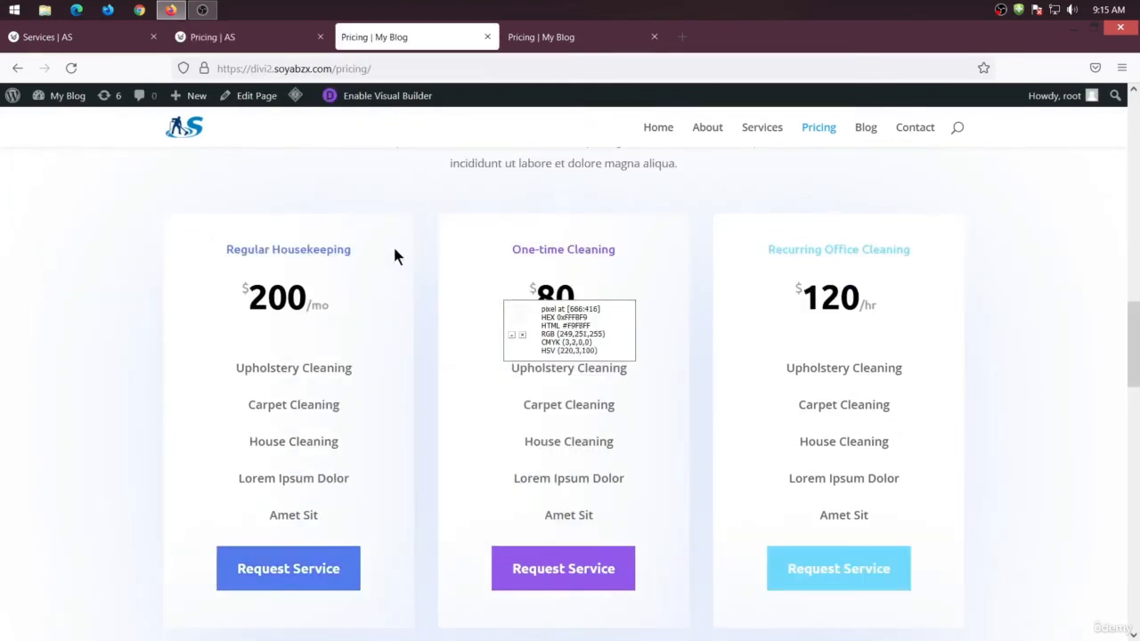
{"action": "scroll", "coordinate": [397, 257], "scroll_direction": "down", "scroll_amount": 6}
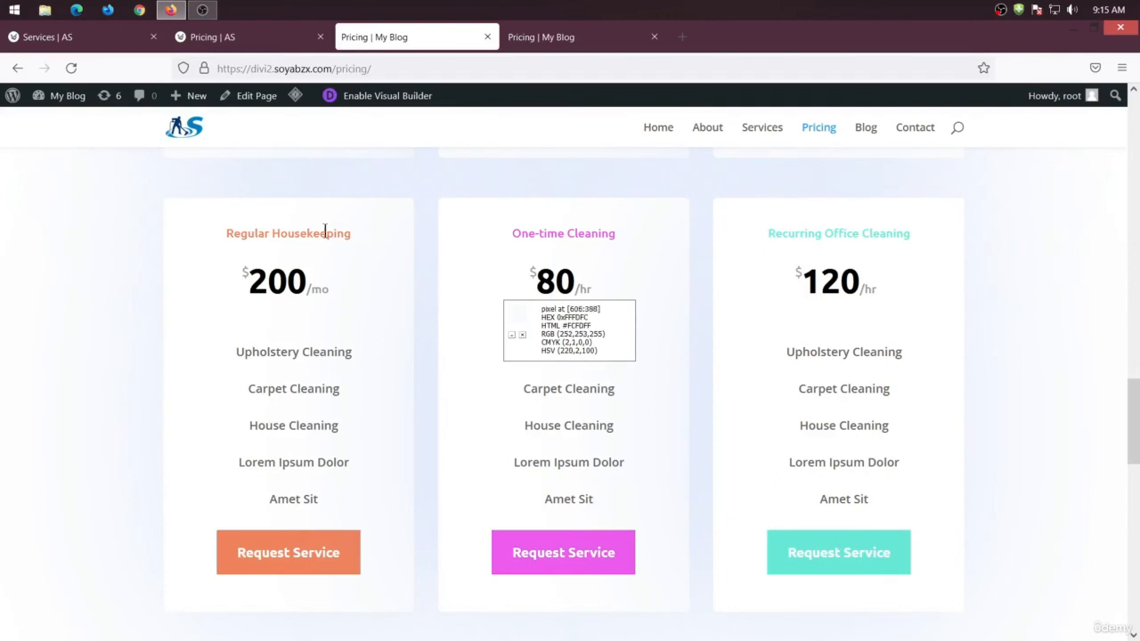
{"action": "left_click_drag", "start_coordinate": [359, 235], "coordinate": [241, 229]}
{"action": "left_click", "coordinate": [341, 320]}
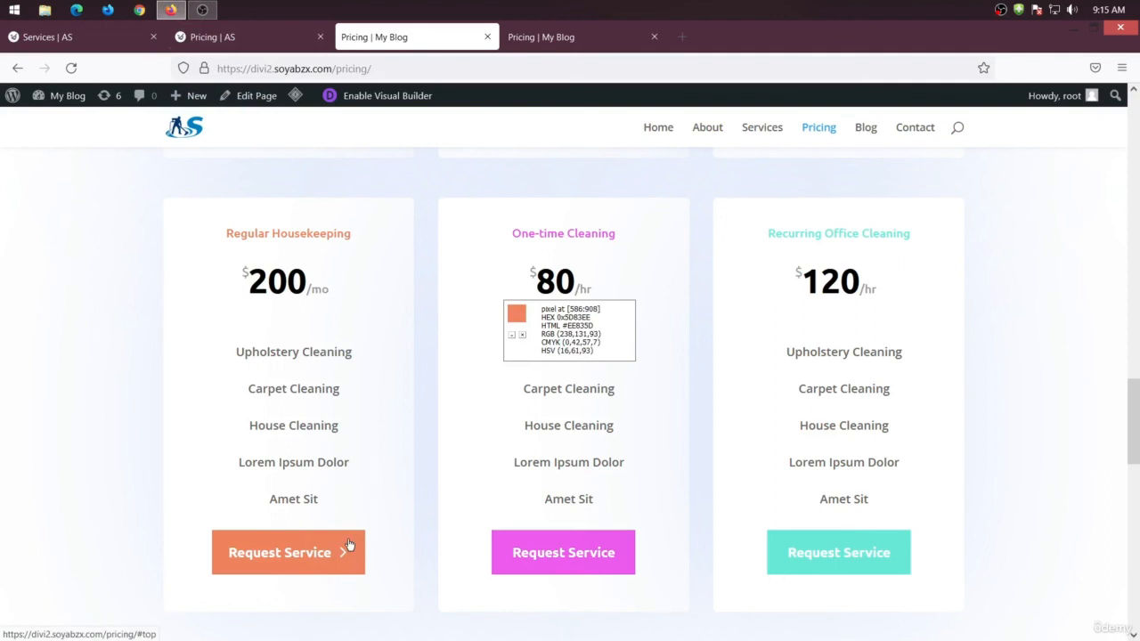
- Open the design settings of the first pricing table in the second row of the page being built
{"action": "left_click", "coordinate": [245, 36]}
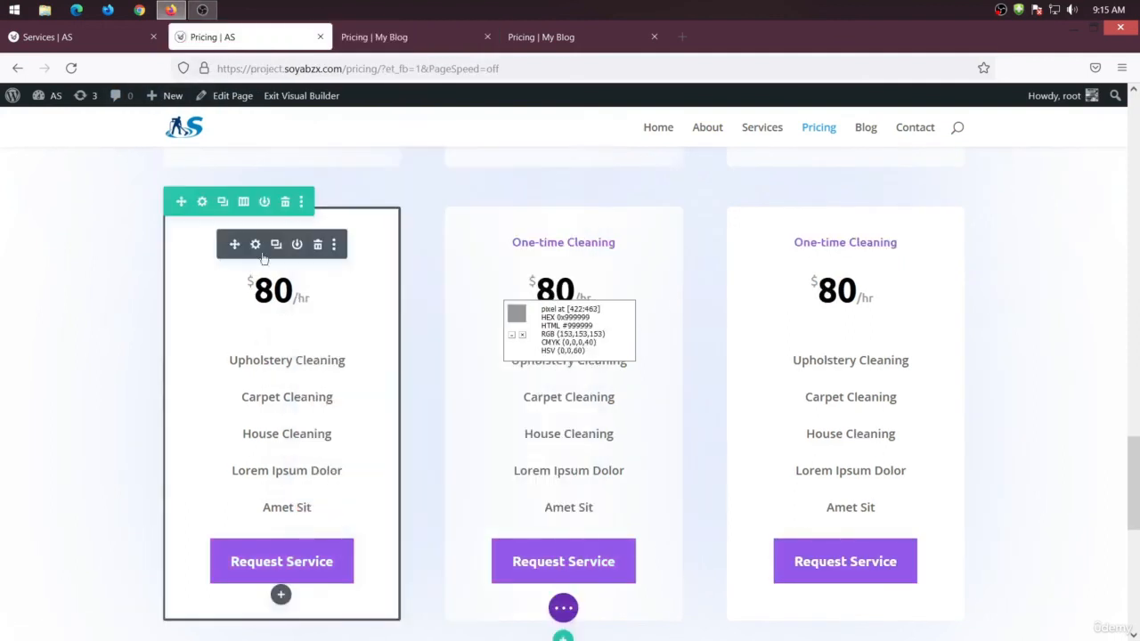
{"action": "left_click", "coordinate": [254, 244]}
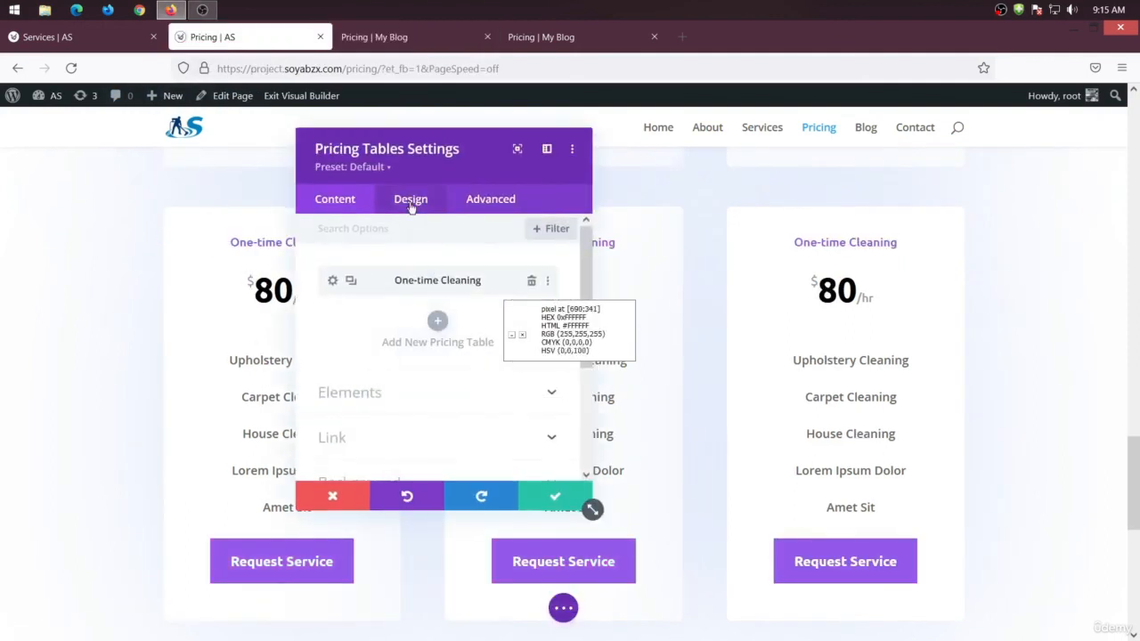
{"action": "left_click", "coordinate": [411, 199]}
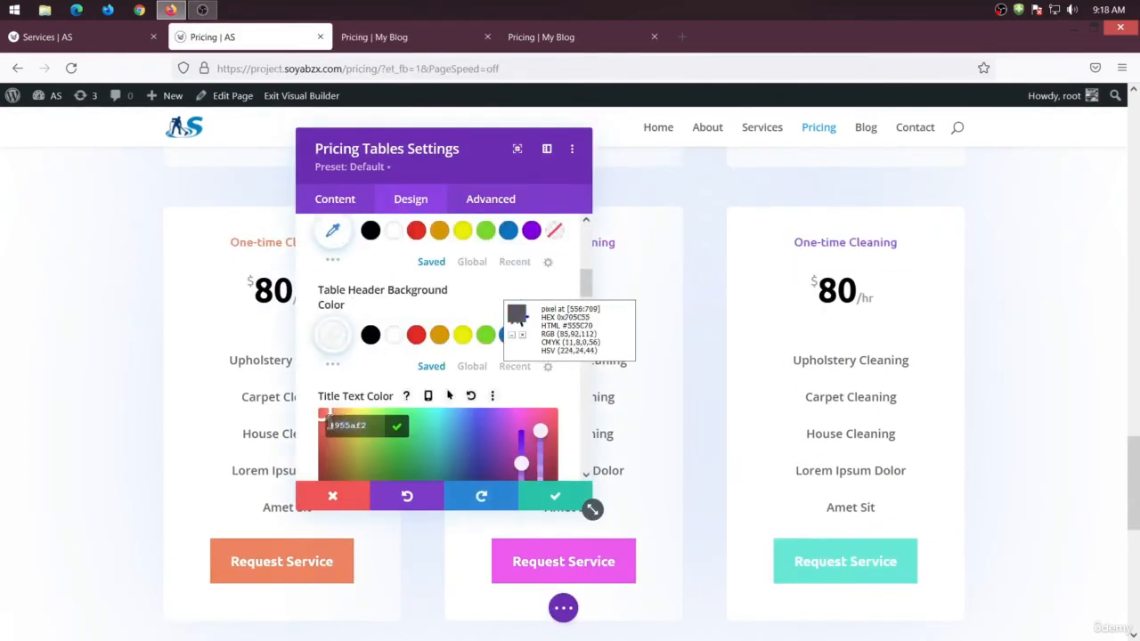
- Review the edited pricing tables in the Our Cleaning Packages section
{"action": "scroll", "coordinate": [418, 428], "scroll_direction": "up", "scroll_amount": 8}
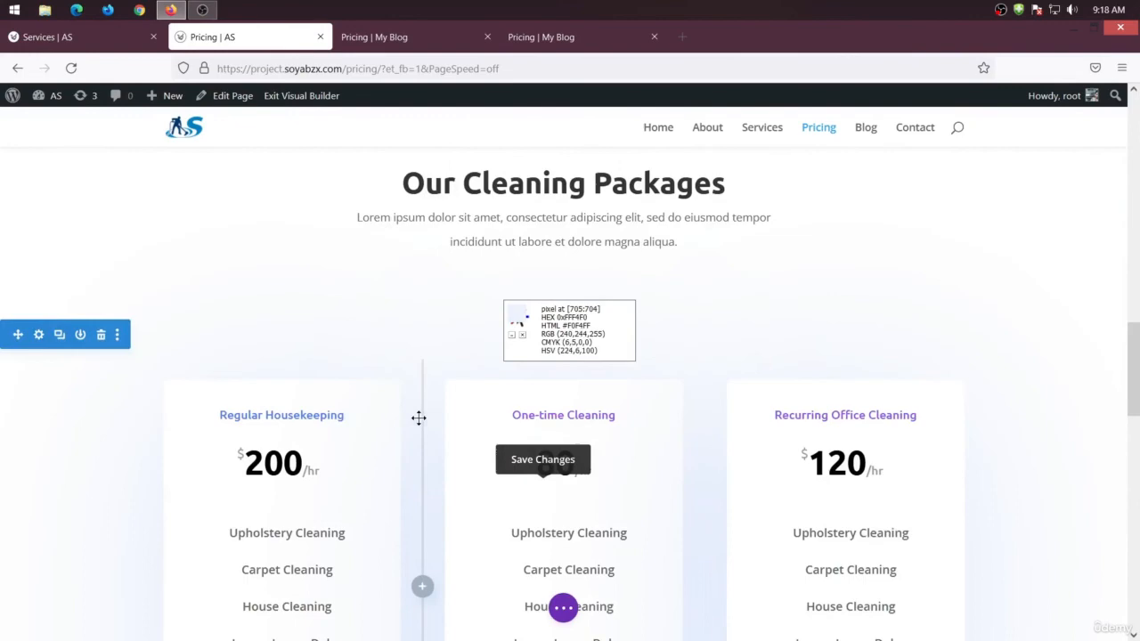
{"action": "scroll", "coordinate": [923, 446], "scroll_direction": "down", "scroll_amount": 1}
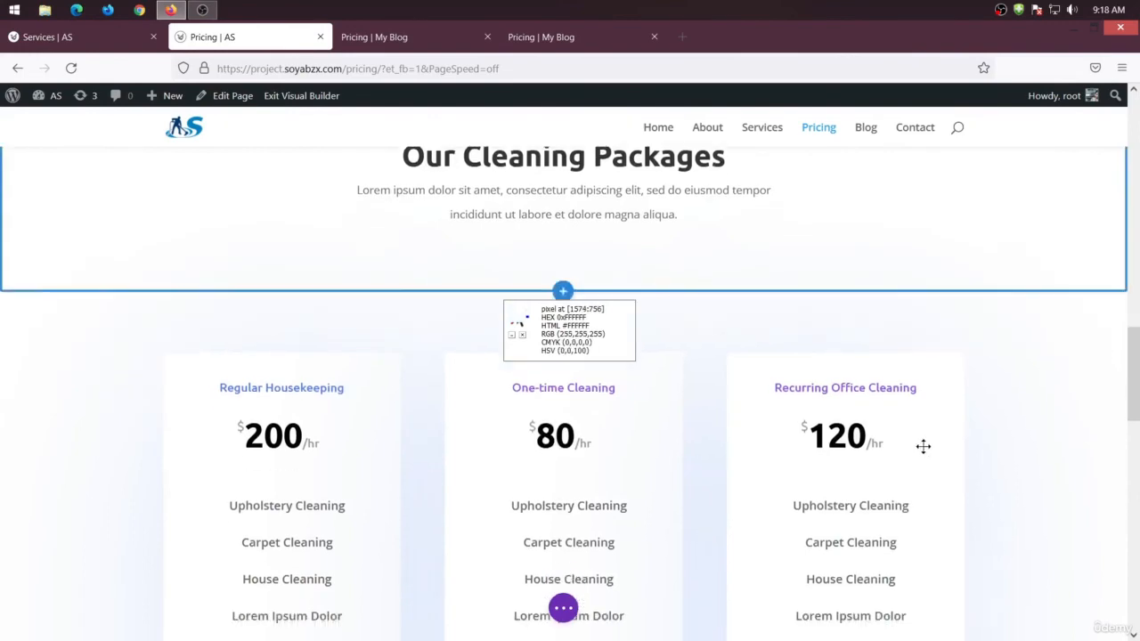
{"action": "scroll", "coordinate": [923, 446], "scroll_direction": "down", "scroll_amount": 5}
- Inspect the Contact us and F.A.Q. section on the reference page and close the Pixie colour picker
{"action": "left_click", "coordinate": [401, 40]}
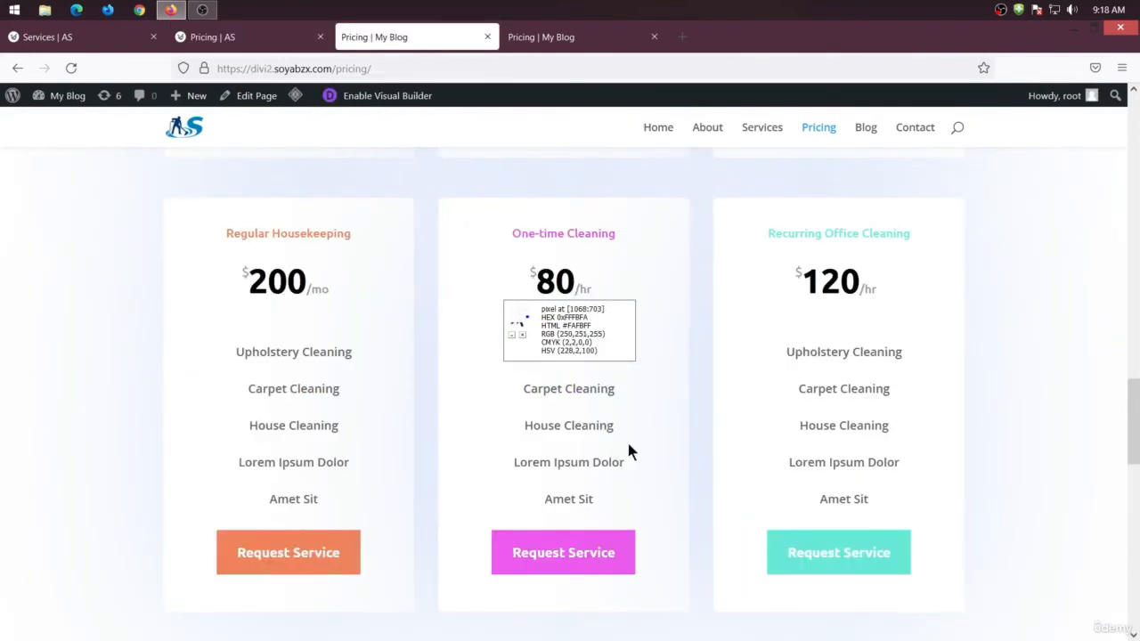
{"action": "scroll", "coordinate": [572, 379], "scroll_direction": "down", "scroll_amount": 5}
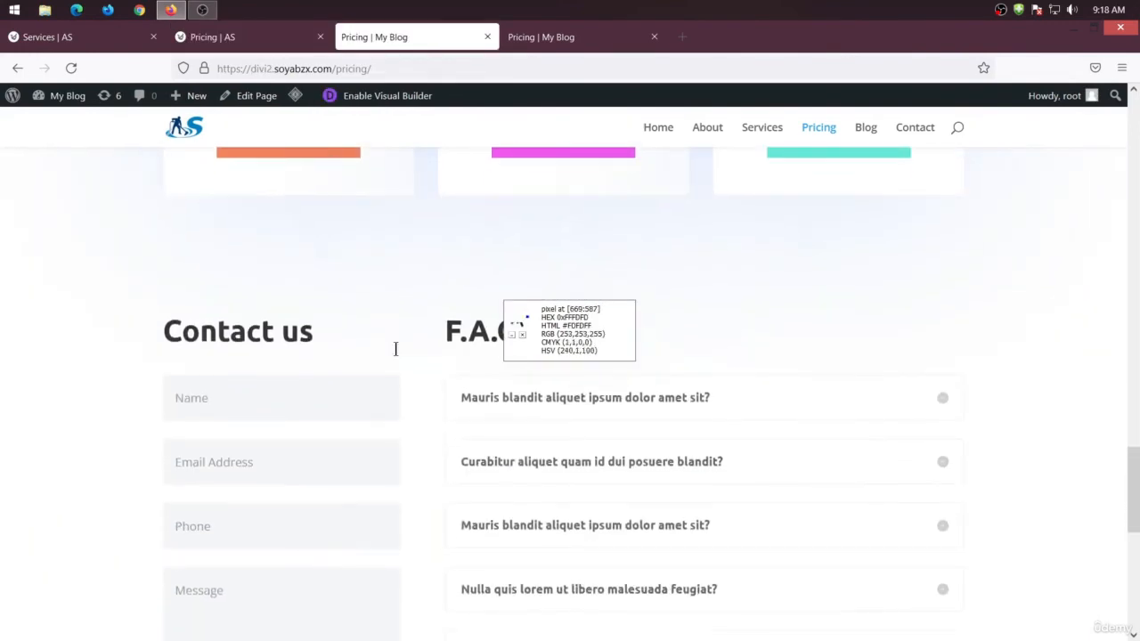
{"action": "scroll", "coordinate": [396, 401], "scroll_direction": "down", "scroll_amount": 2}
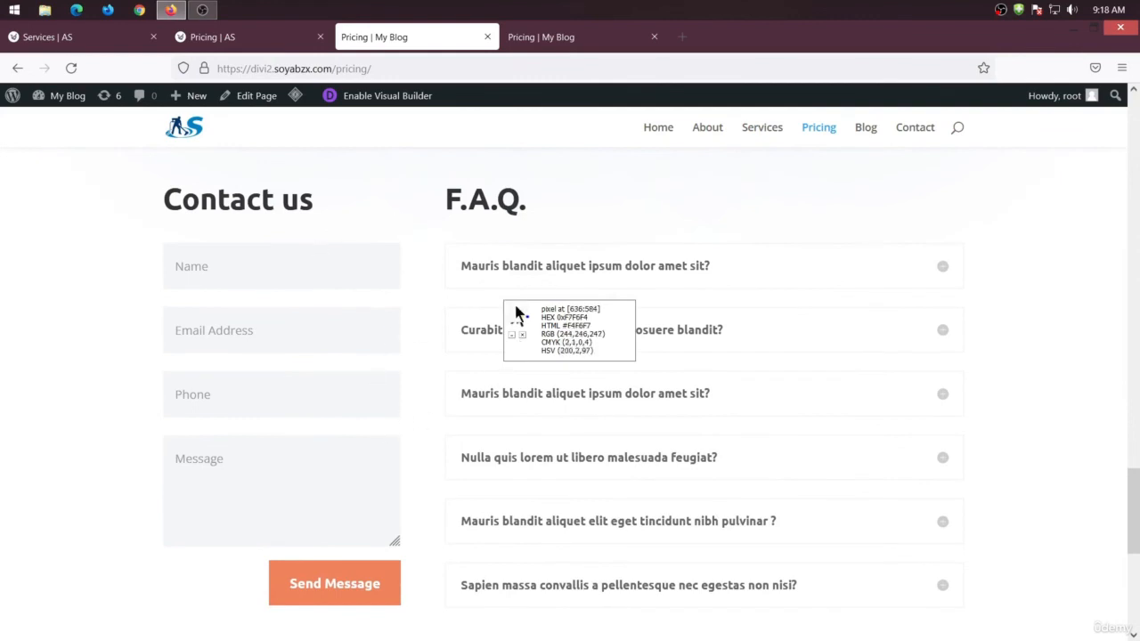
{"action": "left_click", "coordinate": [523, 335]}
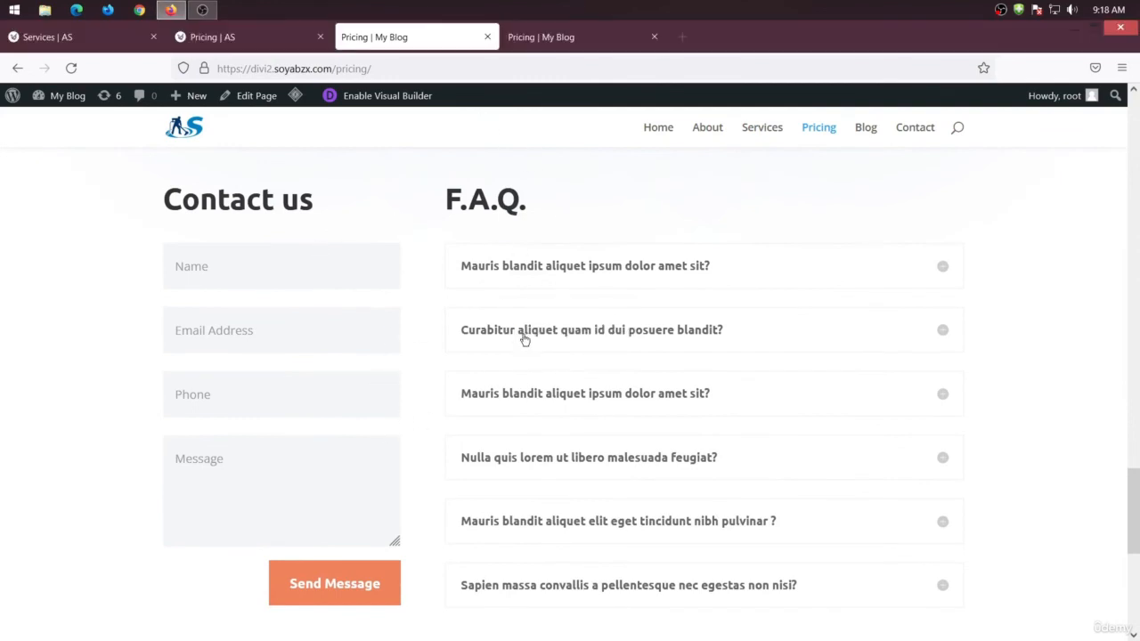
- Load the project site's Home page in the first browser tab and return to the reference page's F.A.Q. section
{"action": "left_click", "coordinate": [55, 37]}
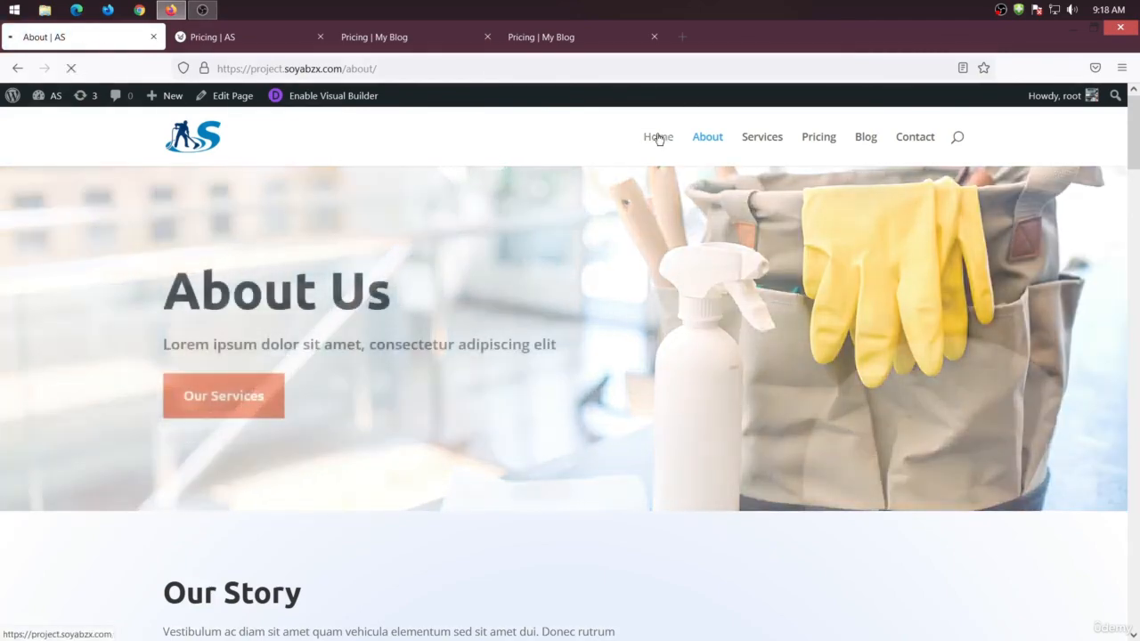
{"action": "left_click", "coordinate": [658, 137]}
{"action": "left_click", "coordinate": [378, 37]}
{"action": "scroll", "coordinate": [623, 401], "scroll_direction": "down", "scroll_amount": 2}
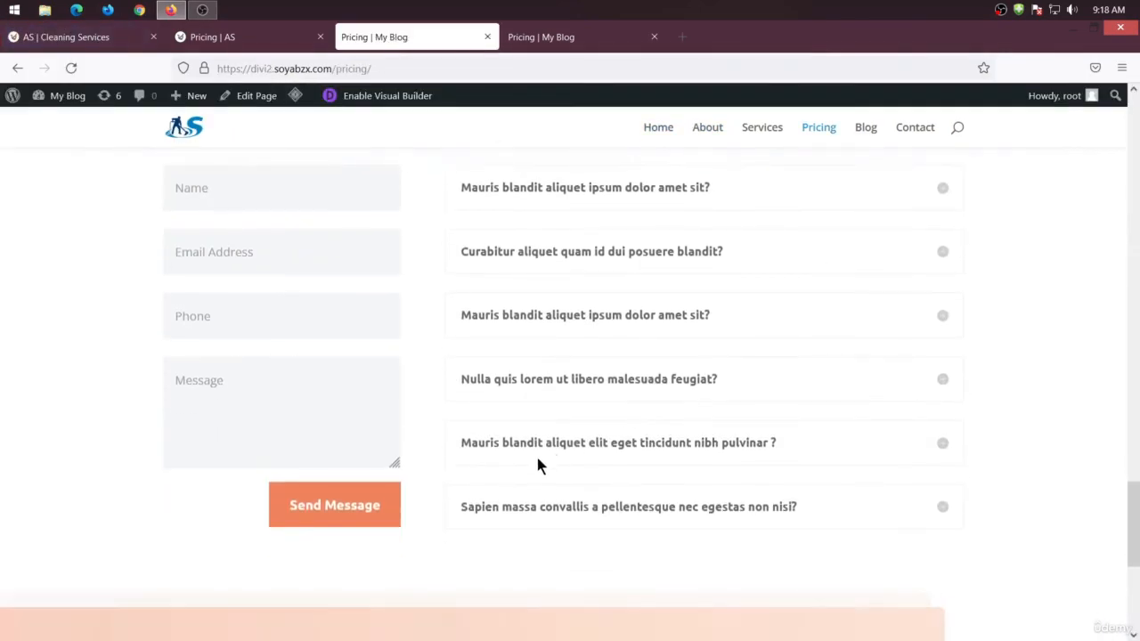
- Locate the Contact us and F.A.Q. section on the project's Home page and open that page in the Visual Builder
{"action": "scroll", "coordinate": [516, 395], "scroll_direction": "down", "scroll_amount": 5}
{"action": "scroll", "coordinate": [445, 320], "scroll_direction": "up", "scroll_amount": 1}
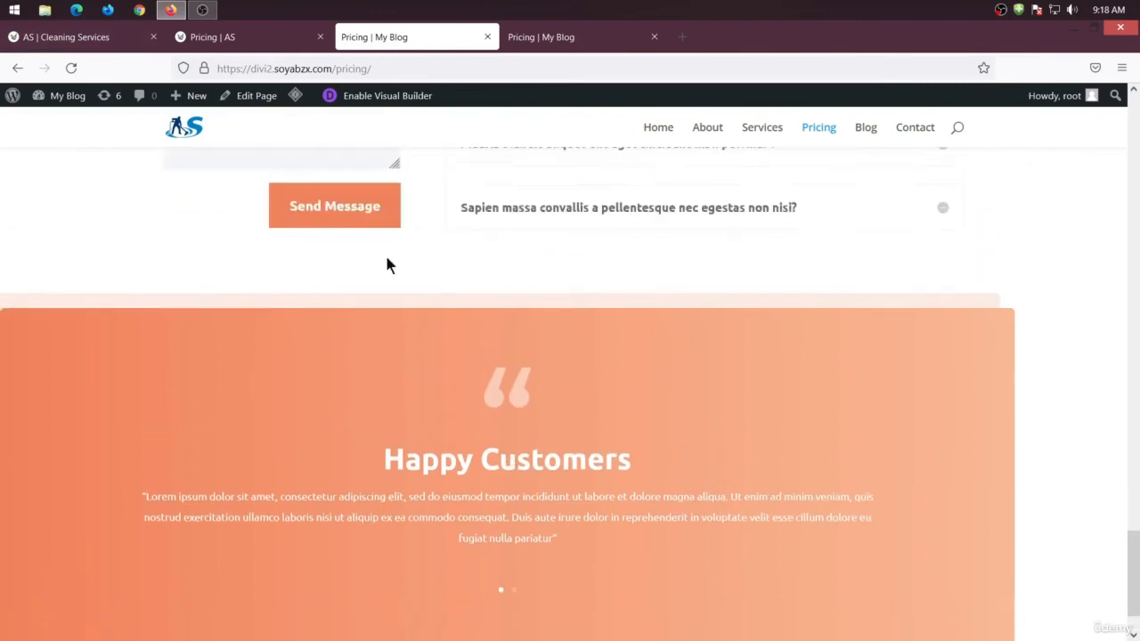
{"action": "left_click", "coordinate": [94, 38]}
{"action": "scroll", "coordinate": [337, 329], "scroll_direction": "down", "scroll_amount": 4}
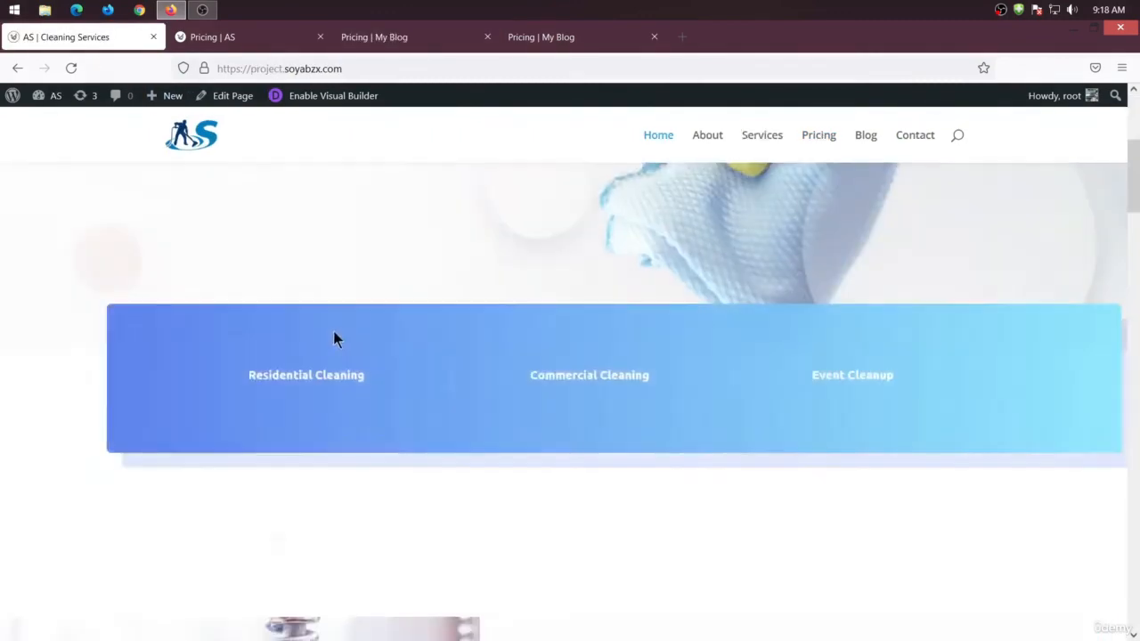
{"action": "scroll", "coordinate": [335, 338], "scroll_direction": "down", "scroll_amount": 10}
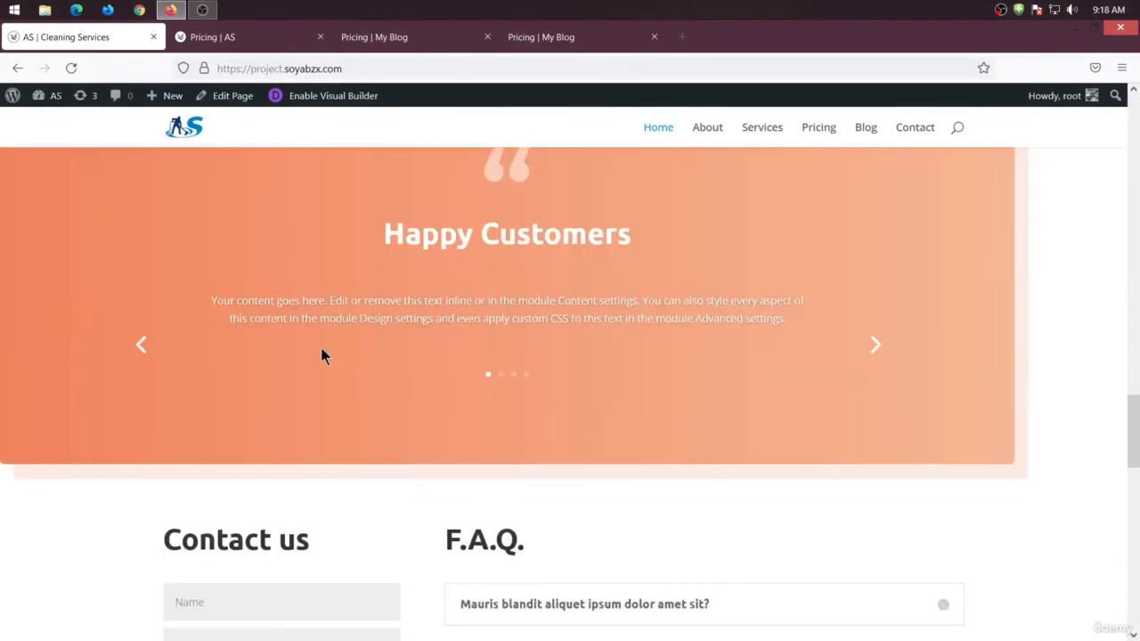
{"action": "scroll", "coordinate": [323, 354], "scroll_direction": "down", "scroll_amount": 5}
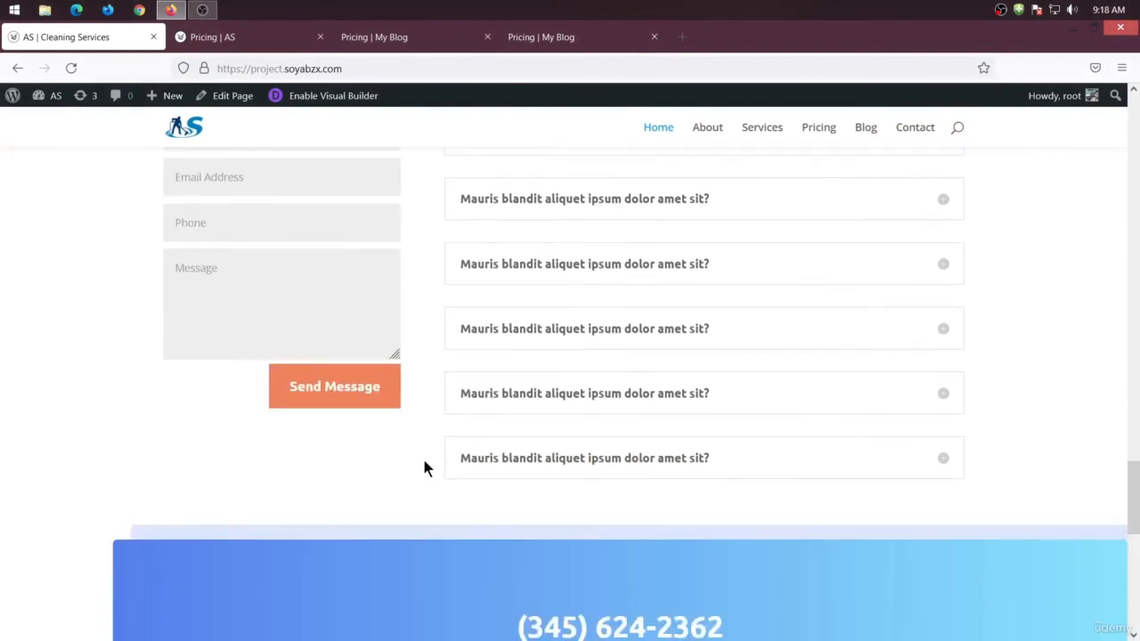
{"action": "scroll", "coordinate": [414, 357], "scroll_direction": "up", "scroll_amount": 2}
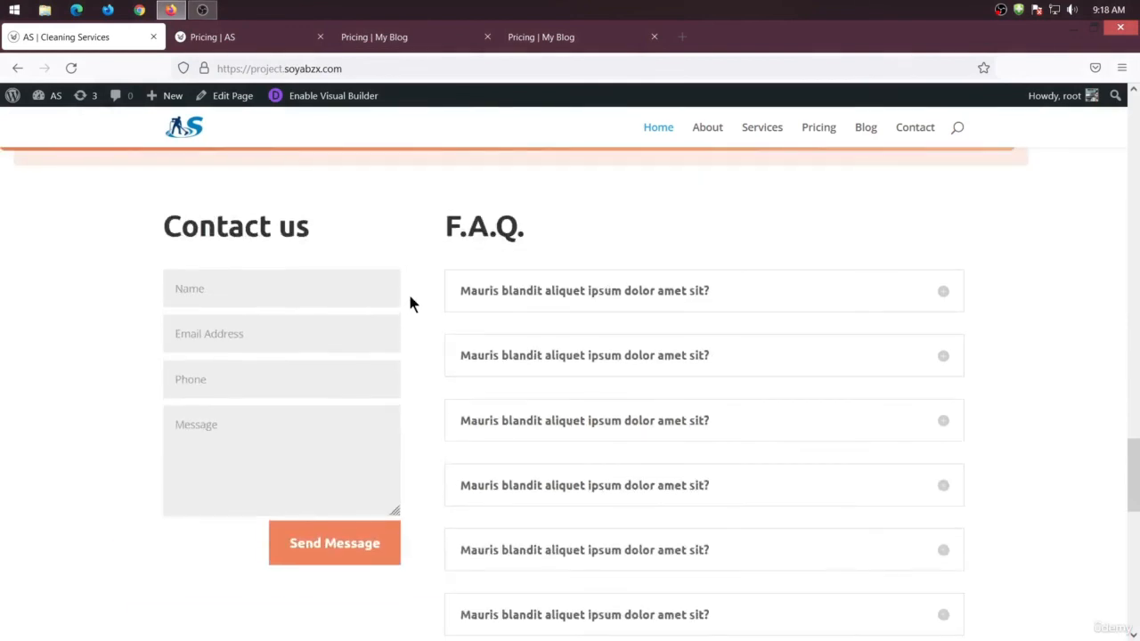
{"action": "left_click", "coordinate": [310, 97]}
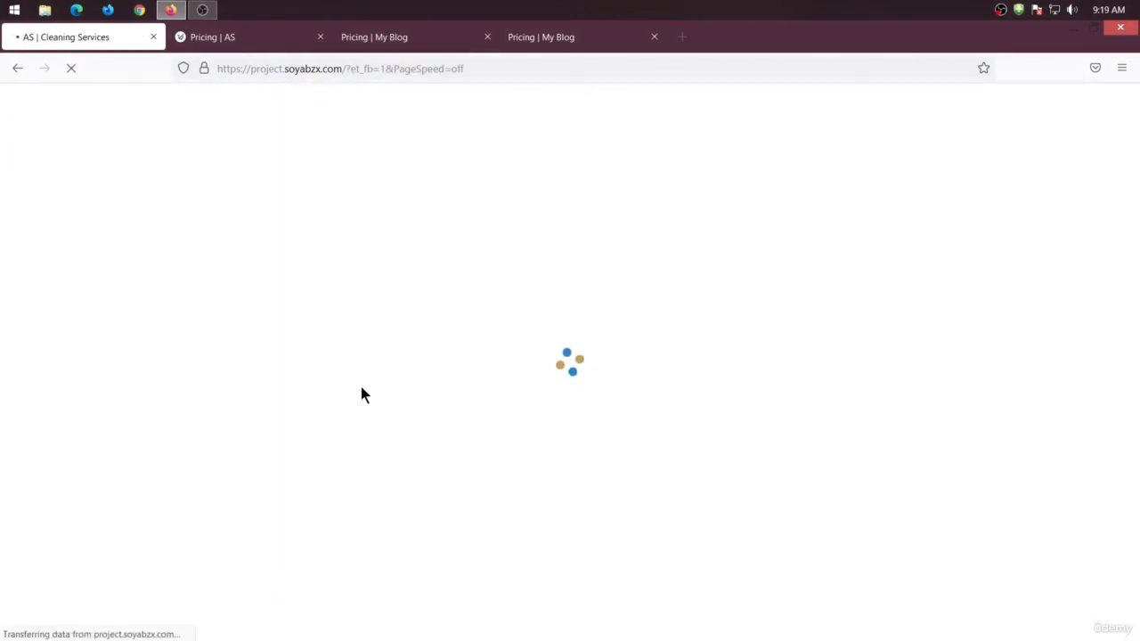
- Copy the whole Contact us and F.A.Q. section from the Home page
{"action": "scroll", "coordinate": [356, 463], "scroll_direction": "down", "scroll_amount": 5}
{"action": "scroll", "coordinate": [340, 469], "scroll_direction": "down", "scroll_amount": 2}
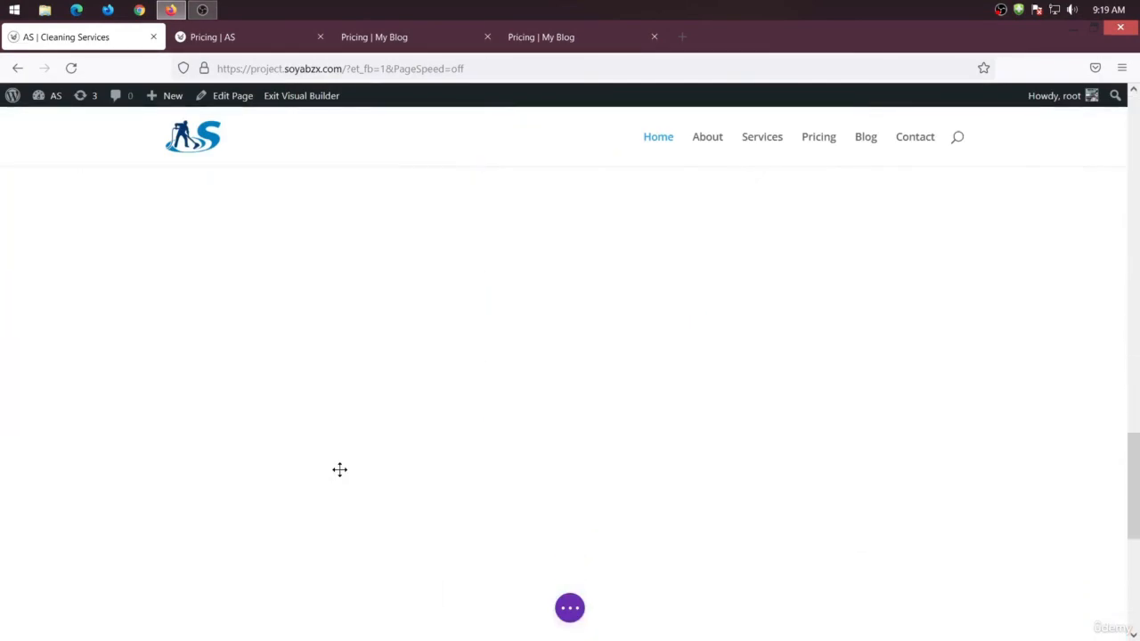
{"action": "scroll", "coordinate": [340, 470], "scroll_direction": "down", "scroll_amount": 3}
{"action": "scroll", "coordinate": [339, 469], "scroll_direction": "up", "scroll_amount": 5}
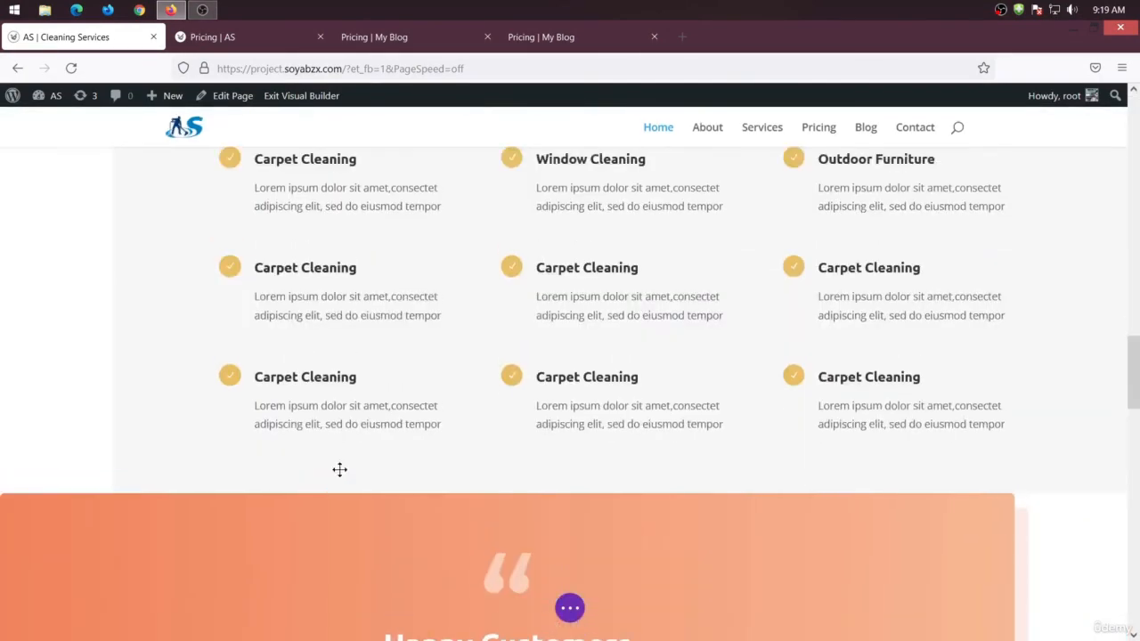
{"action": "scroll", "coordinate": [315, 430], "scroll_direction": "down", "scroll_amount": 8}
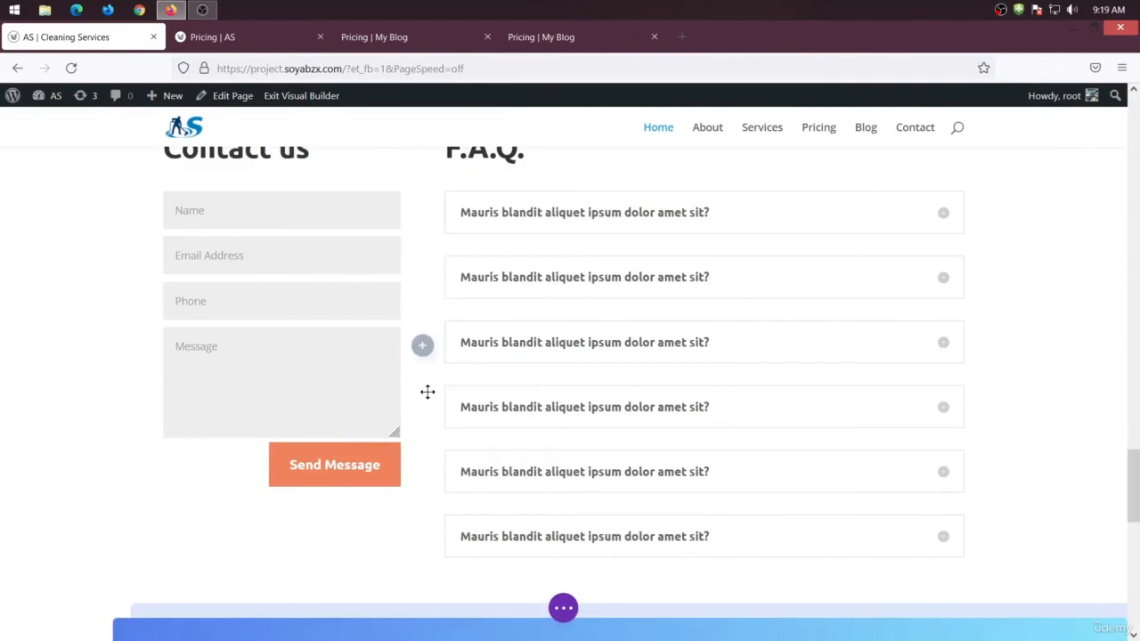
{"action": "scroll", "coordinate": [427, 392], "scroll_direction": "up", "scroll_amount": 2}
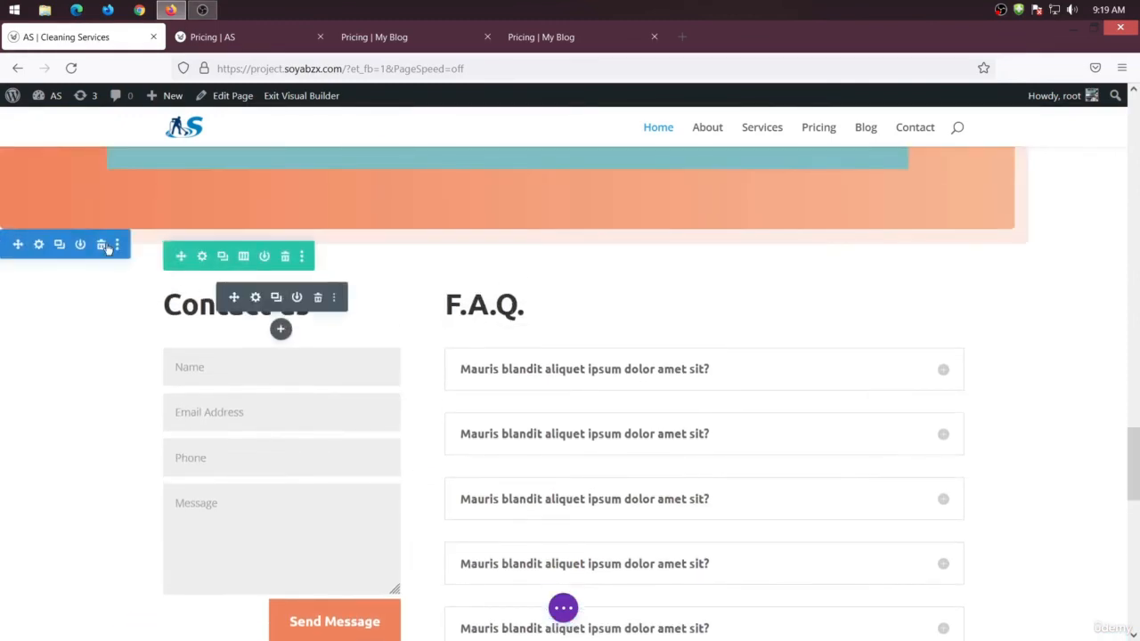
{"action": "left_click", "coordinate": [119, 246]}
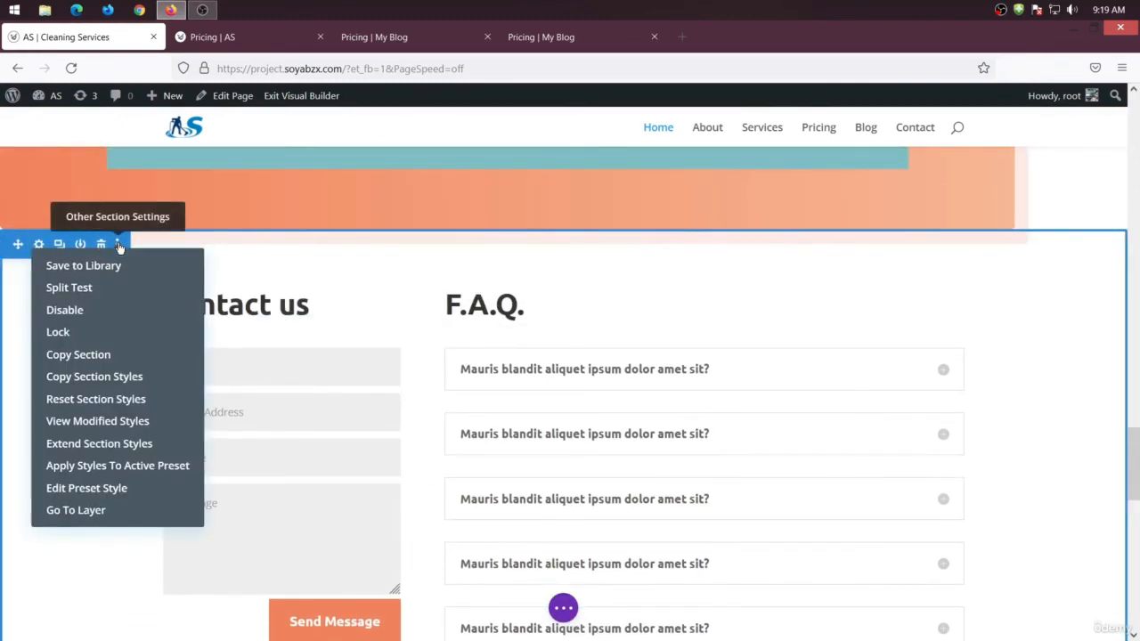
{"action": "left_click", "coordinate": [114, 354]}
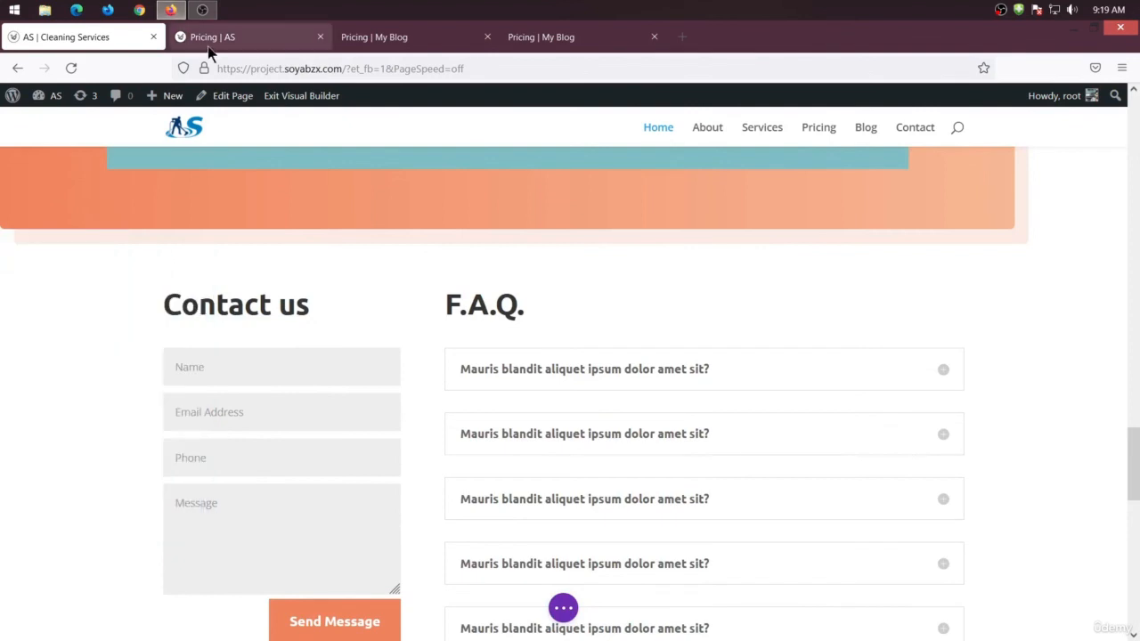
- Paste the copied section on the project's Pricing page, directly below the last row of pricing tables
{"action": "left_click", "coordinate": [245, 37]}
{"action": "scroll", "coordinate": [580, 490], "scroll_direction": "down", "scroll_amount": 3}
{"action": "scroll", "coordinate": [580, 490], "scroll_direction": "down", "scroll_amount": 3}
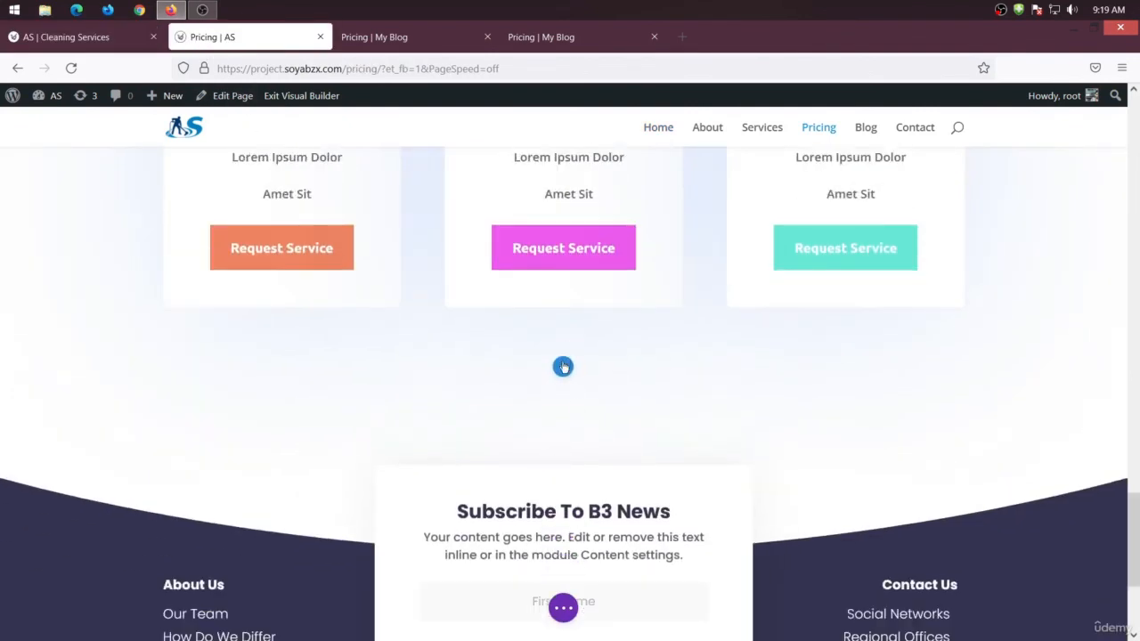
{"action": "right_click", "coordinate": [563, 367]}
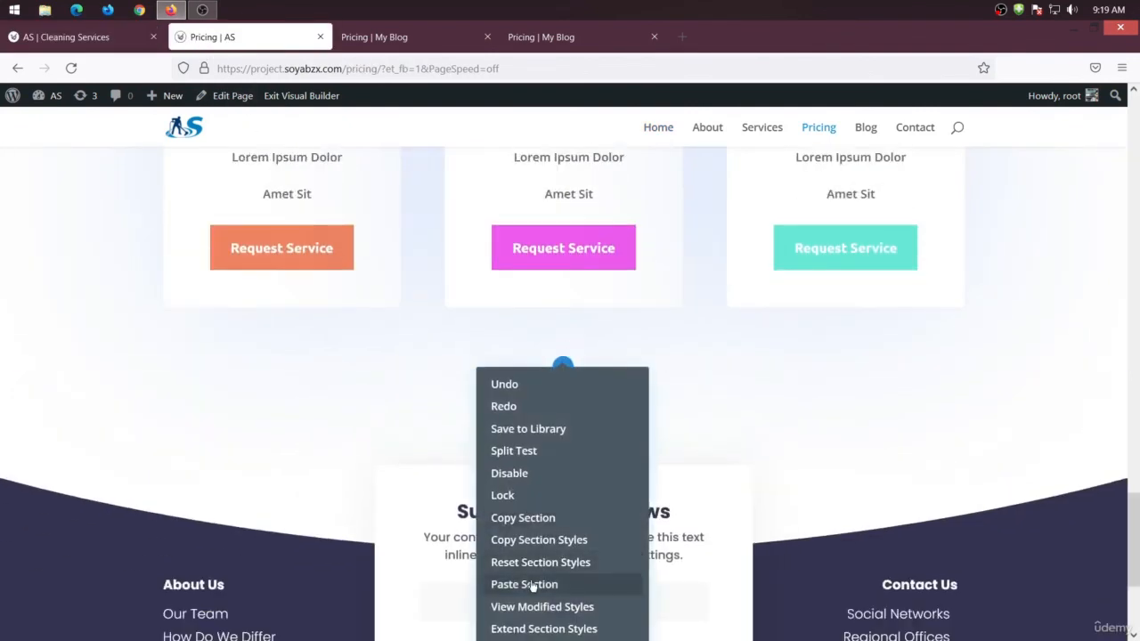
{"action": "left_click", "coordinate": [532, 584]}
{"action": "scroll", "coordinate": [603, 356], "scroll_direction": "down", "scroll_amount": 4}
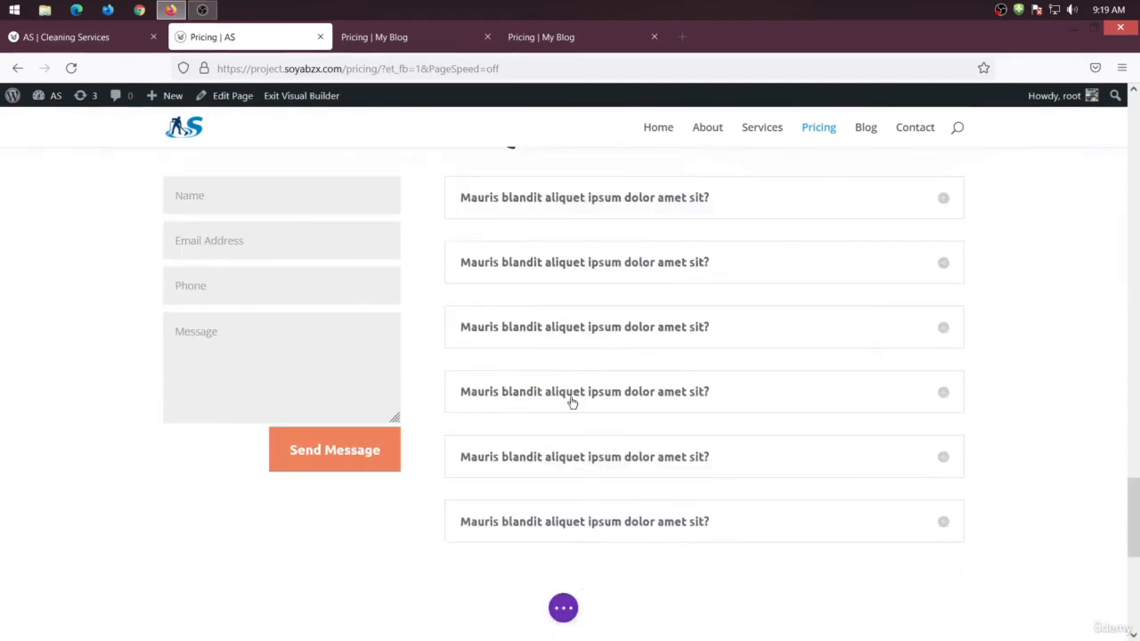
- Check which section follows the F.A.Q. on the reference page and copy the Happy Customers section from the Home page
{"action": "left_click", "coordinate": [419, 27]}
{"action": "scroll", "coordinate": [594, 496], "scroll_direction": "down", "scroll_amount": 3}
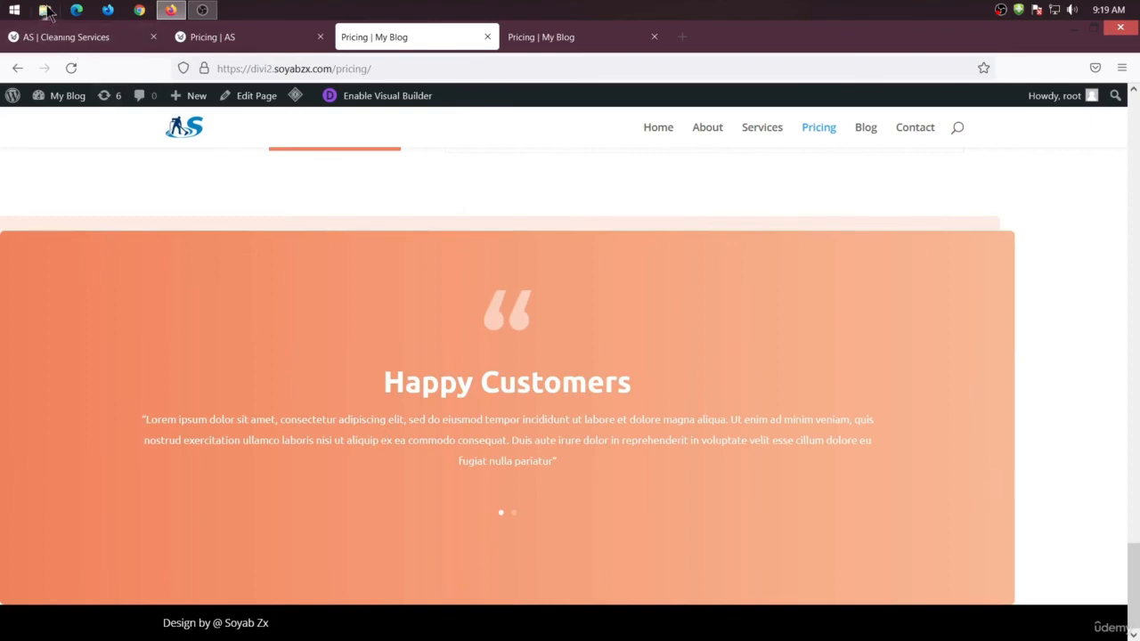
{"action": "left_click", "coordinate": [66, 37]}
{"action": "scroll", "coordinate": [326, 324], "scroll_direction": "down", "scroll_amount": 5}
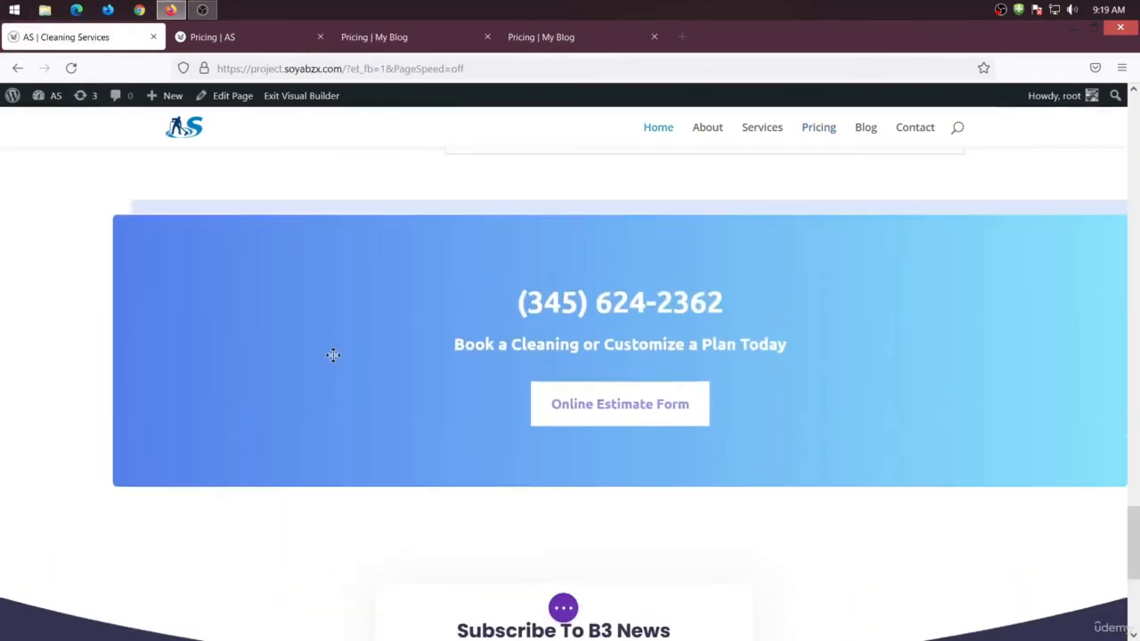
{"action": "scroll", "coordinate": [332, 354], "scroll_direction": "up", "scroll_amount": 6}
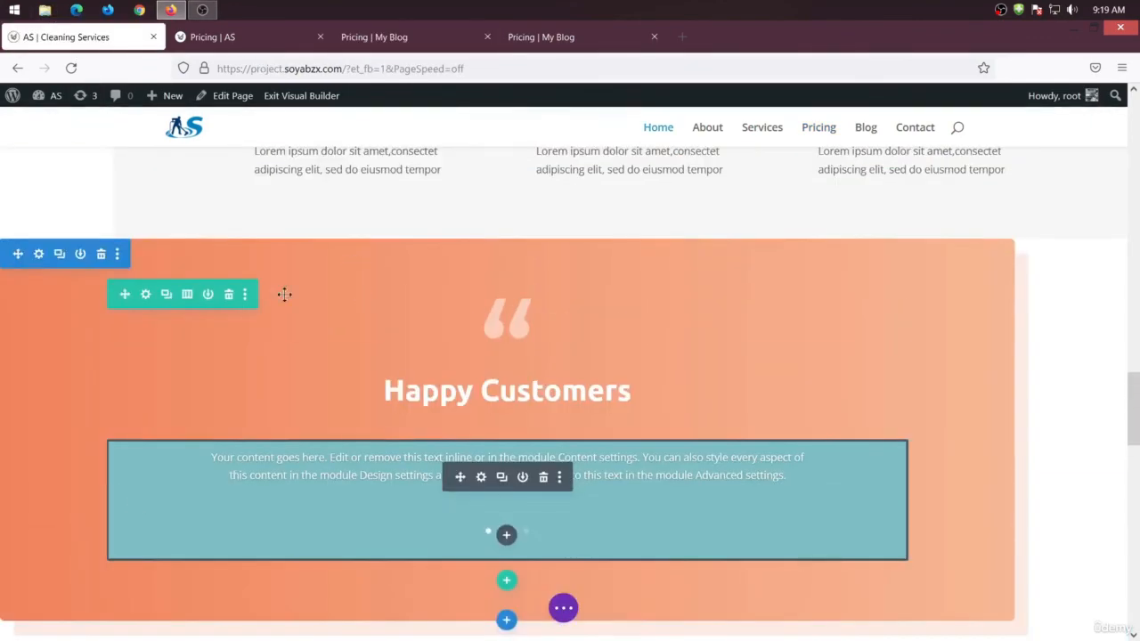
{"action": "left_click", "coordinate": [117, 254]}
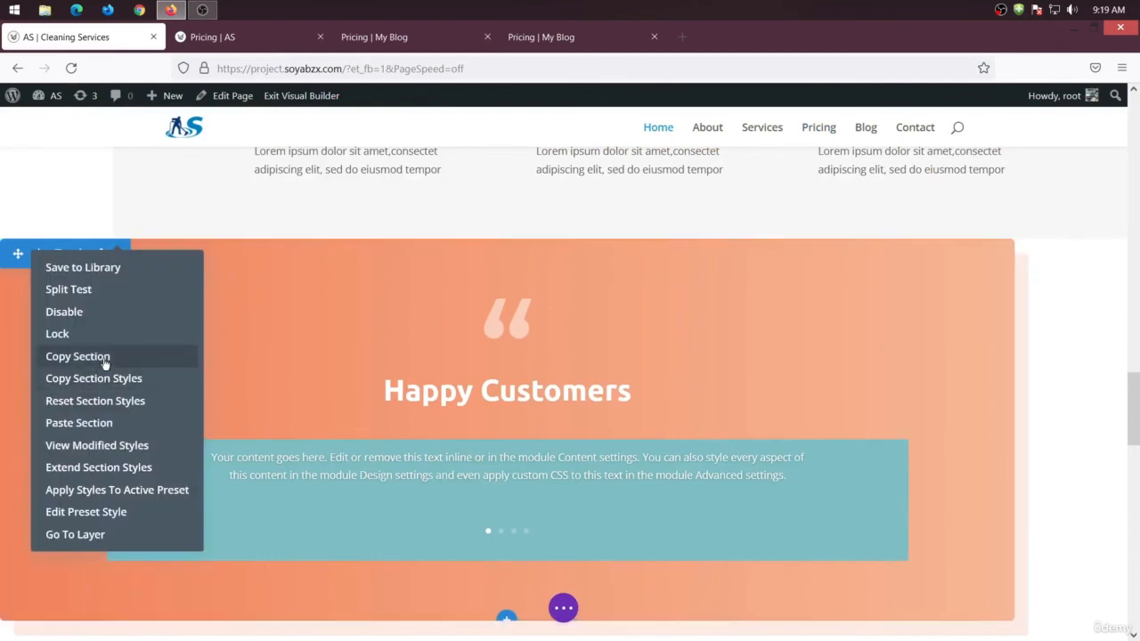
{"action": "left_click", "coordinate": [104, 356]}
- Paste the Happy Customers section below the Contact us and F.A.Q. section on the project's Pricing page
{"action": "left_click", "coordinate": [236, 36]}
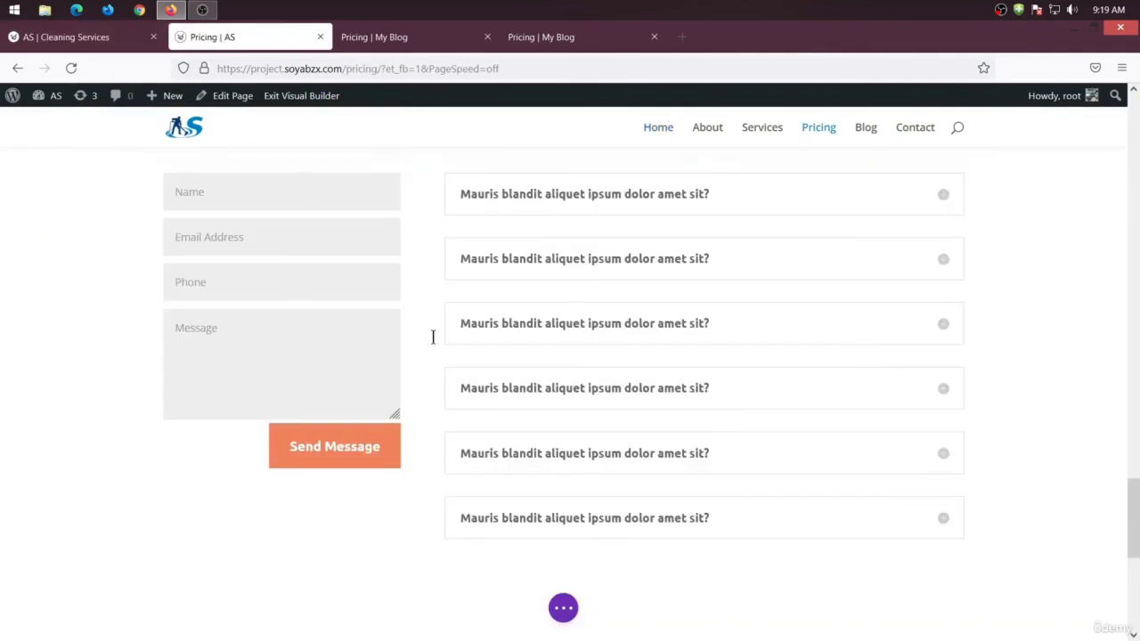
{"action": "scroll", "coordinate": [521, 505], "scroll_direction": "down", "scroll_amount": 2}
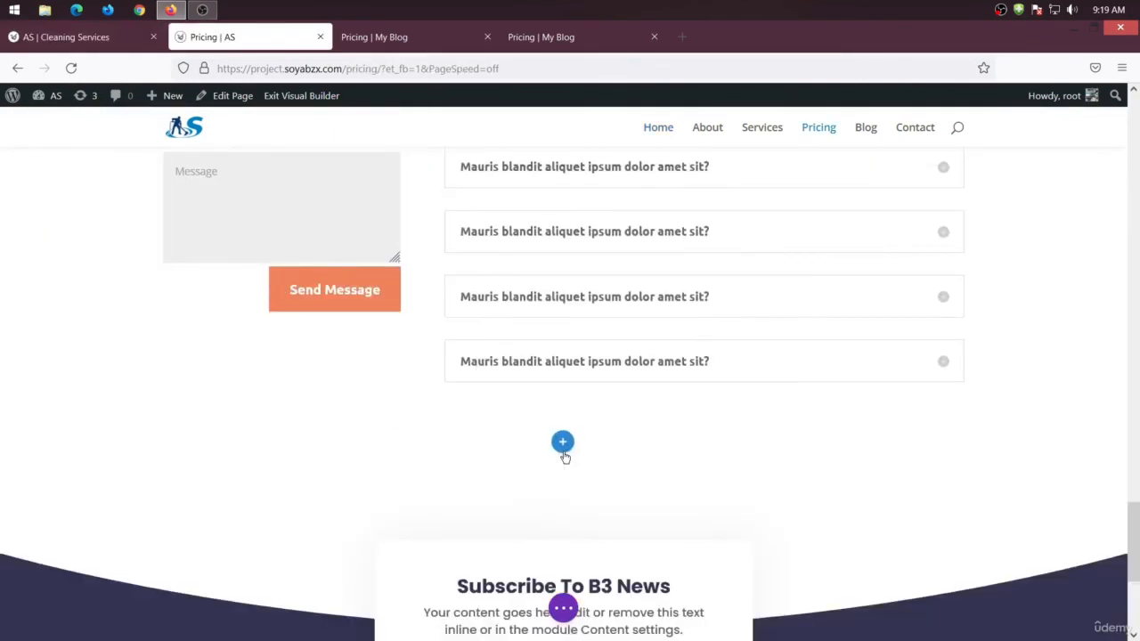
{"action": "right_click", "coordinate": [564, 452]}
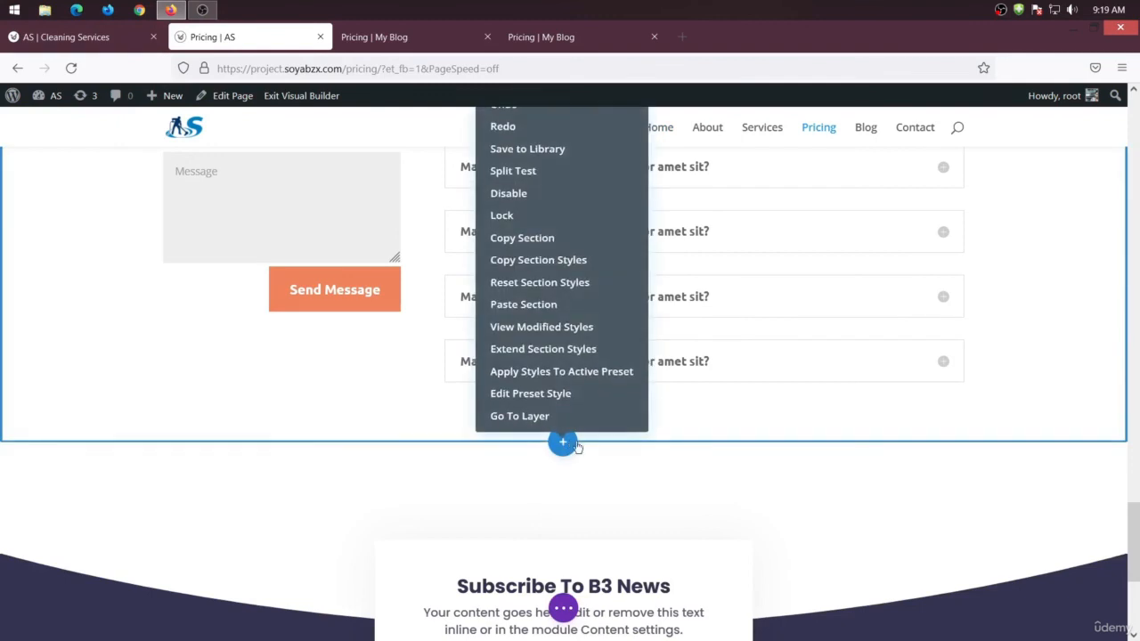
{"action": "left_click", "coordinate": [552, 304]}
{"action": "scroll", "coordinate": [539, 374], "scroll_direction": "down", "scroll_amount": 3}
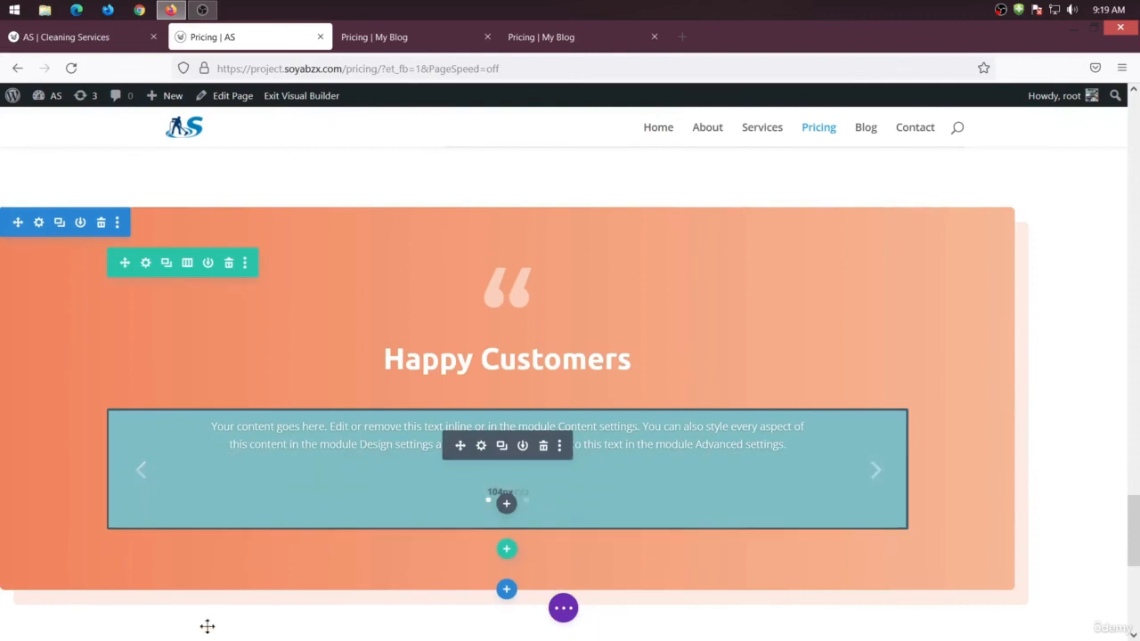
- Delete three of the four slides from the Happy Customers slider, keeping only the first
{"action": "mouse_move", "coordinate": [534, 473]}
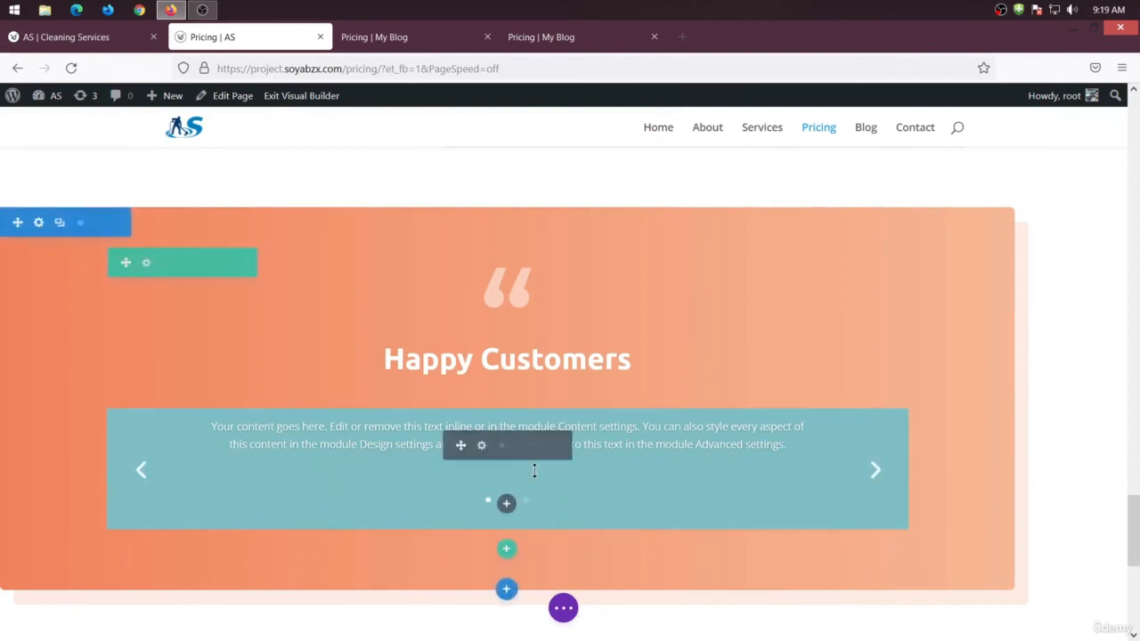
{"action": "left_click", "coordinate": [482, 446]}
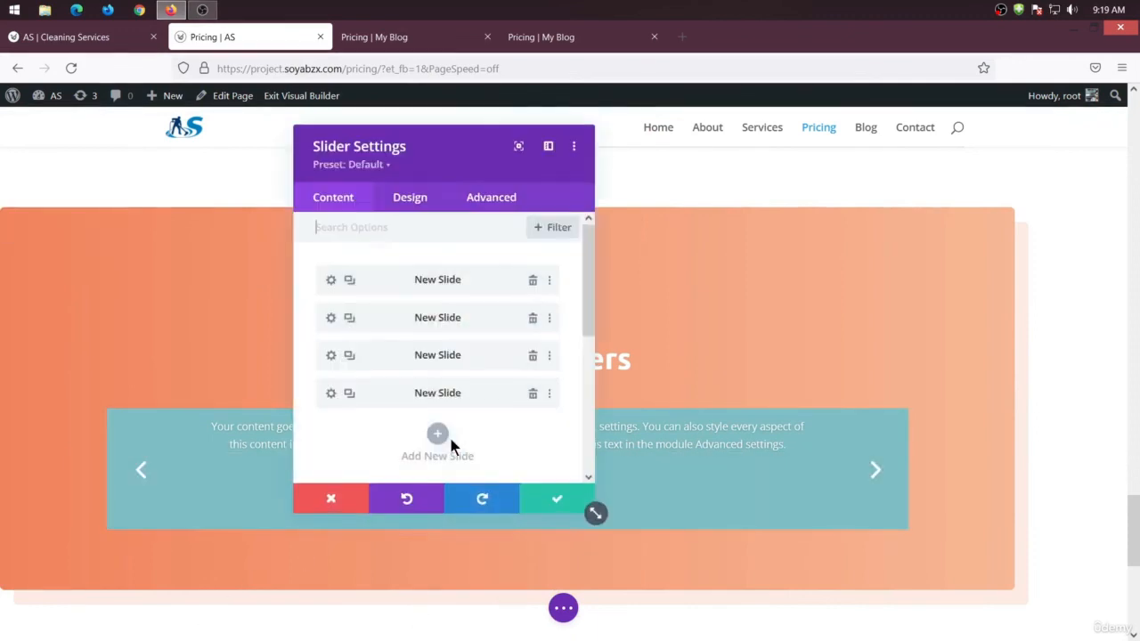
{"action": "left_click", "coordinate": [532, 319]}
{"action": "left_click", "coordinate": [532, 319]}
{"action": "left_click", "coordinate": [531, 319]}
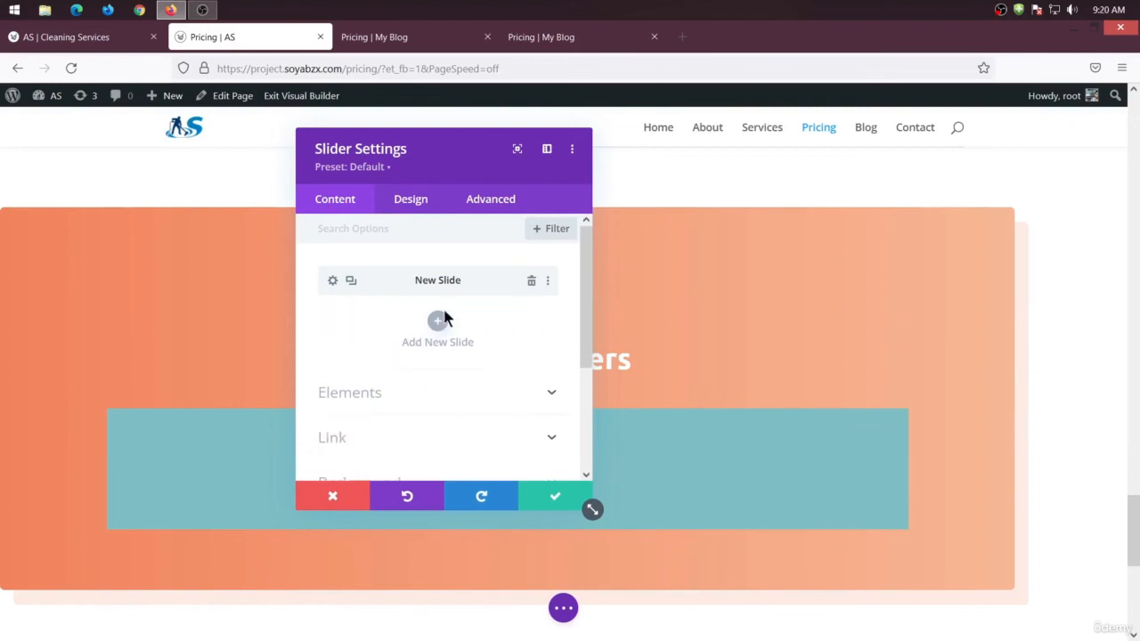
- Remove the background color from the remaining Happy Customers slide and return to the slider settings
{"action": "left_click", "coordinate": [365, 272]}
{"action": "scroll", "coordinate": [440, 326], "scroll_direction": "down", "scroll_amount": 10}
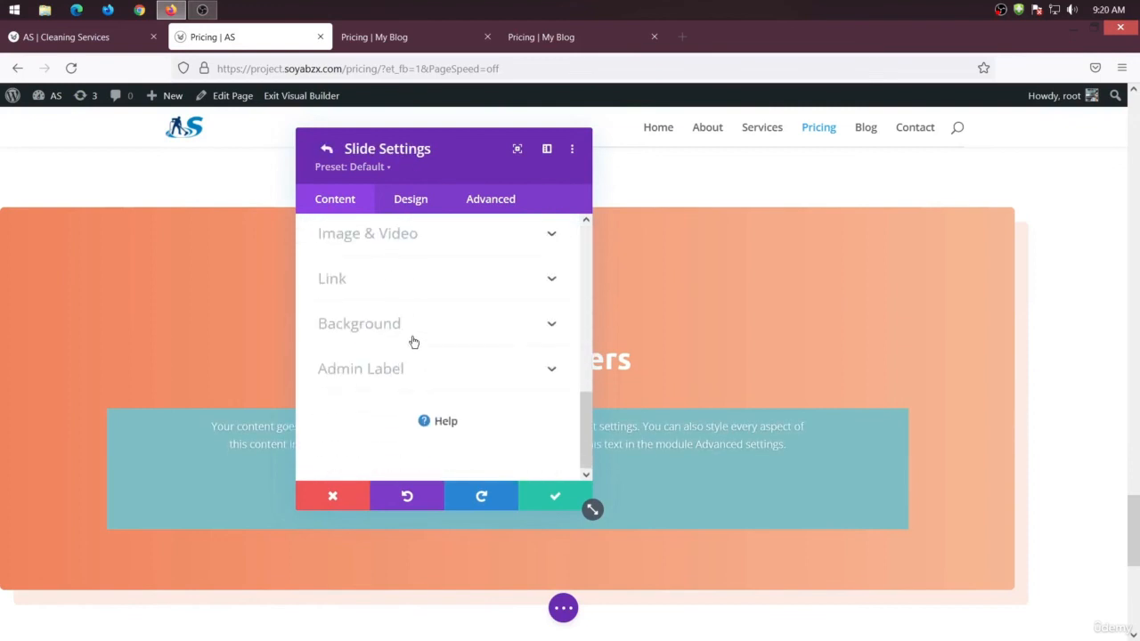
{"action": "left_click", "coordinate": [411, 331]}
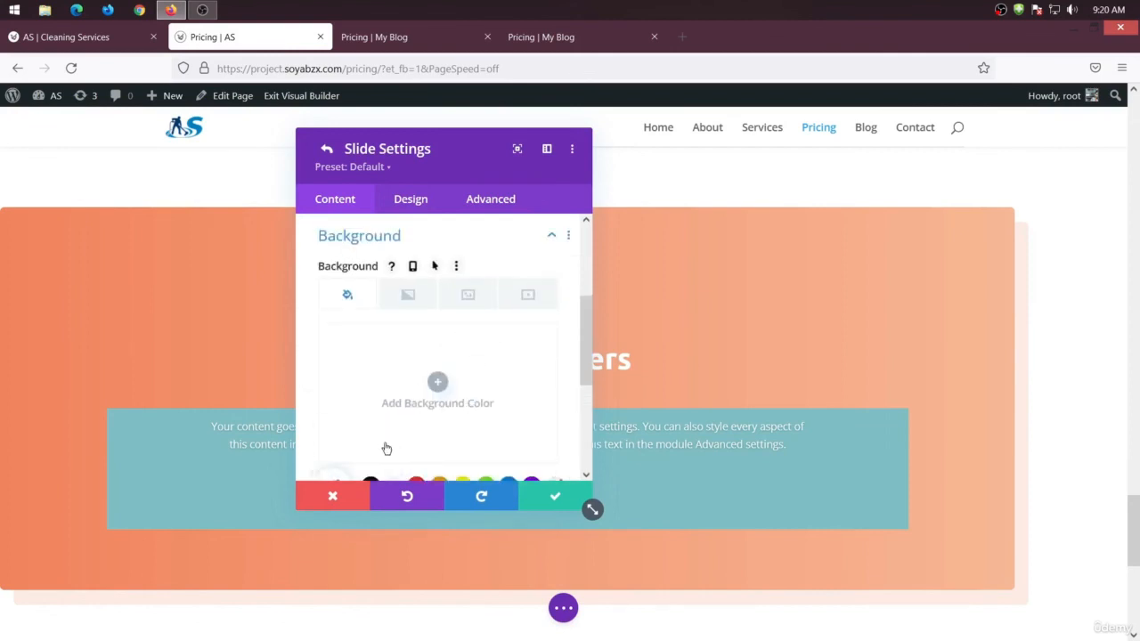
{"action": "scroll", "coordinate": [379, 478], "scroll_direction": "down", "scroll_amount": 2}
{"action": "left_click", "coordinate": [439, 401]}
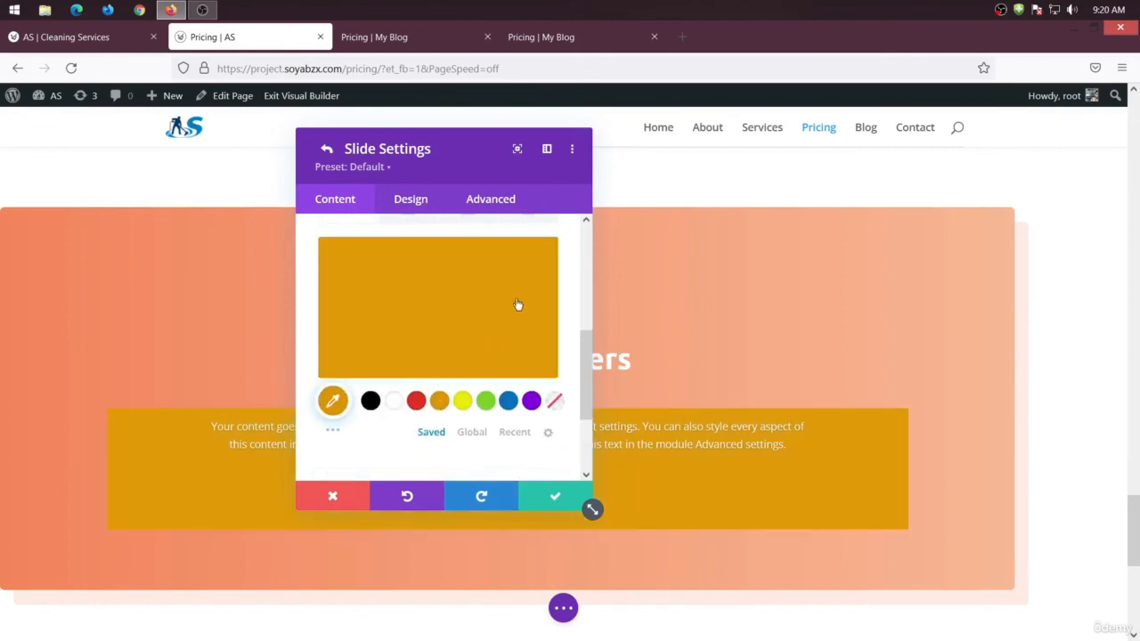
{"action": "left_click", "coordinate": [514, 261]}
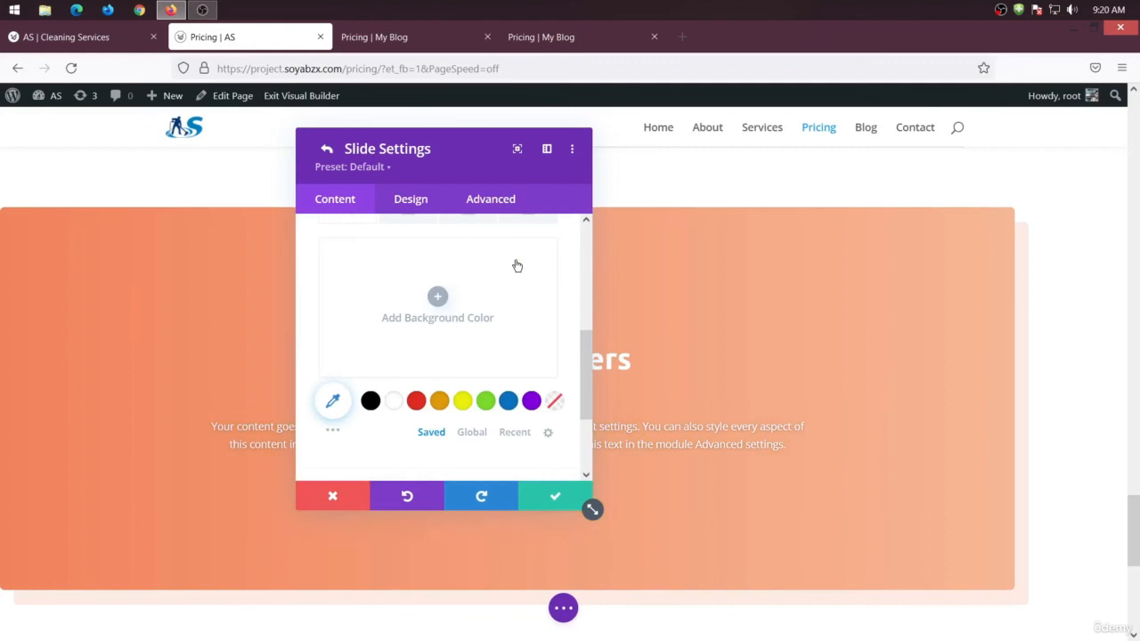
{"action": "left_click", "coordinate": [323, 148]}
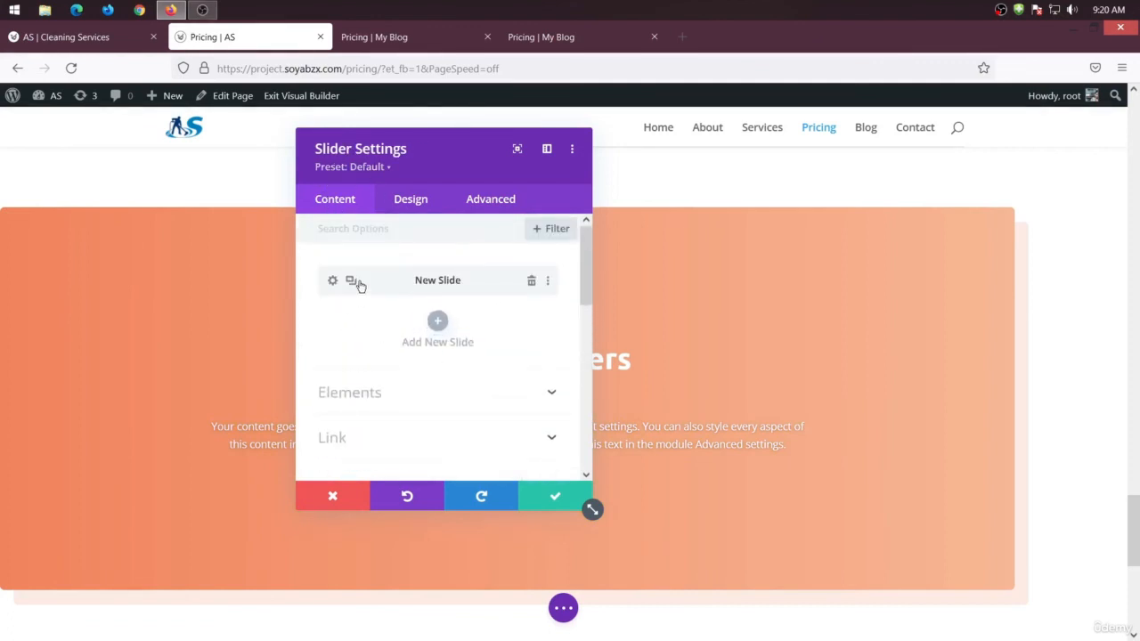
- Duplicate the Happy Customers slide three times and save the slider settings
{"action": "left_click", "coordinate": [354, 283]}
{"action": "left_click", "coordinate": [354, 282]}
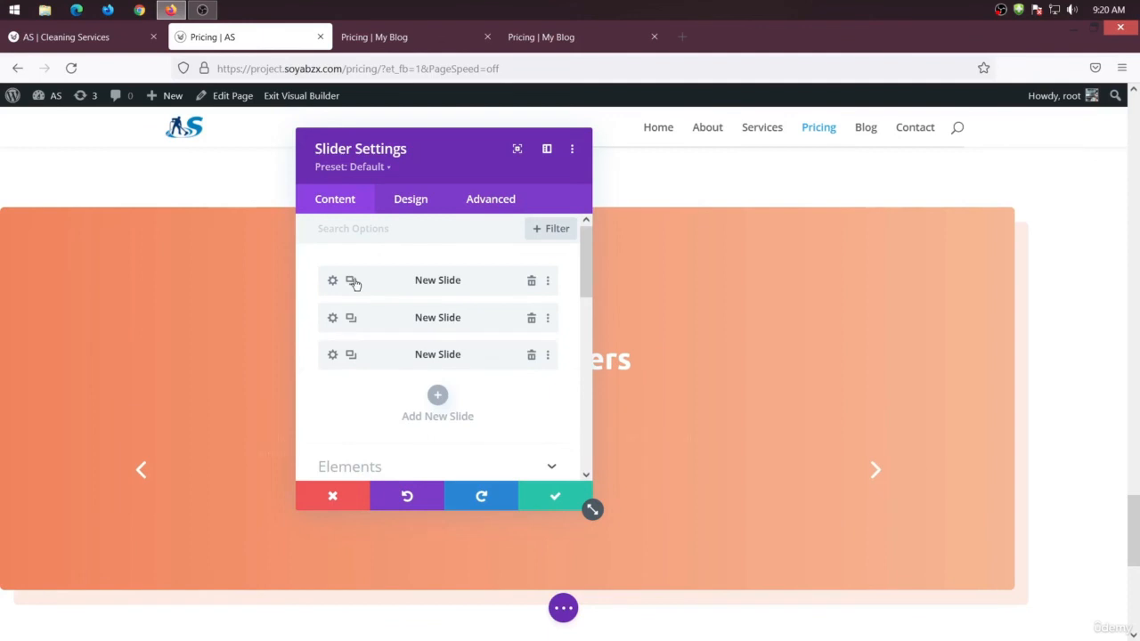
{"action": "left_click", "coordinate": [353, 283]}
{"action": "left_click", "coordinate": [549, 499]}
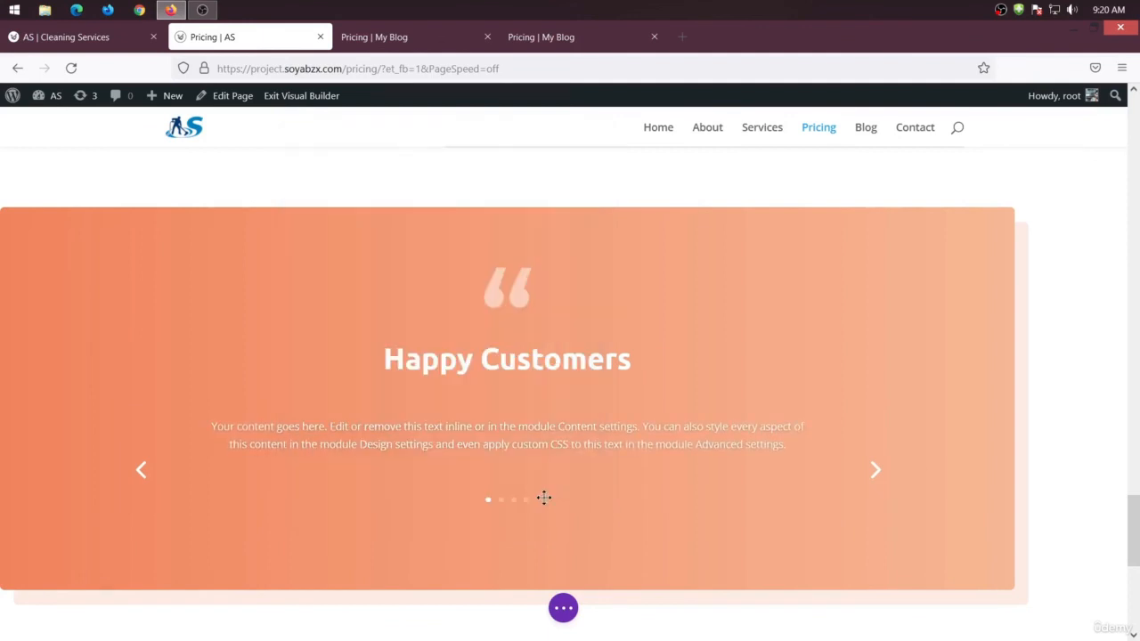
- Review the rebuilt Pricing page from the Happy Customers section up to its header and compare it with the reference page
{"action": "scroll", "coordinate": [559, 561], "scroll_direction": "up", "scroll_amount": 5}
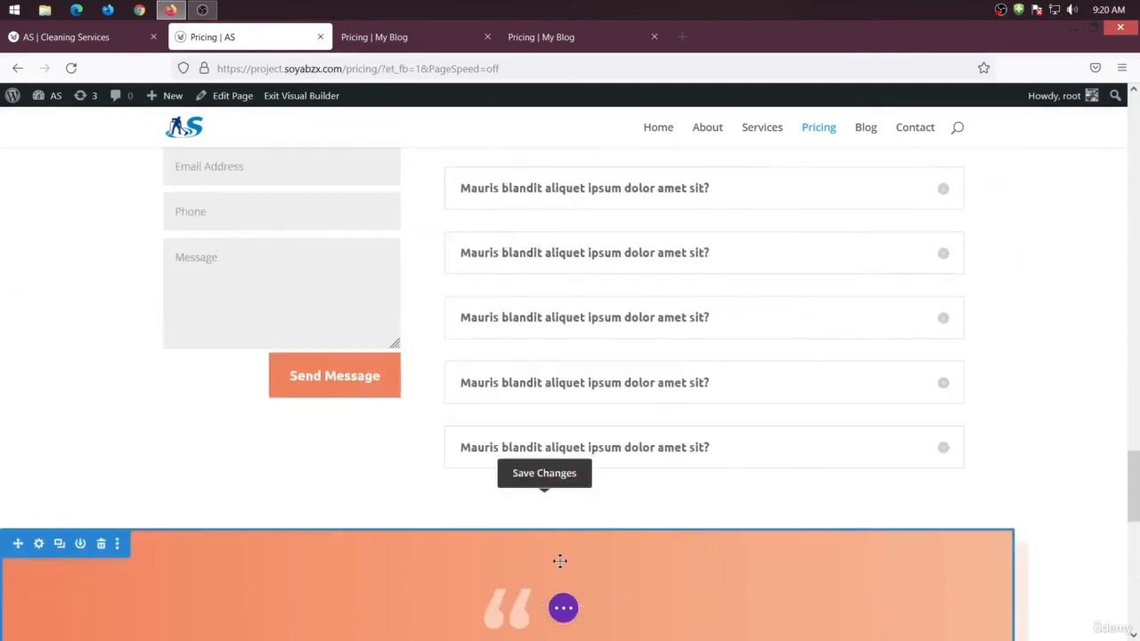
{"action": "scroll", "coordinate": [516, 580], "scroll_direction": "up", "scroll_amount": 10}
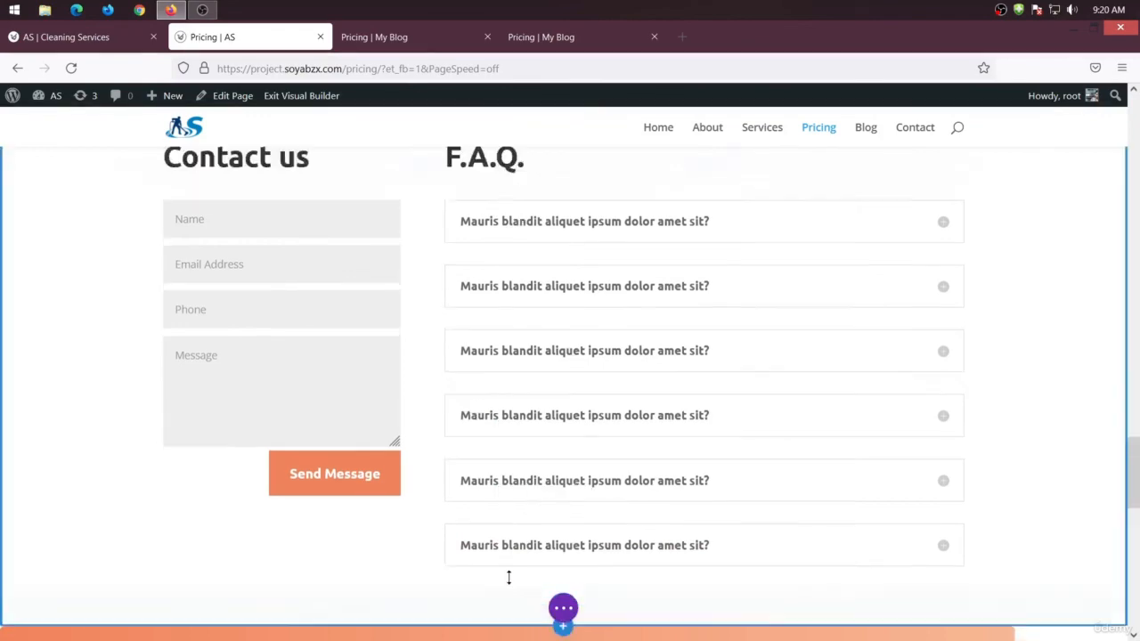
{"action": "scroll", "coordinate": [469, 580], "scroll_direction": "up", "scroll_amount": 15}
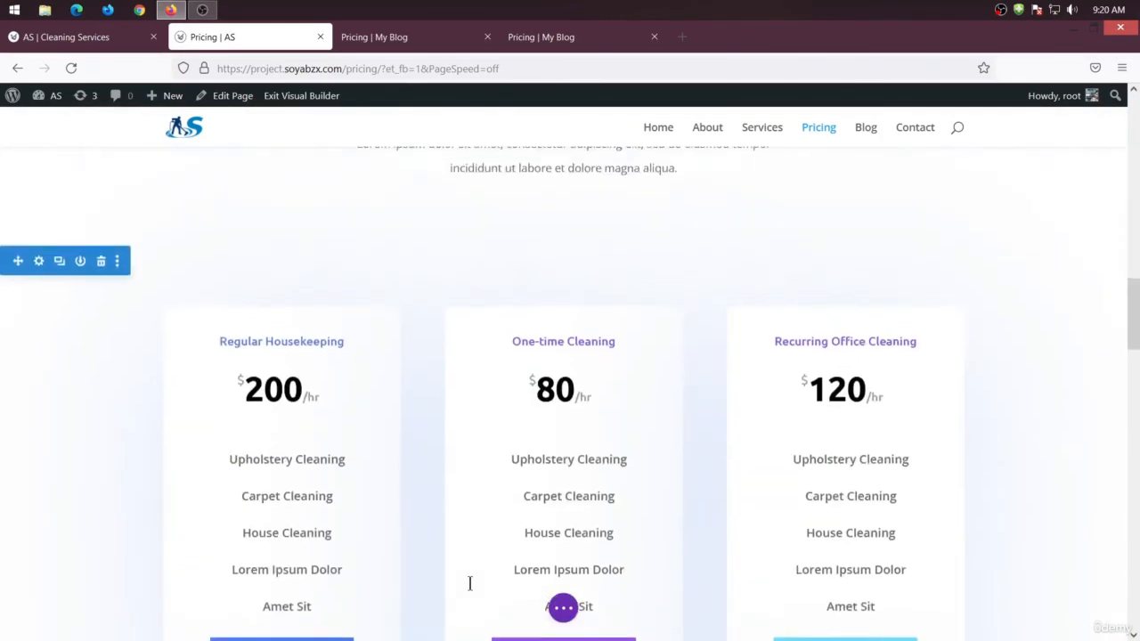
{"action": "scroll", "coordinate": [469, 577], "scroll_direction": "up", "scroll_amount": 3}
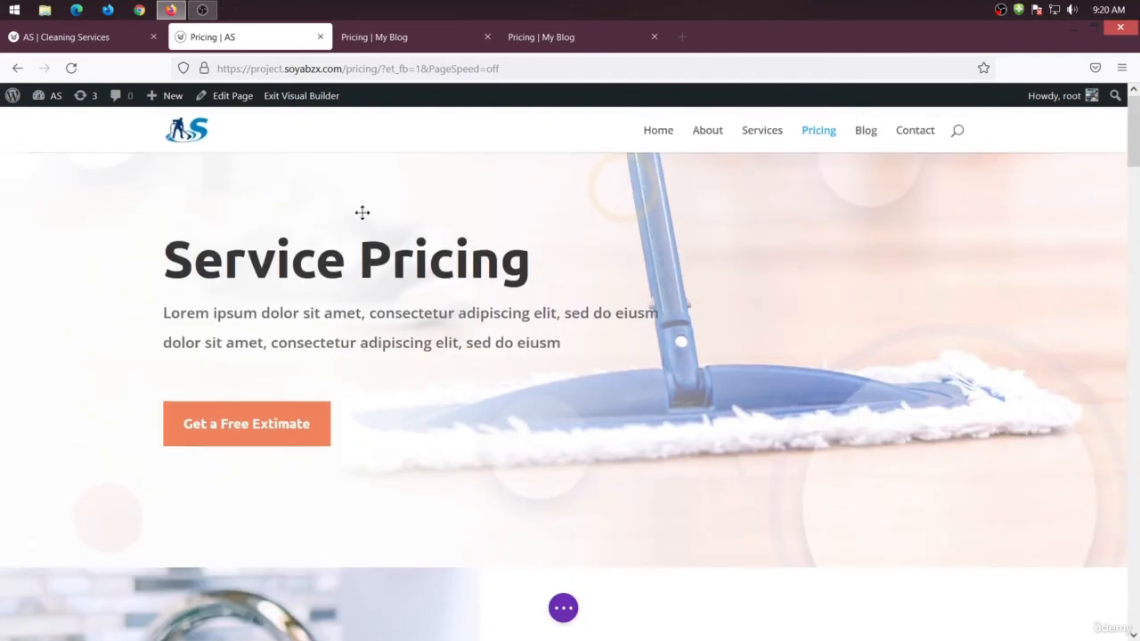
{"action": "left_click", "coordinate": [379, 37]}
{"action": "scroll", "coordinate": [475, 401], "scroll_direction": "up", "scroll_amount": 12}
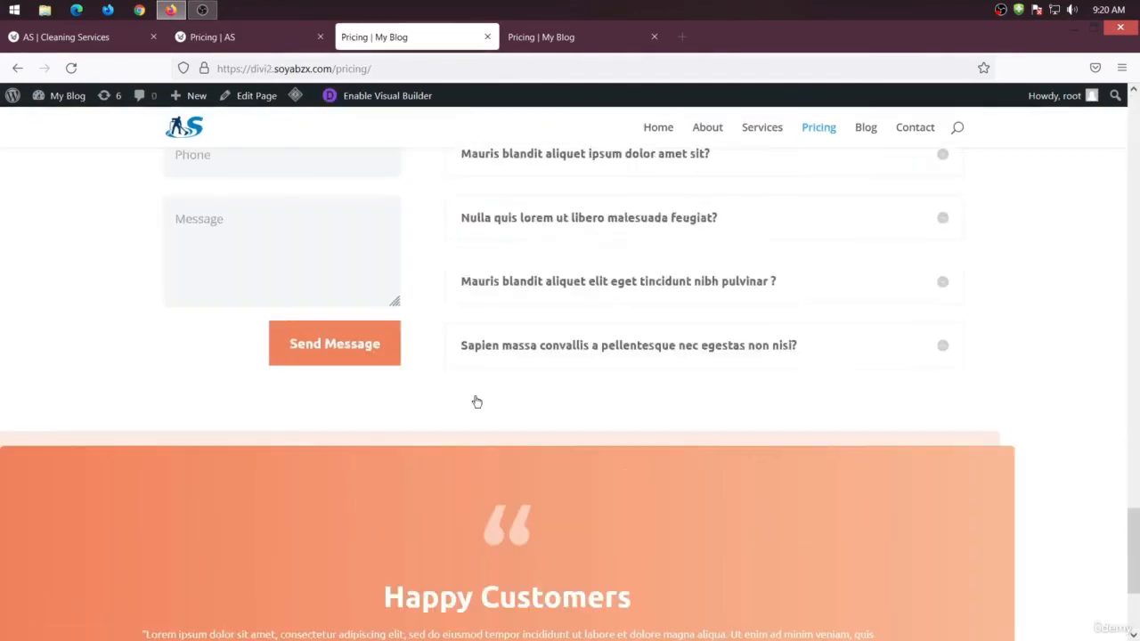
{"action": "scroll", "coordinate": [475, 401], "scroll_direction": "up", "scroll_amount": 8}
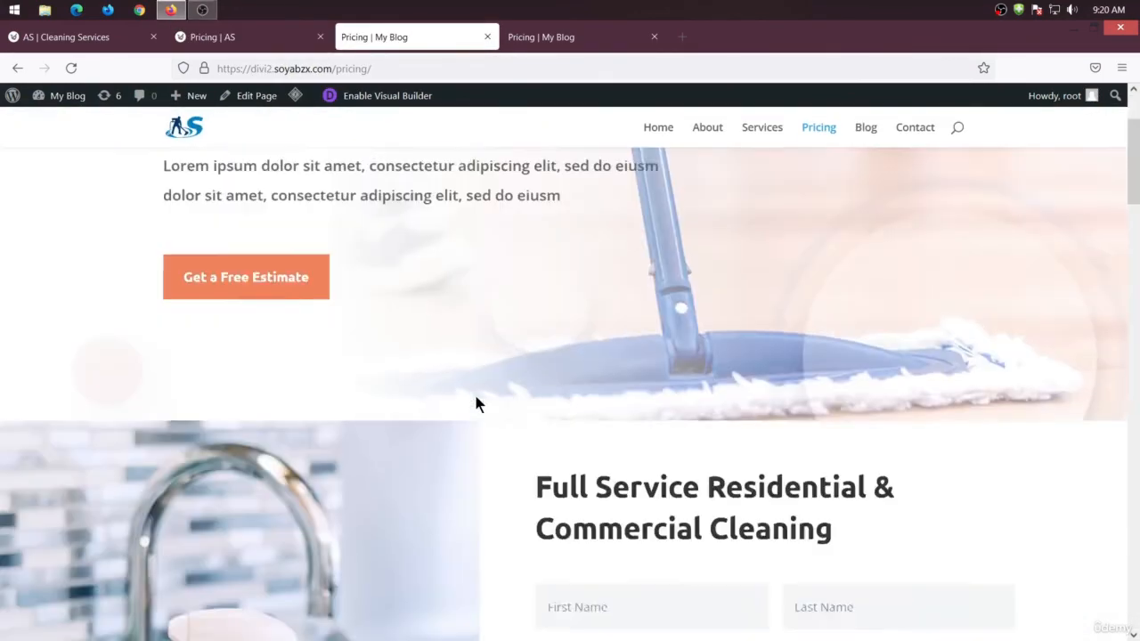